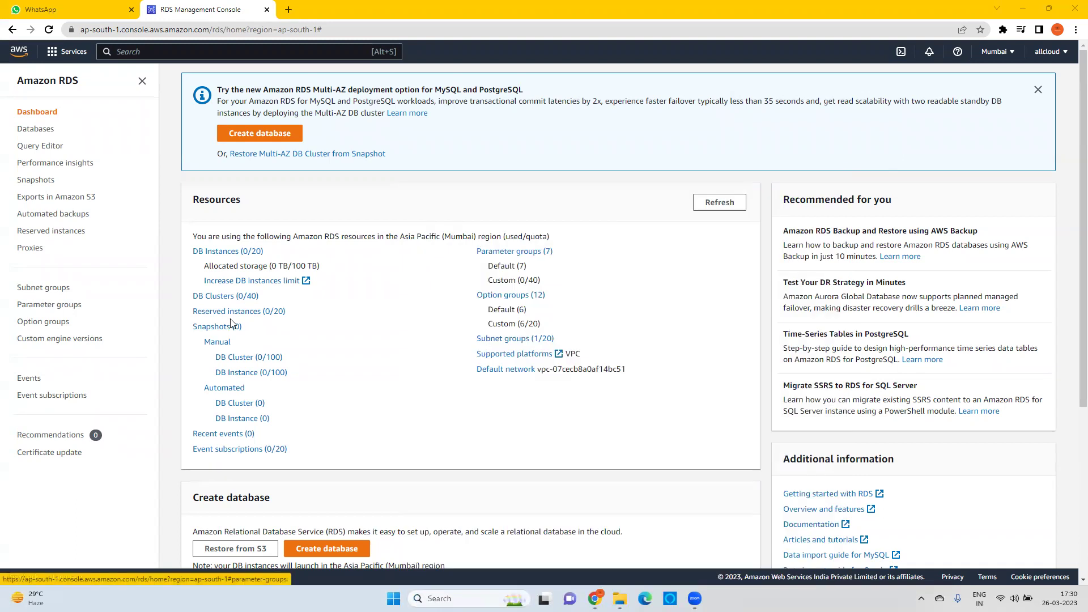
Type the heading 'DMS : Database Migration Service' in Notepad, fix the typo, and enlarge the text.
{"action": "type", "text": "D"}
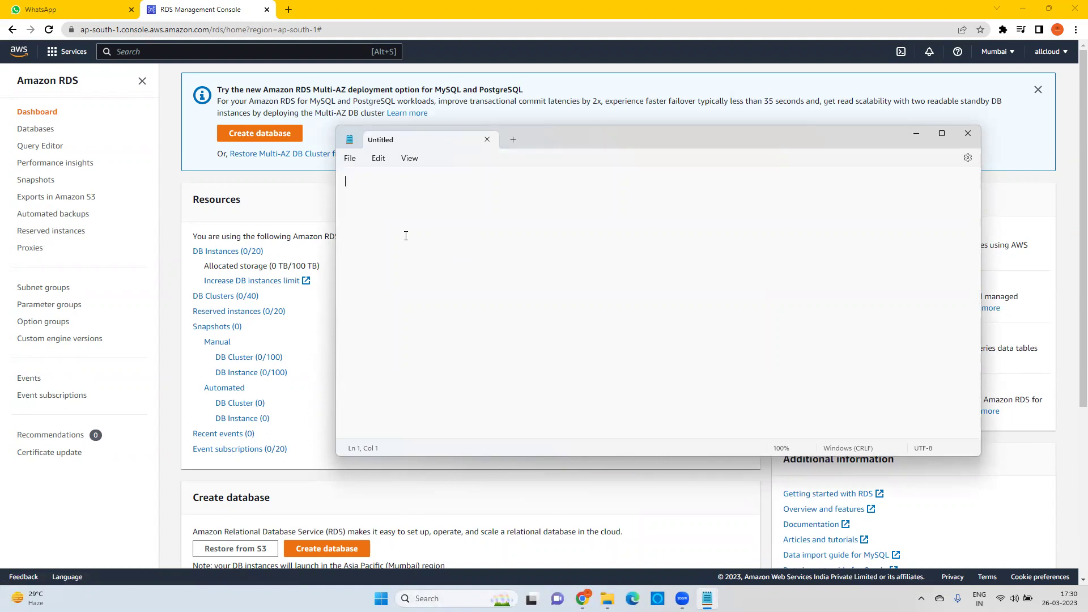
{"action": "type", "text": "MS : Database MIgr"}
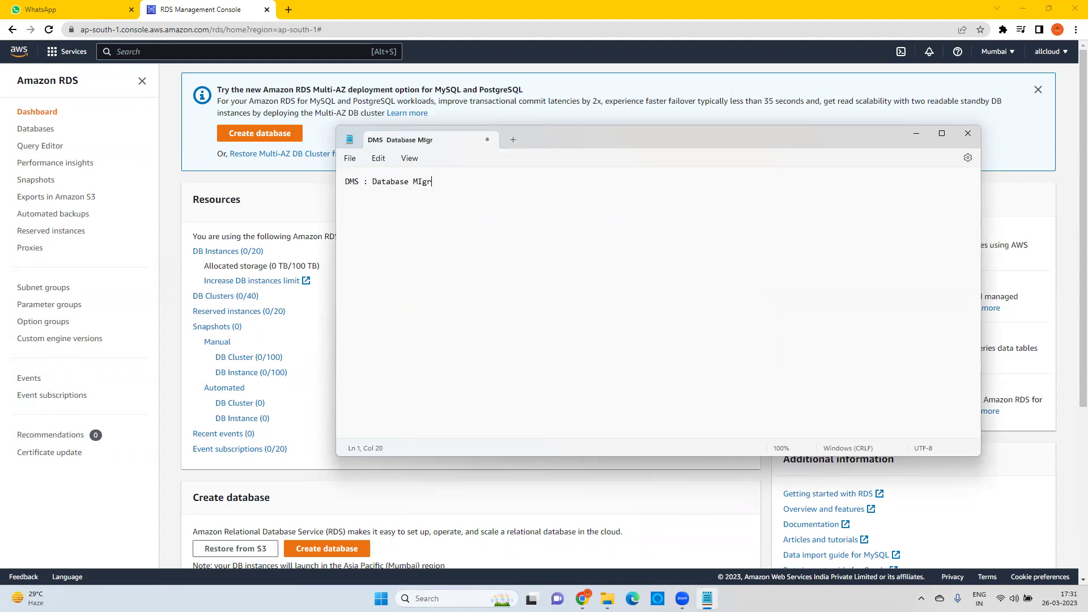
{"action": "key", "text": "BackSpace"}
{"action": "key", "text": "BackSpace"}
{"action": "key", "text": "BackSpace"}
{"action": "type", "text": "igration Service"}
{"action": "key", "text": "ctrl+plus"}
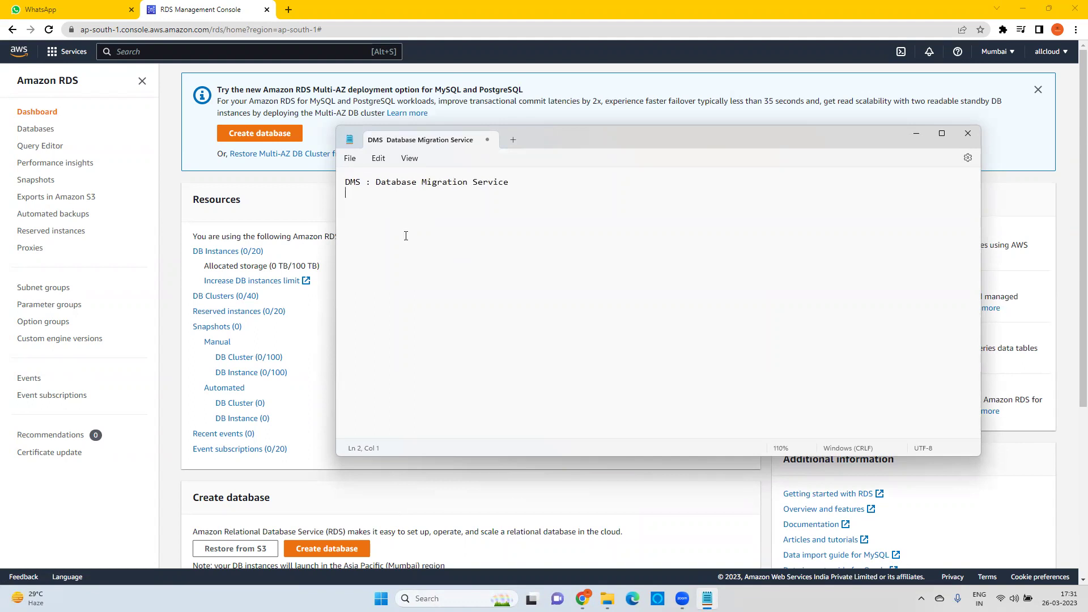
{"action": "key", "text": "ctrl+plus"}
{"action": "key", "text": "ctrl+plus"}
{"action": "key", "text": "ctrl+plus"}
{"action": "key", "text": "ctrl+plus"}
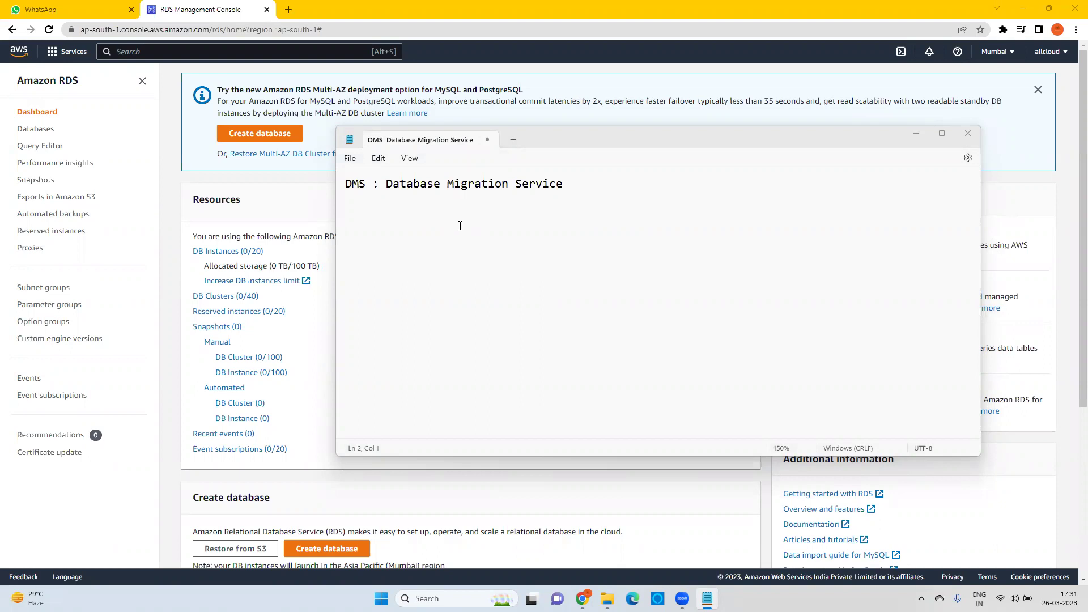
Minimise the note and search Google for 'aws dms' in a new browser tab.
{"action": "left_click", "coordinate": [290, 20]}
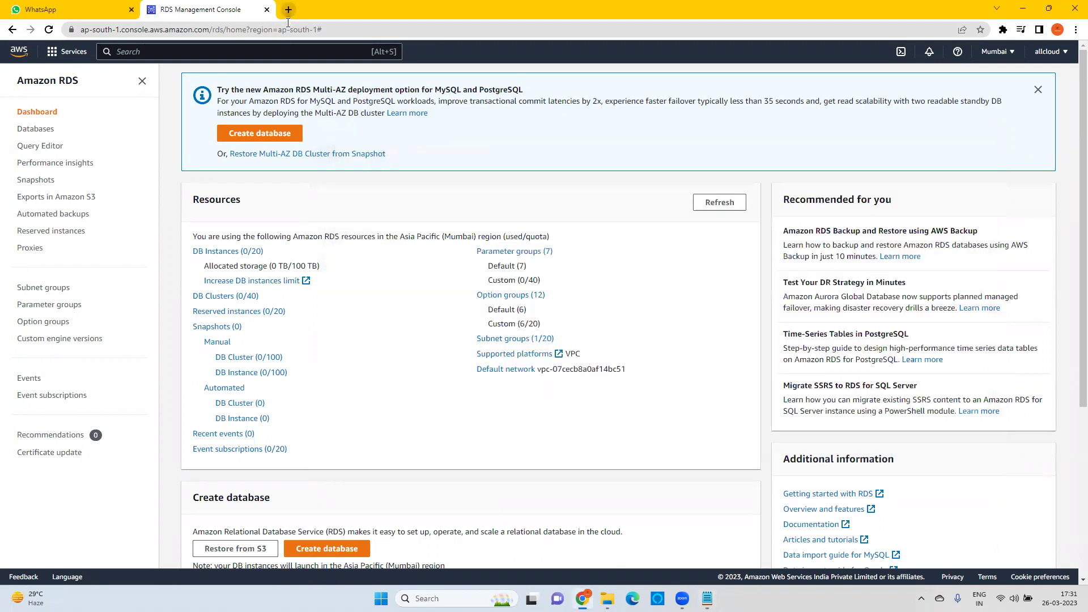
{"action": "left_click", "coordinate": [289, 19]}
{"action": "type", "text": "goo"}
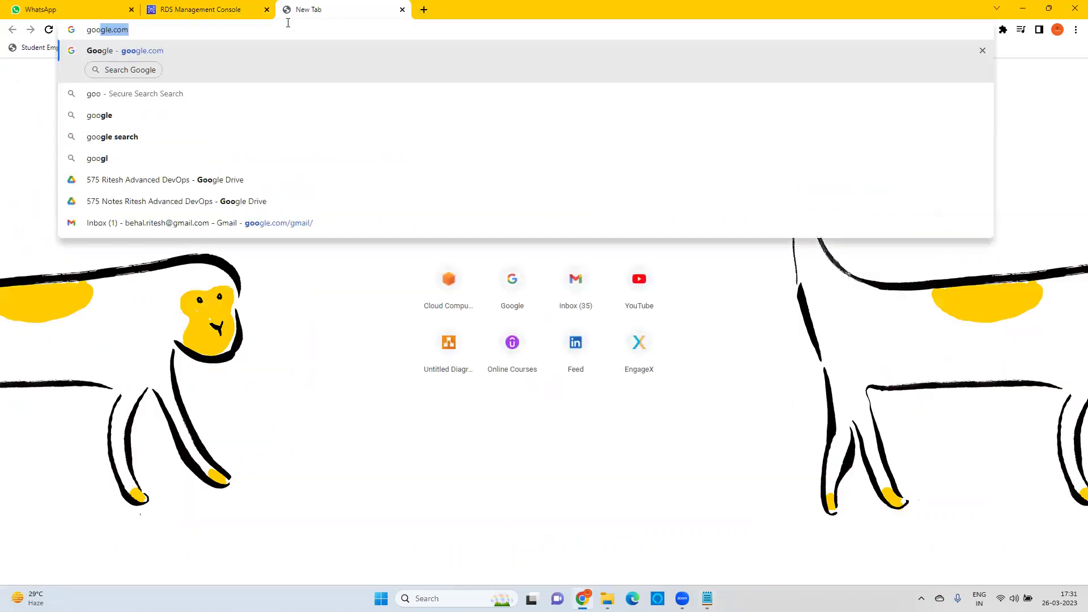
{"action": "key", "text": "Return"}
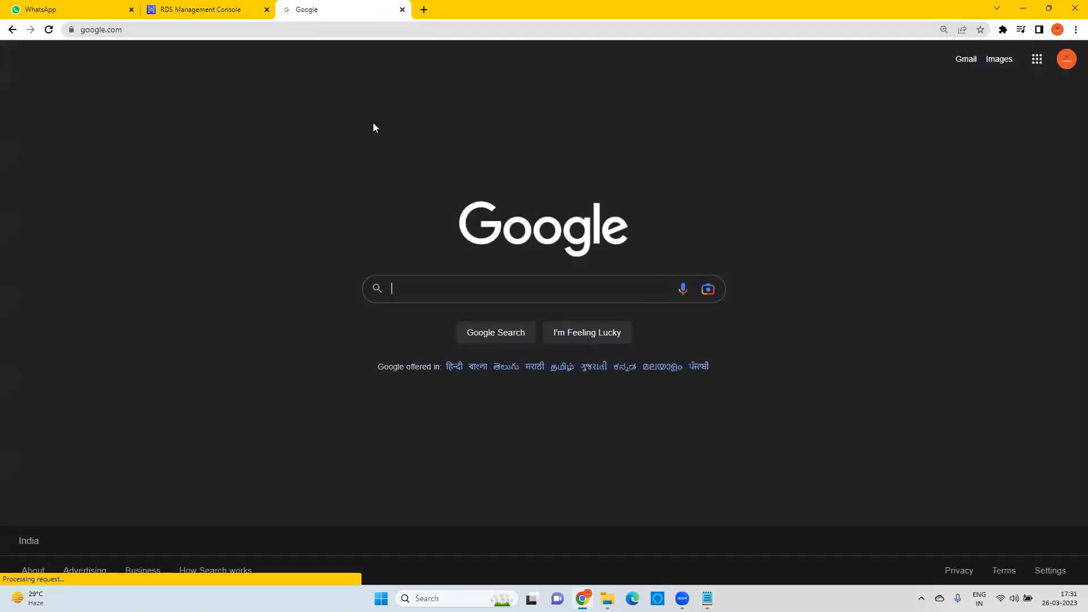
{"action": "type", "text": "aws dms"}
{"action": "key", "text": "Return"}
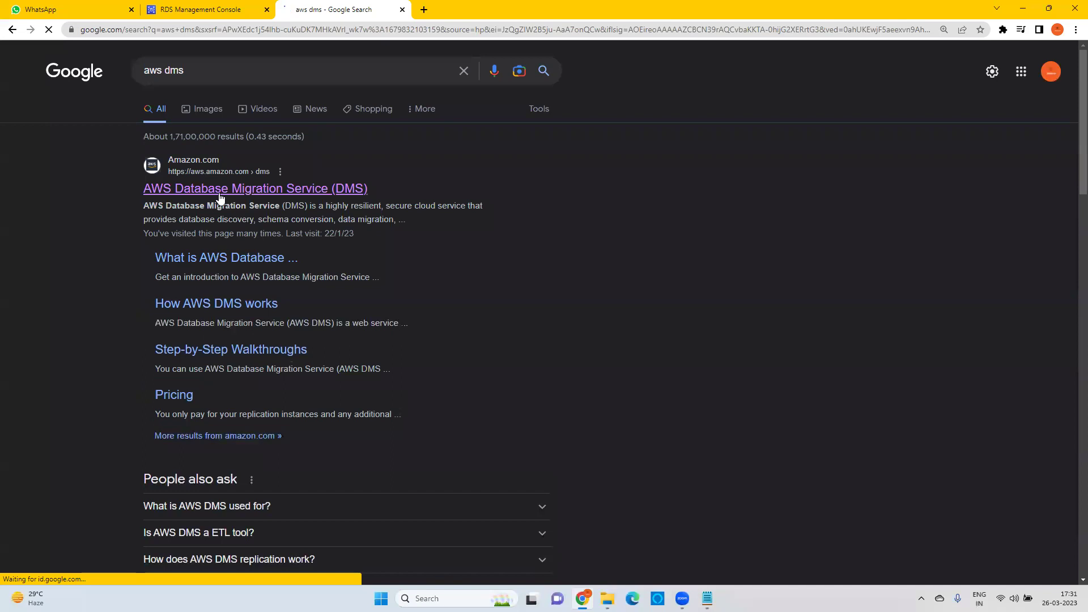
Open the AWS Database Migration Service result and scroll to its How it works section.
{"action": "left_click", "coordinate": [277, 191]}
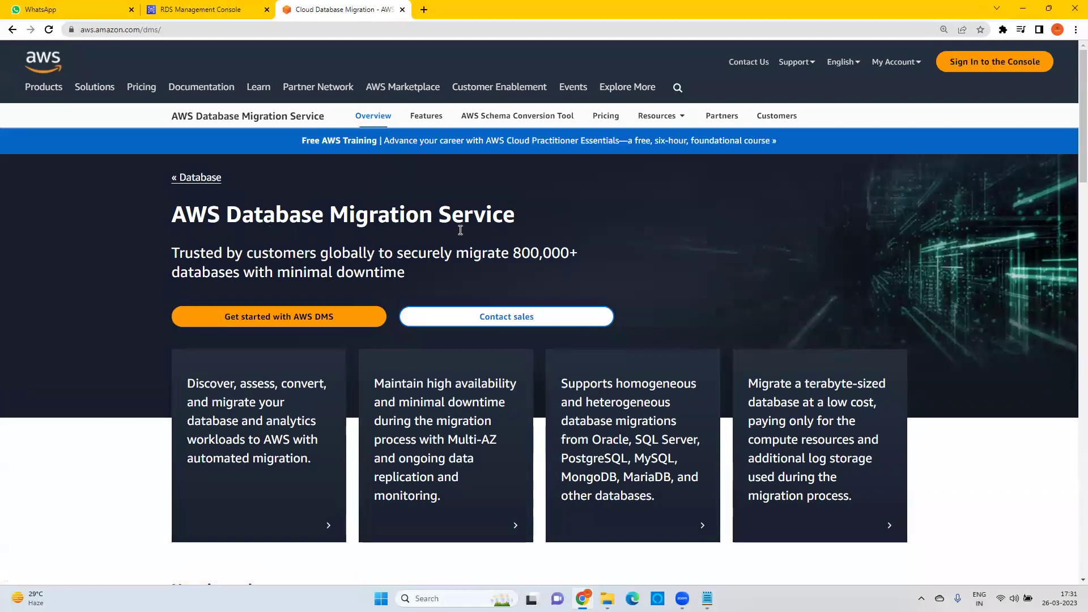
{"action": "scroll", "coordinate": [444, 240], "scroll_direction": "down", "scroll_amount": 9}
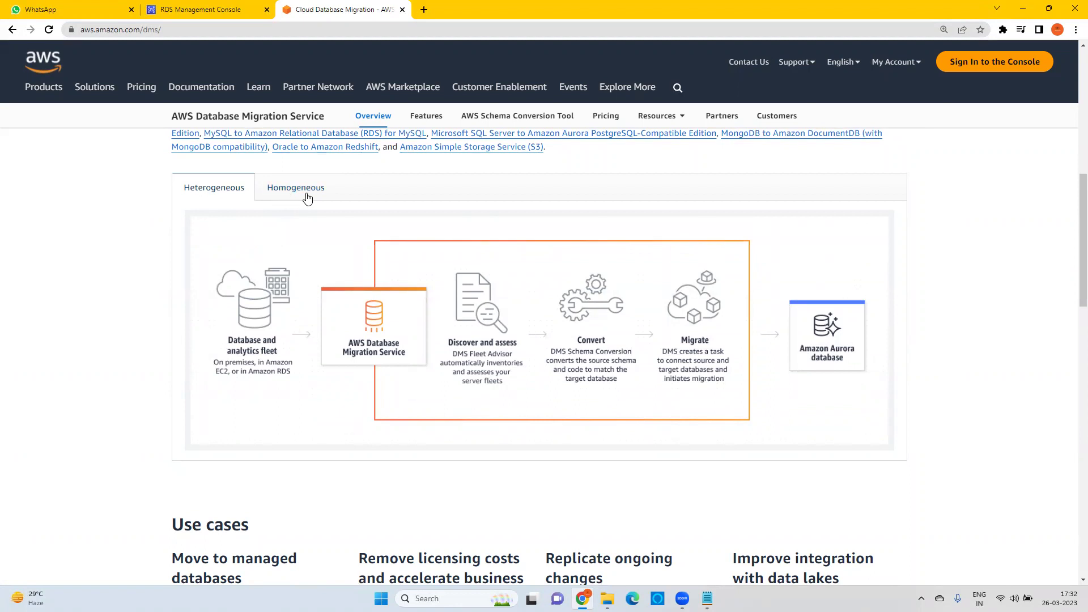
{"action": "scroll", "coordinate": [355, 262], "scroll_direction": "up", "scroll_amount": 1}
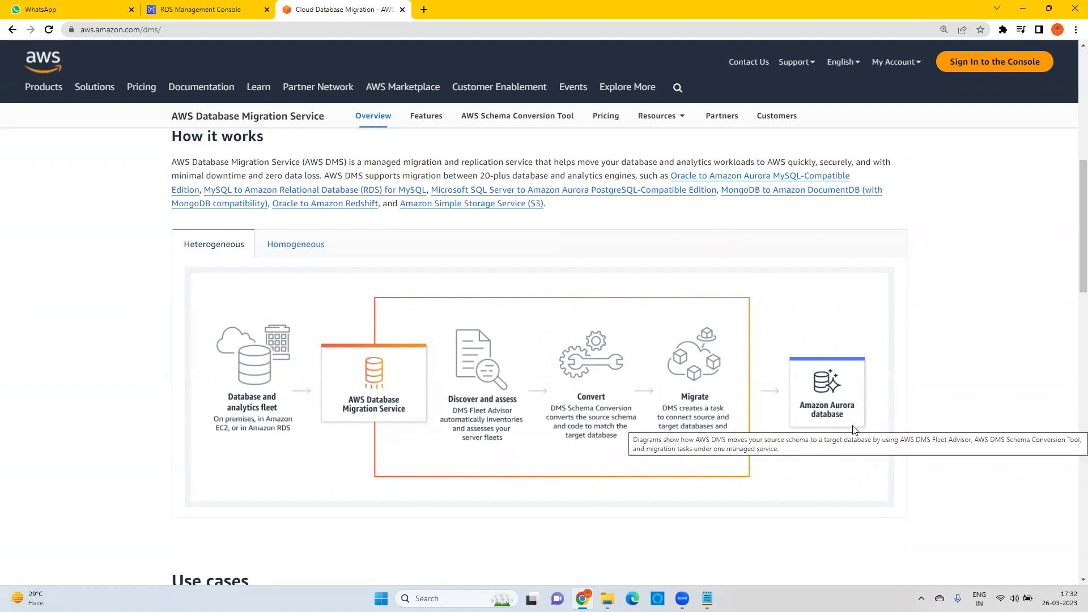
Switch the How it works diagram to the Homogeneous tab.
{"action": "left_click", "coordinate": [291, 247]}
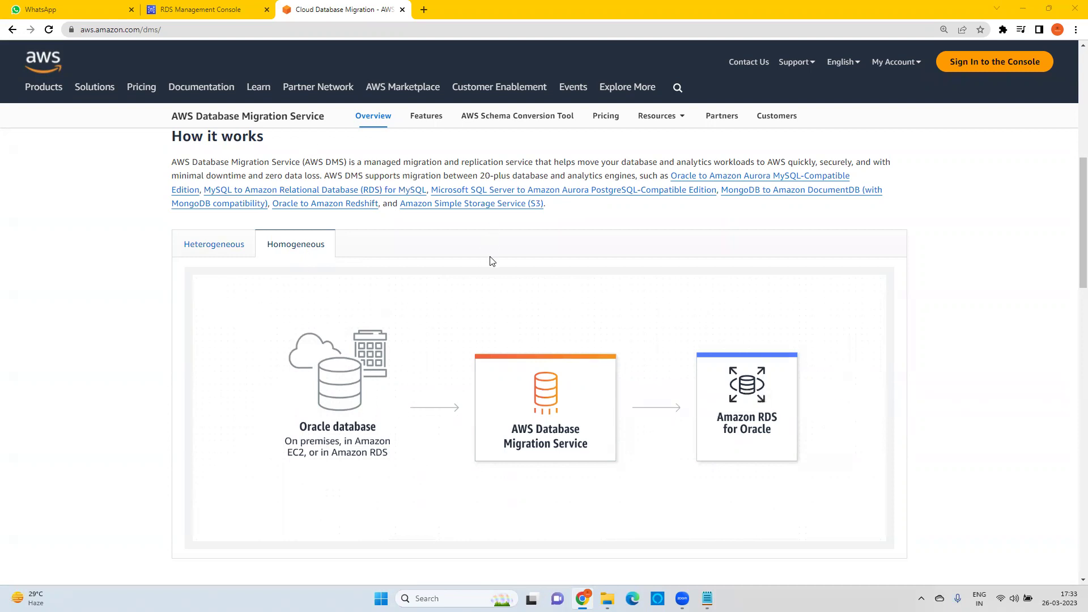
In the RDS console, start Create database and pick Microsoft SQL Server as the engine.
{"action": "left_click", "coordinate": [199, 9]}
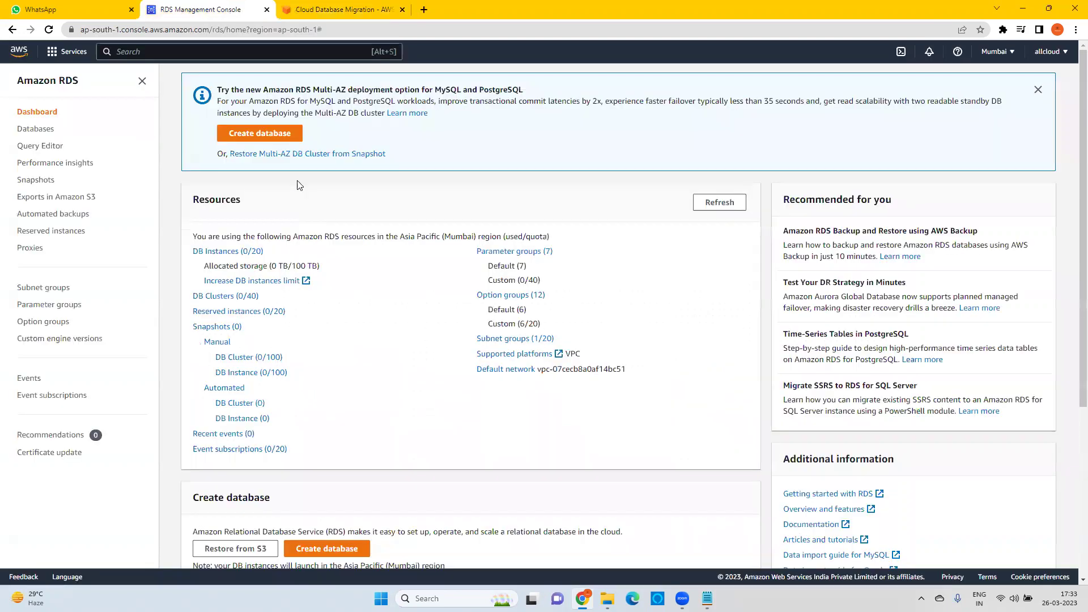
{"action": "left_click", "coordinate": [244, 133]}
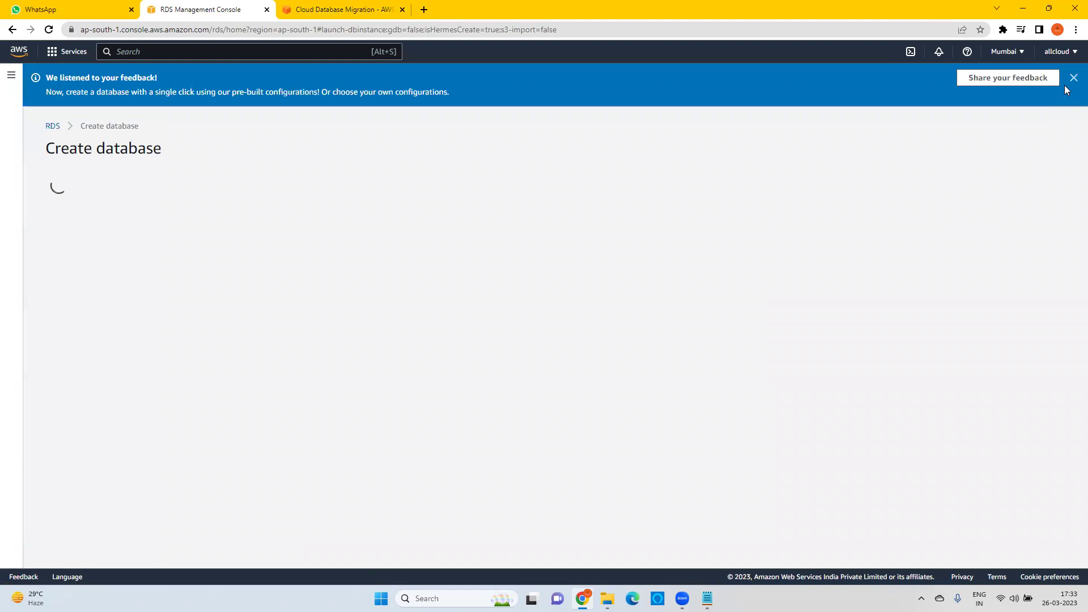
{"action": "left_click", "coordinate": [1073, 78]}
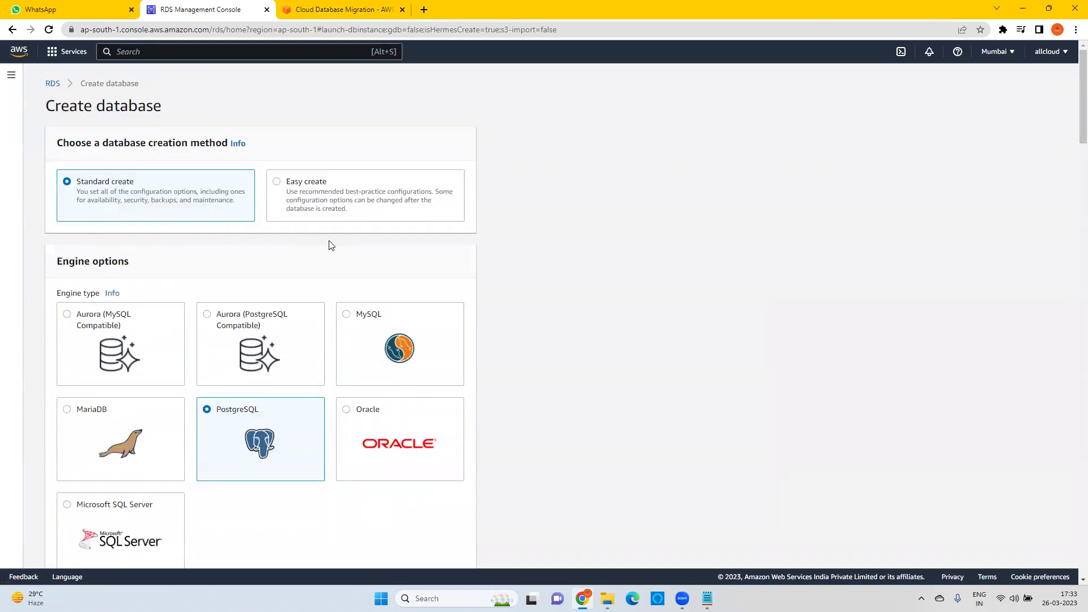
{"action": "scroll", "coordinate": [342, 259], "scroll_direction": "down", "scroll_amount": 1}
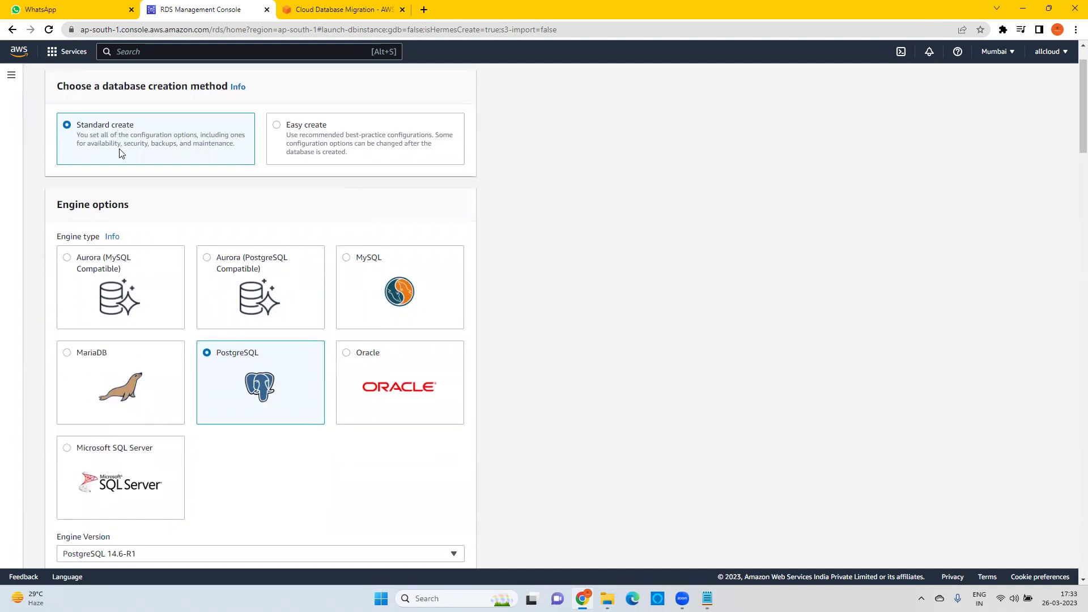
{"action": "scroll", "coordinate": [365, 291], "scroll_direction": "down", "scroll_amount": 2}
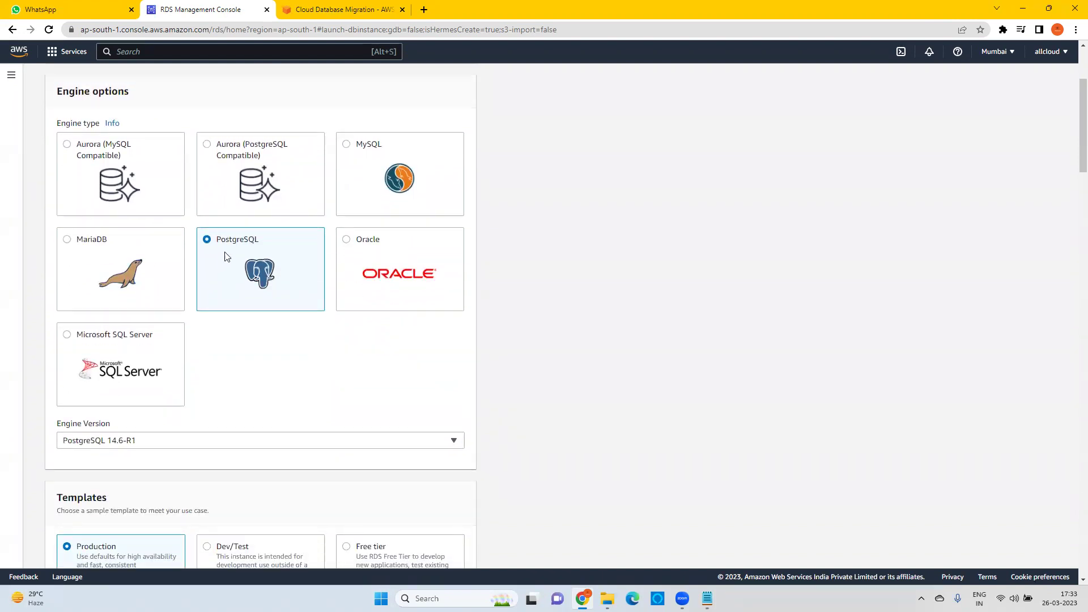
{"action": "left_click", "coordinate": [104, 346]}
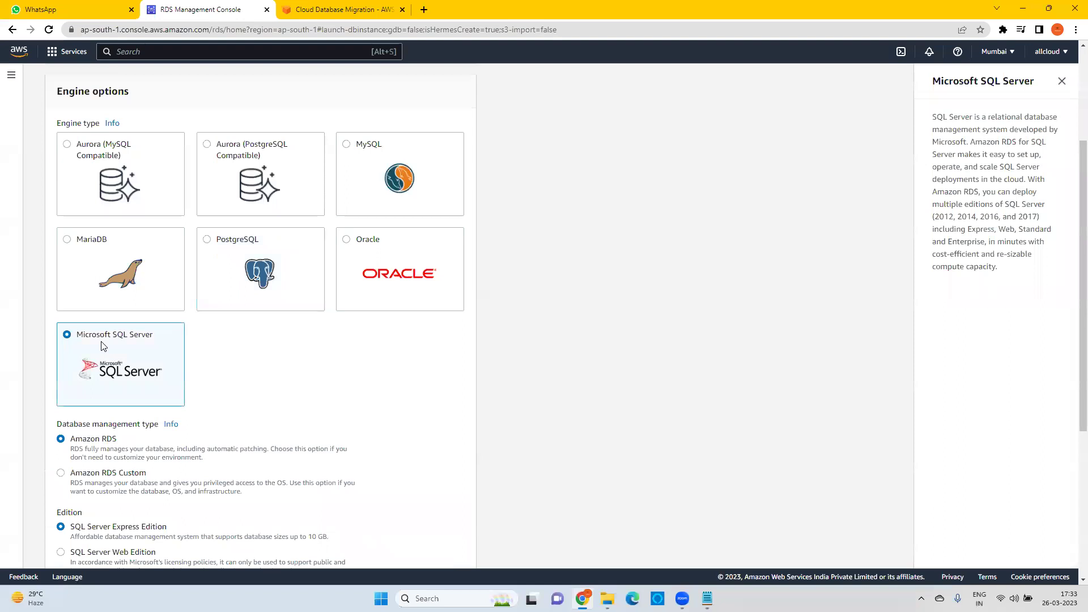
{"action": "scroll", "coordinate": [278, 304], "scroll_direction": "down", "scroll_amount": 4}
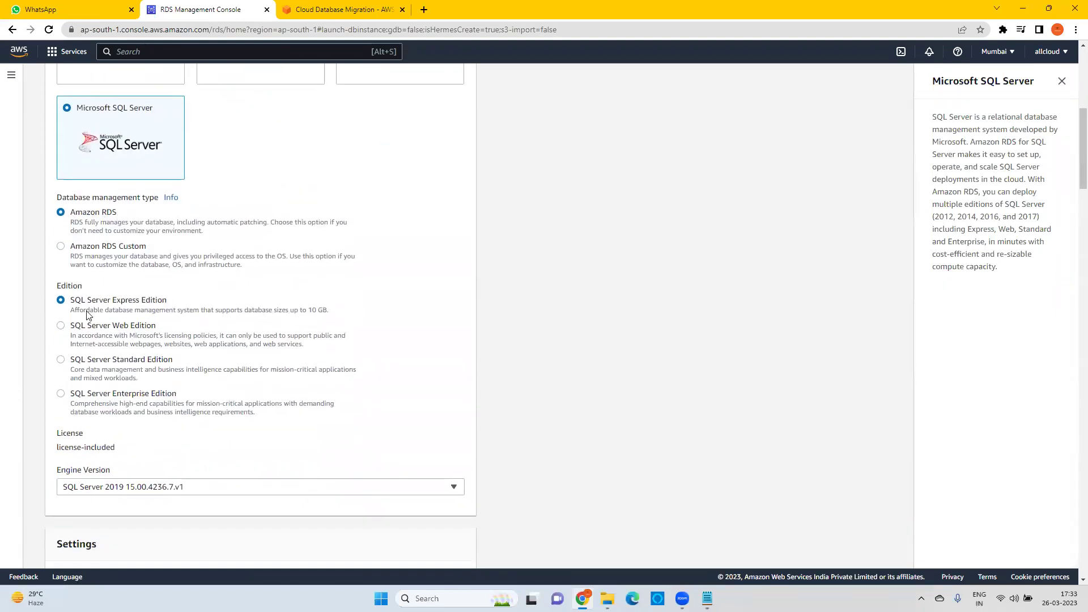
{"action": "scroll", "coordinate": [359, 291], "scroll_direction": "down", "scroll_amount": 6}
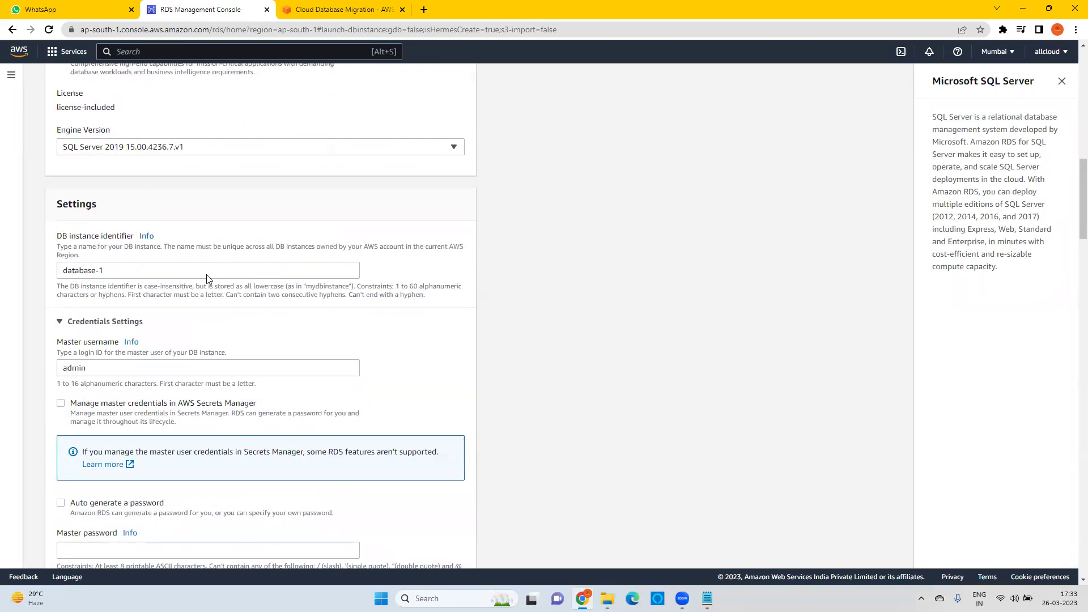
Enter the master password and confirm it in the credentials fields.
{"action": "scroll", "coordinate": [208, 272], "scroll_direction": "down", "scroll_amount": 3}
{"action": "left_click", "coordinate": [102, 381]}
{"action": "type", "text": "A"}
{"action": "key", "text": "BackSpace"}
{"action": "type", "text": "Ad"}
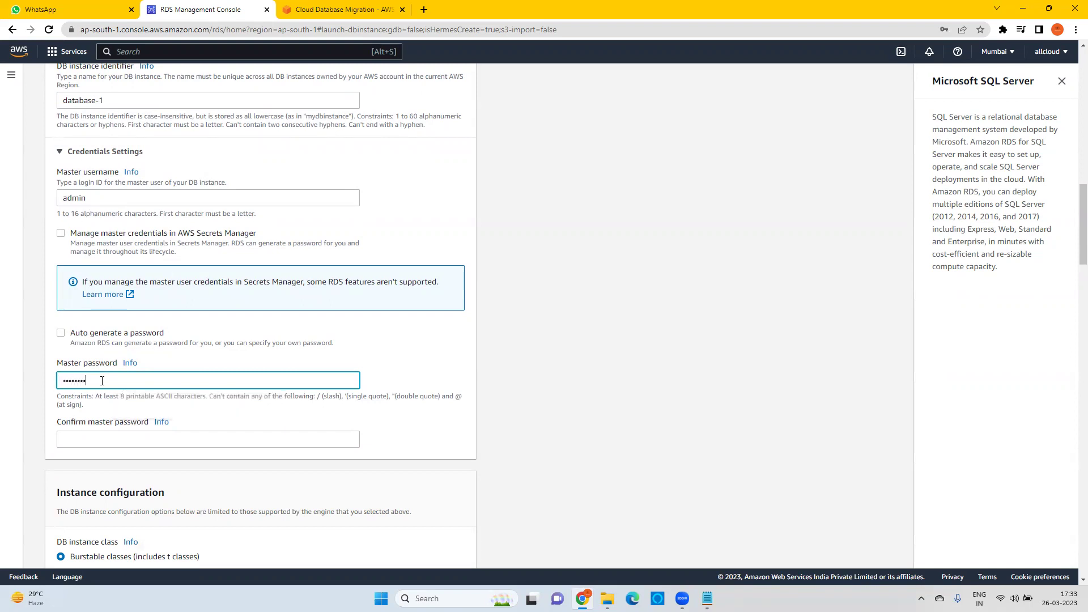
{"action": "left_click", "coordinate": [79, 442]}
{"action": "type", "text": "A"}
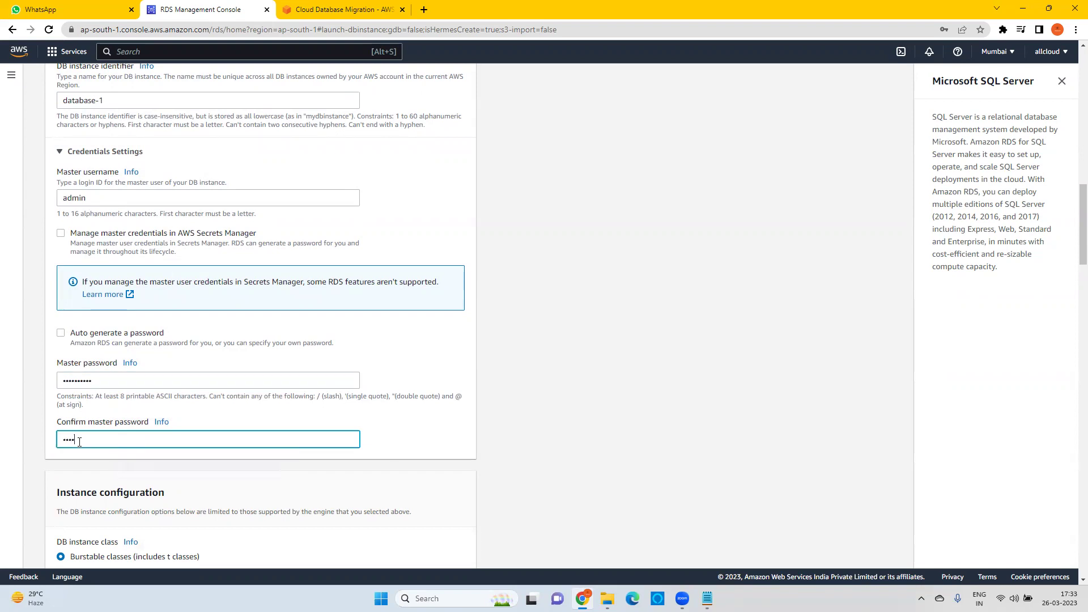
Uncheck Enable storage autoscaling in the Storage section.
{"action": "scroll", "coordinate": [274, 357], "scroll_direction": "down", "scroll_amount": 5}
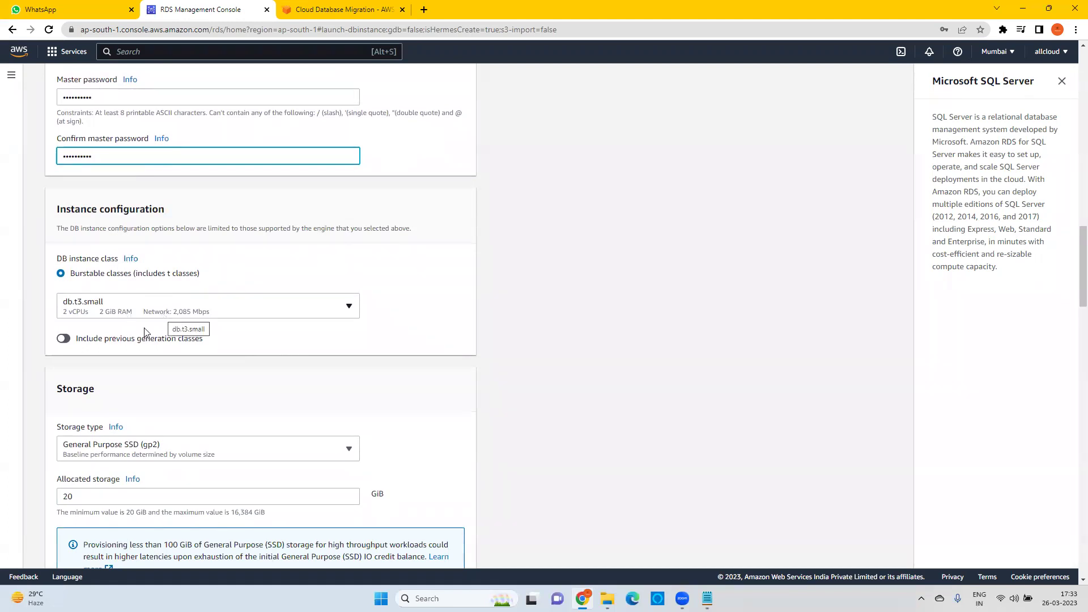
{"action": "scroll", "coordinate": [193, 450], "scroll_direction": "down", "scroll_amount": 3}
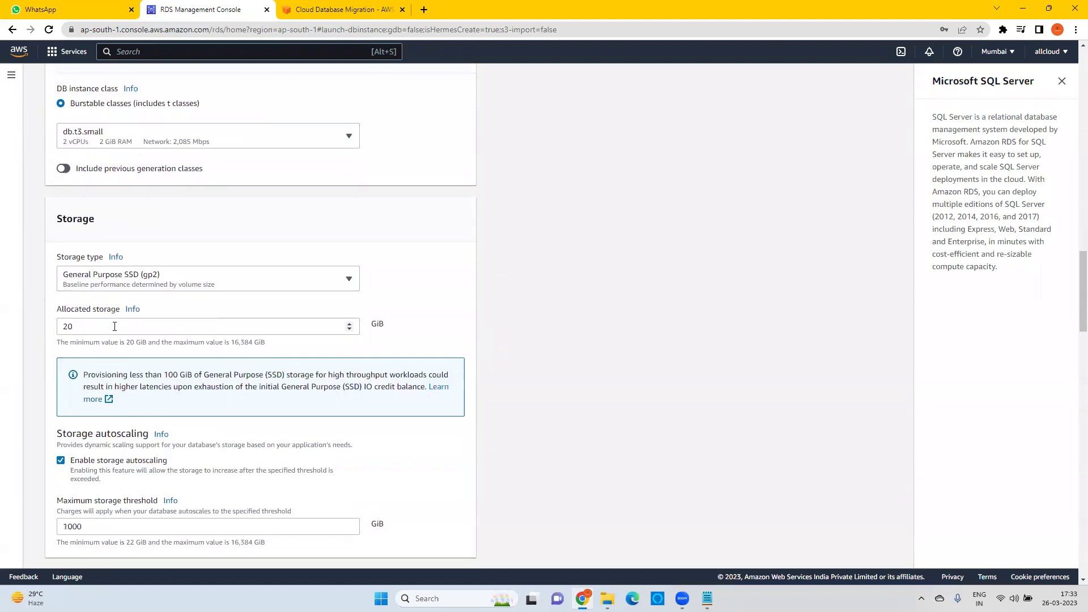
{"action": "left_click", "coordinate": [118, 466]}
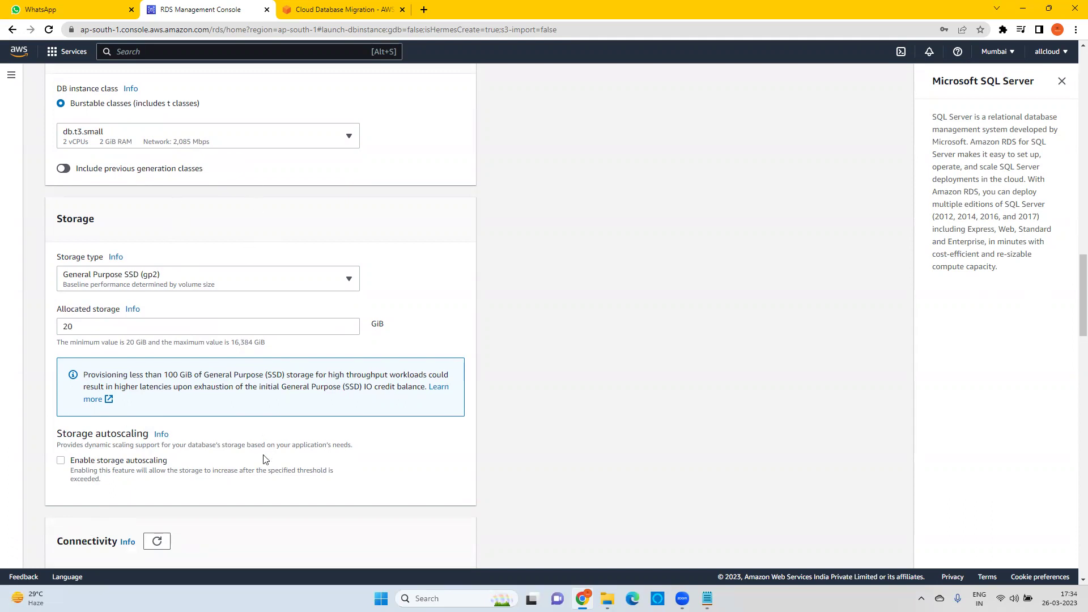
Make the database publicly accessible and create a new VPC security group named dms_sql_sg.
{"action": "scroll", "coordinate": [264, 459], "scroll_direction": "down", "scroll_amount": 5}
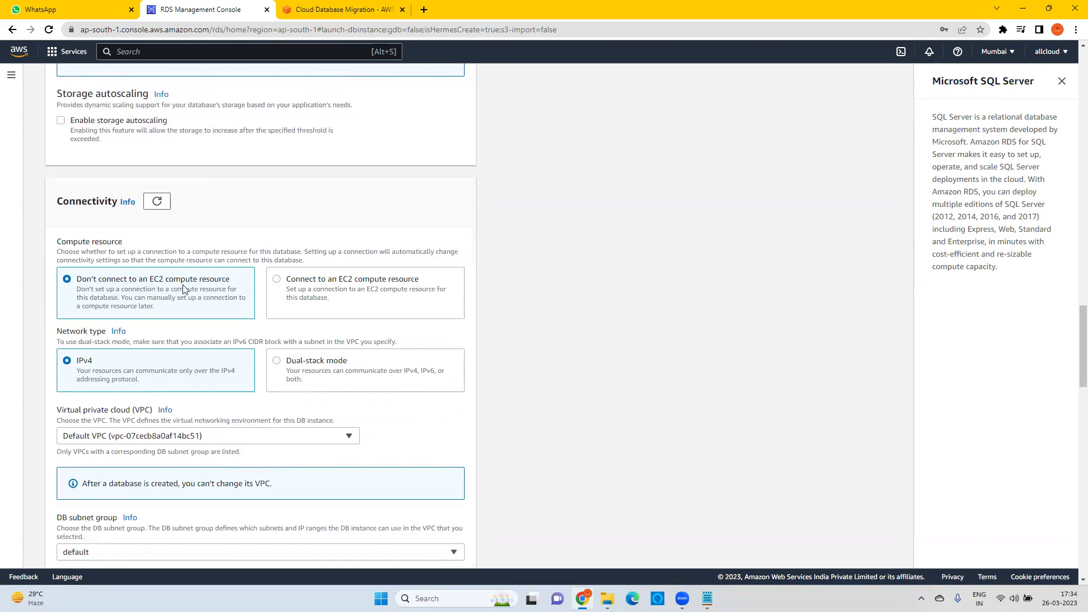
{"action": "scroll", "coordinate": [240, 289], "scroll_direction": "down", "scroll_amount": 3}
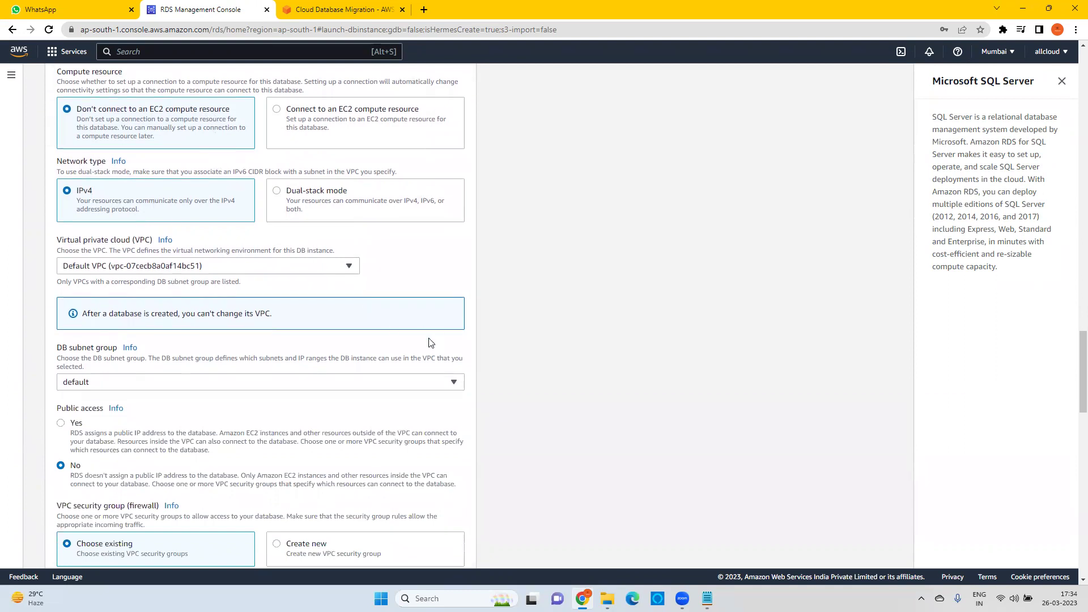
{"action": "scroll", "coordinate": [433, 334], "scroll_direction": "down", "scroll_amount": 4}
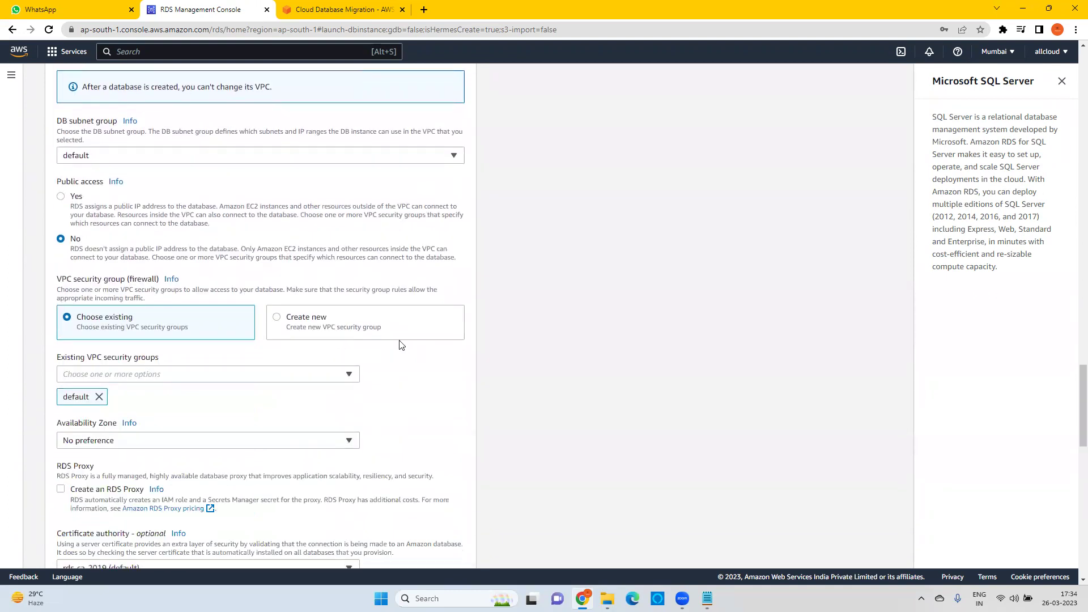
{"action": "left_click", "coordinate": [60, 196]}
{"action": "left_click", "coordinate": [279, 320]}
{"action": "left_click", "coordinate": [123, 370]}
{"action": "type", "text": "dms_sql_sg"}
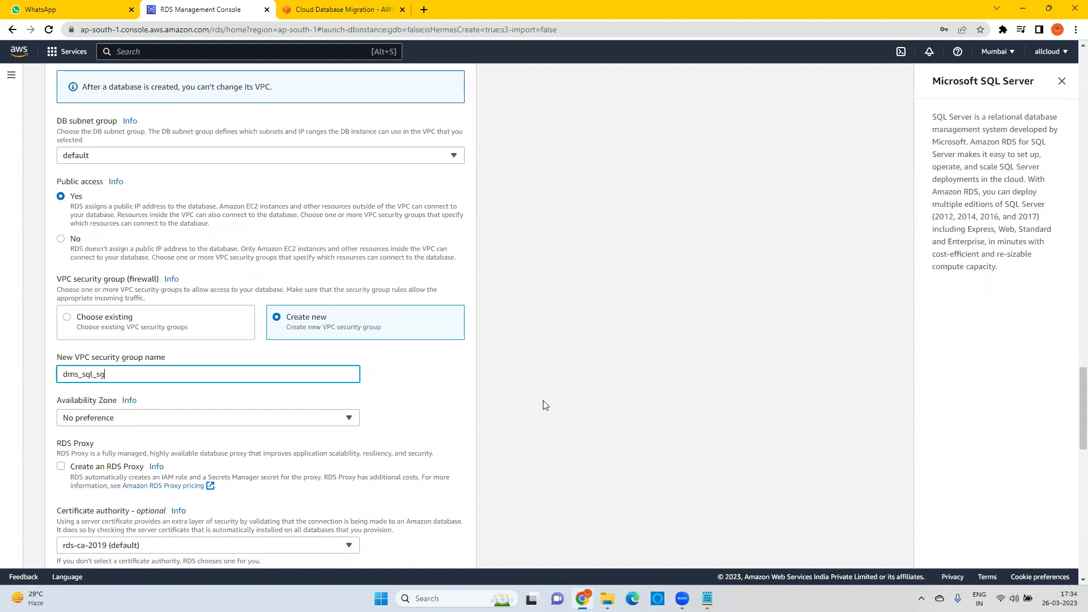
{"action": "left_click", "coordinate": [545, 405]}
Turn off Performance Insights and highlight the 44.96 USD estimated monthly total.
{"action": "scroll", "coordinate": [283, 351], "scroll_direction": "down", "scroll_amount": 2}
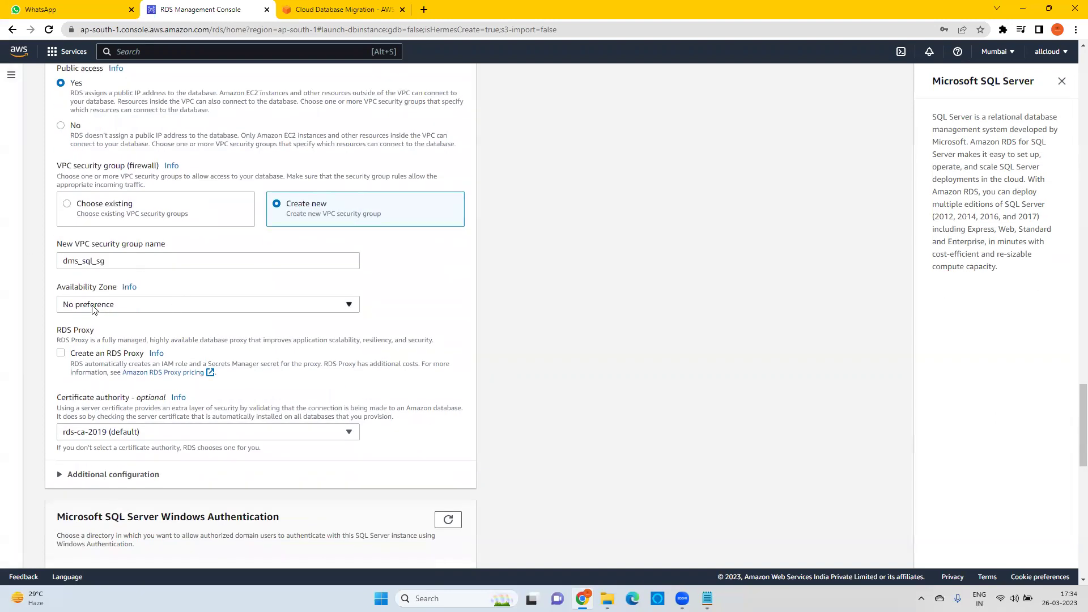
{"action": "scroll", "coordinate": [197, 307], "scroll_direction": "down", "scroll_amount": 3}
{"action": "scroll", "coordinate": [196, 306], "scroll_direction": "down", "scroll_amount": 5}
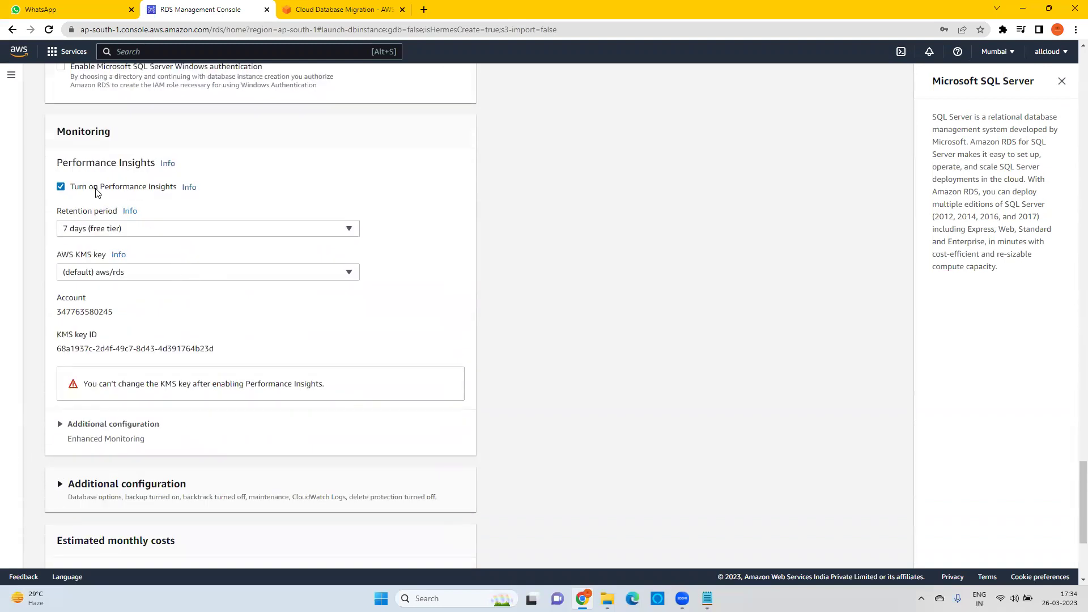
{"action": "left_click", "coordinate": [109, 189]}
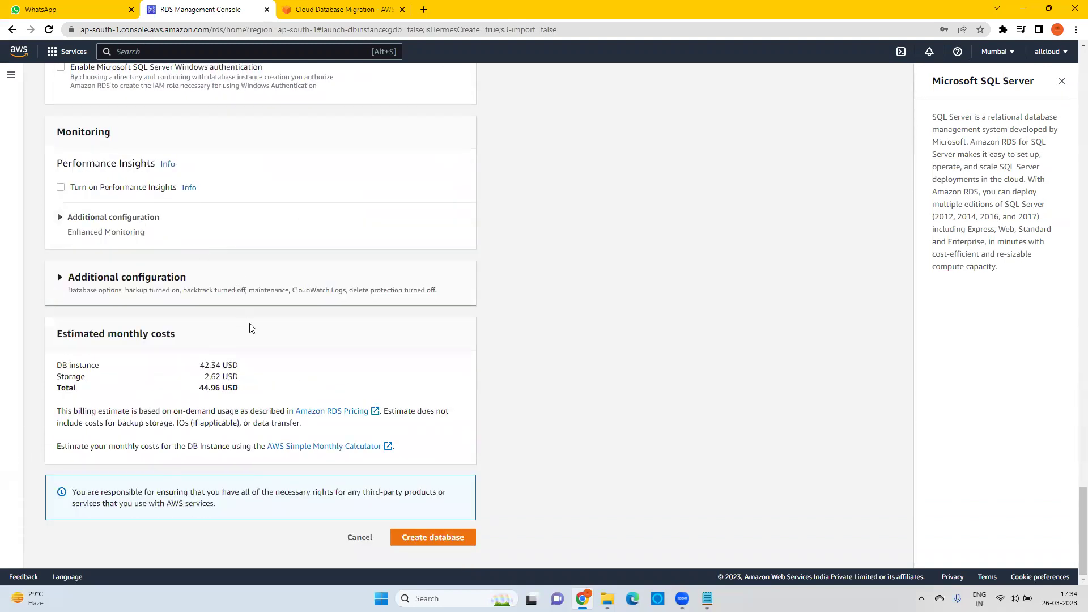
{"action": "left_click_drag", "start_coordinate": [200, 391], "coordinate": [242, 395]}
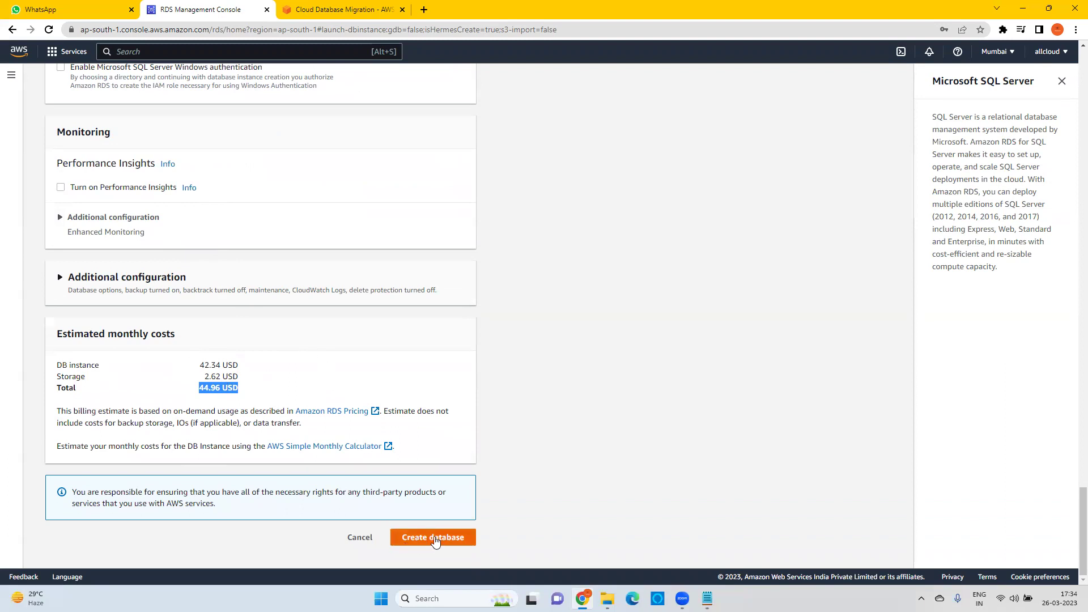
Submit Create database for database-1 and dismiss the browser password prompts and creation banner.
{"action": "left_click", "coordinate": [434, 538]}
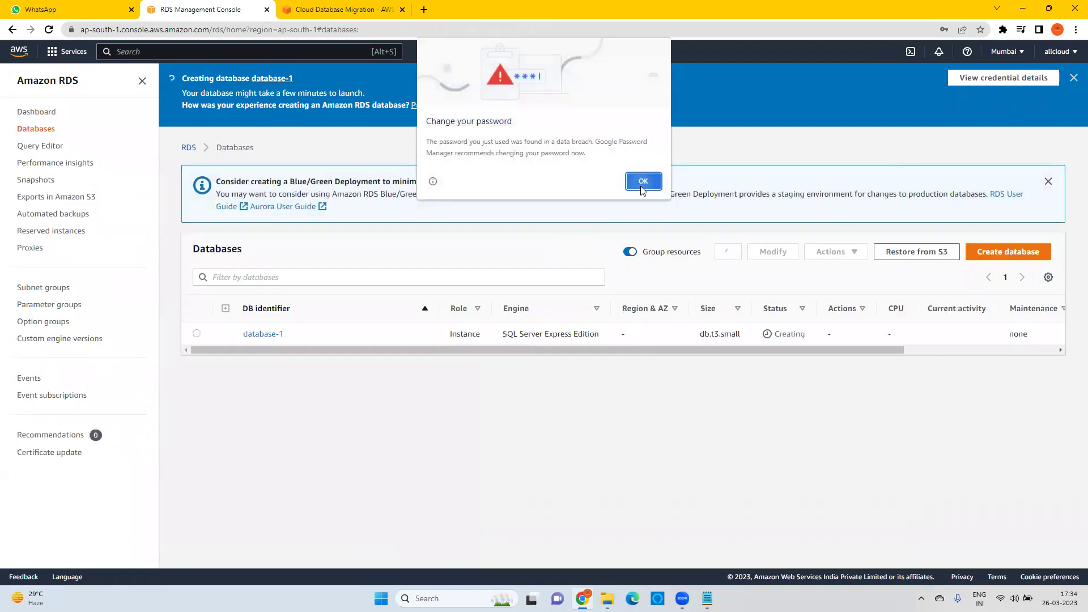
{"action": "left_click", "coordinate": [643, 181]}
{"action": "left_click", "coordinate": [1071, 78]}
{"action": "left_click", "coordinate": [980, 47]}
Add the line 'Two Types' below the DMS heading in the Notepad note.
{"action": "left_click", "coordinate": [707, 598]}
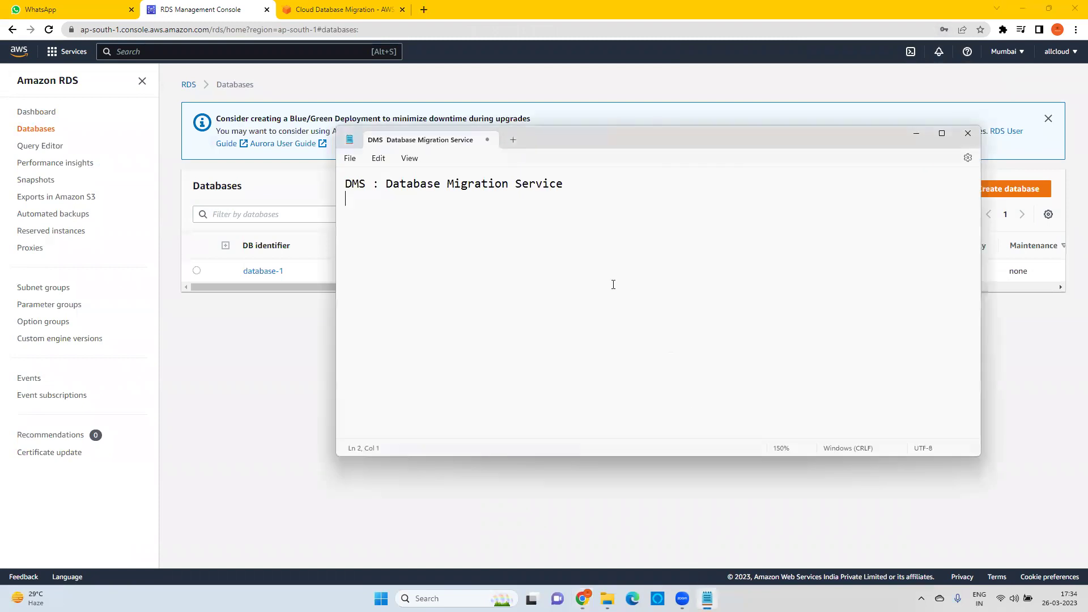
{"action": "left_click_drag", "start_coordinate": [390, 191], "coordinate": [566, 183]}
{"action": "left_click", "coordinate": [465, 200]}
{"action": "type", "text": "Two Types"}
Return to the AWS DMS page and show the heterogeneous migration diagram.
{"action": "left_click", "coordinate": [326, 9]}
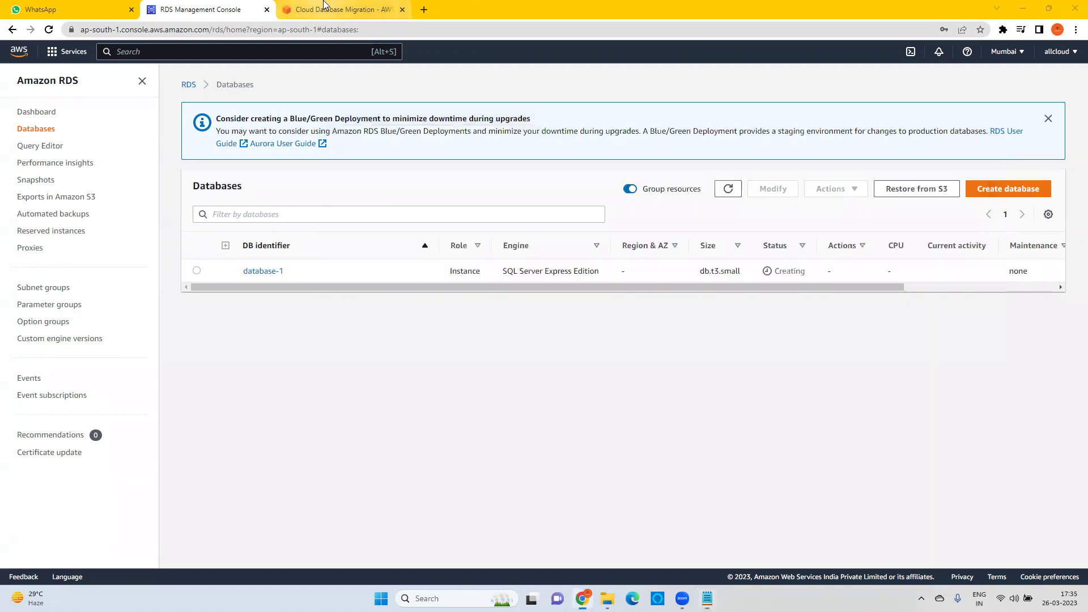
{"action": "left_click", "coordinate": [205, 244]}
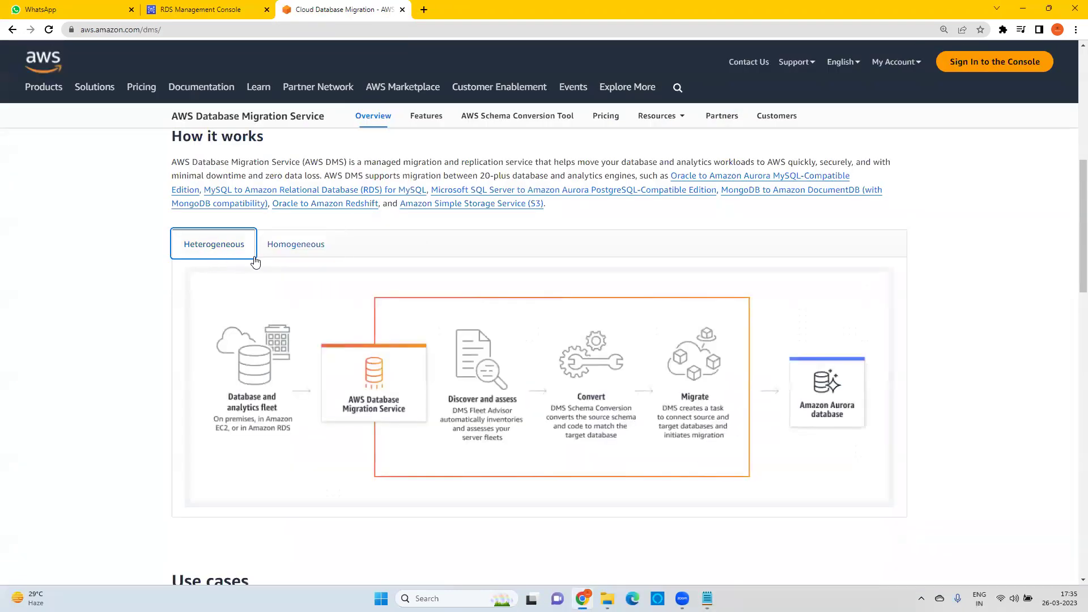
{"action": "scroll", "coordinate": [461, 352], "scroll_direction": "down", "scroll_amount": 5}
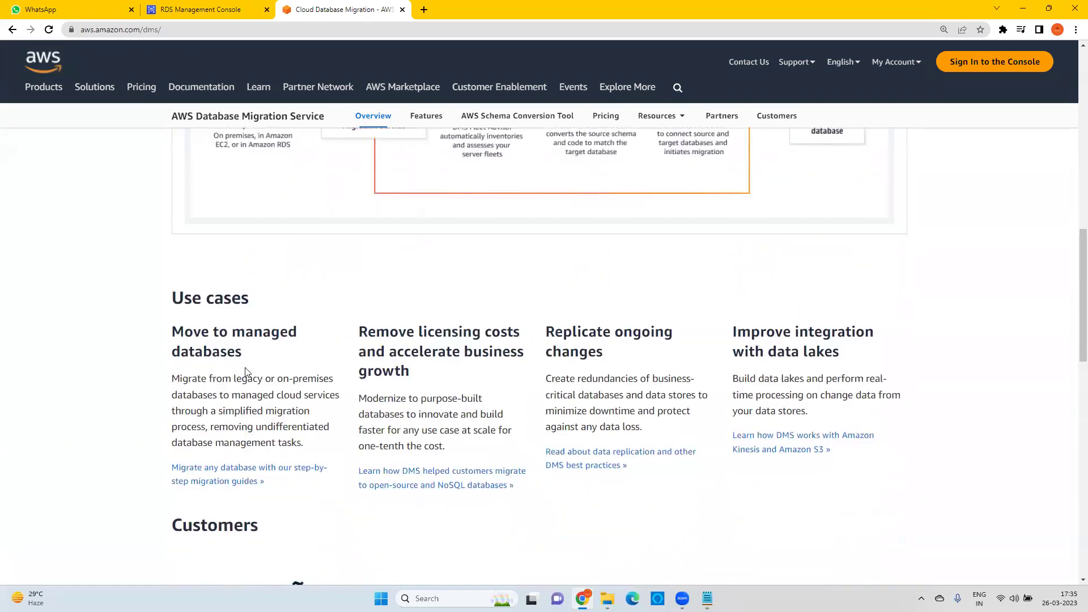
{"action": "scroll", "coordinate": [283, 357], "scroll_direction": "down", "scroll_amount": 2}
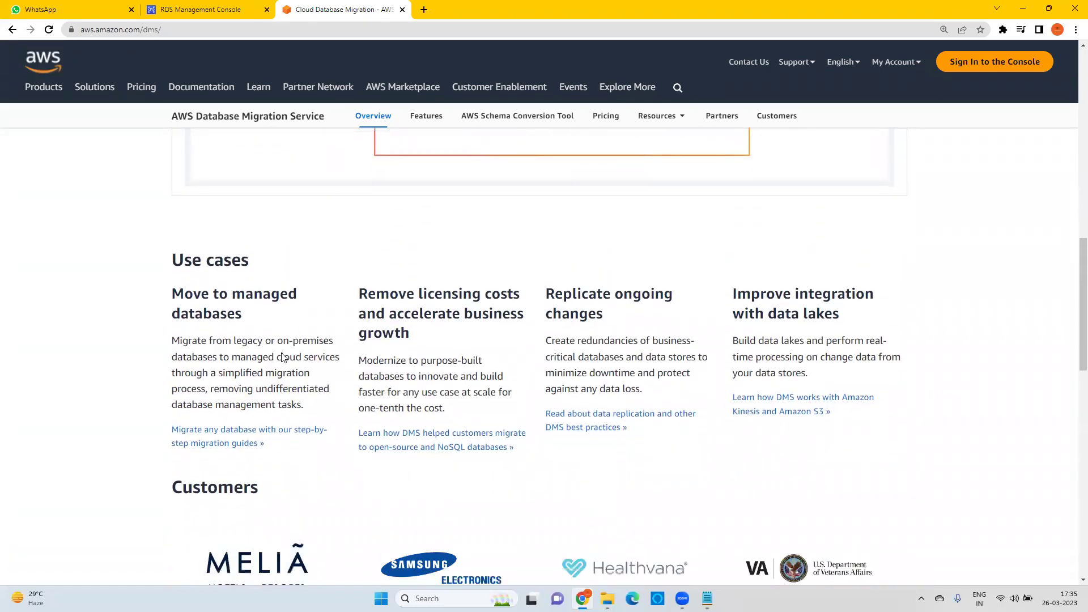
{"action": "scroll", "coordinate": [280, 358], "scroll_direction": "up", "scroll_amount": 5}
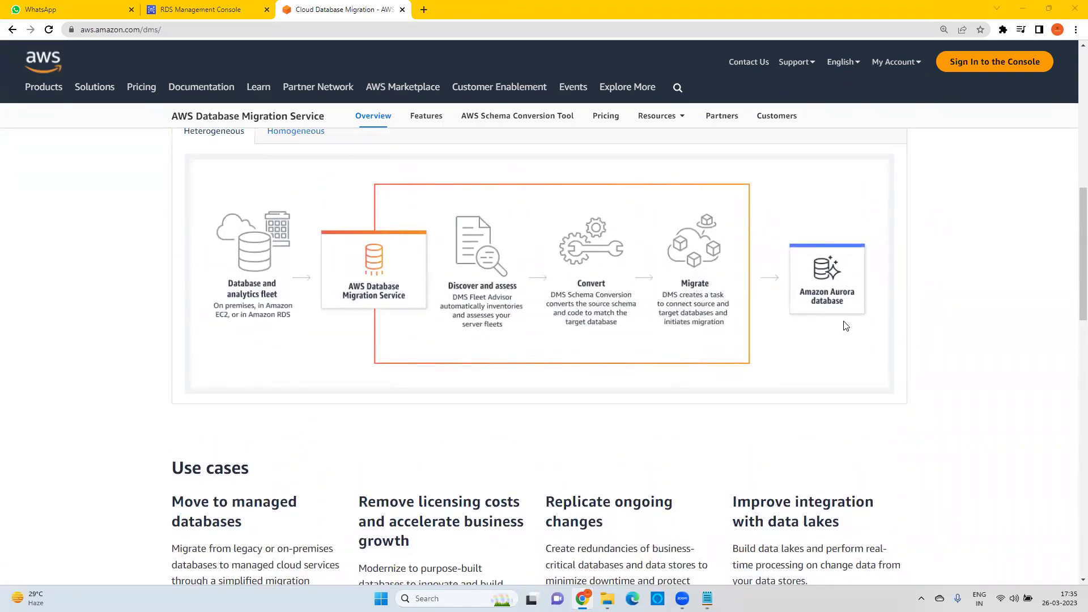
{"action": "scroll", "coordinate": [844, 325], "scroll_direction": "up", "scroll_amount": 2}
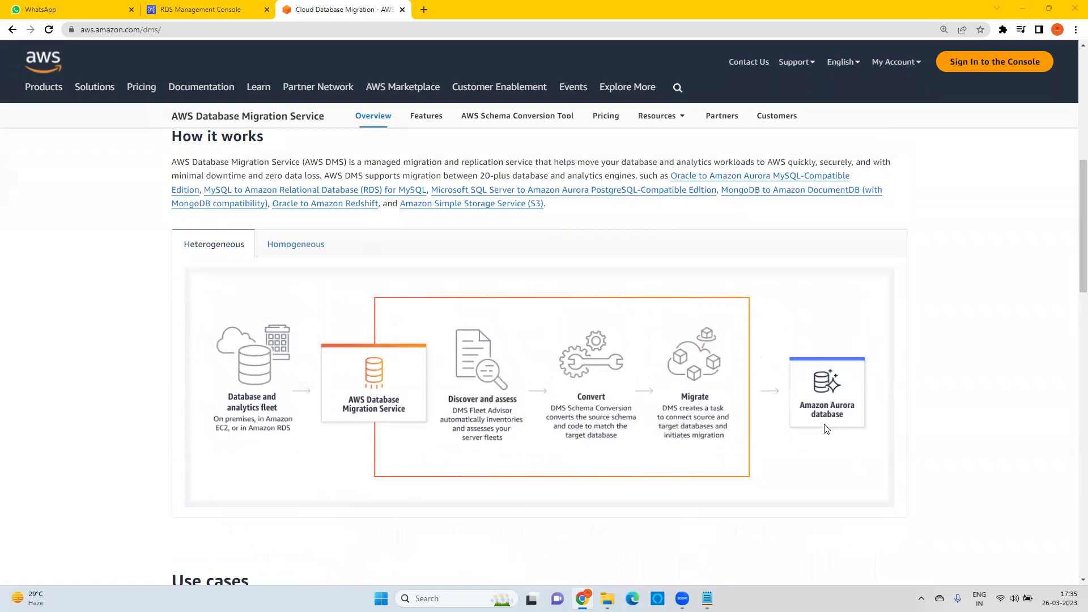
{"action": "scroll", "coordinate": [875, 391], "scroll_direction": "up", "scroll_amount": 1}
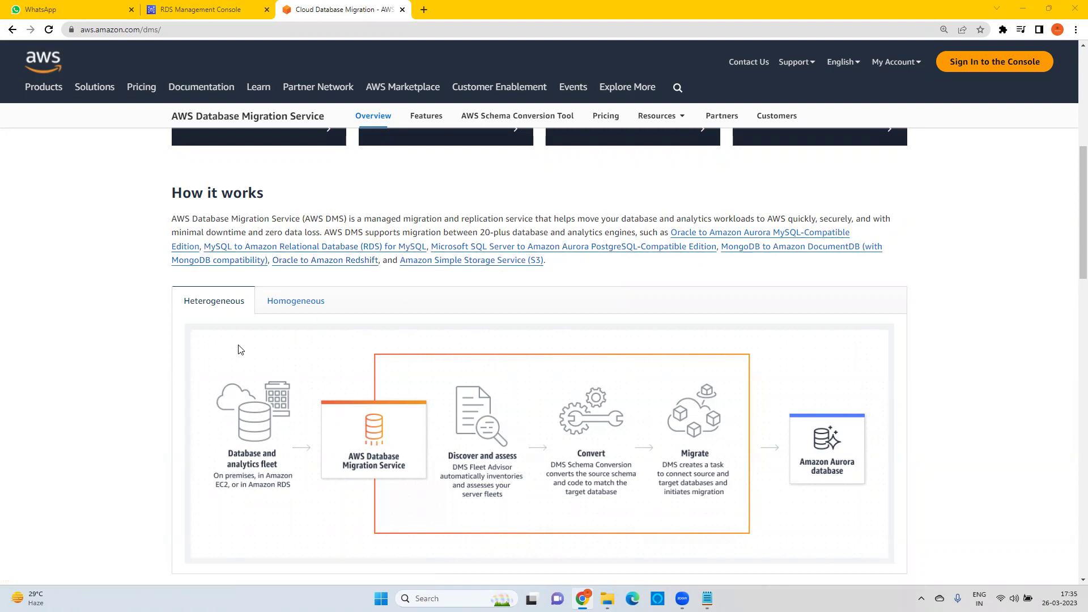
Toggle between the Homogeneous and Heterogeneous diagrams, ending on Homogeneous (Oracle to RDS for Oracle).
{"action": "mouse_move", "coordinate": [238, 349]}
{"action": "left_click", "coordinate": [291, 308]}
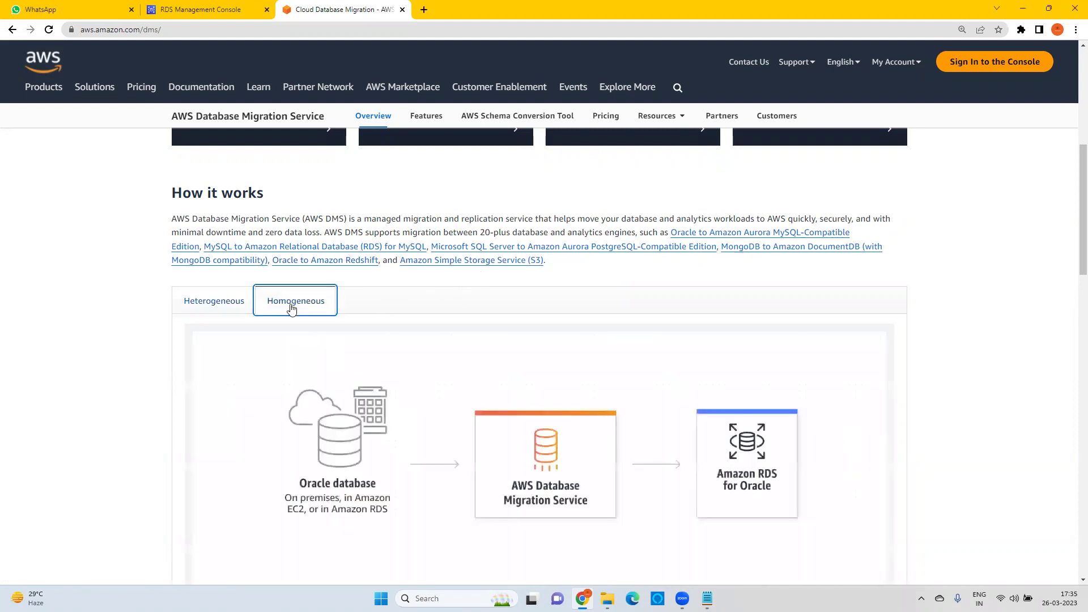
{"action": "scroll", "coordinate": [349, 304], "scroll_direction": "down", "scroll_amount": 3}
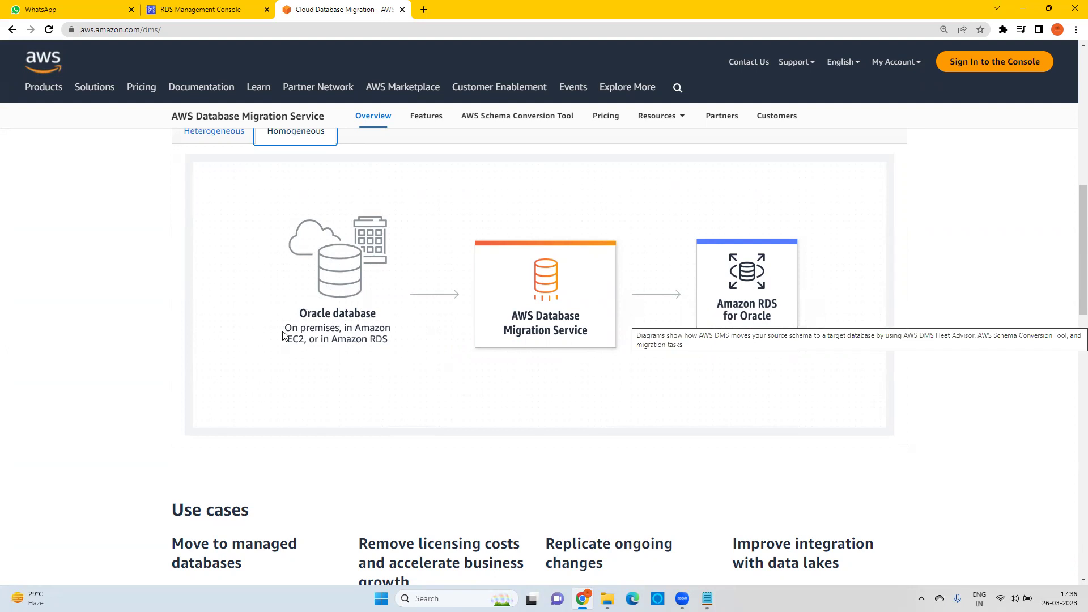
{"action": "scroll", "coordinate": [422, 303], "scroll_direction": "up", "scroll_amount": 1}
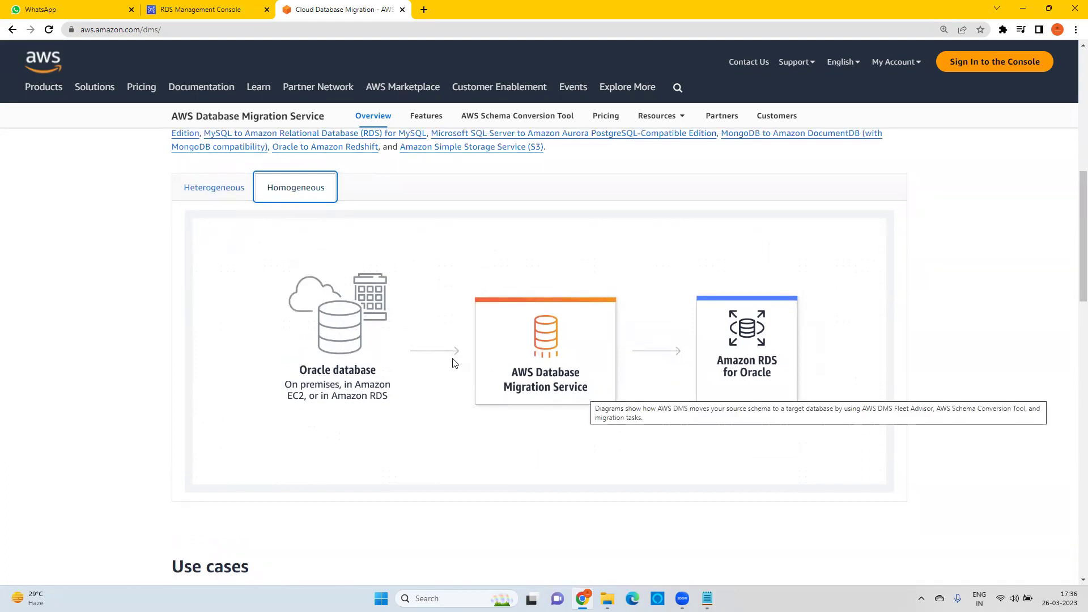
{"action": "scroll", "coordinate": [453, 363], "scroll_direction": "up", "scroll_amount": 2}
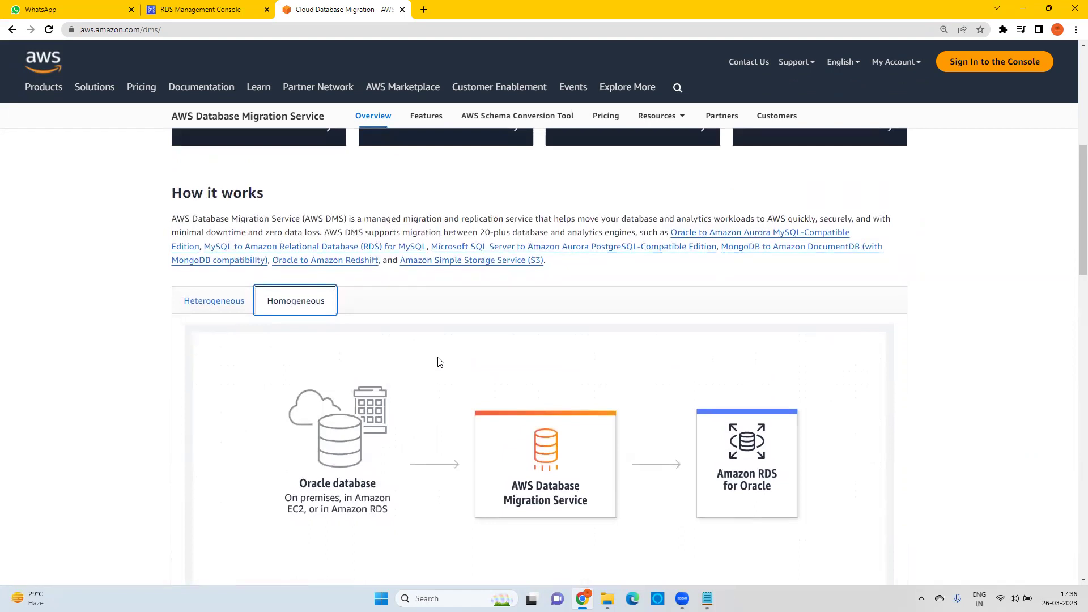
{"action": "mouse_move", "coordinate": [682, 598]}
{"action": "left_click", "coordinate": [210, 302]}
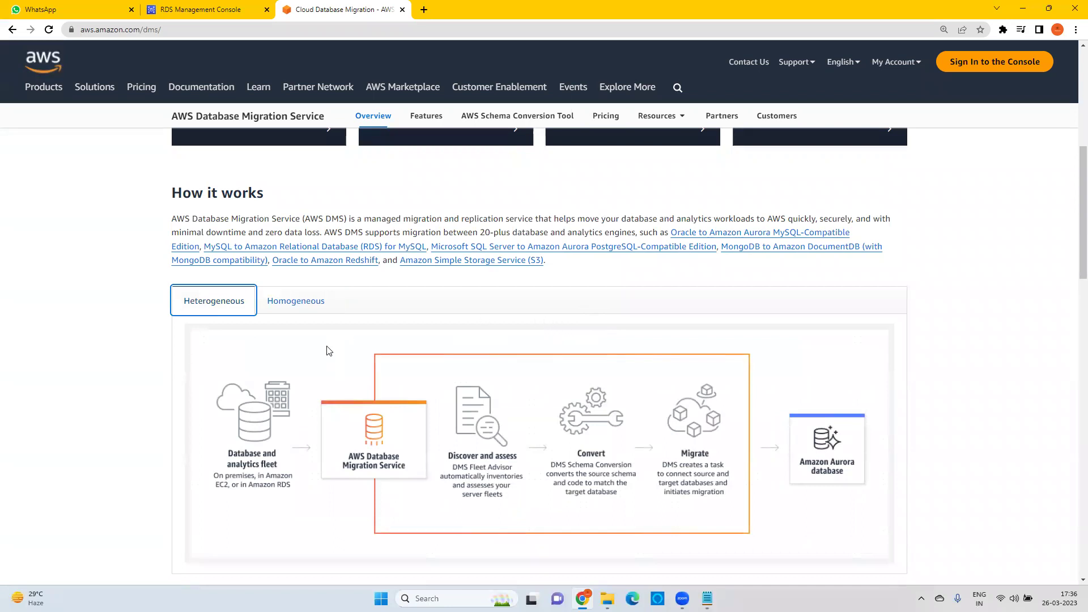
{"action": "left_click", "coordinate": [298, 302]}
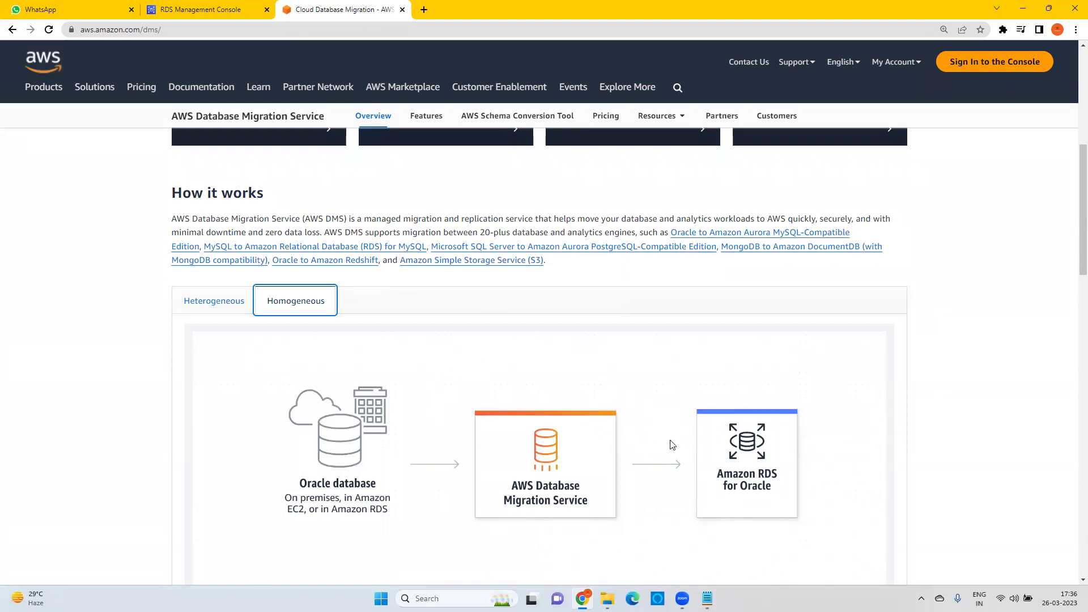
Open aws_Databasemigration.txt from the Assignments folder in Notepad.
{"action": "left_click", "coordinate": [707, 598]}
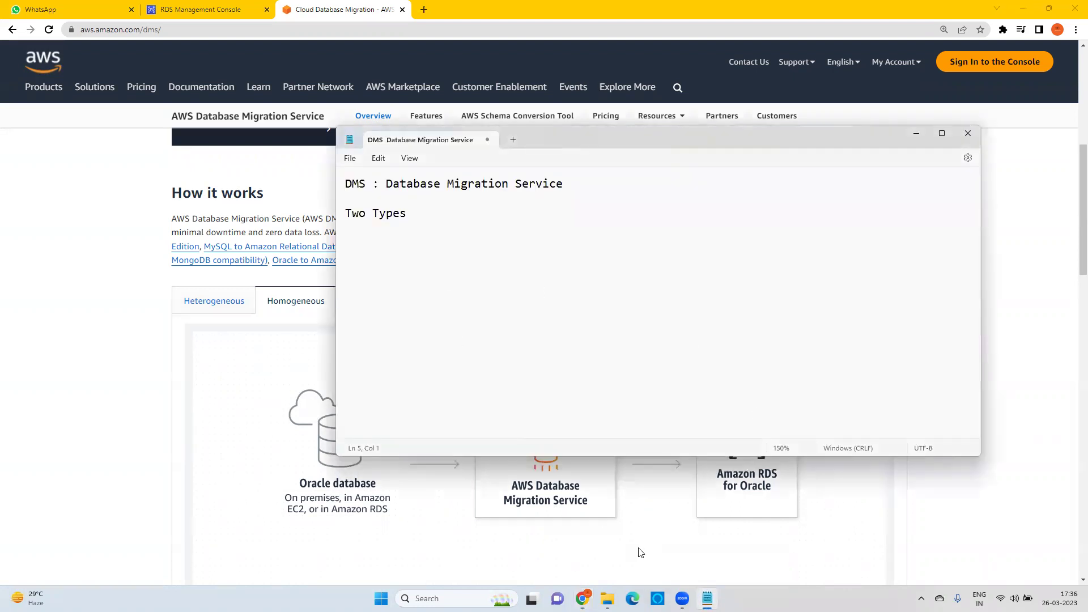
{"action": "left_click", "coordinate": [607, 598]}
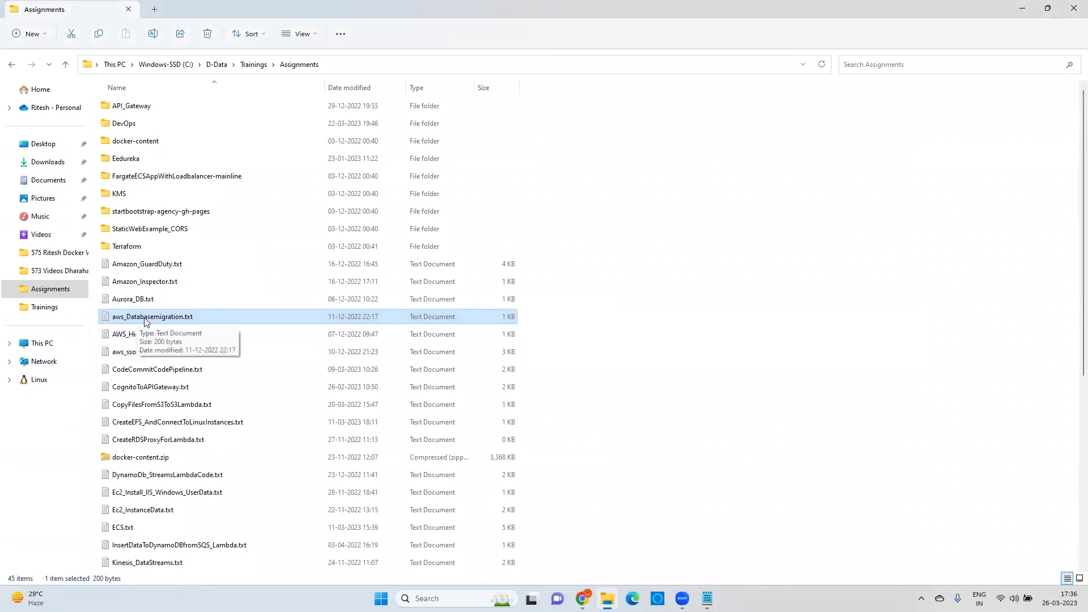
{"action": "double_click", "coordinate": [146, 319]}
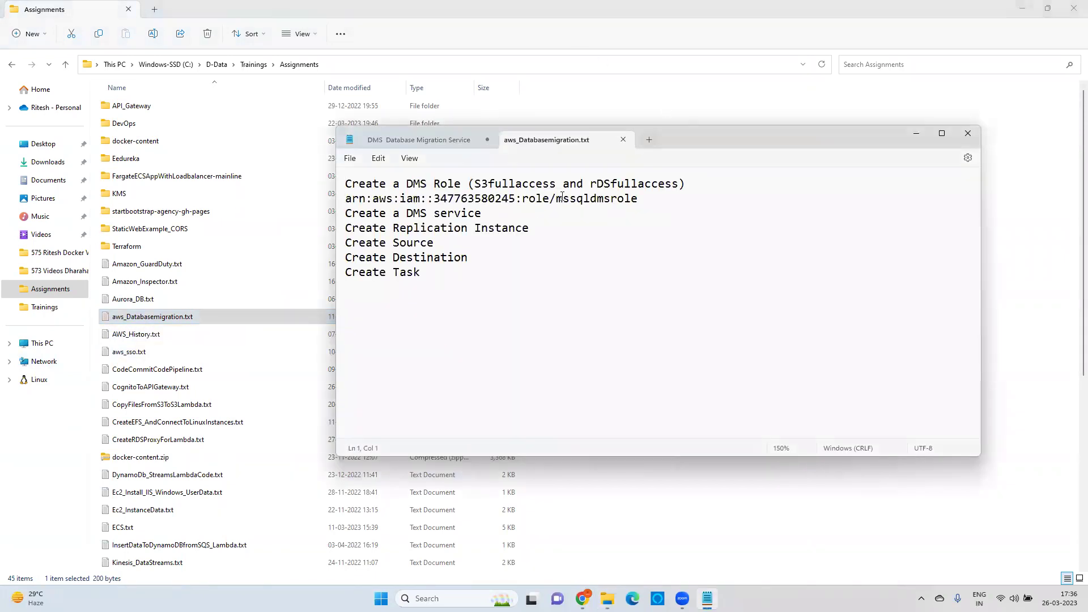
{"action": "scroll", "coordinate": [527, 278], "scroll_direction": "up", "scroll_amount": 3}
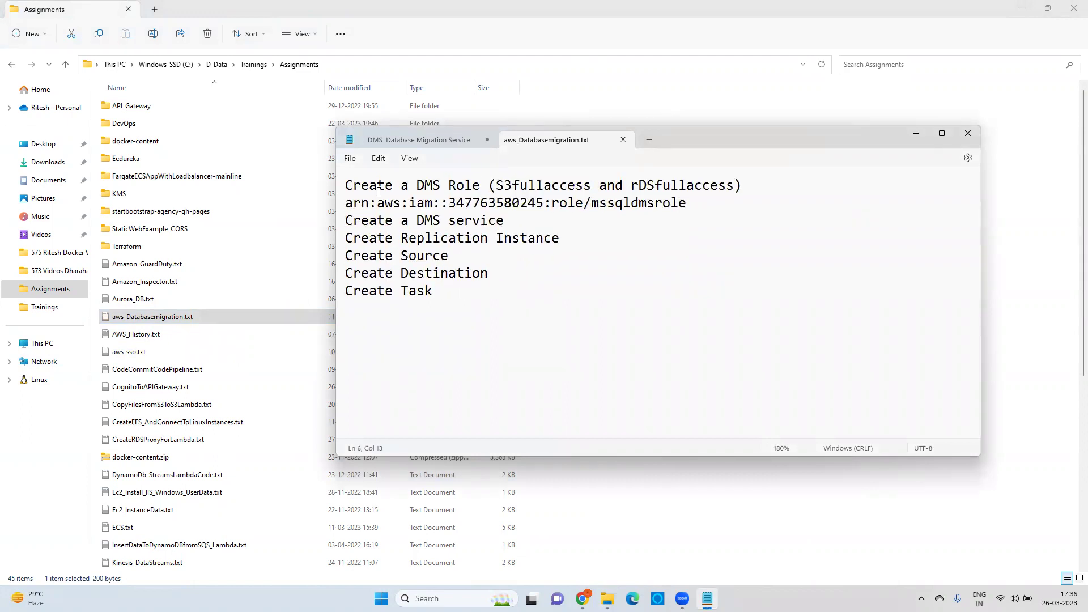
Highlight the Create a DMS Role step and its S3fullaccess and RDSfullaccess permissions.
{"action": "left_click", "coordinate": [475, 187], "text": "shift"}
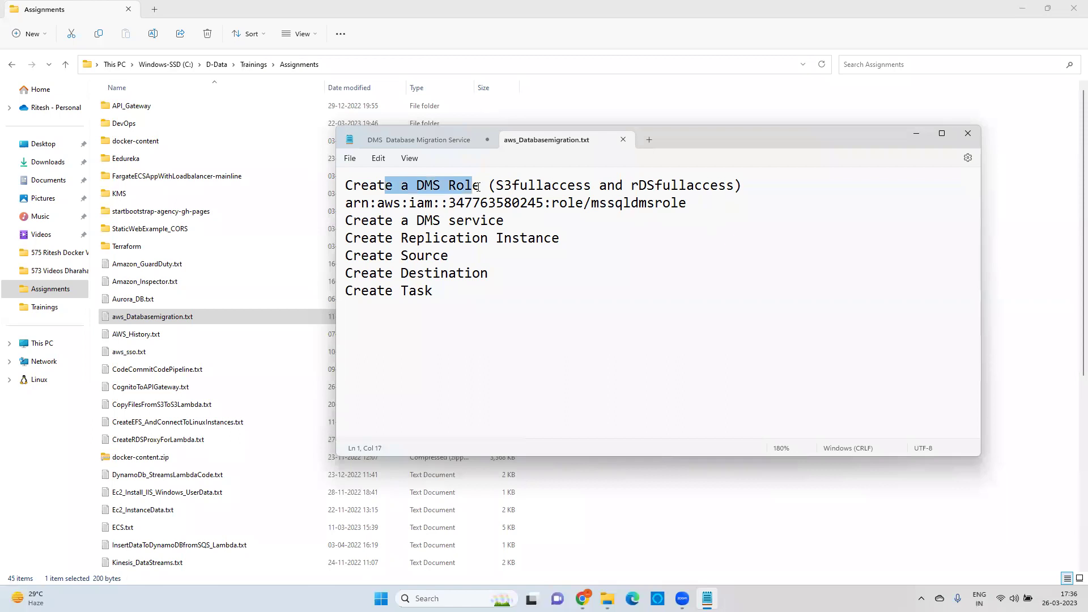
{"action": "left_click", "coordinate": [466, 202]}
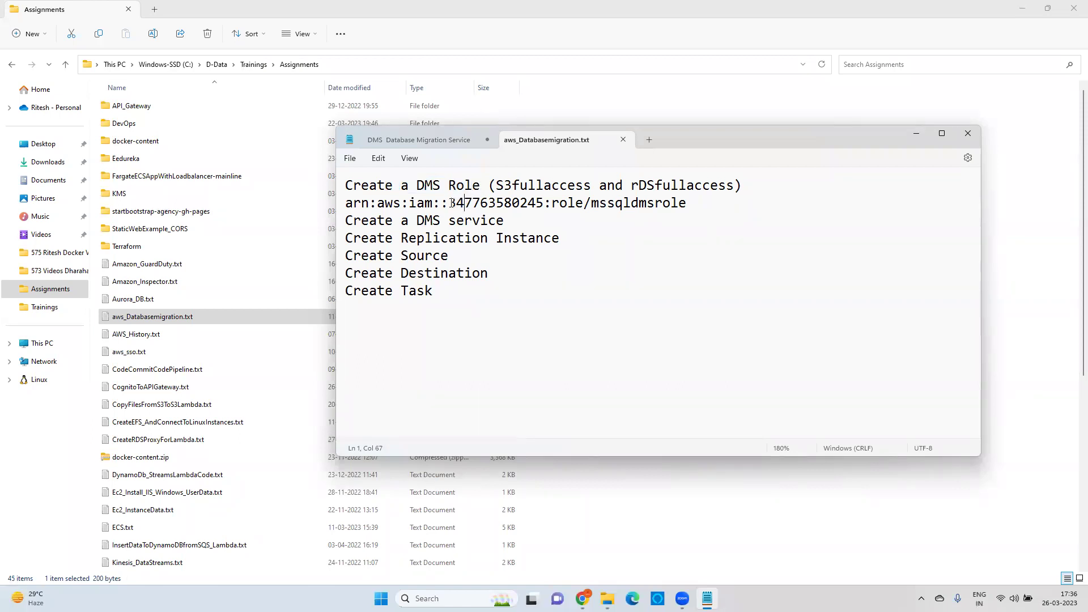
{"action": "left_click_drag", "start_coordinate": [497, 186], "coordinate": [732, 185]}
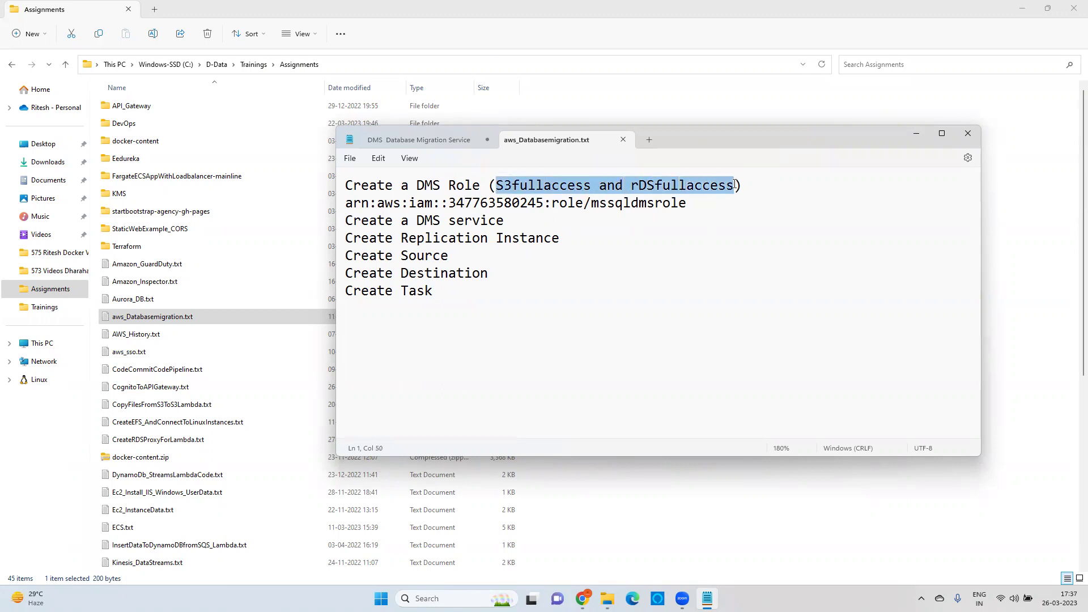
Launch Epic Pen from Start search and switch its toolbar to freehand pen drawing.
{"action": "left_click", "coordinate": [440, 592]}
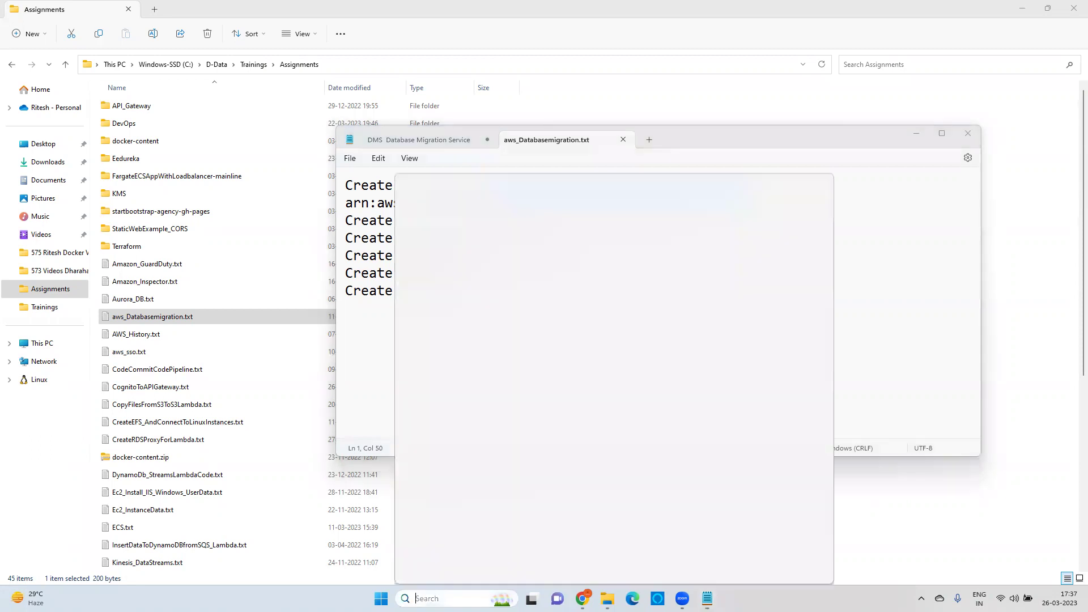
{"action": "type", "text": "pen"}
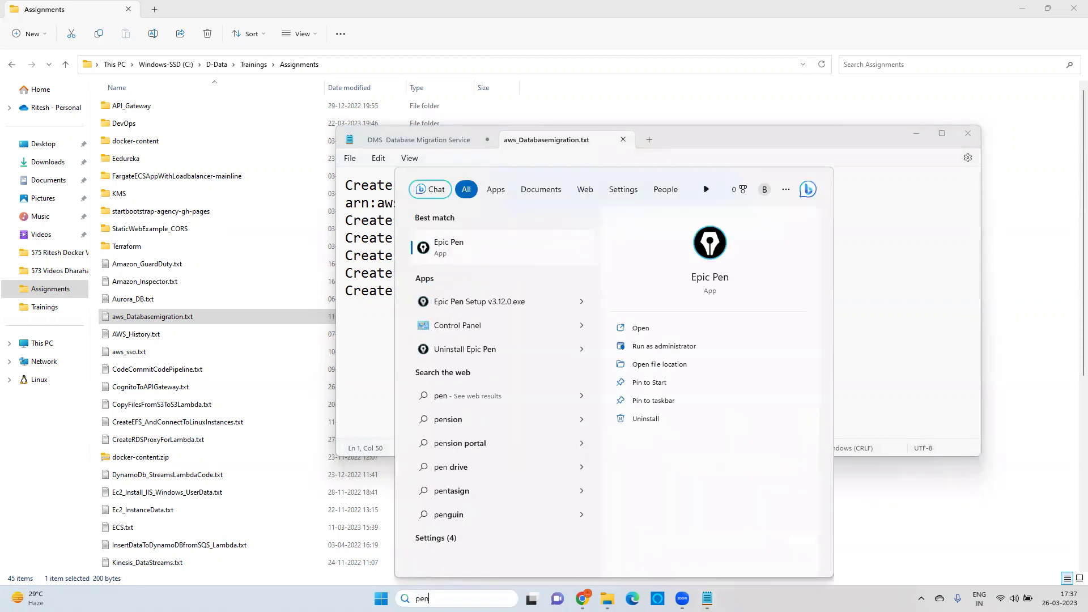
{"action": "left_click", "coordinate": [449, 248]}
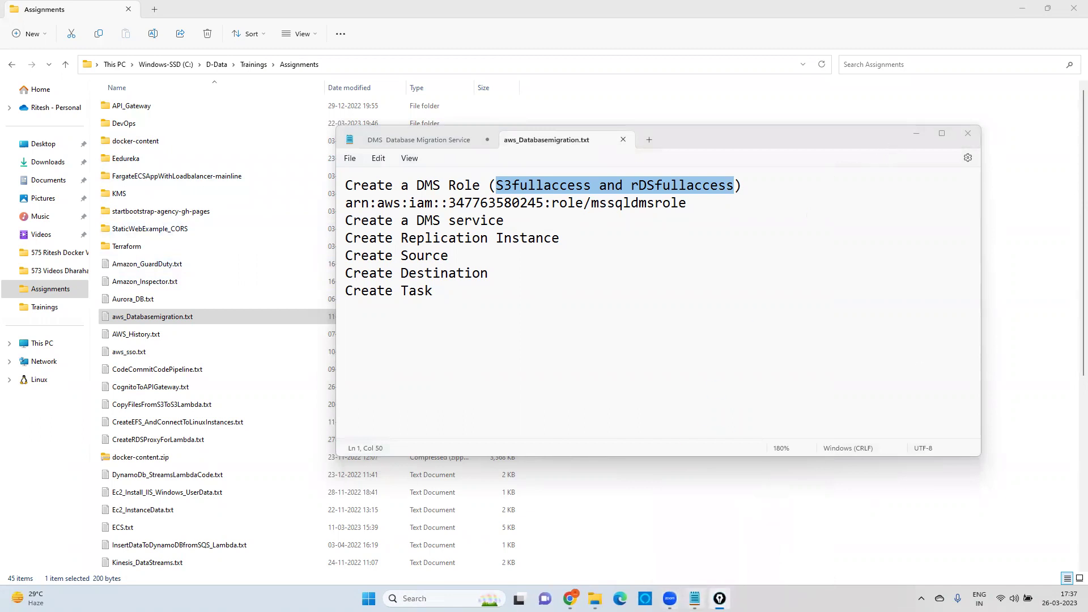
{"action": "mouse_move", "coordinate": [720, 598]}
{"action": "left_click", "coordinate": [460, 298]}
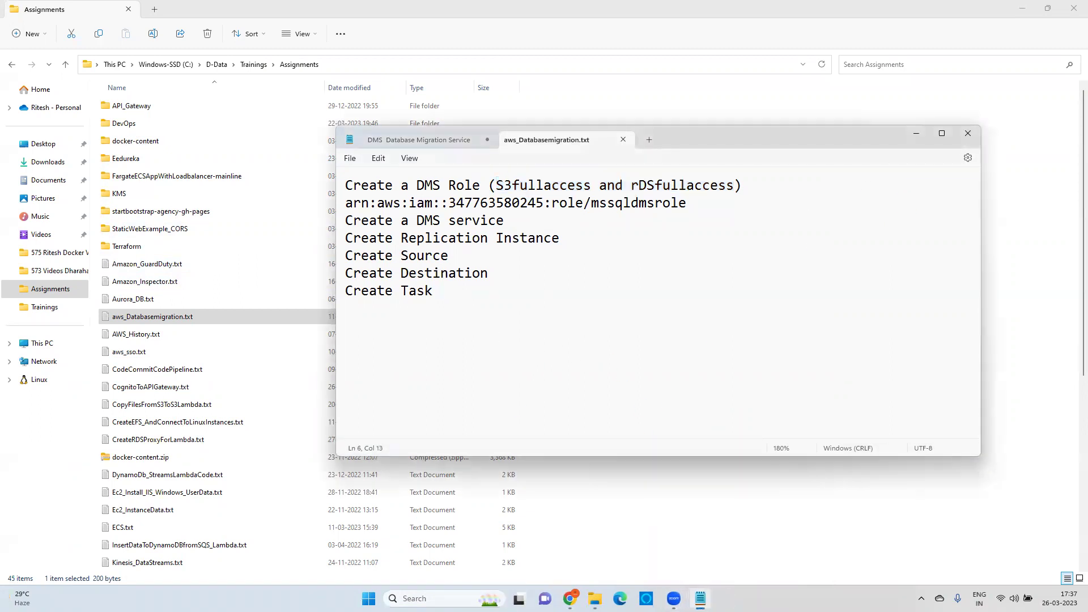
{"action": "left_click", "coordinate": [720, 598]}
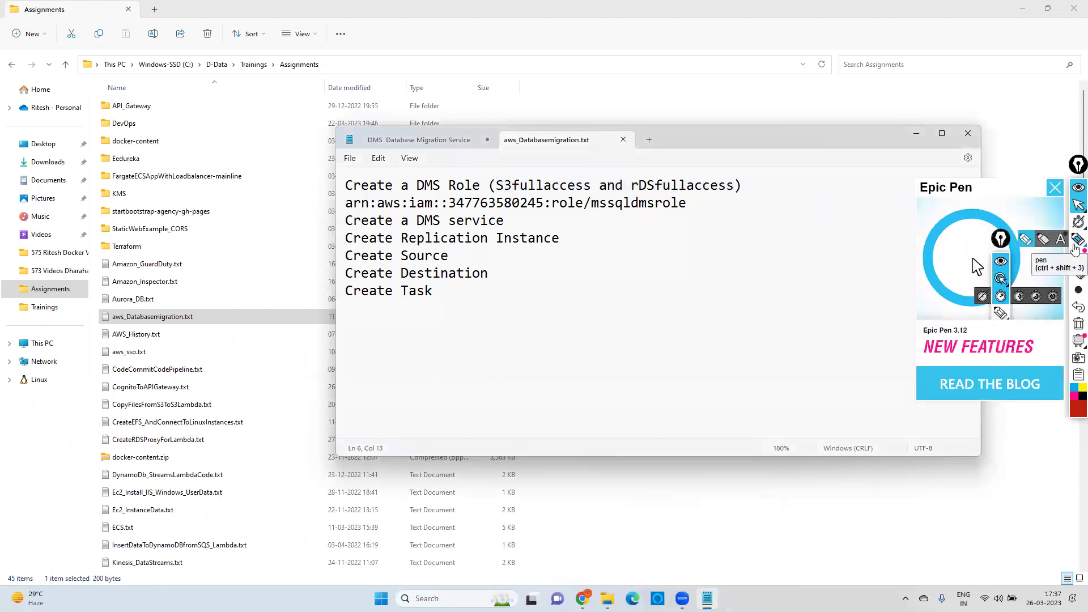
{"action": "left_click", "coordinate": [1075, 248]}
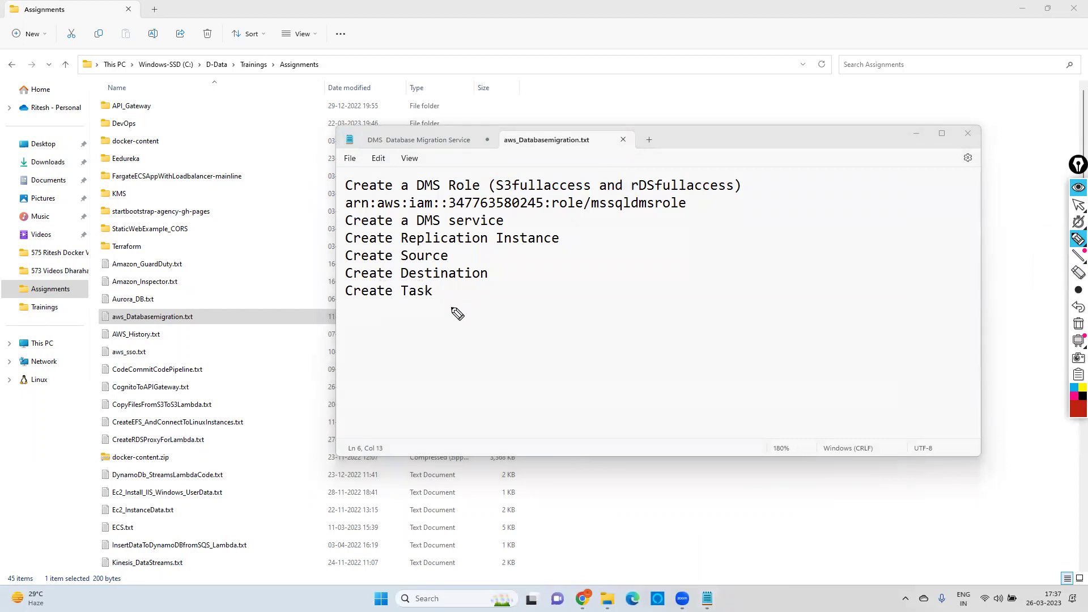
Write SQL and S3 in red ink, label S3 'Bucket', and draw an arrow from SQL to S3.
{"action": "left_click_drag", "start_coordinate": [483, 296], "coordinate": [432, 361]}
{"action": "left_click_drag", "start_coordinate": [518, 300], "coordinate": [548, 369]}
{"action": "left_click_drag", "start_coordinate": [619, 363], "coordinate": [622, 359]}
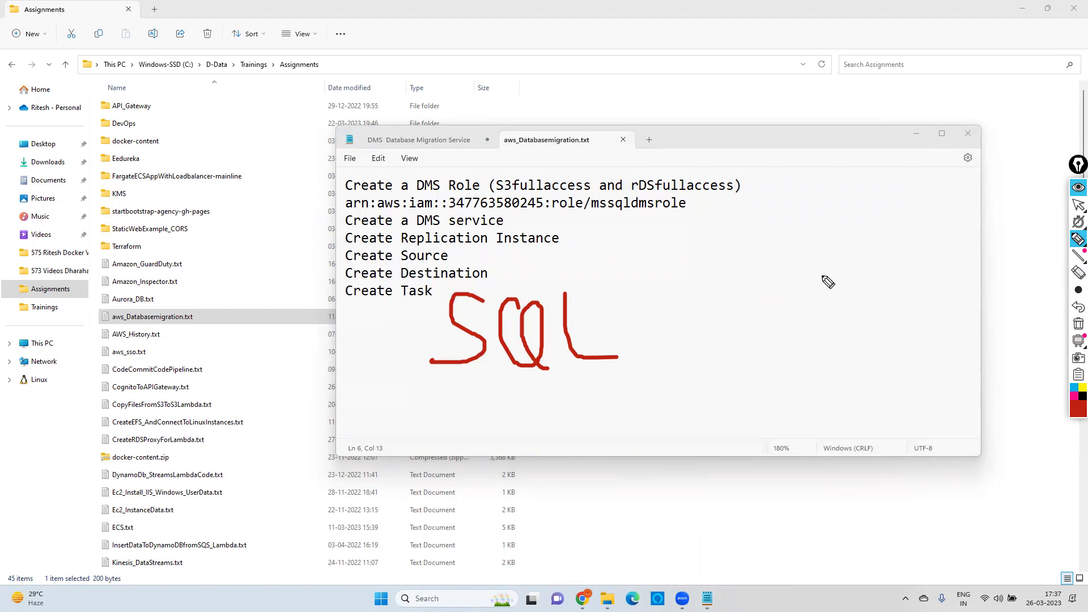
{"action": "mouse_move", "coordinate": [857, 288]}
{"action": "left_mouse_down"}
{"action": "mouse_move", "coordinate": [836, 290]}
{"action": "mouse_move", "coordinate": [831, 357]}
{"action": "left_mouse_up"}
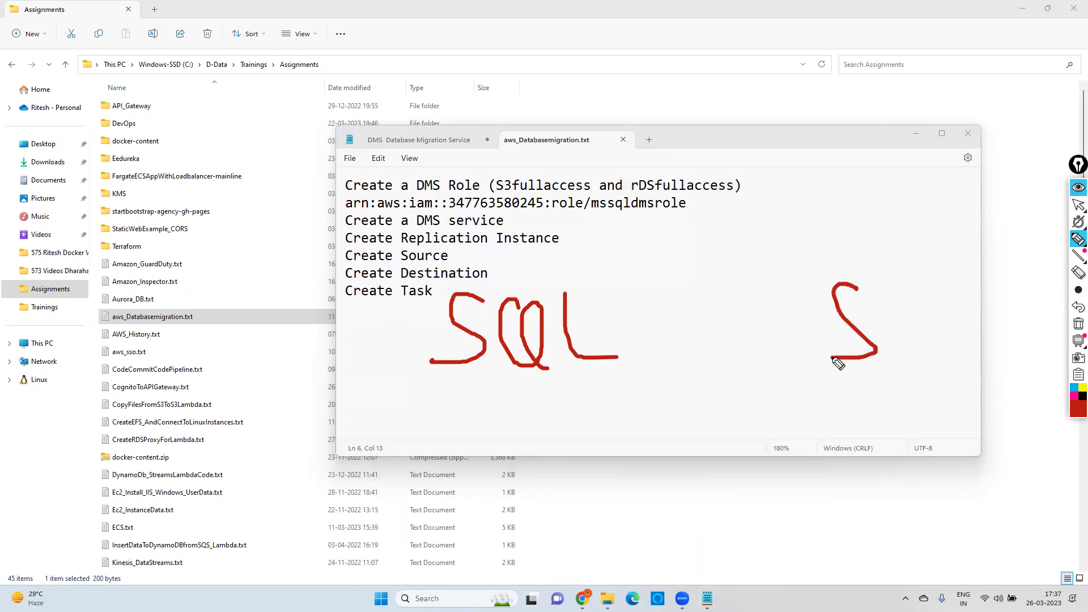
{"action": "mouse_move", "coordinate": [916, 281]}
{"action": "left_mouse_down"}
{"action": "mouse_move", "coordinate": [887, 306]}
{"action": "mouse_move", "coordinate": [900, 352]}
{"action": "left_mouse_up"}
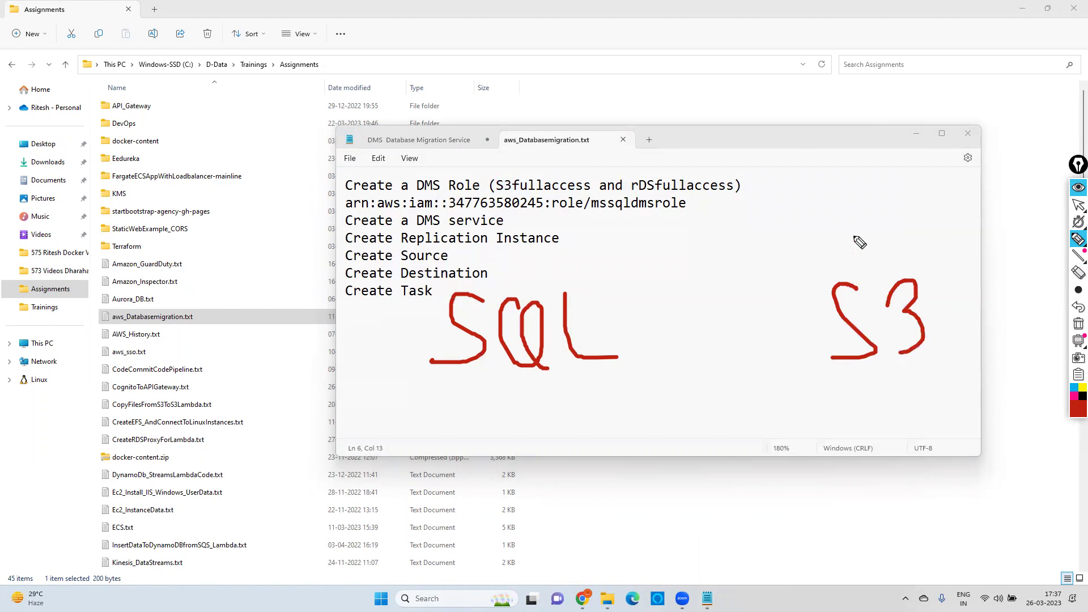
{"action": "mouse_move", "coordinate": [860, 256]}
{"action": "left_mouse_down"}
{"action": "mouse_move", "coordinate": [871, 185]}
{"action": "mouse_move", "coordinate": [866, 256]}
{"action": "mouse_move", "coordinate": [910, 231]}
{"action": "mouse_move", "coordinate": [922, 249]}
{"action": "left_mouse_up"}
{"action": "left_click_drag", "start_coordinate": [934, 208], "coordinate": [934, 241]}
{"action": "mouse_move", "coordinate": [960, 188]}
{"action": "left_mouse_down"}
{"action": "mouse_move", "coordinate": [950, 245]}
{"action": "mouse_move", "coordinate": [958, 227]}
{"action": "mouse_move", "coordinate": [970, 245]}
{"action": "mouse_move", "coordinate": [980, 223]}
{"action": "mouse_move", "coordinate": [997, 241]}
{"action": "left_mouse_up"}
{"action": "mouse_move", "coordinate": [1000, 183]}
{"action": "left_mouse_down"}
{"action": "mouse_move", "coordinate": [995, 243]}
{"action": "mouse_move", "coordinate": [1020, 207]}
{"action": "left_mouse_up"}
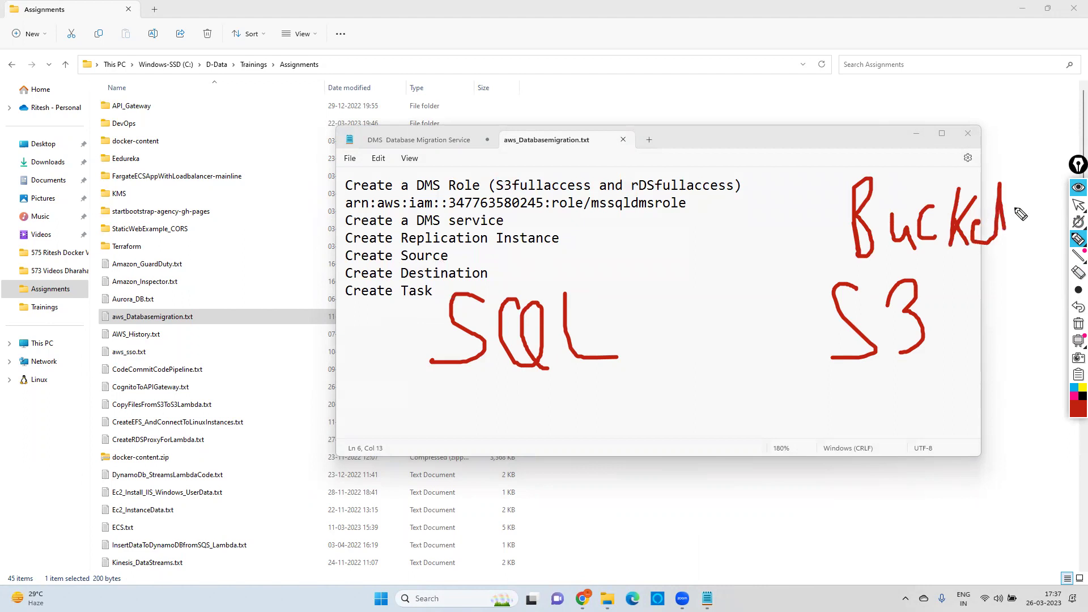
{"action": "mouse_move", "coordinate": [585, 327]}
{"action": "left_mouse_down"}
{"action": "mouse_move", "coordinate": [795, 317]}
{"action": "mouse_move", "coordinate": [788, 329]}
{"action": "left_mouse_up"}
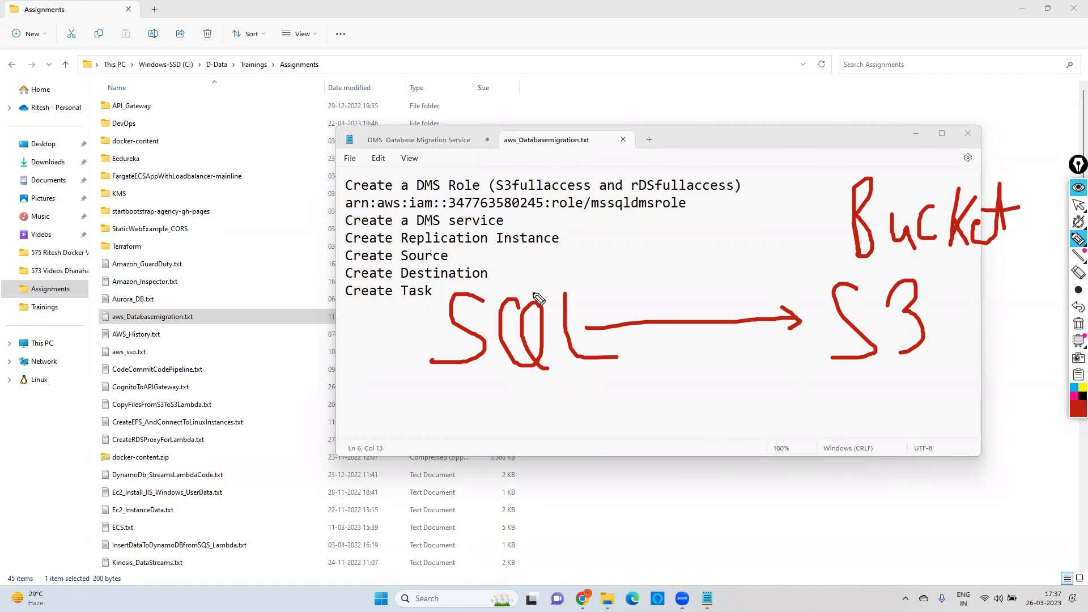
Write SOL under SQL and MySQL under S3.
{"action": "mouse_move", "coordinate": [479, 391]}
{"action": "left_mouse_down"}
{"action": "mouse_move", "coordinate": [466, 435]}
{"action": "mouse_move", "coordinate": [456, 435]}
{"action": "left_mouse_up"}
{"action": "mouse_move", "coordinate": [512, 392]}
{"action": "left_mouse_down"}
{"action": "mouse_move", "coordinate": [510, 432]}
{"action": "mouse_move", "coordinate": [586, 424]}
{"action": "left_mouse_up"}
{"action": "mouse_move", "coordinate": [857, 418]}
{"action": "left_mouse_down"}
{"action": "mouse_move", "coordinate": [881, 388]}
{"action": "mouse_move", "coordinate": [872, 462]}
{"action": "mouse_move", "coordinate": [895, 453]}
{"action": "left_mouse_up"}
{"action": "left_click", "coordinate": [964, 389]}
{"action": "left_click_drag", "start_coordinate": [955, 381], "coordinate": [916, 434]}
{"action": "left_click_drag", "start_coordinate": [963, 390], "coordinate": [962, 432]}
{"action": "mouse_move", "coordinate": [964, 388]}
{"action": "left_mouse_down"}
{"action": "mouse_move", "coordinate": [963, 436]}
{"action": "mouse_move", "coordinate": [987, 422]}
{"action": "mouse_move", "coordinate": [1009, 430]}
{"action": "left_mouse_up"}
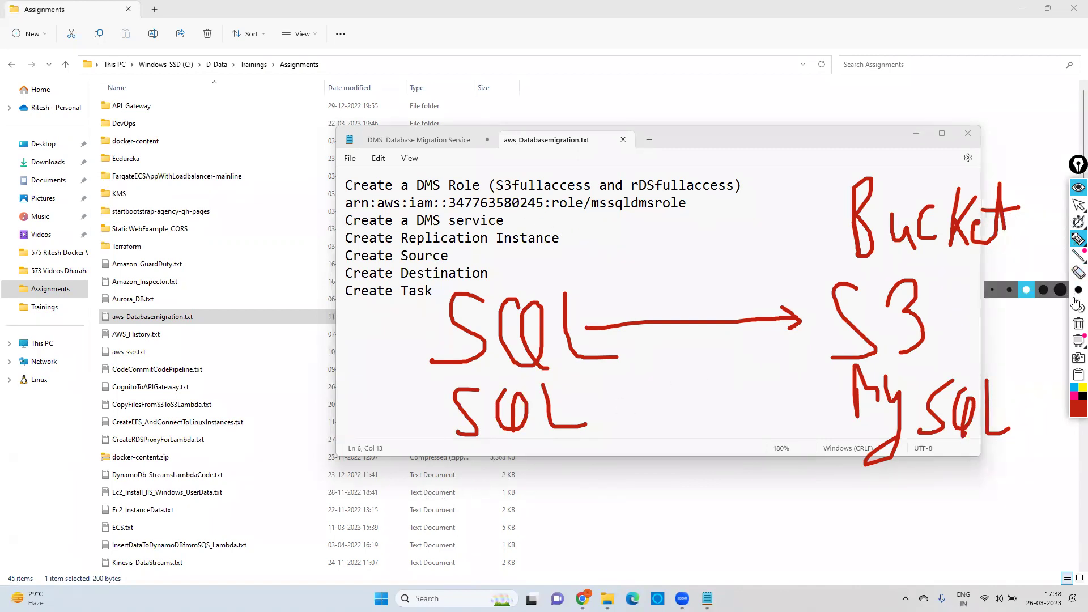
Circle SQL and S3, then draw a line from SQL up to a 'Source' label.
{"action": "mouse_move", "coordinate": [667, 262]}
{"action": "left_mouse_down"}
{"action": "mouse_move", "coordinate": [586, 256]}
{"action": "mouse_move", "coordinate": [403, 345]}
{"action": "mouse_move", "coordinate": [700, 363]}
{"action": "mouse_move", "coordinate": [615, 256]}
{"action": "left_mouse_up"}
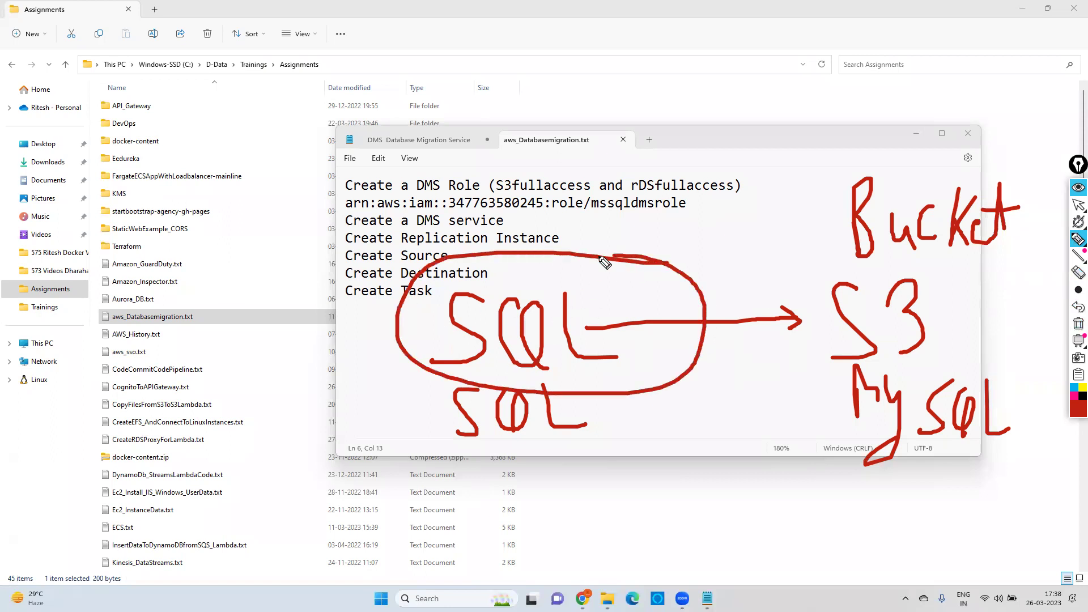
{"action": "mouse_move", "coordinate": [917, 272]}
{"action": "left_mouse_down"}
{"action": "mouse_move", "coordinate": [825, 300]}
{"action": "mouse_move", "coordinate": [956, 336]}
{"action": "mouse_move", "coordinate": [878, 281]}
{"action": "left_mouse_up"}
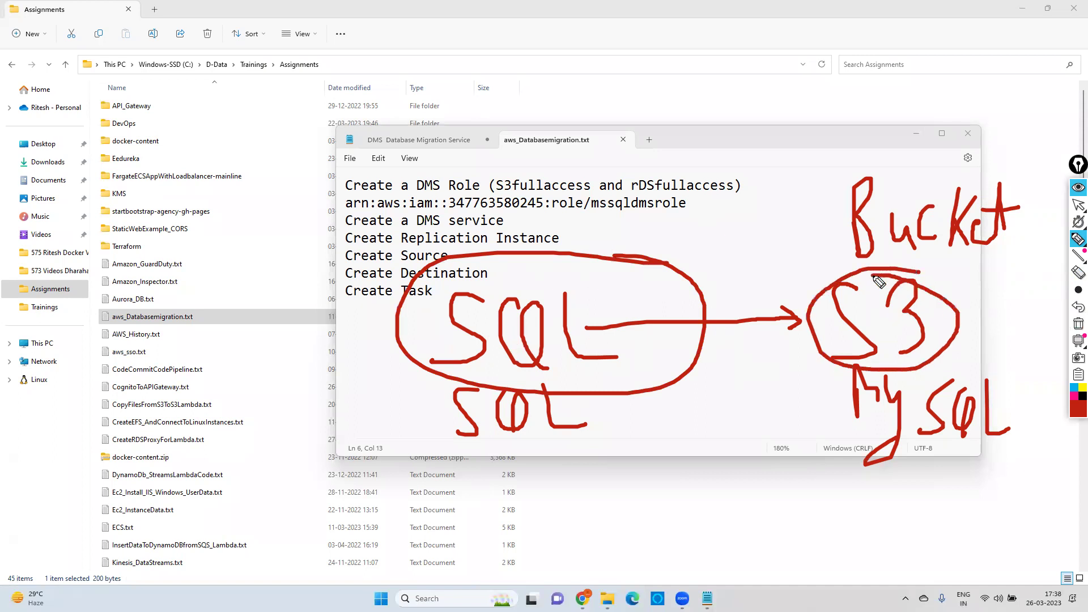
{"action": "left_click_drag", "start_coordinate": [543, 247], "coordinate": [536, 87]}
{"action": "left_click_drag", "start_coordinate": [568, 50], "coordinate": [545, 101]}
{"action": "mouse_move", "coordinate": [601, 81]}
{"action": "left_mouse_down"}
{"action": "mouse_move", "coordinate": [659, 111]}
{"action": "mouse_move", "coordinate": [711, 56]}
{"action": "mouse_move", "coordinate": [744, 105]}
{"action": "mouse_move", "coordinate": [777, 104]}
{"action": "left_mouse_up"}
{"action": "left_click", "coordinate": [766, 85]}
Draw a line from the S3 circle up to a handwritten 'Destination' label.
{"action": "mouse_move", "coordinate": [959, 312]}
{"action": "left_mouse_down"}
{"action": "mouse_move", "coordinate": [1033, 288]}
{"action": "mouse_move", "coordinate": [1005, 106]}
{"action": "left_mouse_up"}
{"action": "mouse_move", "coordinate": [878, 65]}
{"action": "left_mouse_down"}
{"action": "mouse_move", "coordinate": [880, 116]}
{"action": "mouse_move", "coordinate": [988, 81]}
{"action": "mouse_move", "coordinate": [1014, 49]}
{"action": "mouse_move", "coordinate": [1020, 97]}
{"action": "mouse_move", "coordinate": [1049, 71]}
{"action": "left_mouse_up"}
{"action": "left_click_drag", "start_coordinate": [1039, 111], "coordinate": [1042, 44]}
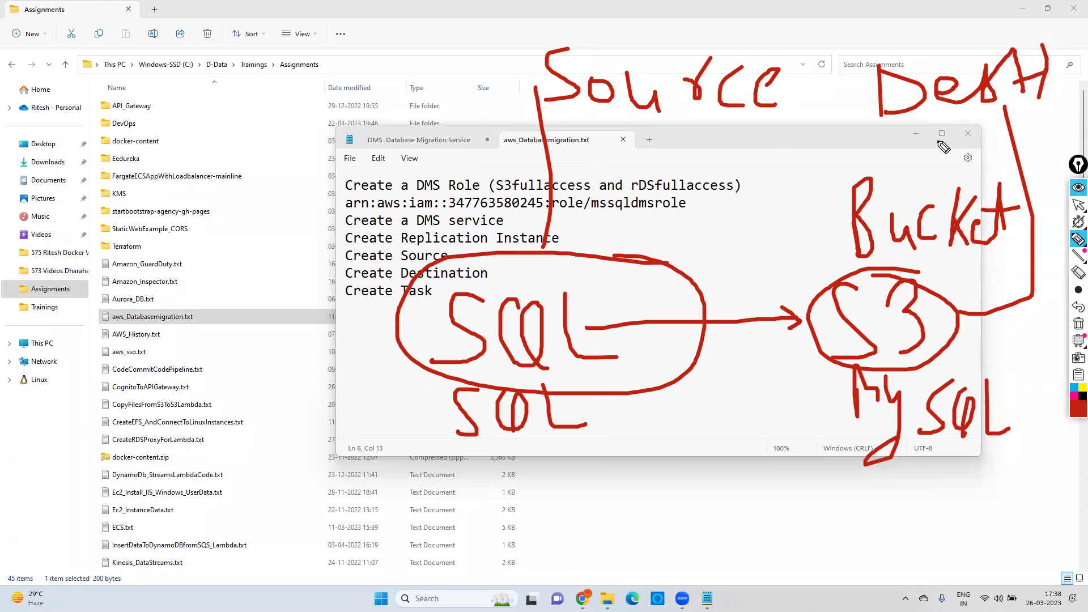
{"action": "left_click_drag", "start_coordinate": [924, 136], "coordinate": [925, 165]}
{"action": "mouse_move", "coordinate": [925, 142]}
{"action": "left_mouse_down"}
{"action": "mouse_move", "coordinate": [991, 154]}
{"action": "mouse_move", "coordinate": [1023, 136]}
{"action": "mouse_move", "coordinate": [1022, 161]}
{"action": "mouse_move", "coordinate": [1041, 133]}
{"action": "left_mouse_up"}
{"action": "mouse_move", "coordinate": [1044, 148]}
{"action": "left_mouse_down"}
{"action": "mouse_move", "coordinate": [1048, 131]}
{"action": "mouse_move", "coordinate": [1065, 136]}
{"action": "left_mouse_up"}
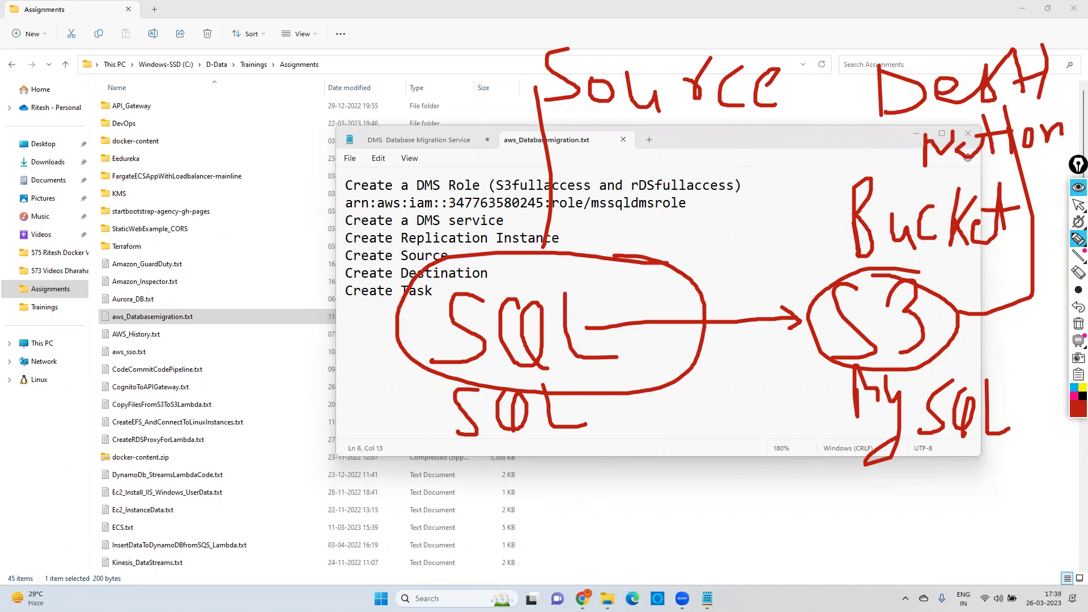
Leave drawing mode, refresh the RDS Databases list to see database-1 still Creating, then restore Notepad.
{"action": "left_click", "coordinate": [1077, 205]}
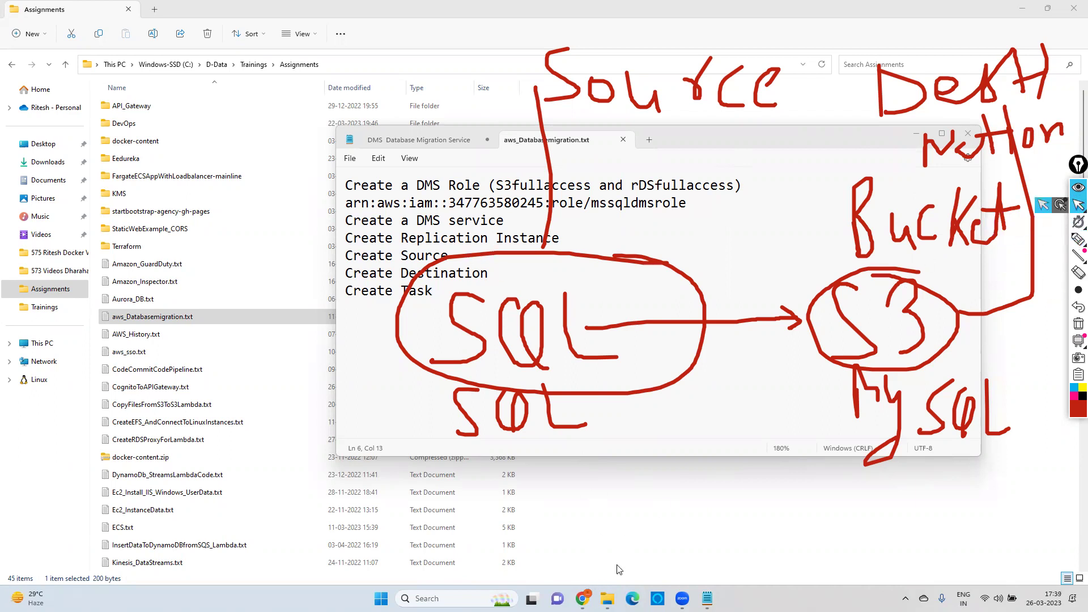
{"action": "key", "text": "alt+Tab"}
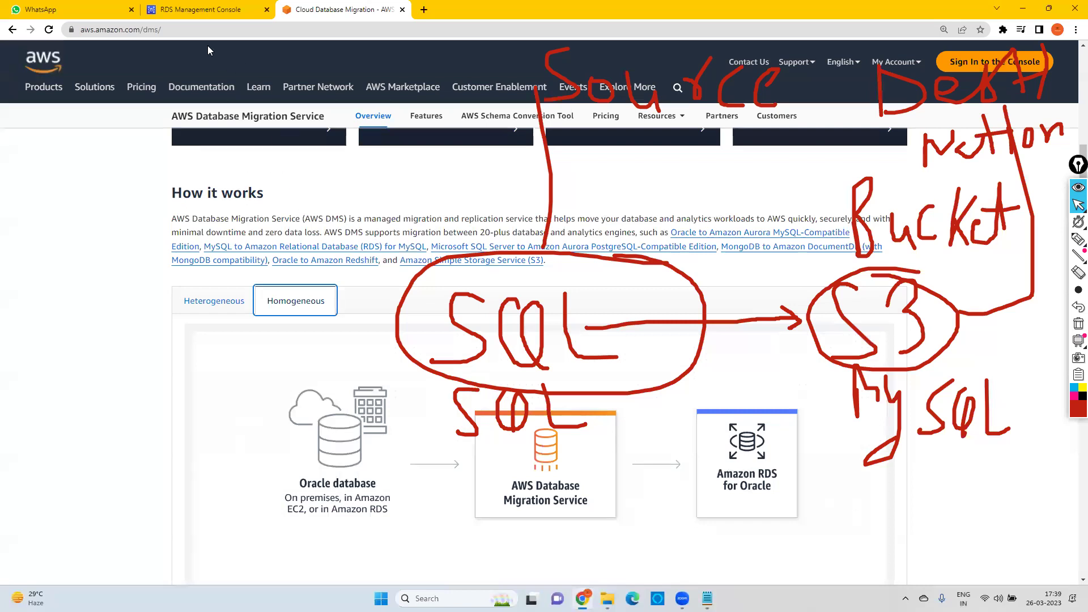
{"action": "left_click", "coordinate": [208, 9]}
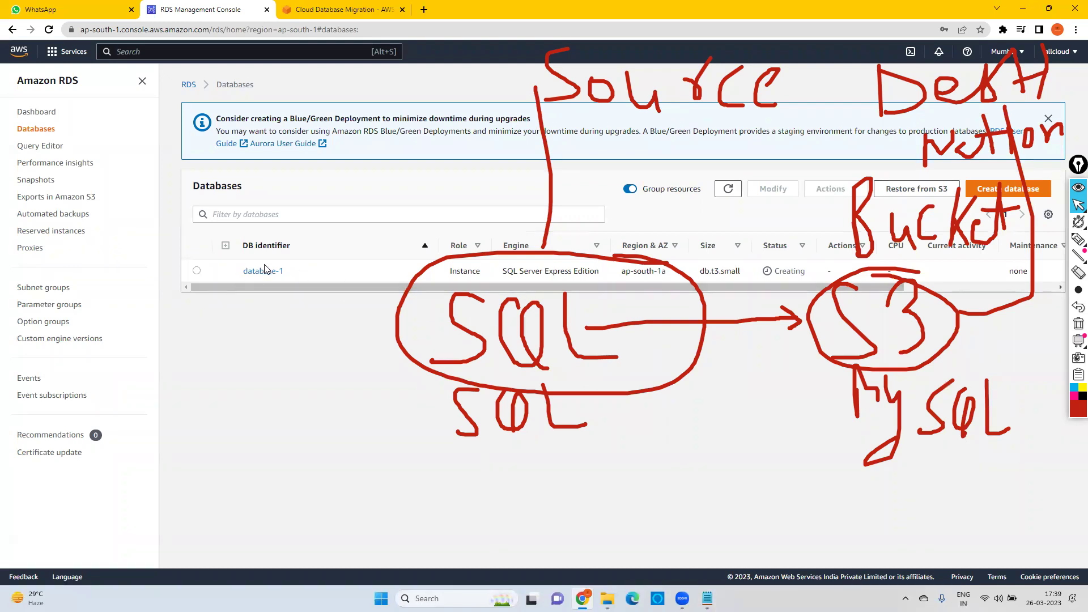
{"action": "left_click", "coordinate": [727, 189]}
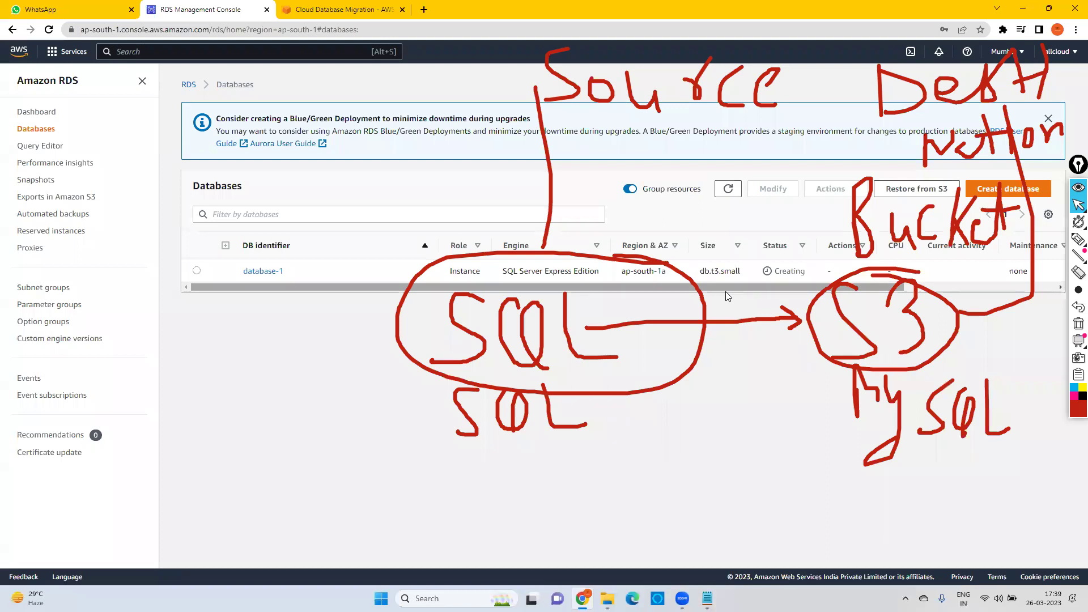
{"action": "left_click", "coordinate": [734, 191]}
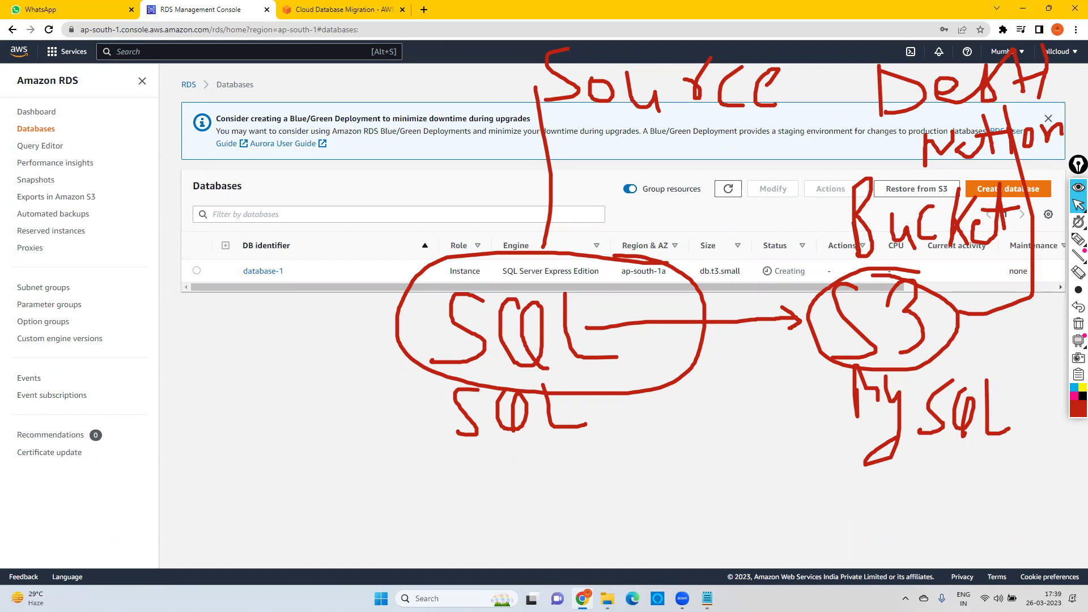
{"action": "left_click", "coordinate": [707, 598]}
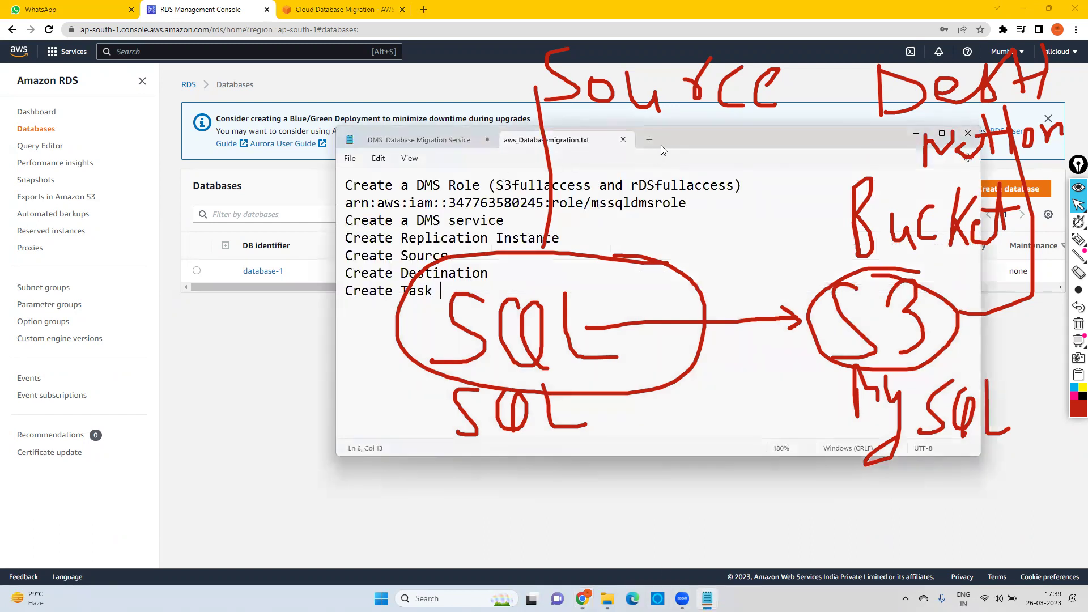
Move the notes window left, select the 'Create DMS service' words, and clear all red ink.
{"action": "left_click_drag", "start_coordinate": [665, 139], "coordinate": [400, 142]}
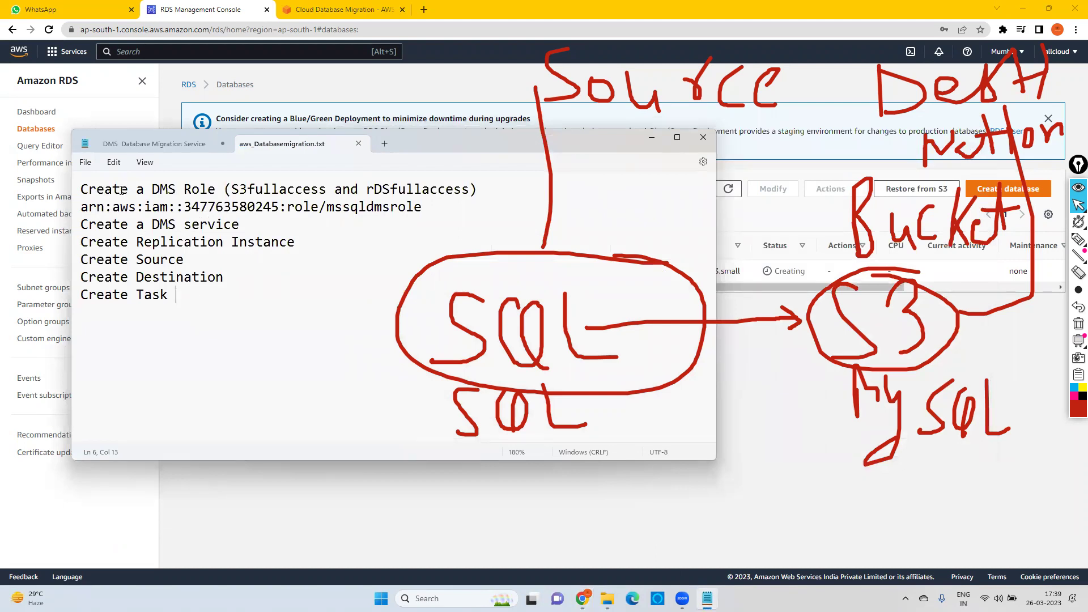
{"action": "left_click_drag", "start_coordinate": [104, 191], "coordinate": [412, 205]}
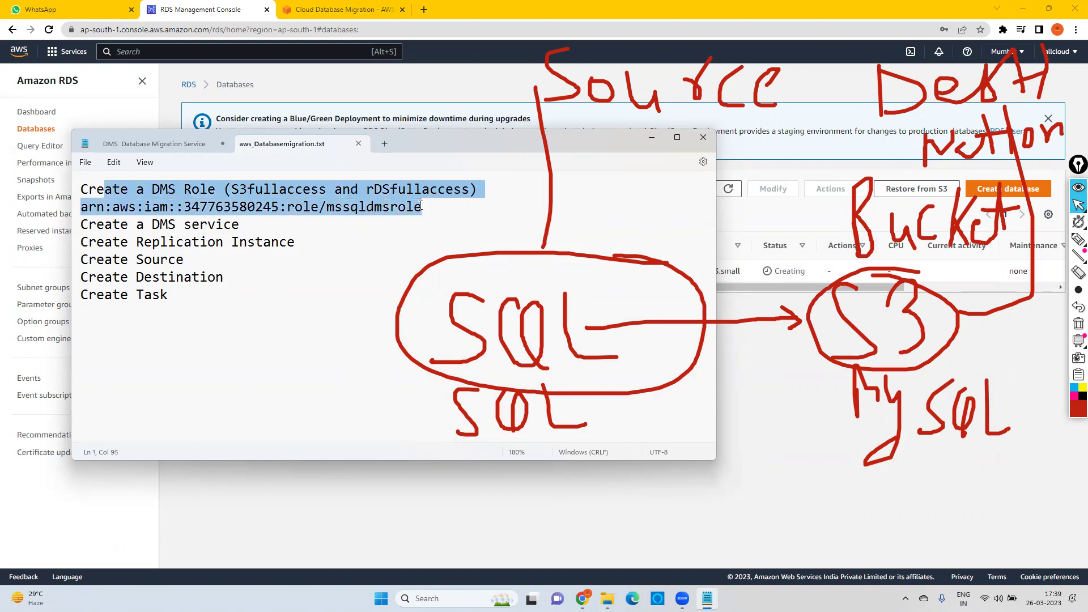
{"action": "left_click", "coordinate": [100, 226]}
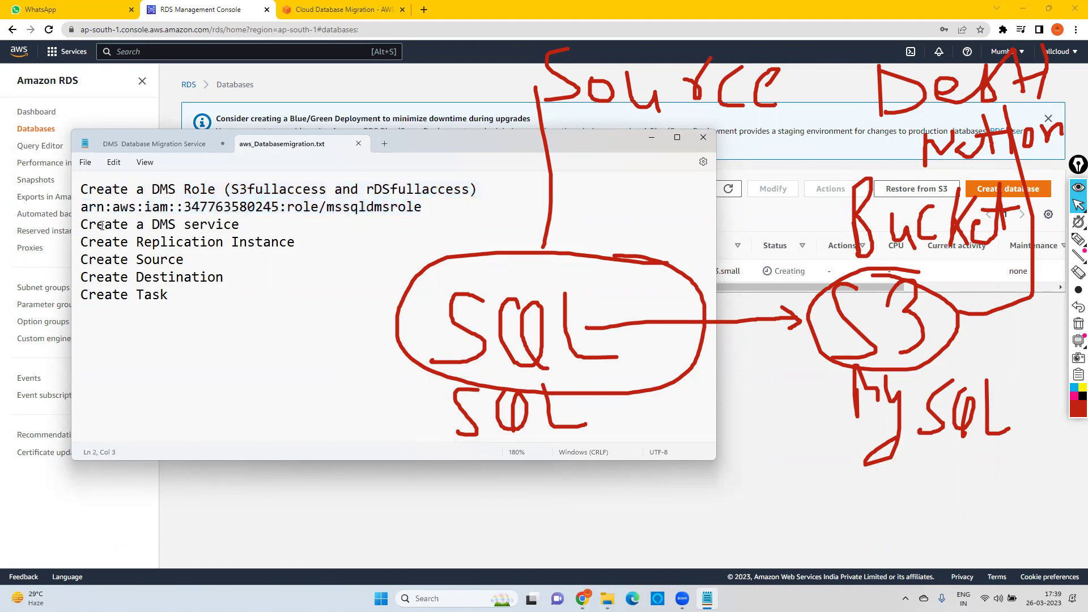
{"action": "double_click", "coordinate": [103, 225]}
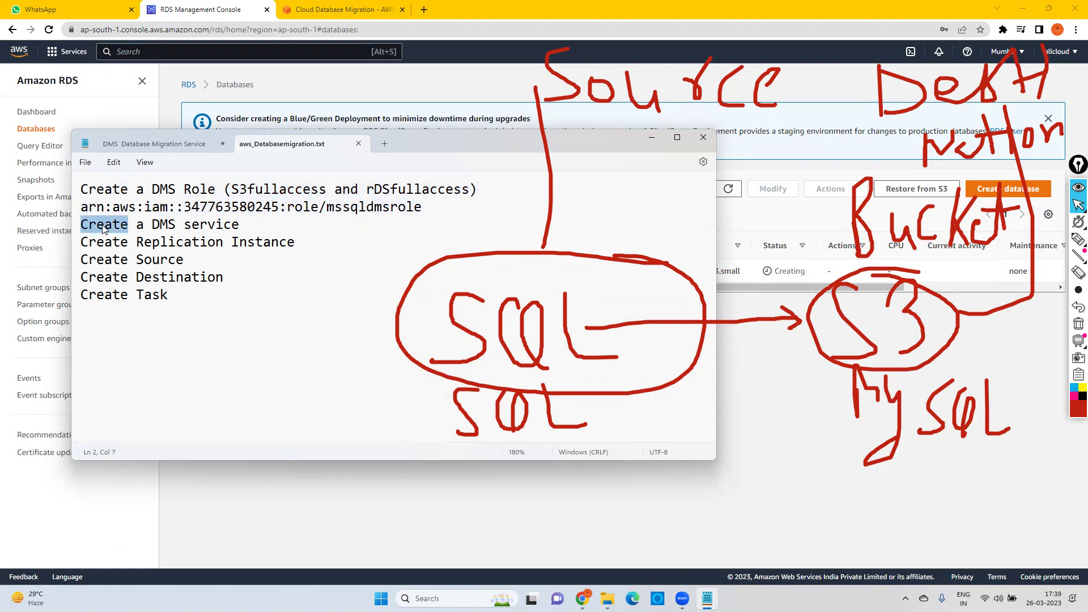
{"action": "double_click", "coordinate": [163, 225]}
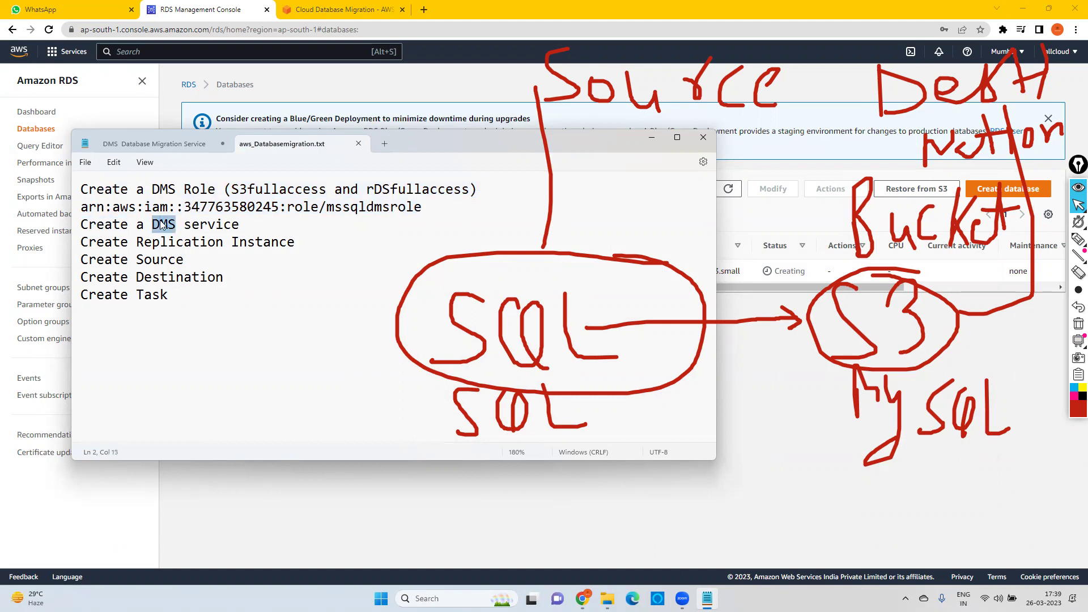
{"action": "double_click", "coordinate": [221, 229]}
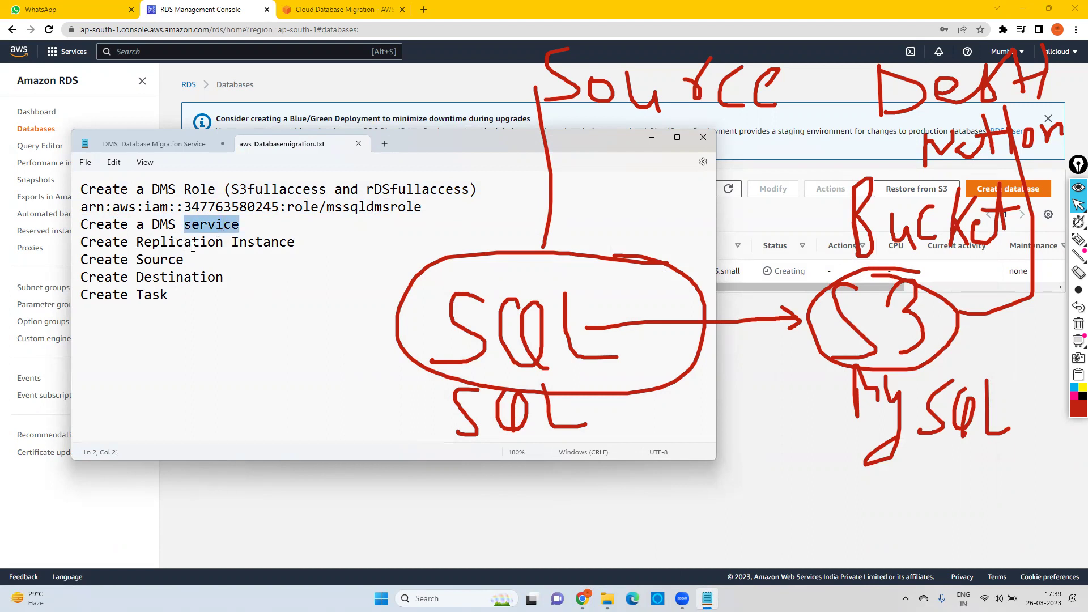
{"action": "left_click", "coordinate": [1077, 325]}
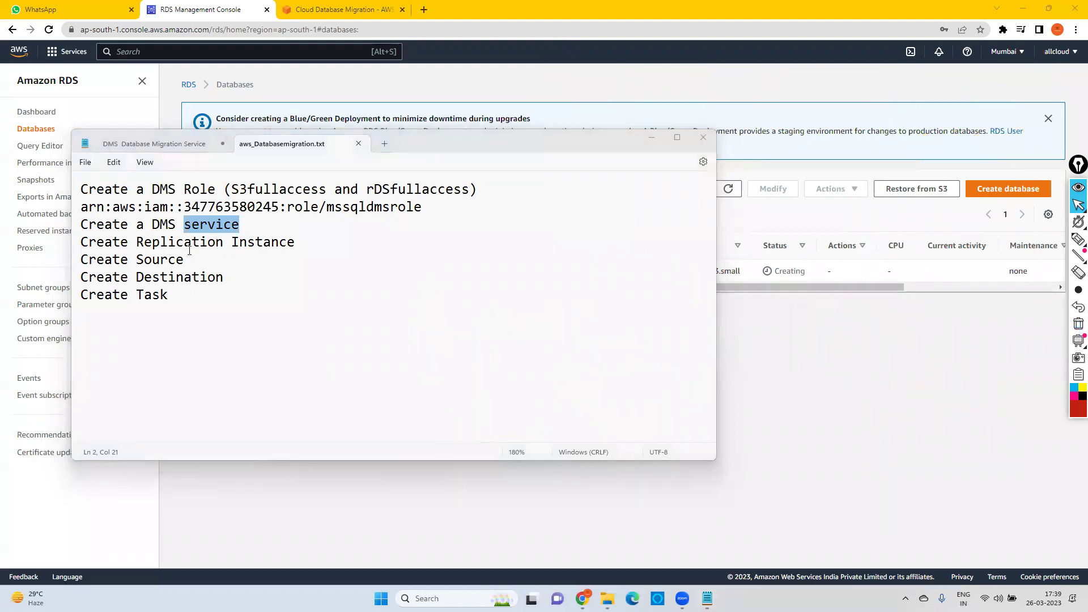
Write SQL and S3 in red ink, joined by a curved arrow.
{"action": "left_click", "coordinate": [1075, 246]}
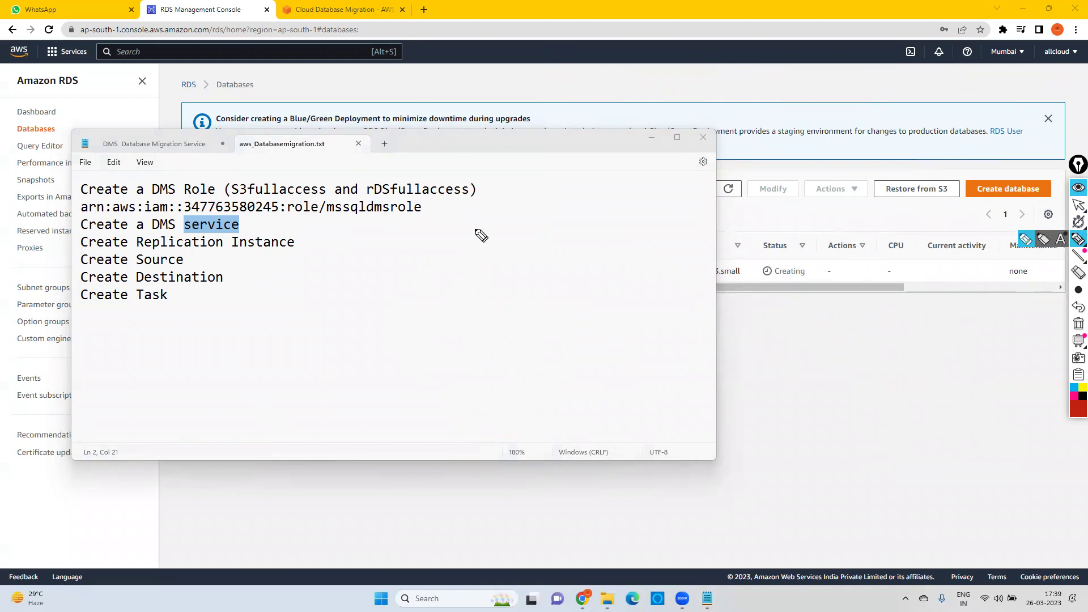
{"action": "mouse_move", "coordinate": [468, 238]}
{"action": "left_mouse_down"}
{"action": "mouse_move", "coordinate": [441, 272]}
{"action": "mouse_move", "coordinate": [491, 272]}
{"action": "left_mouse_up"}
{"action": "mouse_move", "coordinate": [504, 235]}
{"action": "left_mouse_down"}
{"action": "mouse_move", "coordinate": [524, 272]}
{"action": "mouse_move", "coordinate": [656, 247]}
{"action": "mouse_move", "coordinate": [647, 238]}
{"action": "mouse_move", "coordinate": [654, 248]}
{"action": "mouse_move", "coordinate": [641, 260]}
{"action": "mouse_move", "coordinate": [675, 262]}
{"action": "mouse_move", "coordinate": [660, 272]}
{"action": "left_mouse_up"}
{"action": "left_click", "coordinate": [524, 249]}
{"action": "mouse_move", "coordinate": [686, 237]}
{"action": "left_mouse_down"}
{"action": "mouse_move", "coordinate": [698, 258]}
{"action": "mouse_move", "coordinate": [690, 274]}
{"action": "left_mouse_up"}
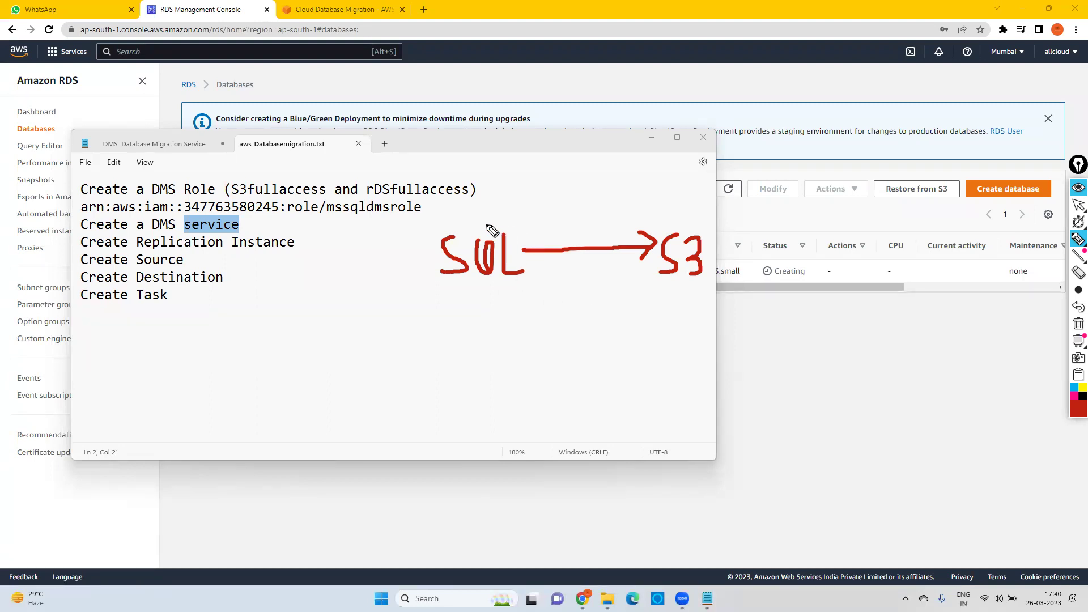
{"action": "mouse_move", "coordinate": [479, 284]}
{"action": "left_mouse_down"}
{"action": "mouse_move", "coordinate": [612, 341]}
{"action": "mouse_move", "coordinate": [674, 286]}
{"action": "mouse_move", "coordinate": [674, 302]}
{"action": "left_mouse_up"}
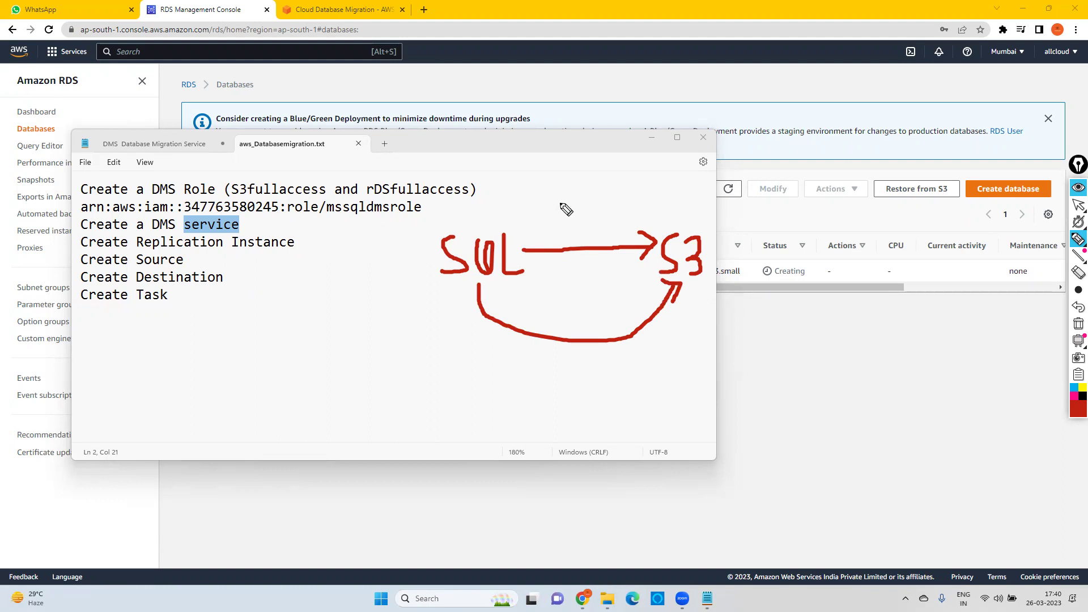
Write a 'Rep Instance' label above the arrow.
{"action": "mouse_move", "coordinate": [560, 182]}
{"action": "left_mouse_down"}
{"action": "mouse_move", "coordinate": [585, 214]}
{"action": "mouse_move", "coordinate": [598, 193]}
{"action": "mouse_move", "coordinate": [613, 198]}
{"action": "left_mouse_up"}
{"action": "left_click_drag", "start_coordinate": [604, 158], "coordinate": [608, 199]}
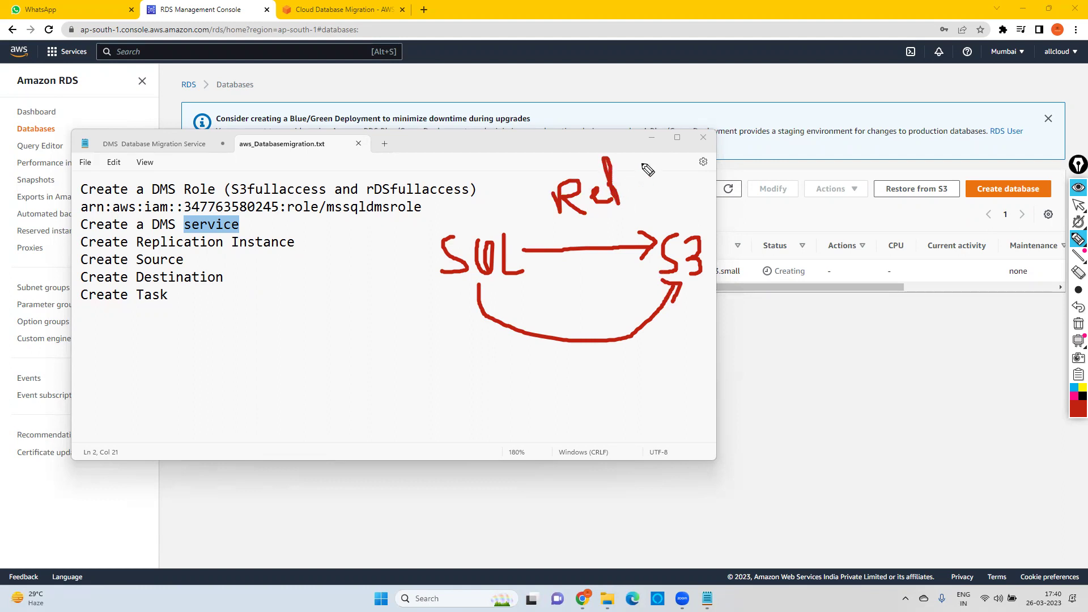
{"action": "left_click_drag", "start_coordinate": [632, 165], "coordinate": [652, 163]}
{"action": "mouse_move", "coordinate": [643, 164]}
{"action": "left_mouse_down"}
{"action": "mouse_move", "coordinate": [646, 185]}
{"action": "mouse_move", "coordinate": [661, 165]}
{"action": "mouse_move", "coordinate": [683, 183]}
{"action": "left_mouse_up"}
{"action": "mouse_move", "coordinate": [690, 142]}
{"action": "left_mouse_down"}
{"action": "mouse_move", "coordinate": [687, 169]}
{"action": "mouse_move", "coordinate": [714, 169]}
{"action": "mouse_move", "coordinate": [743, 159]}
{"action": "mouse_move", "coordinate": [756, 136]}
{"action": "left_mouse_up"}
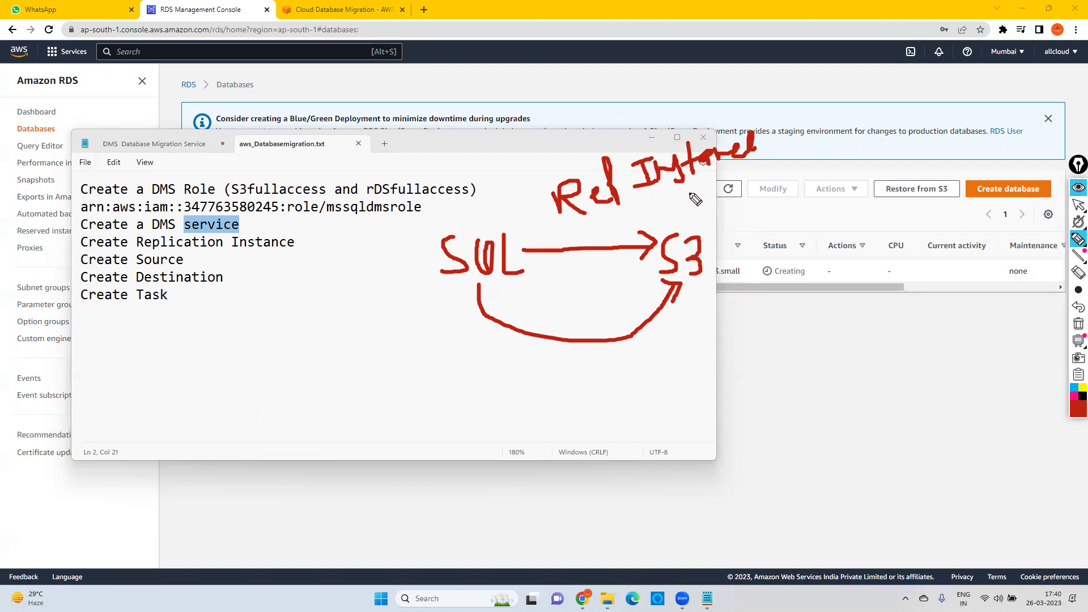
Circle the Rep Instance label and write a boxed 'EC2 Machine' beside it.
{"action": "left_click_drag", "start_coordinate": [787, 114], "coordinate": [758, 115]}
{"action": "mouse_move", "coordinate": [557, 225]}
{"action": "left_mouse_down"}
{"action": "mouse_move", "coordinate": [777, 152]}
{"action": "mouse_move", "coordinate": [772, 113]}
{"action": "mouse_move", "coordinate": [797, 161]}
{"action": "mouse_move", "coordinate": [820, 161]}
{"action": "mouse_move", "coordinate": [822, 116]}
{"action": "mouse_move", "coordinate": [850, 125]}
{"action": "mouse_move", "coordinate": [854, 163]}
{"action": "left_mouse_up"}
{"action": "mouse_move", "coordinate": [862, 130]}
{"action": "left_mouse_down"}
{"action": "mouse_move", "coordinate": [871, 122]}
{"action": "mouse_move", "coordinate": [866, 145]}
{"action": "mouse_move", "coordinate": [885, 145]}
{"action": "mouse_move", "coordinate": [958, 107]}
{"action": "mouse_move", "coordinate": [965, 120]}
{"action": "mouse_move", "coordinate": [1018, 106]}
{"action": "mouse_move", "coordinate": [1014, 118]}
{"action": "mouse_move", "coordinate": [1048, 93]}
{"action": "mouse_move", "coordinate": [1068, 102]}
{"action": "left_mouse_up"}
{"action": "left_click", "coordinate": [907, 123]}
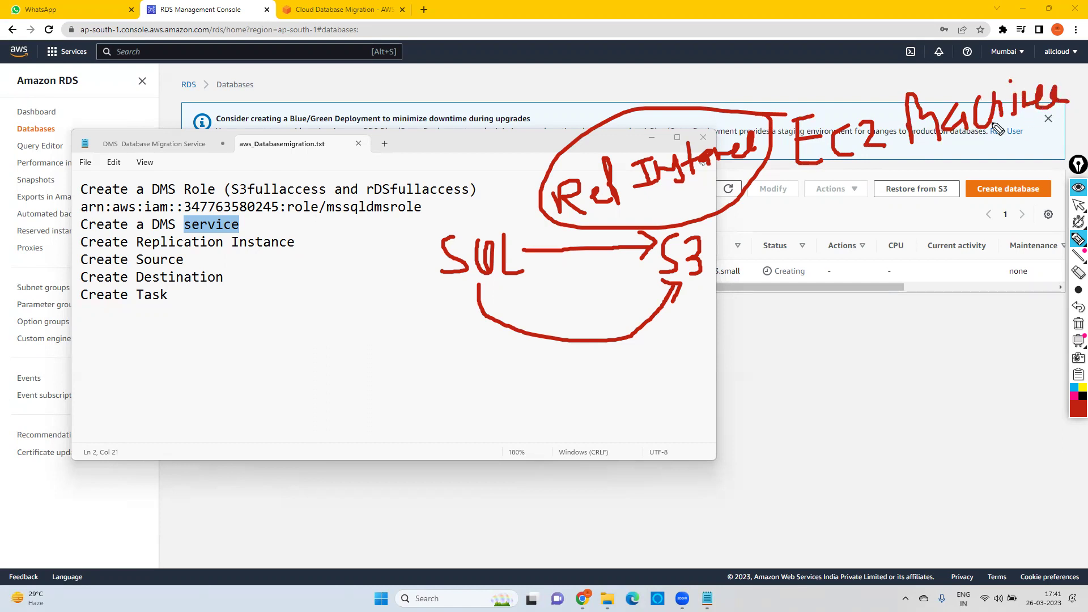
{"action": "mouse_move", "coordinate": [794, 165]}
{"action": "left_mouse_down"}
{"action": "mouse_move", "coordinate": [1075, 116]}
{"action": "mouse_move", "coordinate": [1054, 72]}
{"action": "mouse_move", "coordinate": [816, 93]}
{"action": "mouse_move", "coordinate": [788, 148]}
{"action": "mouse_move", "coordinate": [794, 186]}
{"action": "left_mouse_up"}
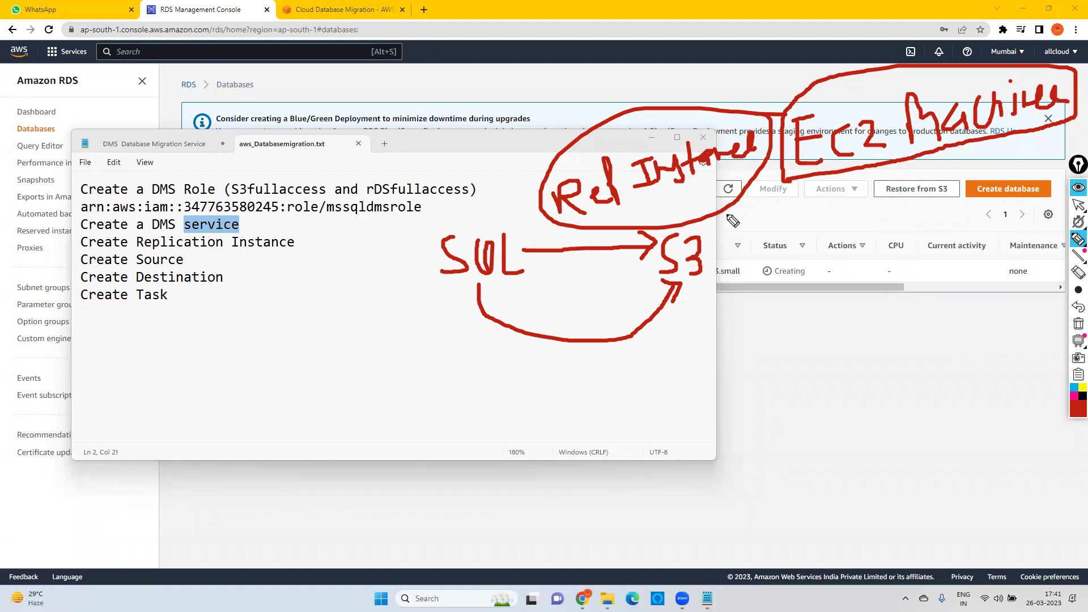
Write 'Repl' below the table as the first step.
{"action": "left_click_drag", "start_coordinate": [756, 351], "coordinate": [764, 390]}
{"action": "left_click_drag", "start_coordinate": [757, 352], "coordinate": [832, 376]}
{"action": "left_click", "coordinate": [798, 354]}
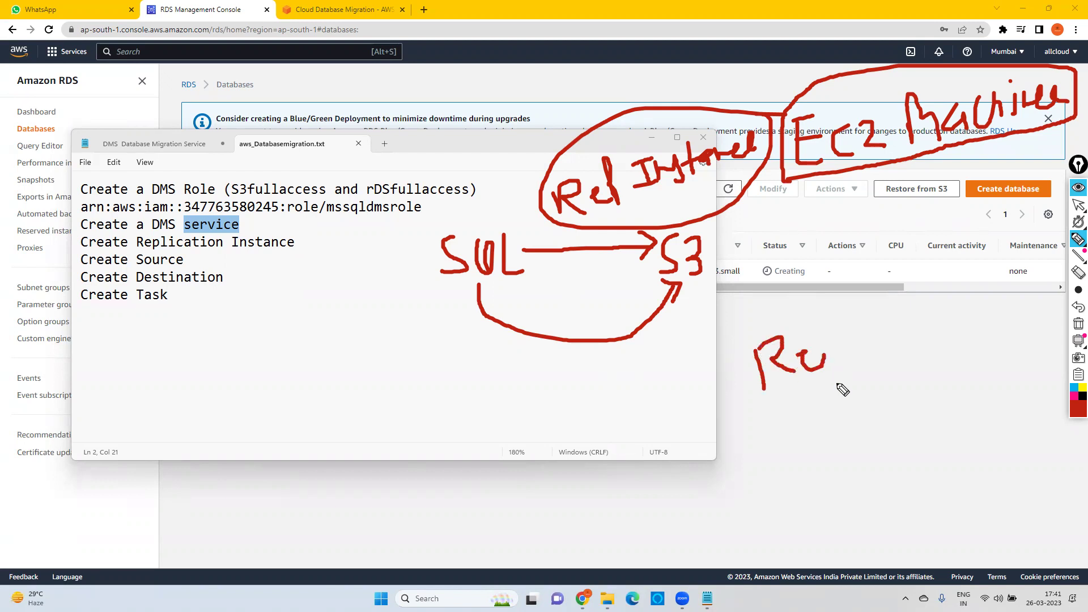
{"action": "left_click_drag", "start_coordinate": [821, 312], "coordinate": [837, 347]}
{"action": "mouse_move", "coordinate": [860, 300]}
{"action": "left_mouse_down"}
{"action": "mouse_move", "coordinate": [873, 338]}
{"action": "mouse_move", "coordinate": [919, 298]}
{"action": "mouse_move", "coordinate": [918, 315]}
{"action": "left_mouse_up"}
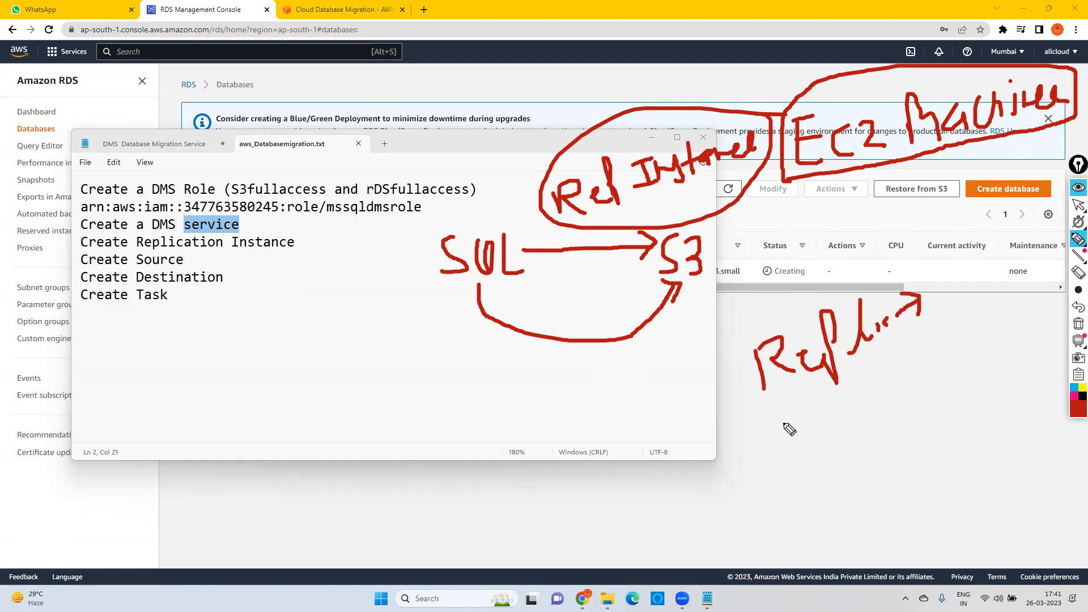
Write 'Source → SQL' below Repl.
{"action": "mouse_move", "coordinate": [784, 420]}
{"action": "left_mouse_down"}
{"action": "mouse_move", "coordinate": [777, 467]}
{"action": "mouse_move", "coordinate": [803, 432]}
{"action": "mouse_move", "coordinate": [859, 440]}
{"action": "mouse_move", "coordinate": [848, 419]}
{"action": "mouse_move", "coordinate": [891, 420]}
{"action": "mouse_move", "coordinate": [894, 408]}
{"action": "mouse_move", "coordinate": [908, 418]}
{"action": "mouse_move", "coordinate": [950, 355]}
{"action": "mouse_move", "coordinate": [948, 371]}
{"action": "left_mouse_up"}
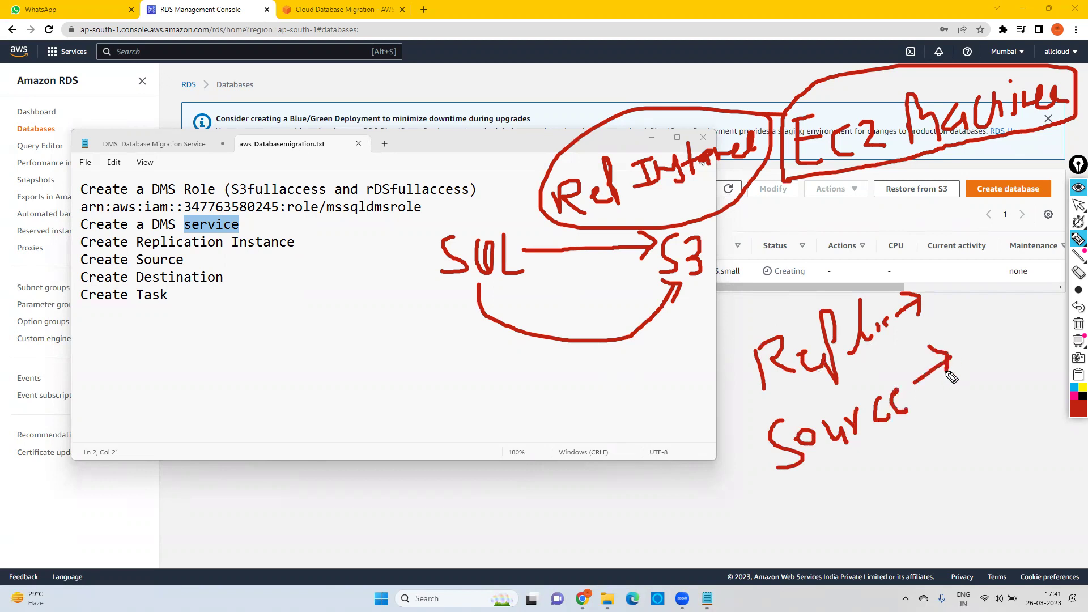
{"action": "left_click_drag", "start_coordinate": [976, 315], "coordinate": [979, 354]}
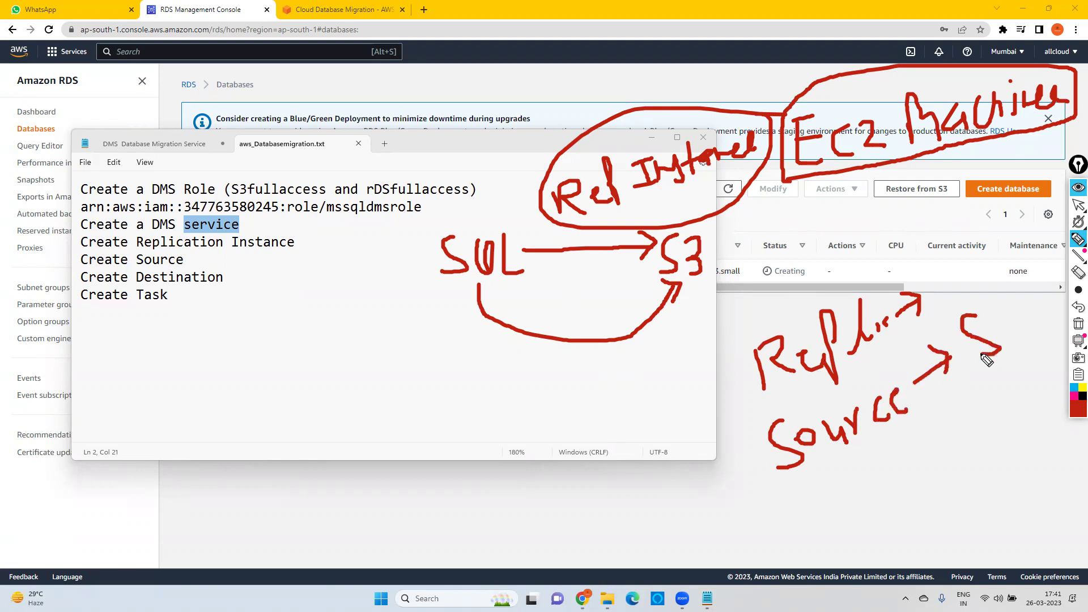
{"action": "left_click_drag", "start_coordinate": [999, 296], "coordinate": [1016, 337]}
{"action": "left_click", "coordinate": [1025, 279]}
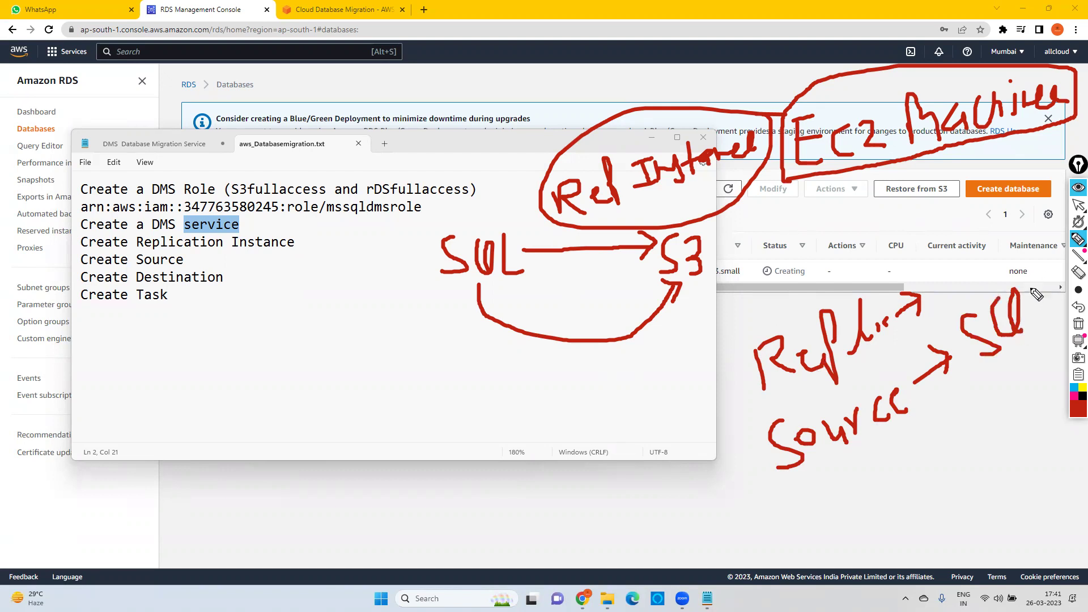
{"action": "left_click_drag", "start_coordinate": [1025, 279], "coordinate": [1052, 306]}
Write 'Destination → S3' below Source.
{"action": "mouse_move", "coordinate": [787, 496]}
{"action": "left_mouse_down"}
{"action": "mouse_move", "coordinate": [798, 525]}
{"action": "mouse_move", "coordinate": [825, 510]}
{"action": "mouse_move", "coordinate": [811, 527]}
{"action": "mouse_move", "coordinate": [865, 462]}
{"action": "mouse_move", "coordinate": [873, 492]}
{"action": "mouse_move", "coordinate": [892, 486]}
{"action": "left_mouse_up"}
{"action": "left_click_drag", "start_coordinate": [876, 444], "coordinate": [876, 446]}
{"action": "mouse_move", "coordinate": [897, 457]}
{"action": "left_mouse_down"}
{"action": "mouse_move", "coordinate": [909, 476]}
{"action": "mouse_move", "coordinate": [986, 405]}
{"action": "mouse_move", "coordinate": [977, 426]}
{"action": "left_mouse_up"}
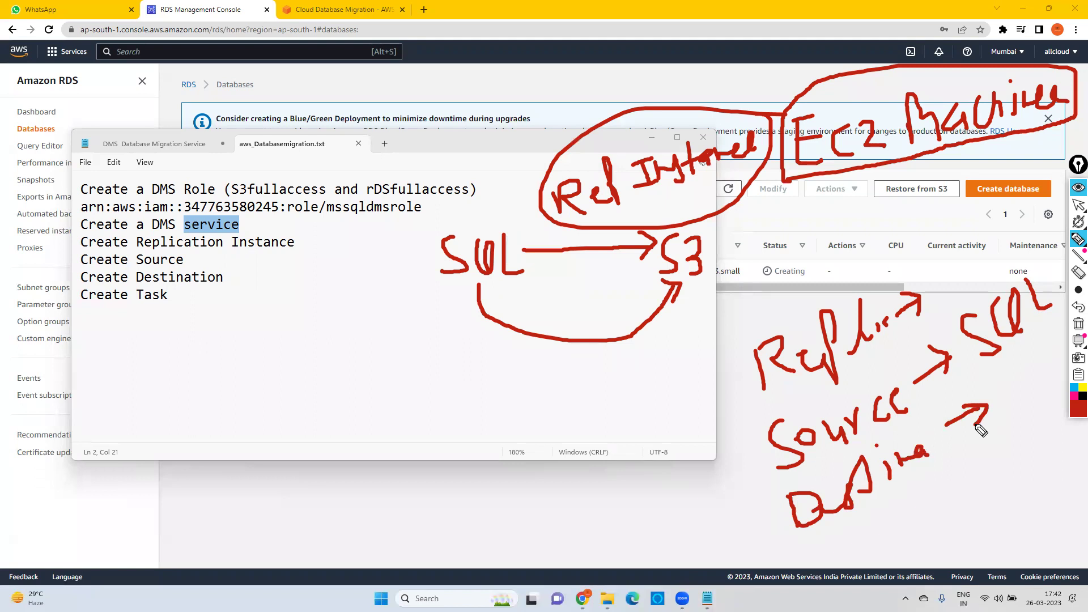
{"action": "left_click_drag", "start_coordinate": [1013, 385], "coordinate": [997, 414]}
{"action": "left_click_drag", "start_coordinate": [1029, 365], "coordinate": [1019, 405]}
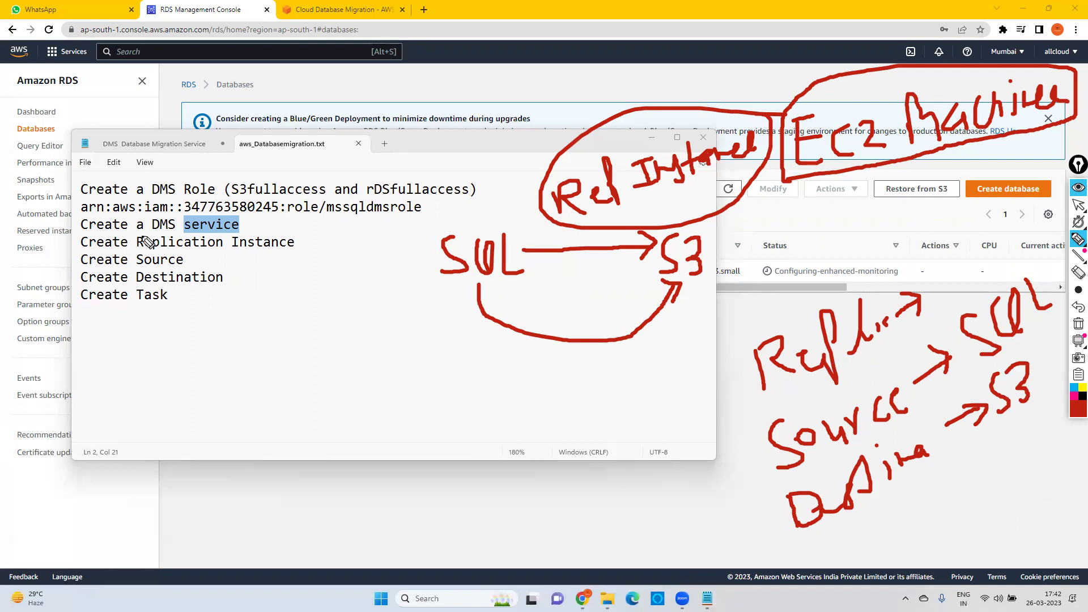
Draw arrows pointing at Repl, Source and Destination.
{"action": "left_click_drag", "start_coordinate": [701, 479], "coordinate": [753, 459]}
{"action": "mouse_move", "coordinate": [686, 391]}
{"action": "left_mouse_down"}
{"action": "mouse_move", "coordinate": [743, 384]}
{"action": "mouse_move", "coordinate": [732, 393]}
{"action": "left_mouse_up"}
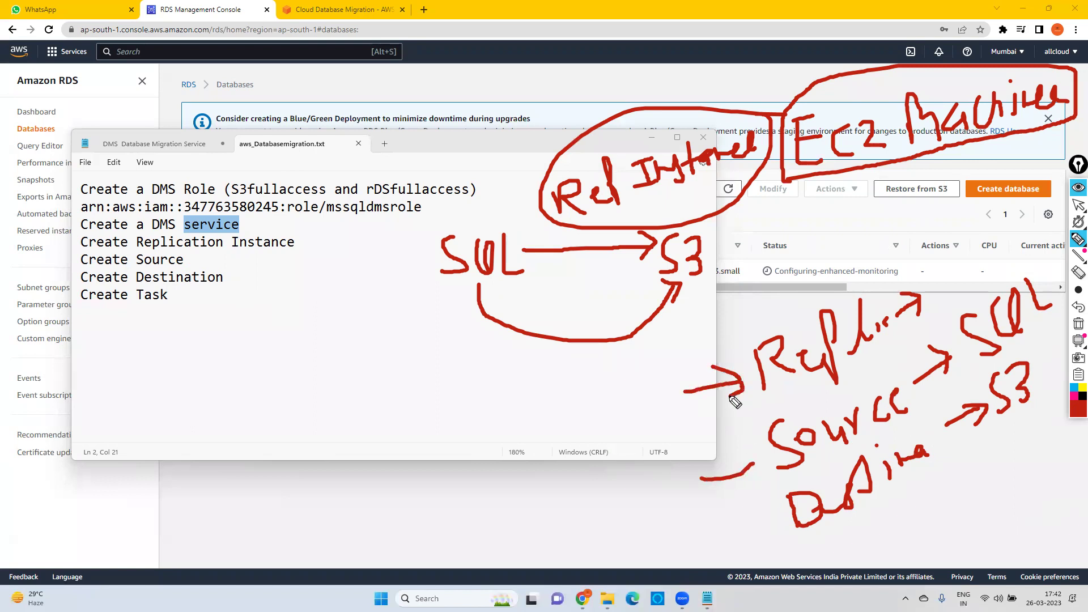
{"action": "mouse_move", "coordinate": [726, 457]}
{"action": "left_mouse_down"}
{"action": "mouse_move", "coordinate": [761, 475]}
{"action": "mouse_move", "coordinate": [749, 483]}
{"action": "left_mouse_up"}
{"action": "left_click_drag", "start_coordinate": [721, 533], "coordinate": [791, 528]}
{"action": "mouse_move", "coordinate": [791, 528]}
{"action": "left_mouse_down"}
{"action": "mouse_move", "coordinate": [780, 540]}
{"action": "mouse_move", "coordinate": [862, 558]}
{"action": "mouse_move", "coordinate": [884, 524]}
{"action": "mouse_move", "coordinate": [881, 547]}
{"action": "left_mouse_up"}
Write 'TASK' as the last step and exit drawing mode.
{"action": "mouse_move", "coordinate": [876, 510]}
{"action": "left_mouse_down"}
{"action": "mouse_move", "coordinate": [895, 512]}
{"action": "mouse_move", "coordinate": [901, 543]}
{"action": "mouse_move", "coordinate": [906, 530]}
{"action": "left_mouse_up"}
{"action": "mouse_move", "coordinate": [929, 492]}
{"action": "left_mouse_down"}
{"action": "mouse_move", "coordinate": [930, 526]}
{"action": "mouse_move", "coordinate": [914, 523]}
{"action": "mouse_move", "coordinate": [940, 524]}
{"action": "left_mouse_up"}
{"action": "mouse_move", "coordinate": [957, 475]}
{"action": "left_mouse_down"}
{"action": "mouse_move", "coordinate": [943, 508]}
{"action": "mouse_move", "coordinate": [963, 549]}
{"action": "mouse_move", "coordinate": [983, 548]}
{"action": "mouse_move", "coordinate": [970, 526]}
{"action": "mouse_move", "coordinate": [997, 545]}
{"action": "mouse_move", "coordinate": [989, 549]}
{"action": "mouse_move", "coordinate": [1037, 526]}
{"action": "mouse_move", "coordinate": [1049, 508]}
{"action": "mouse_move", "coordinate": [1047, 530]}
{"action": "mouse_move", "coordinate": [1073, 507]}
{"action": "mouse_move", "coordinate": [1065, 501]}
{"action": "left_mouse_up"}
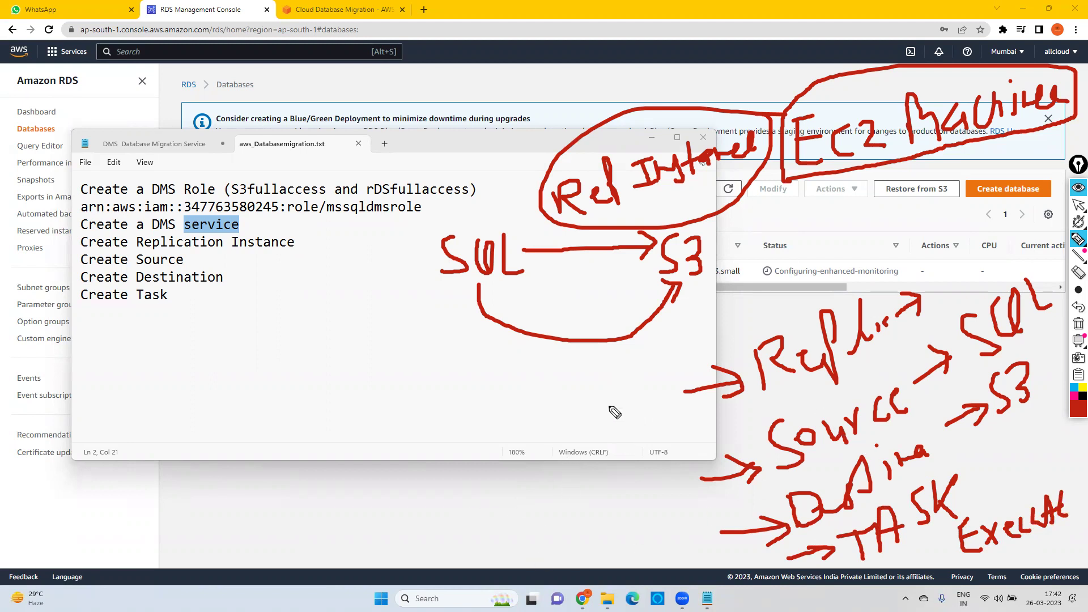
{"action": "mouse_move", "coordinate": [1075, 256]}
{"action": "left_click", "coordinate": [1078, 205]}
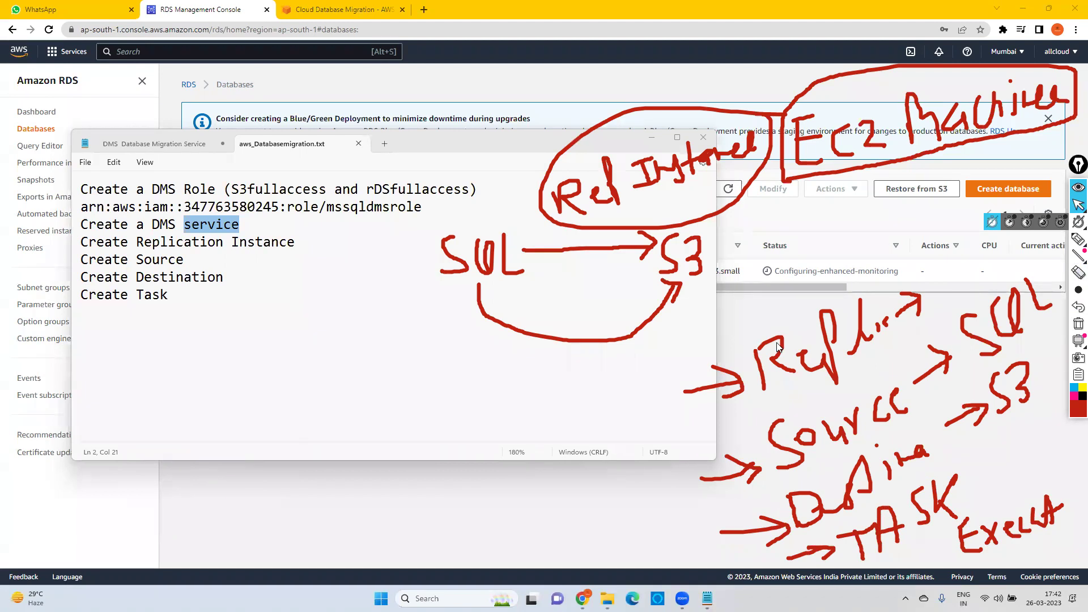
Search the console for IAM, open it in a new tab, clear the ink, and switch there.
{"action": "left_click_drag", "start_coordinate": [101, 189], "coordinate": [213, 191]}
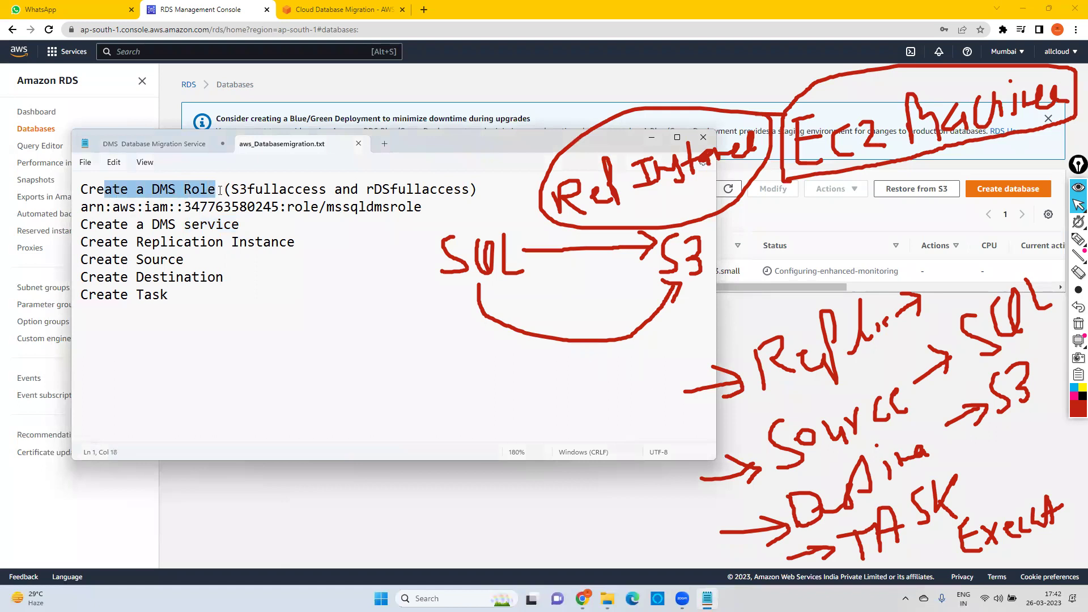
{"action": "left_click", "coordinate": [140, 53]}
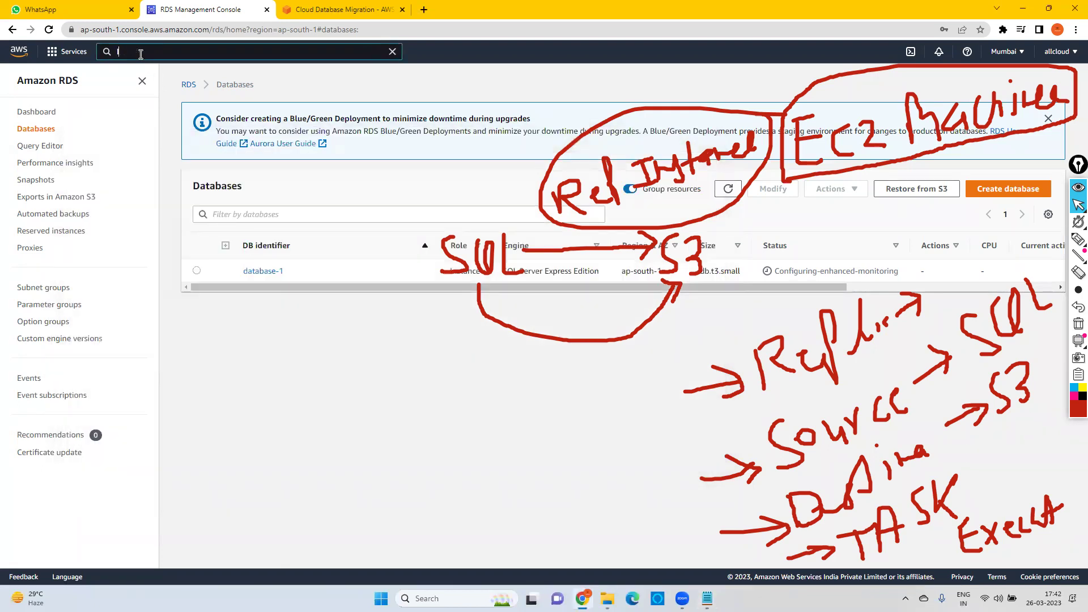
{"action": "type", "text": "AM"}
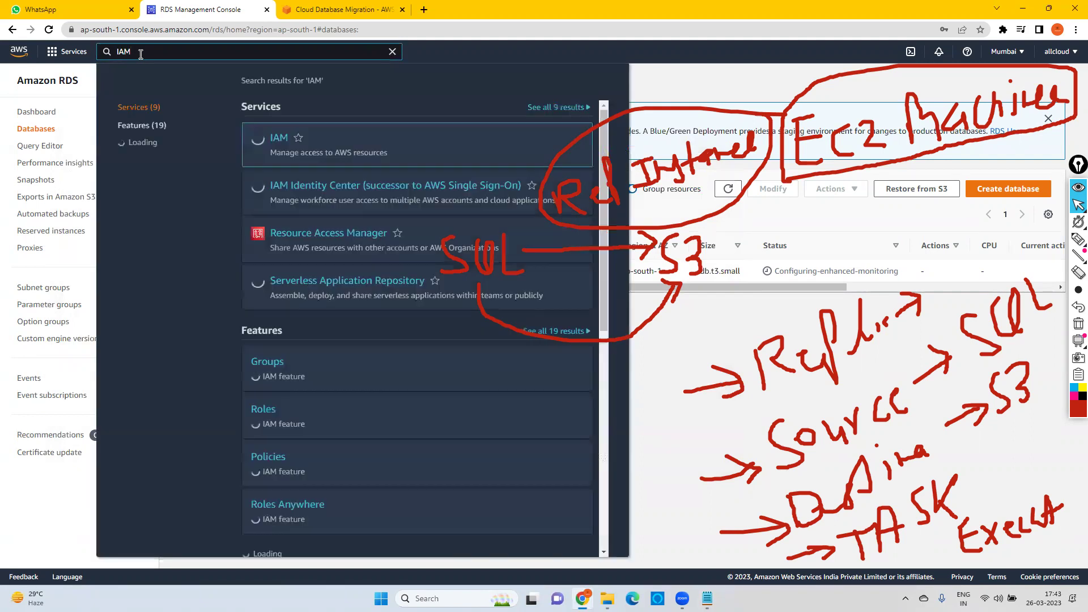
{"action": "right_click", "coordinate": [293, 143]}
{"action": "left_click", "coordinate": [320, 149]}
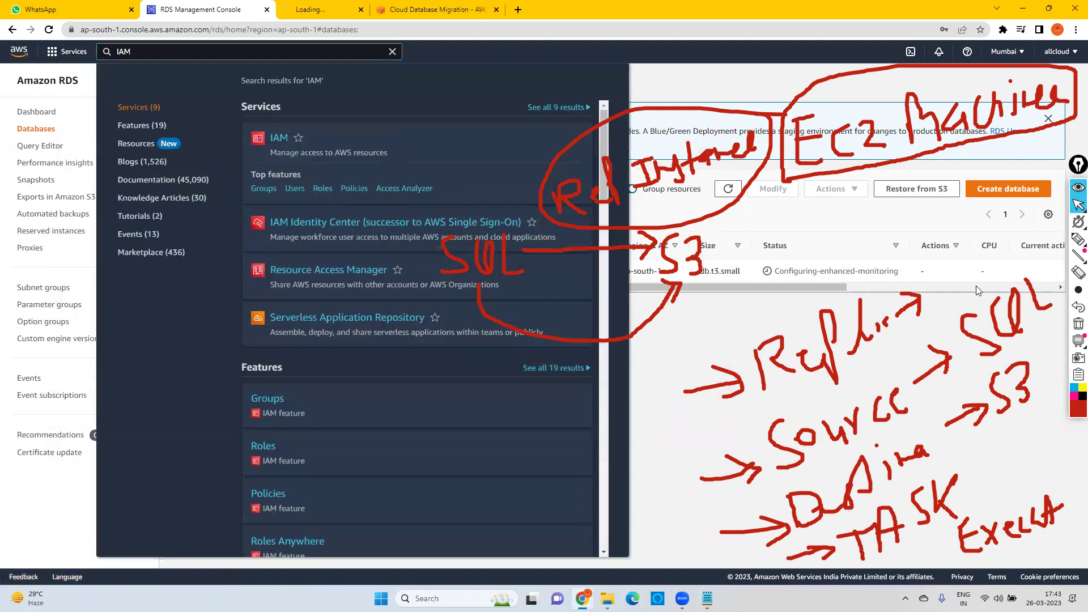
{"action": "left_click", "coordinate": [1078, 324]}
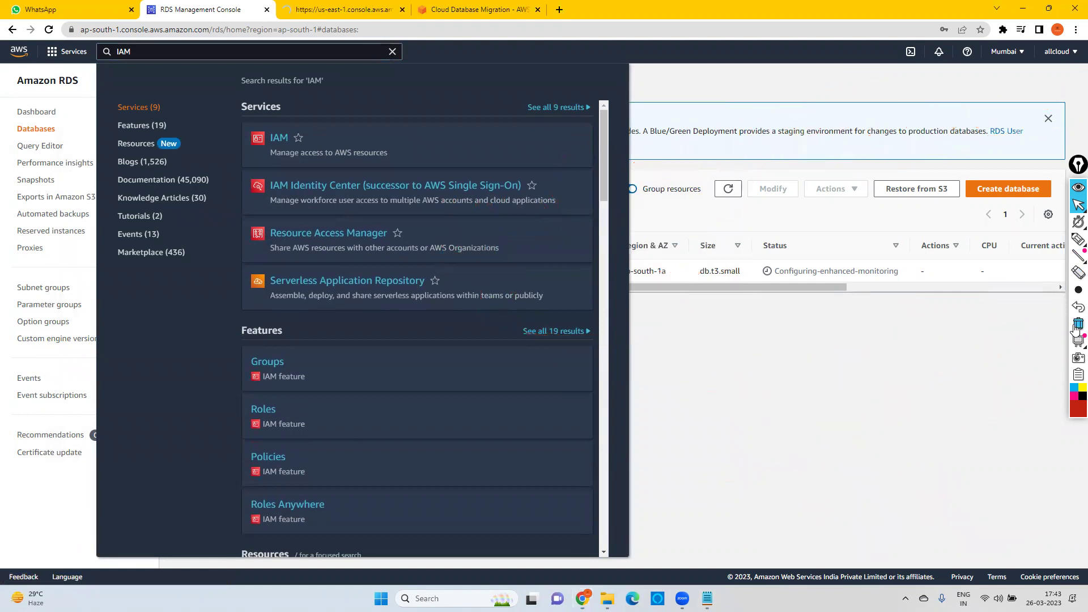
{"action": "left_click", "coordinate": [354, 10]}
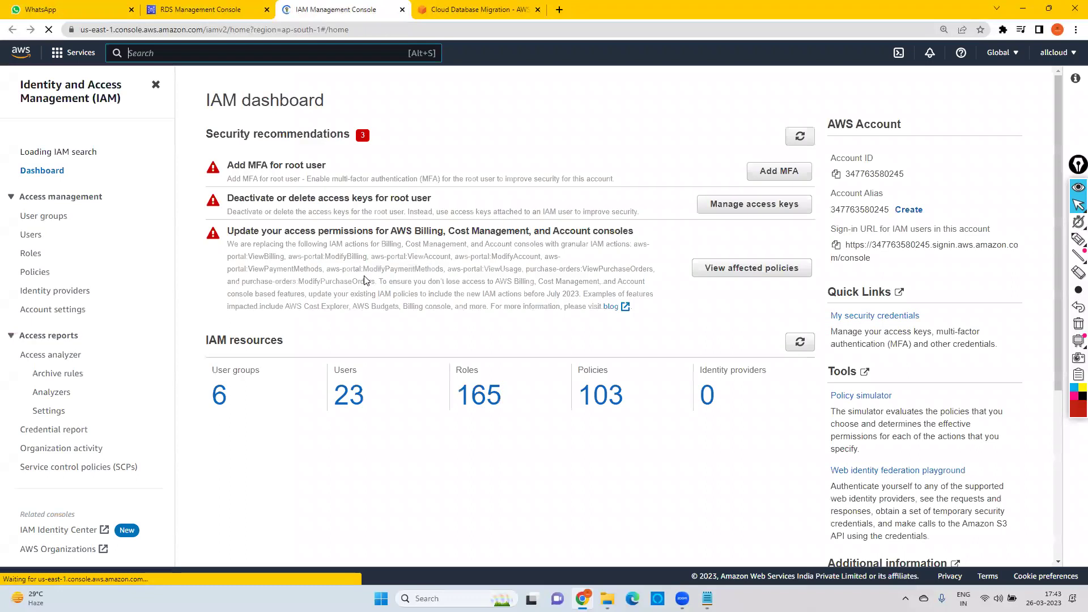
Create a new IAM role with AWS service trust and the DMS use case, then continue.
{"action": "left_click", "coordinate": [31, 258]}
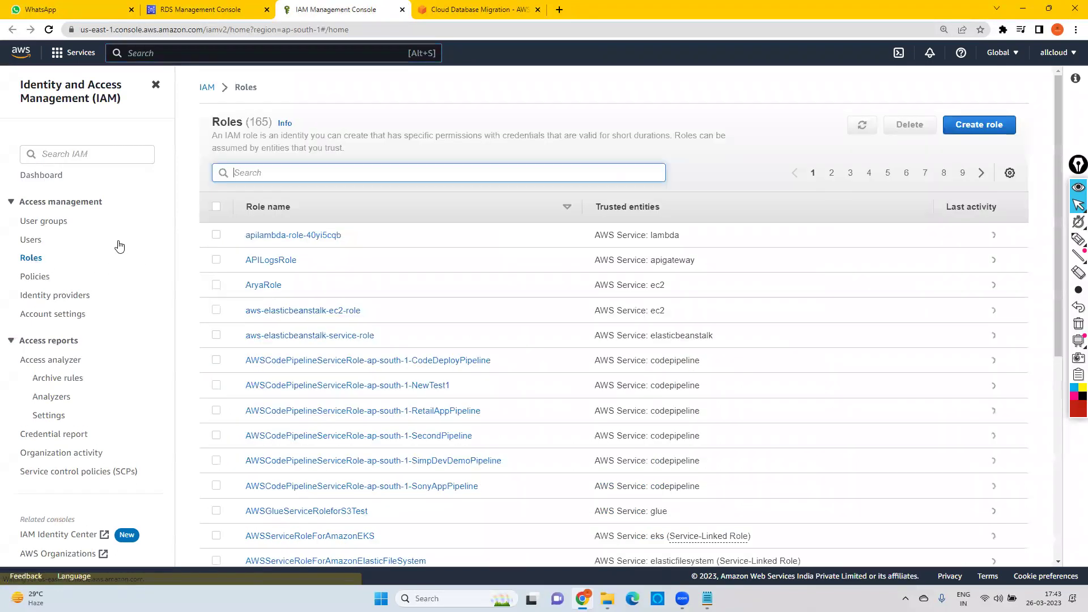
{"action": "left_click", "coordinate": [988, 125]}
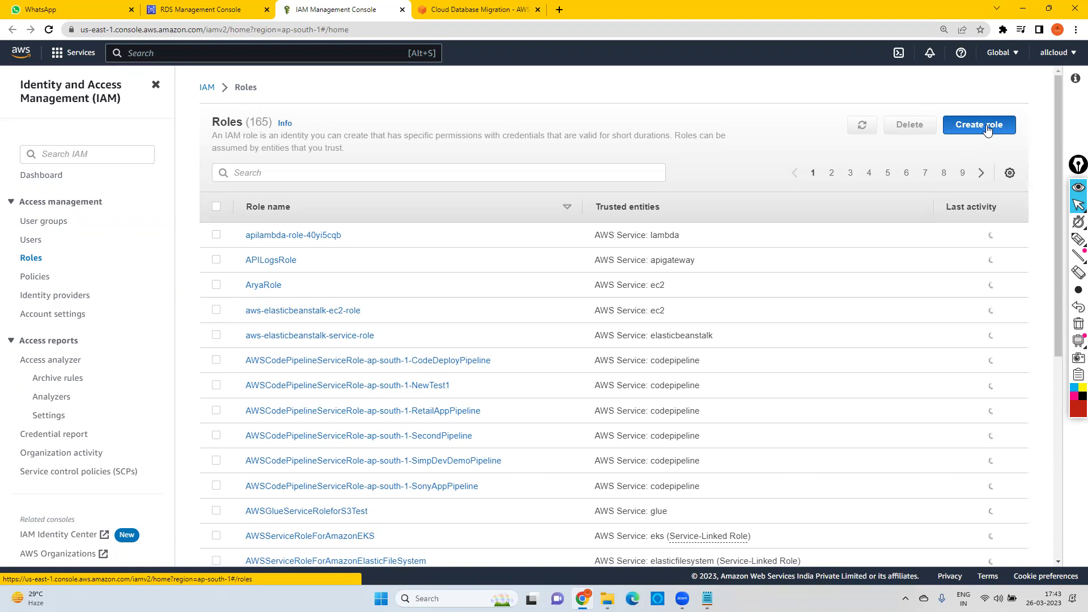
{"action": "left_click", "coordinate": [987, 127]}
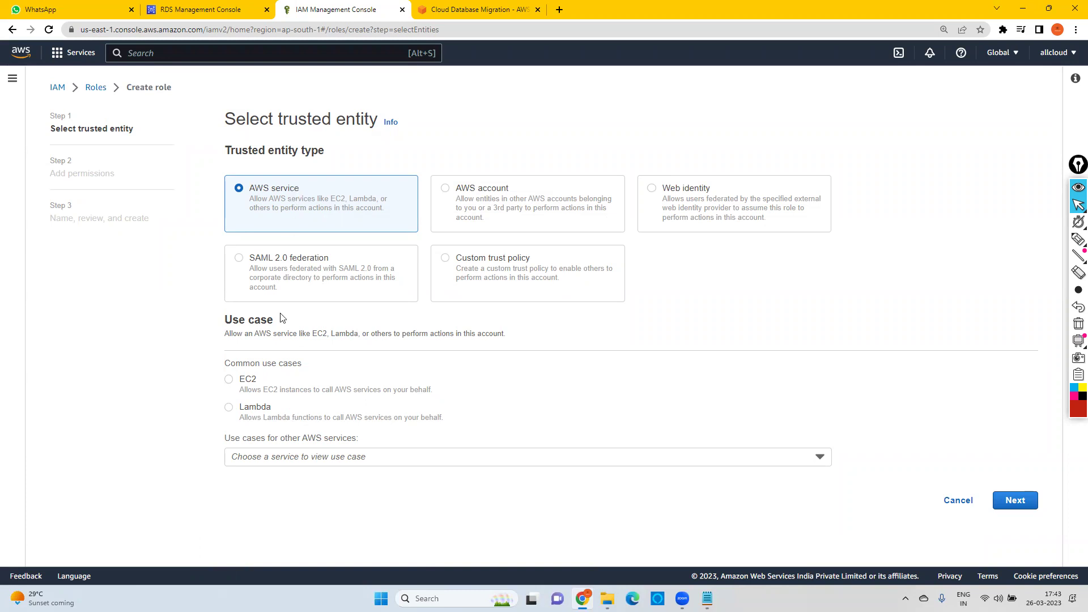
{"action": "left_click", "coordinate": [262, 463]}
{"action": "type", "text": "dms"}
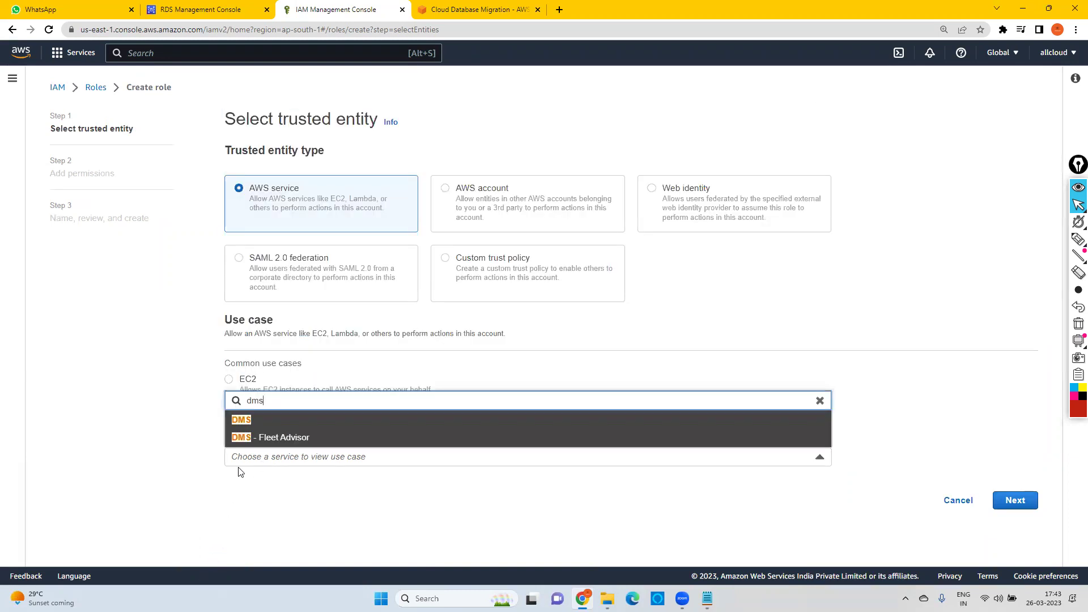
{"action": "left_click", "coordinate": [254, 423]}
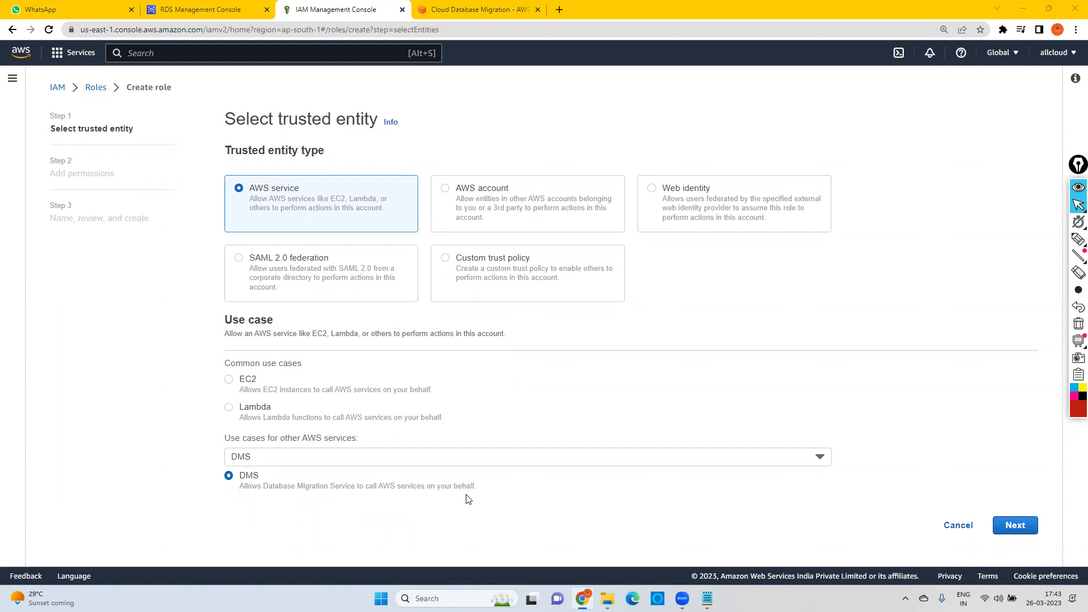
{"action": "left_click", "coordinate": [1009, 526]}
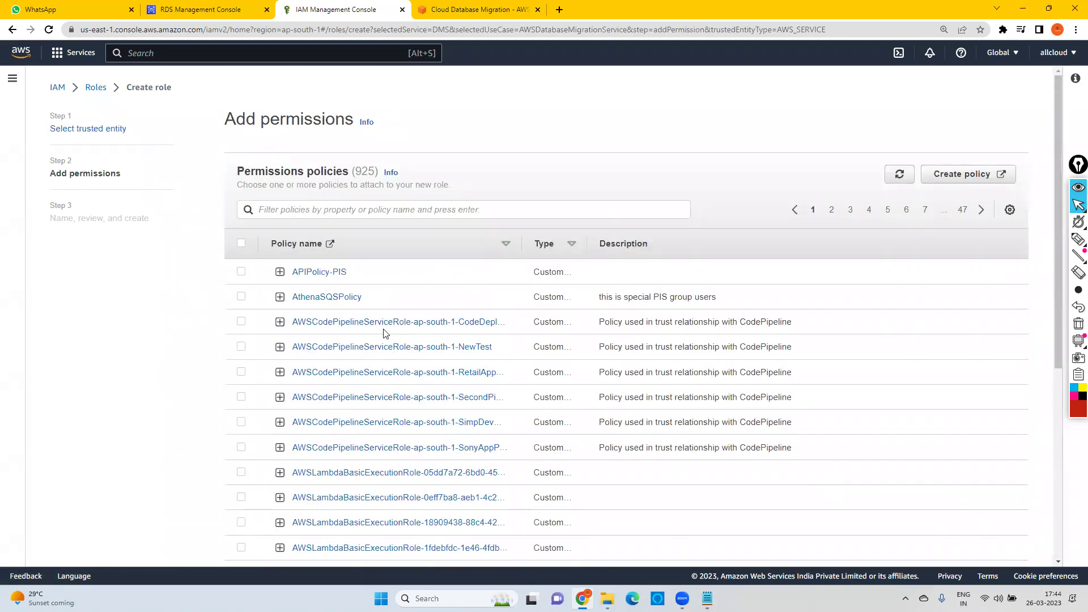
{"action": "left_click", "coordinate": [707, 598]}
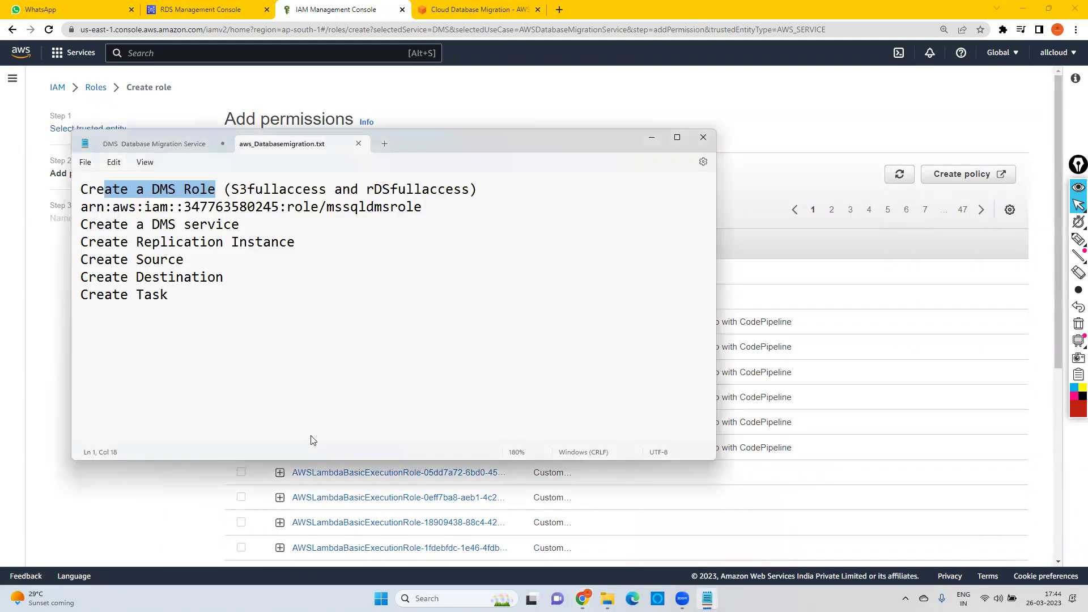
{"action": "left_click_drag", "start_coordinate": [232, 189], "coordinate": [471, 189]}
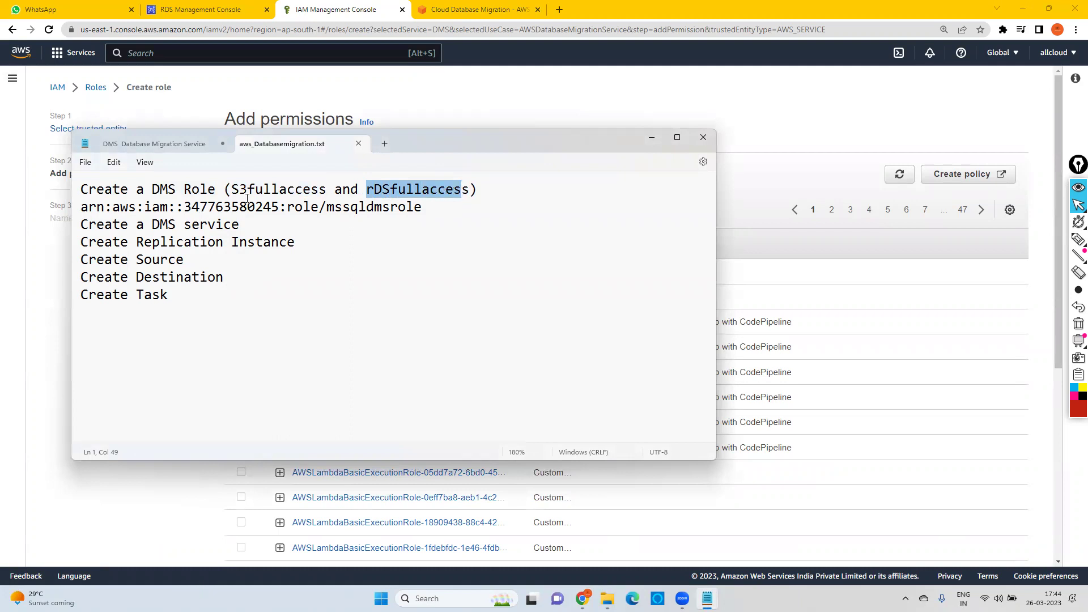
{"action": "left_click_drag", "start_coordinate": [233, 189], "coordinate": [474, 191]}
{"action": "left_click", "coordinate": [391, 195]}
{"action": "left_click_drag", "start_coordinate": [373, 192], "coordinate": [472, 191]}
{"action": "left_click_drag", "start_coordinate": [233, 191], "coordinate": [323, 191]}
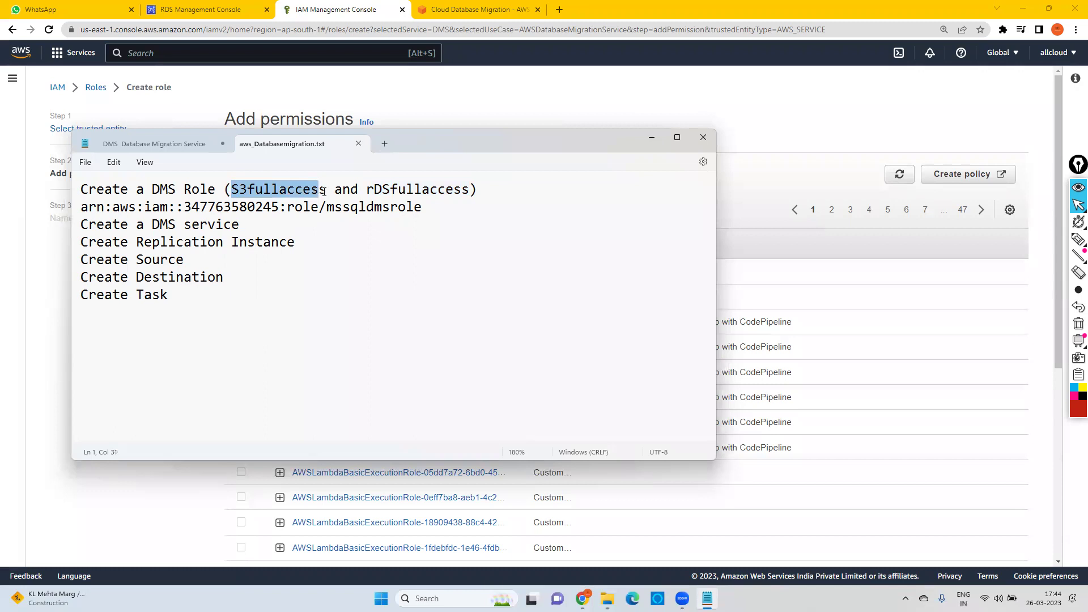
{"action": "left_click_drag", "start_coordinate": [104, 189], "coordinate": [283, 208]}
{"action": "left_click_drag", "start_coordinate": [197, 297], "coordinate": [83, 294]}
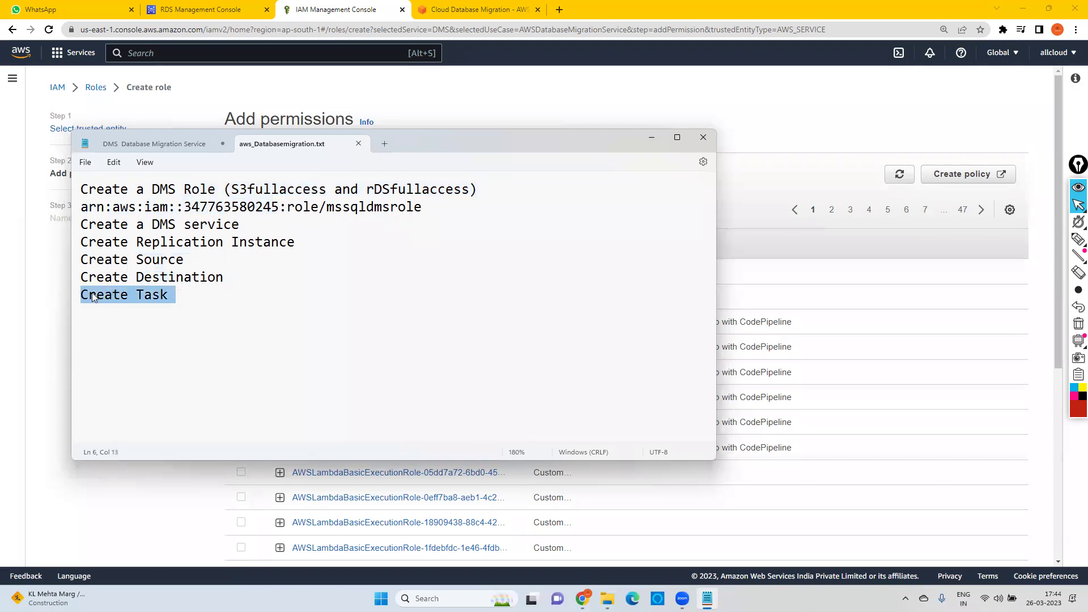
{"action": "left_click", "coordinate": [163, 300]}
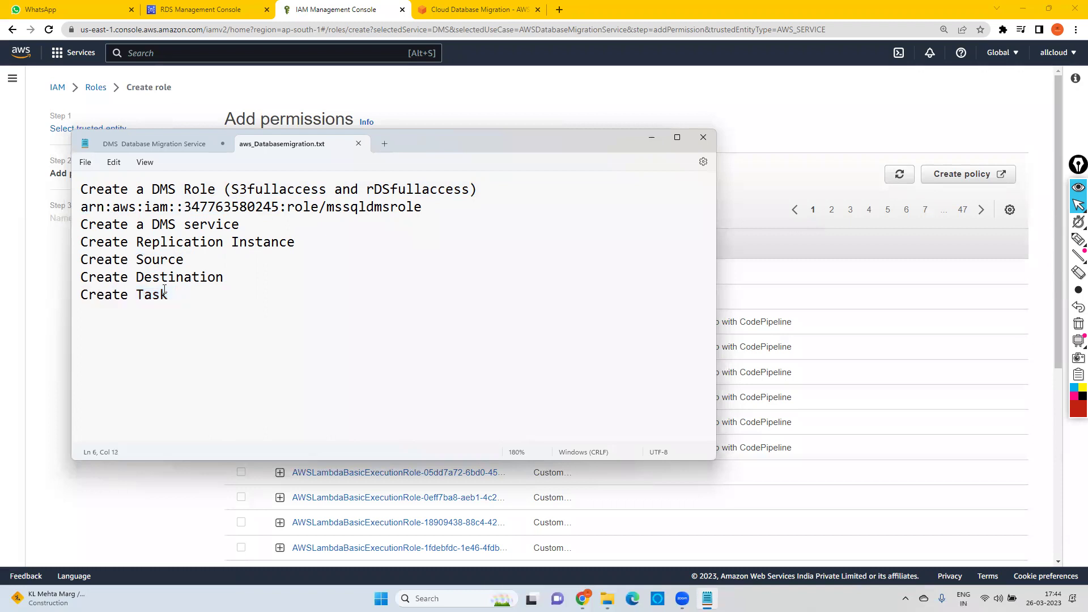
{"action": "double_click", "coordinate": [276, 183]}
{"action": "double_click", "coordinate": [427, 190]}
{"action": "key", "text": "ctrl+c"}
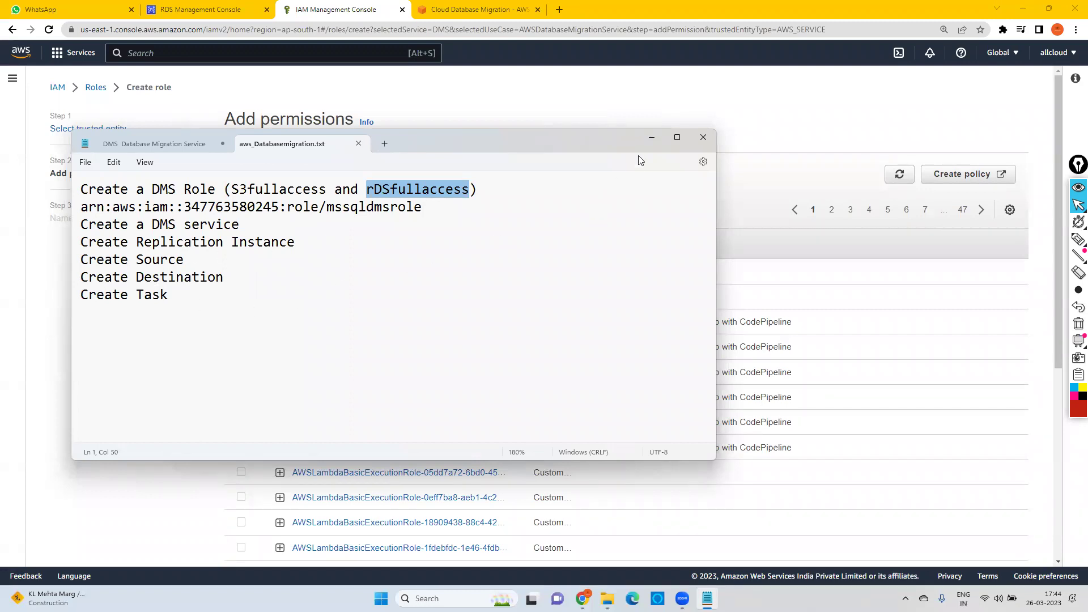
{"action": "left_click", "coordinate": [651, 137]}
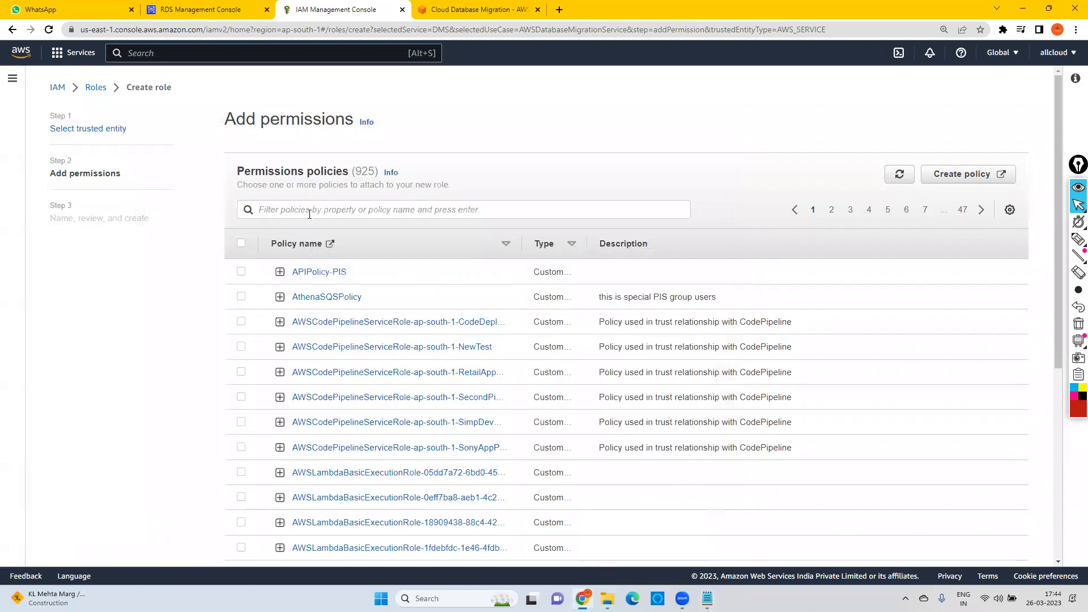
Filter policies for s3fullaccess and attach AmazonS3FullAccess, glancing through other browser tabs.
{"action": "left_click", "coordinate": [308, 211]}
{"action": "type", "text": "s3f"}
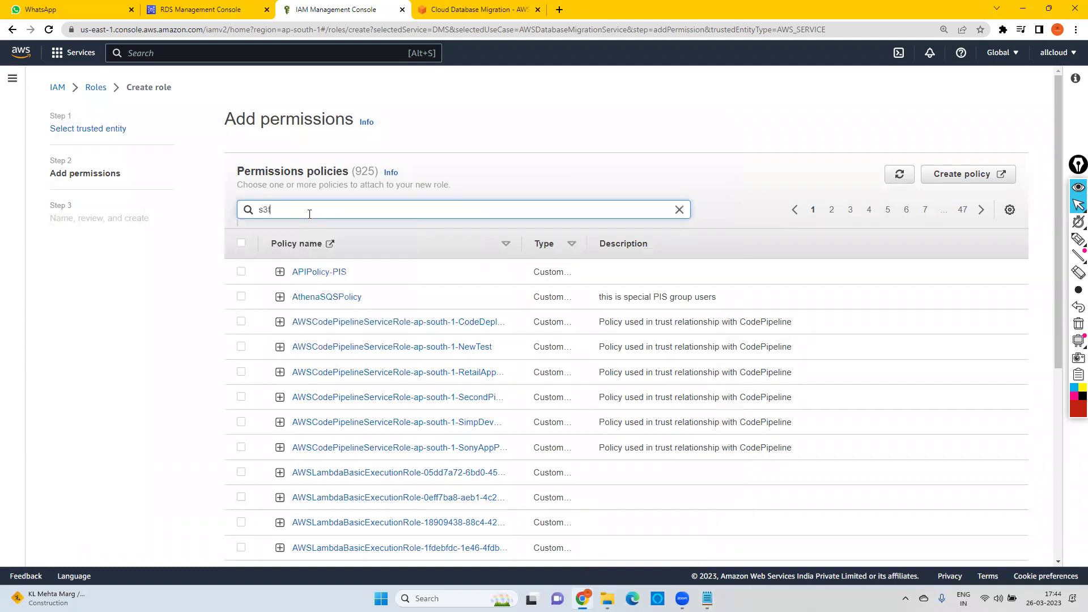
{"action": "type", "text": "ullaccess"}
{"action": "key", "text": "Return"}
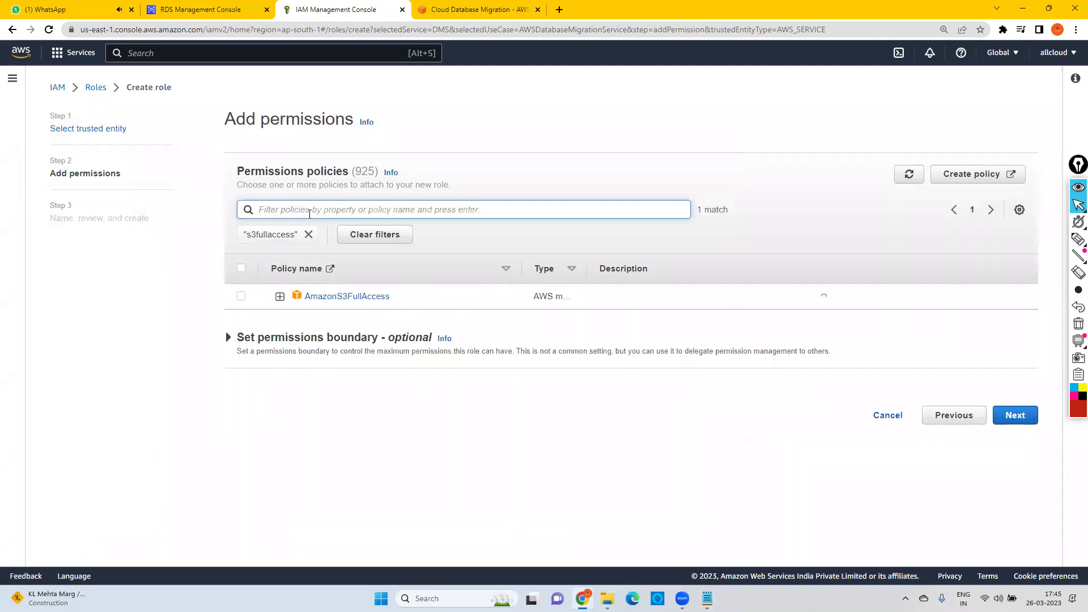
{"action": "left_click", "coordinate": [241, 297]}
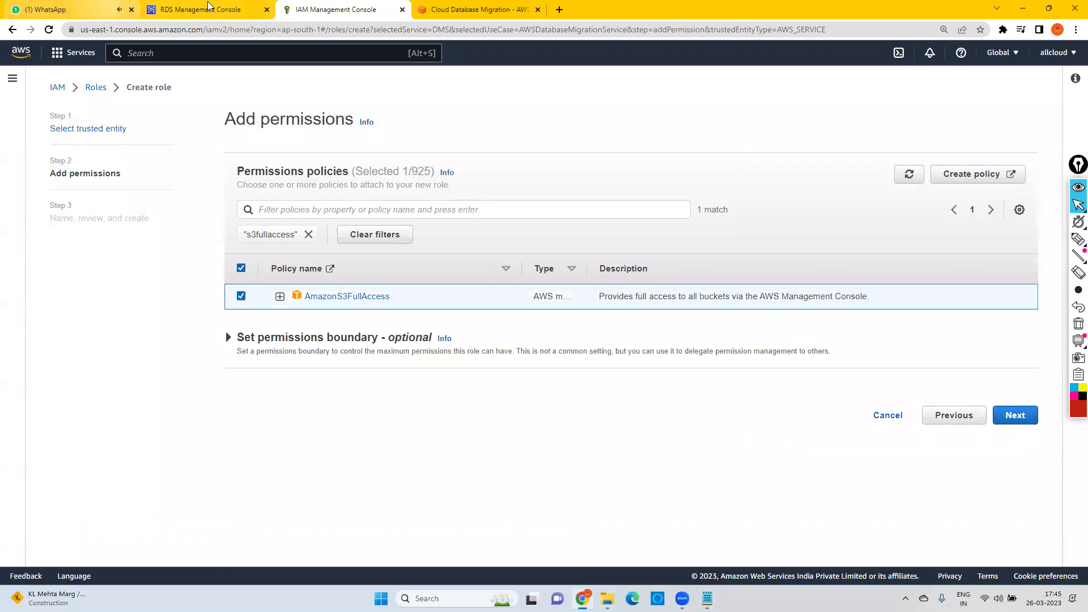
{"action": "key", "text": "ctrl+1"}
{"action": "scroll", "coordinate": [216, 170], "scroll_direction": "up", "scroll_amount": 10}
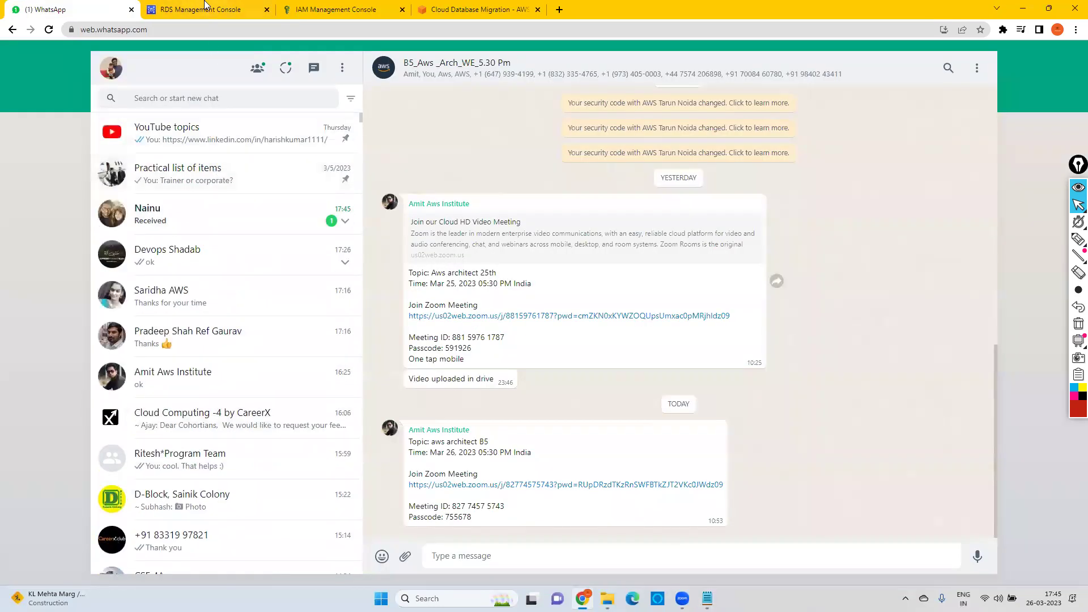
{"action": "left_click", "coordinate": [204, 5]}
{"action": "left_click", "coordinate": [449, 8]}
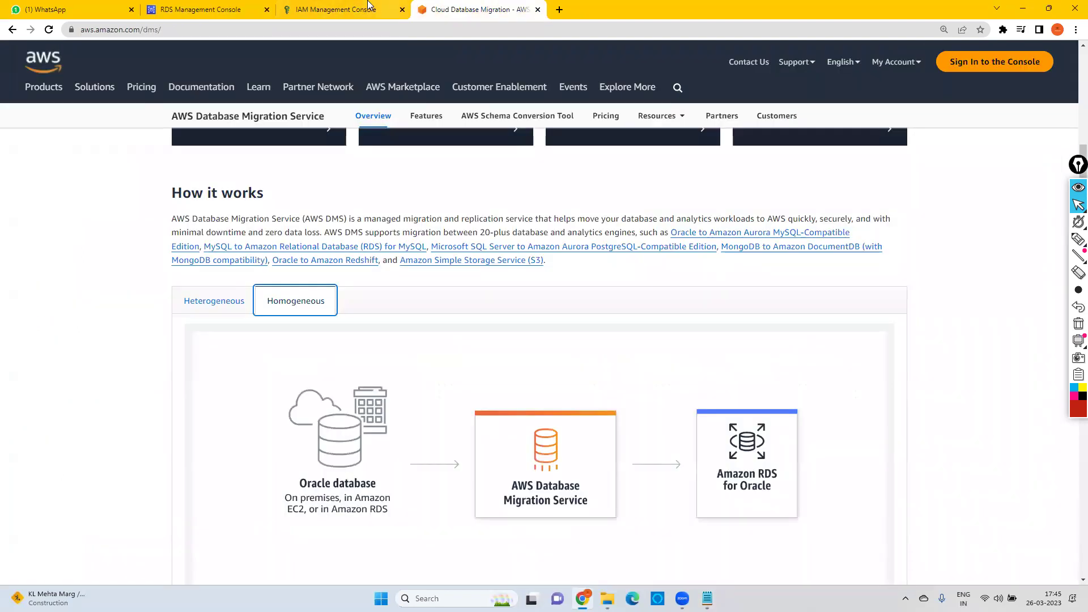
{"action": "left_click", "coordinate": [368, 6]}
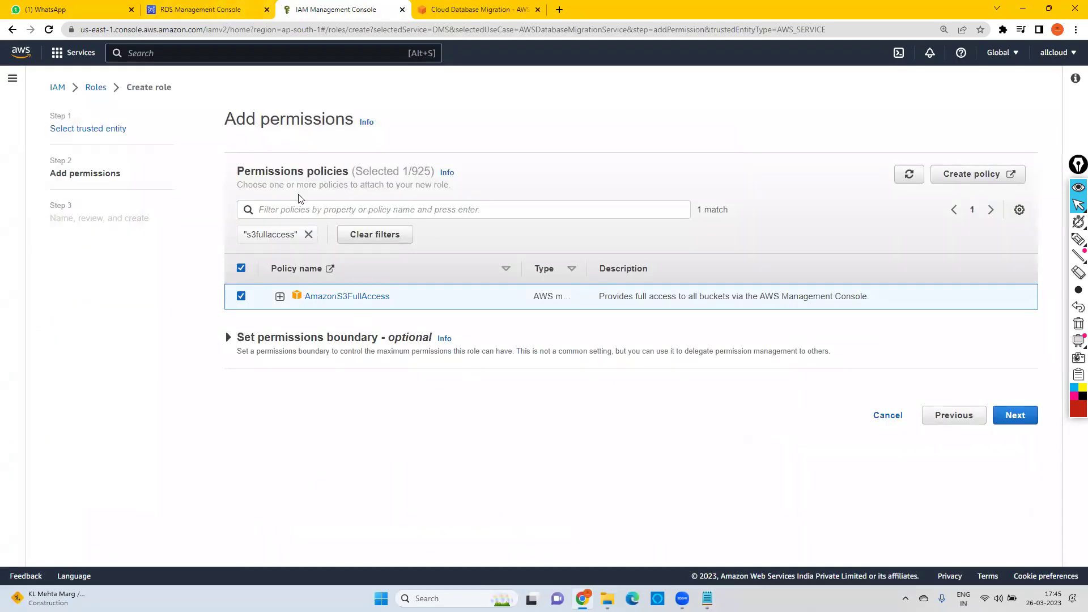
Clear the filter, search rDSfullaccess, attach AmazonRDSFullAccess, and continue to naming.
{"action": "left_click", "coordinate": [308, 234]}
{"action": "left_click", "coordinate": [706, 598]}
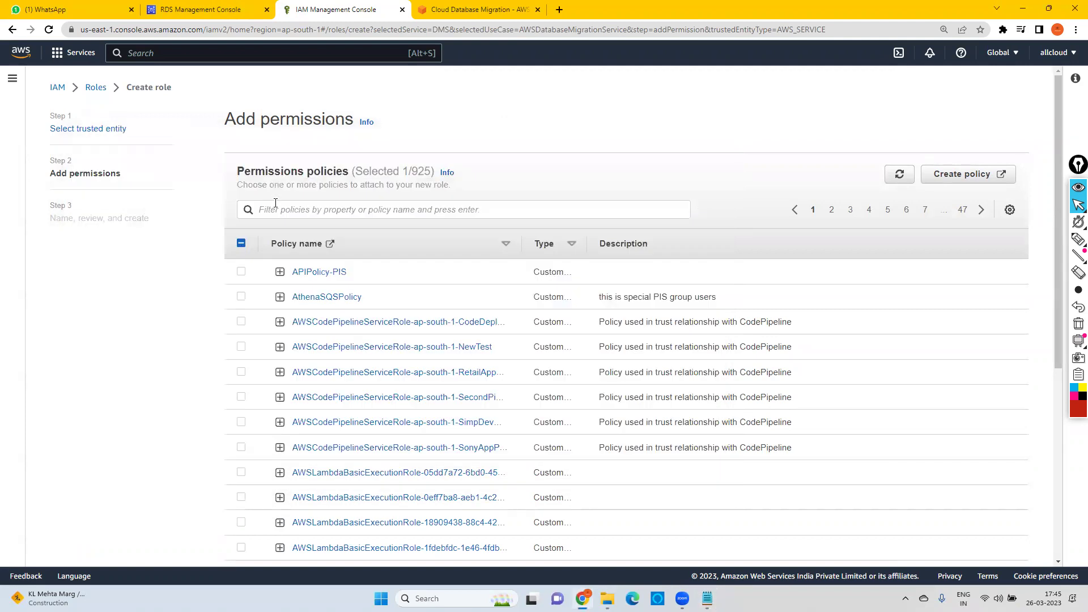
{"action": "left_click", "coordinate": [275, 209]}
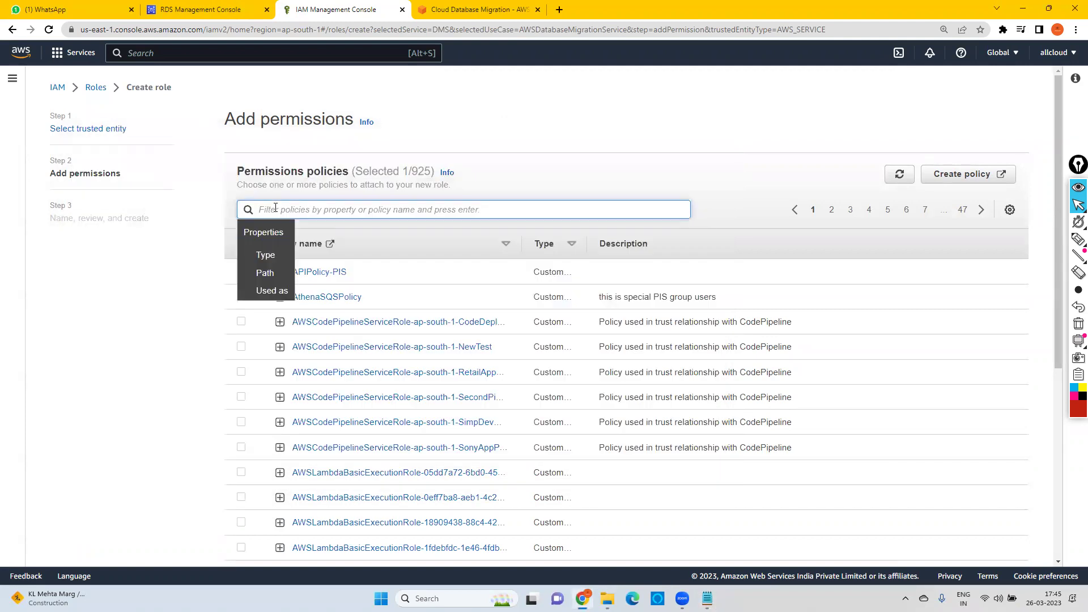
{"action": "key", "text": "ctrl+v"}
{"action": "key", "text": "Return"}
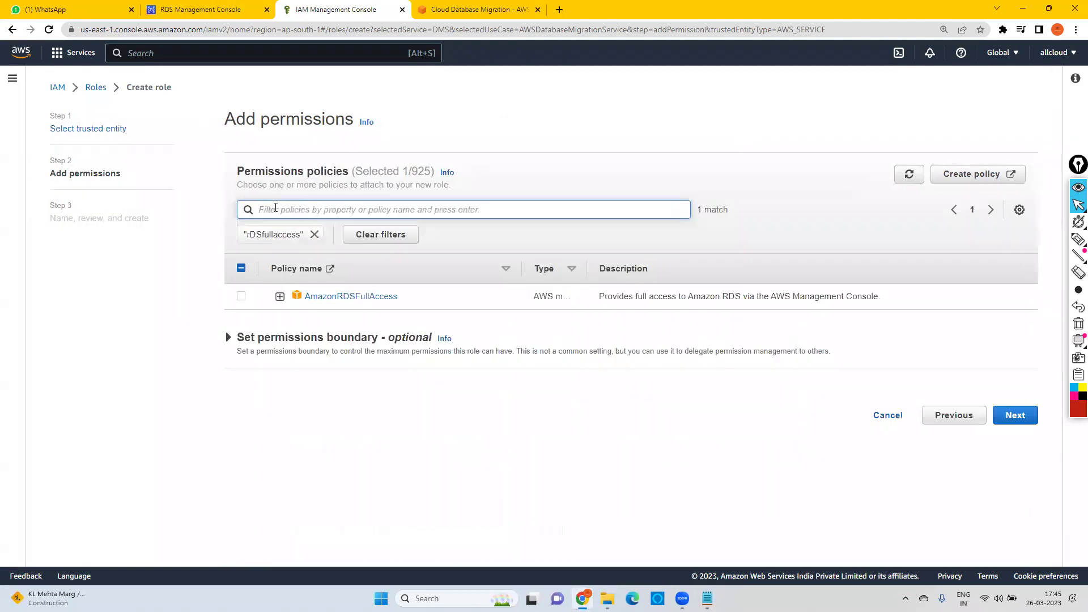
{"action": "left_click", "coordinate": [241, 299]}
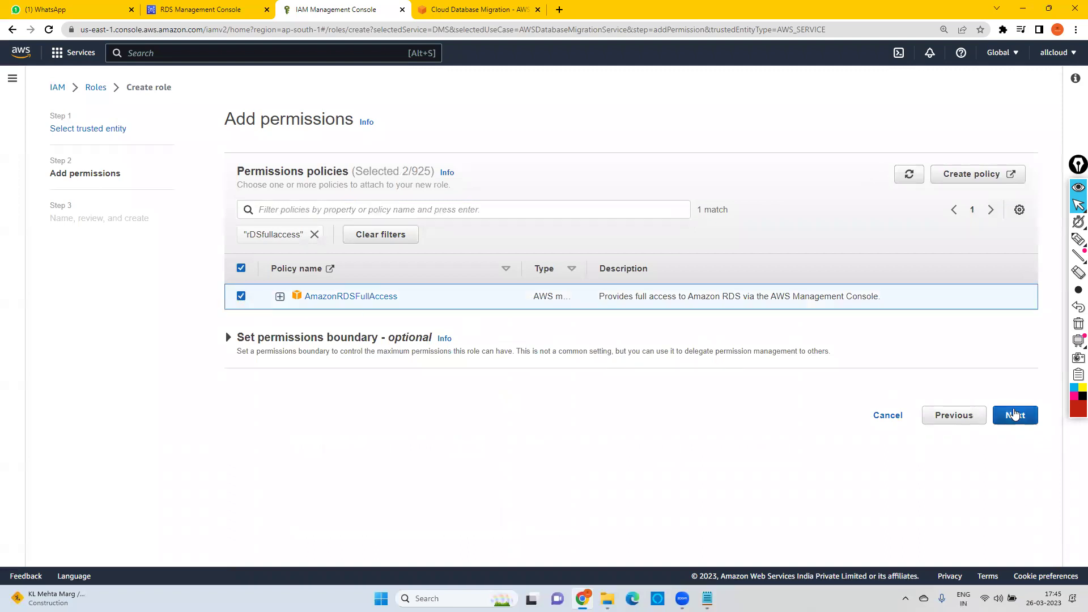
{"action": "left_click", "coordinate": [1014, 414]}
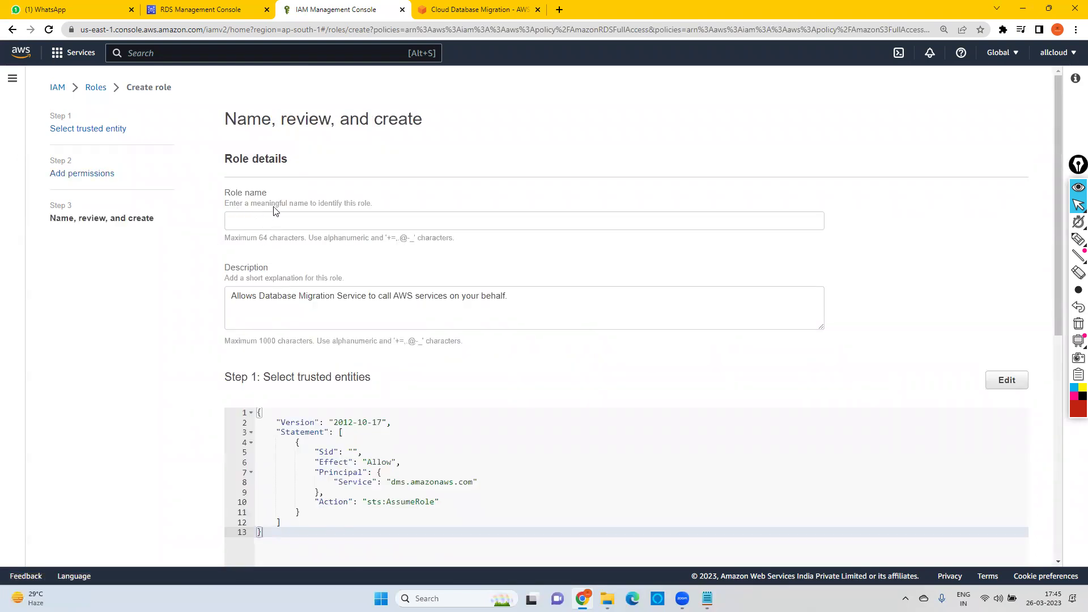
Name the role DMSHomeRole and scroll down to review its RDS and S3 permissions.
{"action": "left_click", "coordinate": [273, 220]}
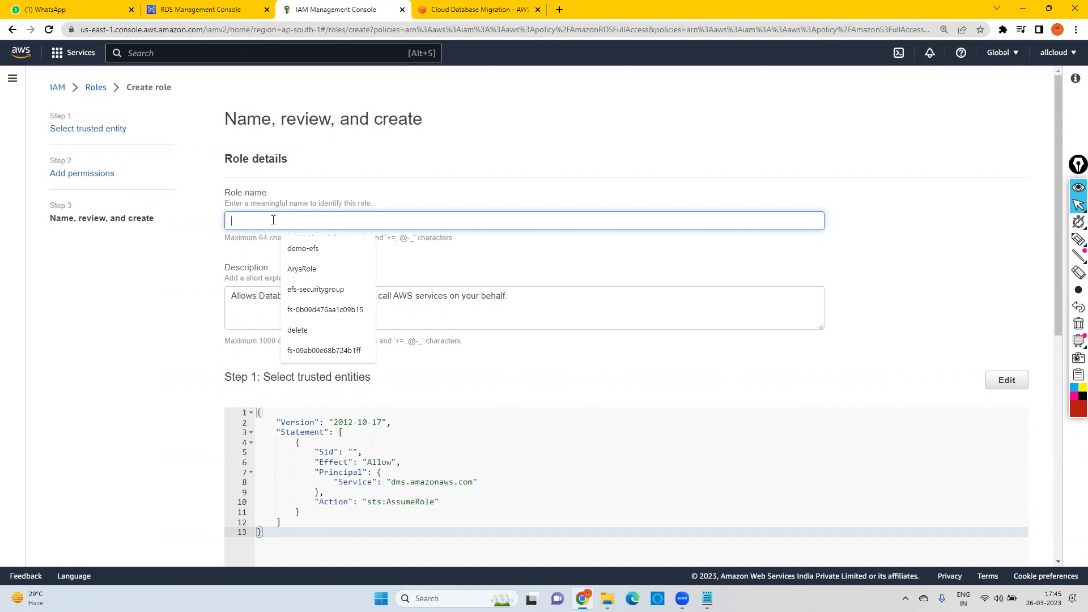
{"action": "type", "text": "Home"}
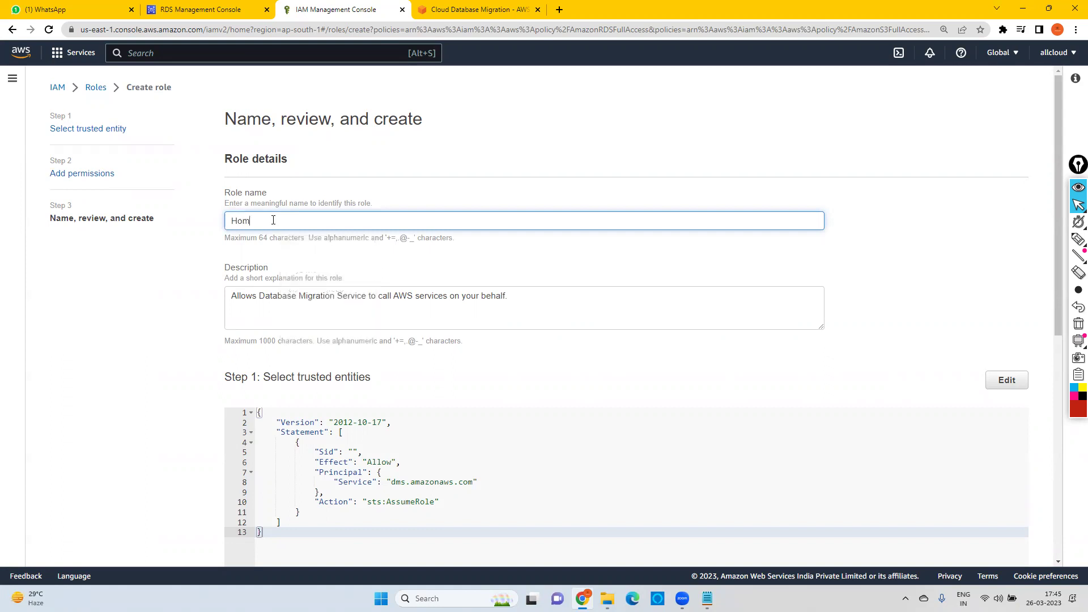
{"action": "key", "text": "BackSpace"}
{"action": "key", "text": "BackSpace"}
{"action": "key", "text": "BackSpace"}
{"action": "type", "text": "DMSHomeRol"}
{"action": "scroll", "coordinate": [485, 316], "scroll_direction": "down", "scroll_amount": 6}
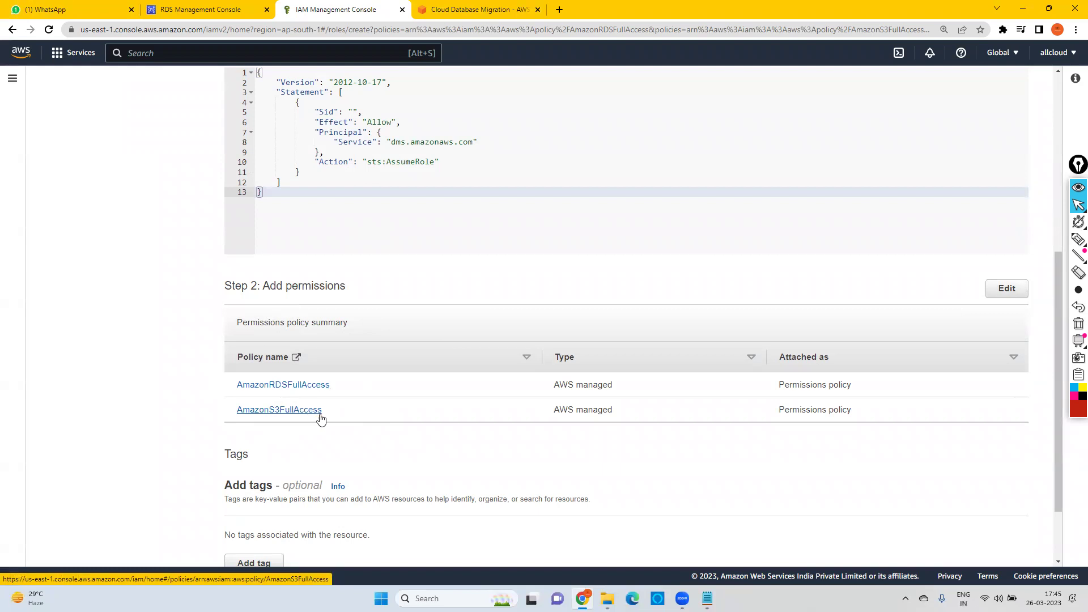
{"action": "scroll", "coordinate": [322, 413], "scroll_direction": "down", "scroll_amount": 2}
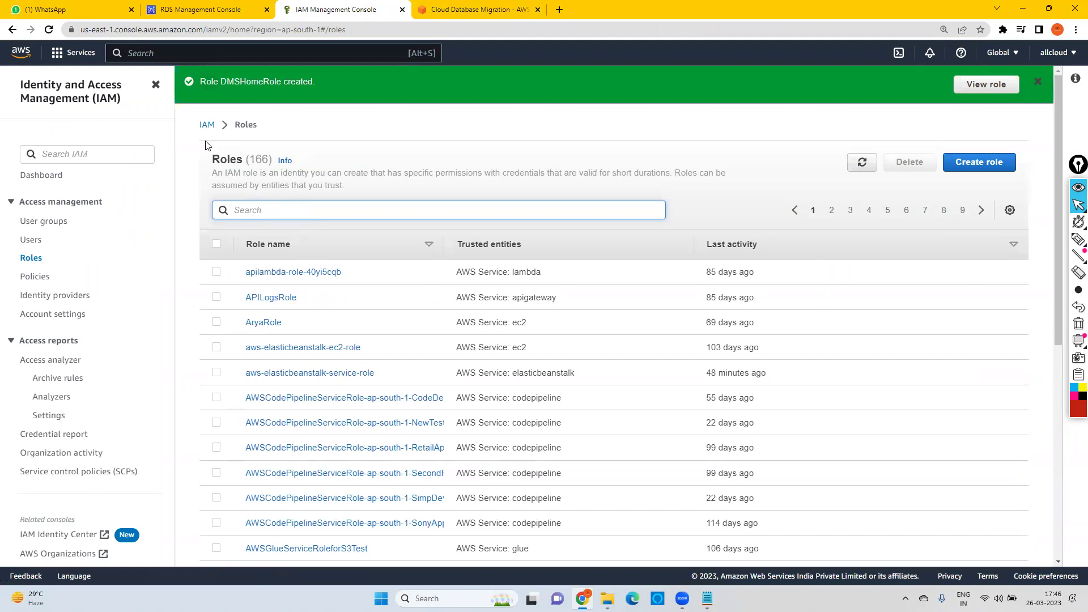
Highlight 'Create a DMS service' in the migration notes and return to the RDS console tab.
{"action": "left_click", "coordinate": [258, 81]}
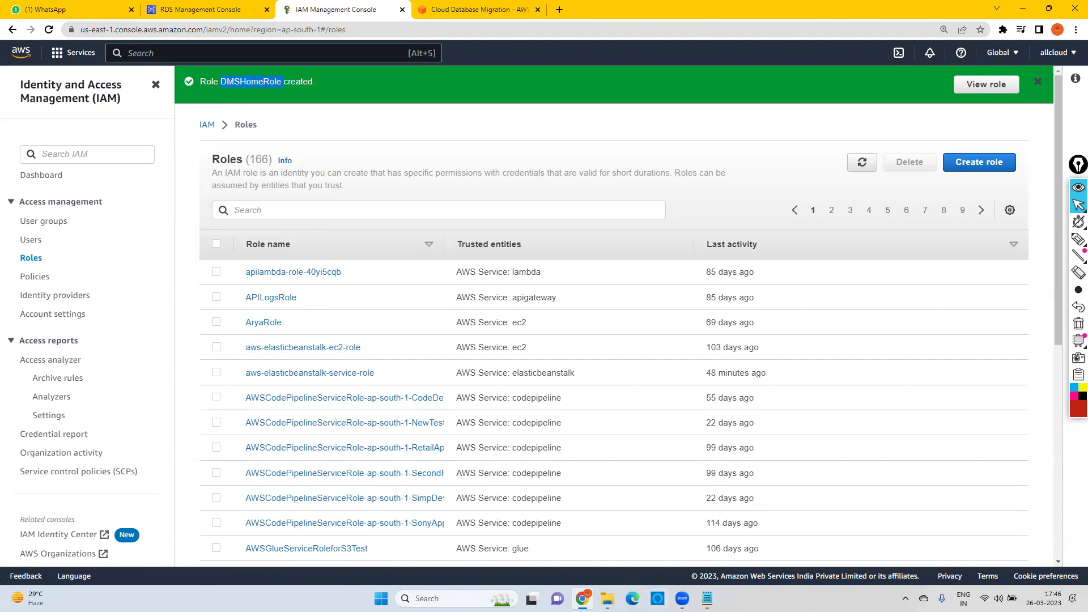
{"action": "left_click", "coordinate": [707, 599]}
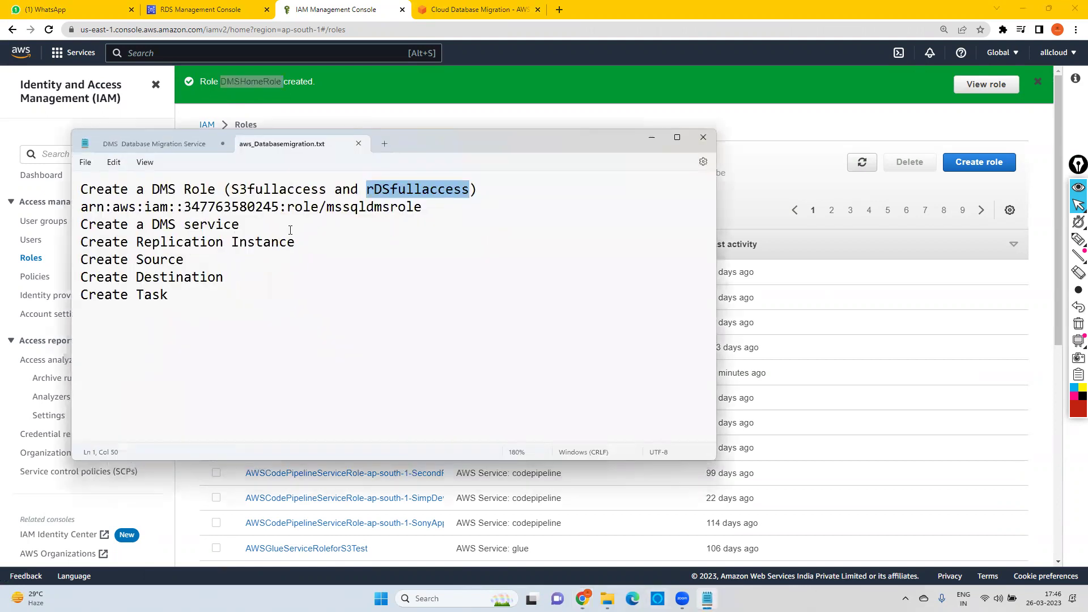
{"action": "left_click", "coordinate": [228, 219]}
{"action": "left_click_drag", "start_coordinate": [422, 207], "coordinate": [242, 227]}
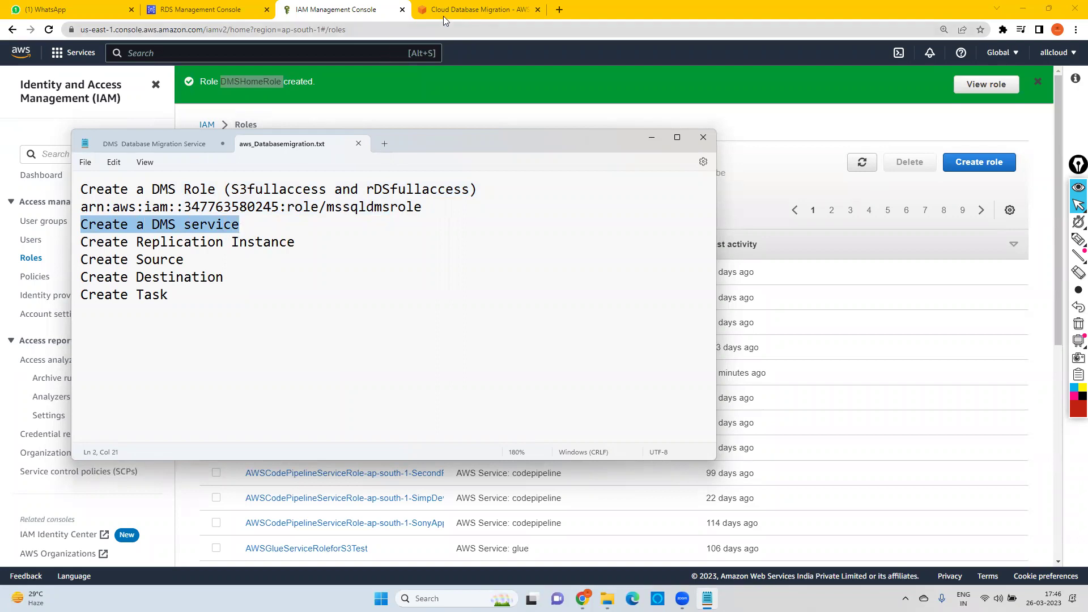
{"action": "left_click", "coordinate": [223, 6]}
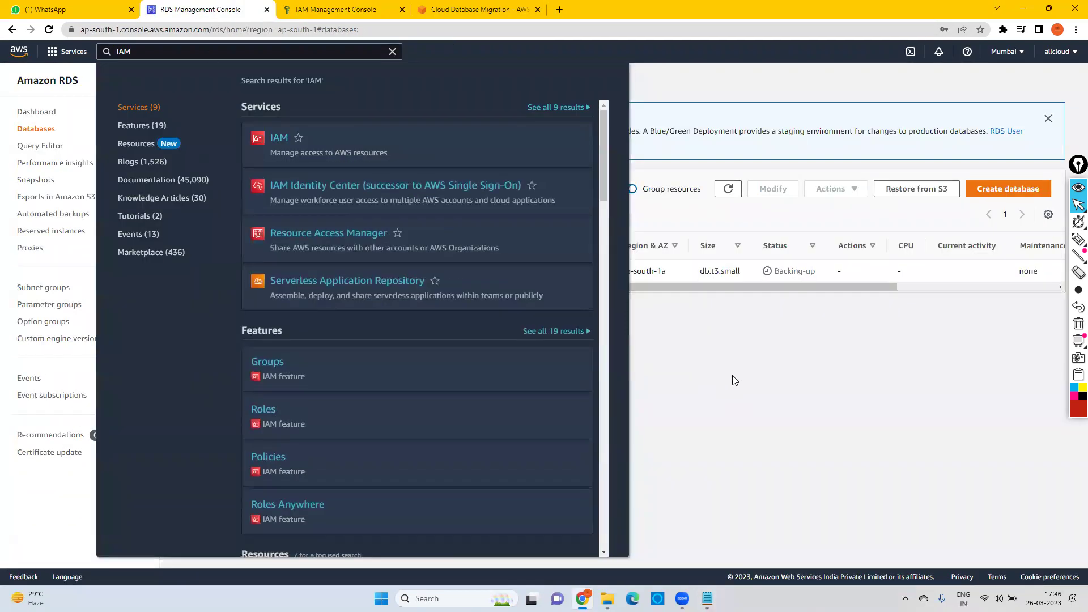
Refresh the RDS databases list twice and re-highlight 'Create a DMS service' in the notes.
{"action": "left_click", "coordinate": [732, 378]}
{"action": "left_click", "coordinate": [727, 189]}
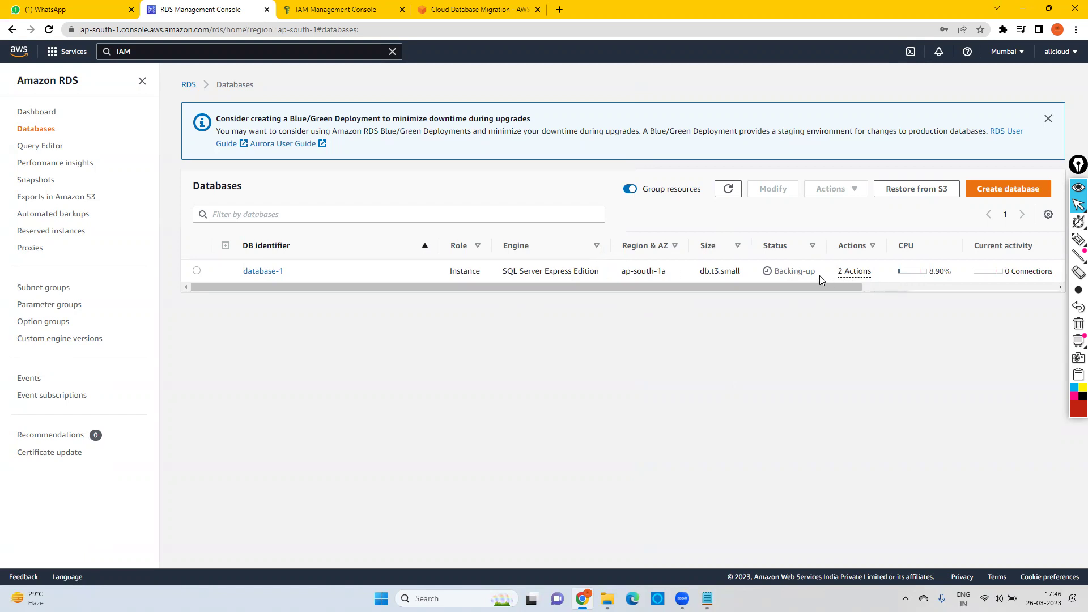
{"action": "left_click", "coordinate": [729, 189]}
{"action": "left_click", "coordinate": [430, 598]}
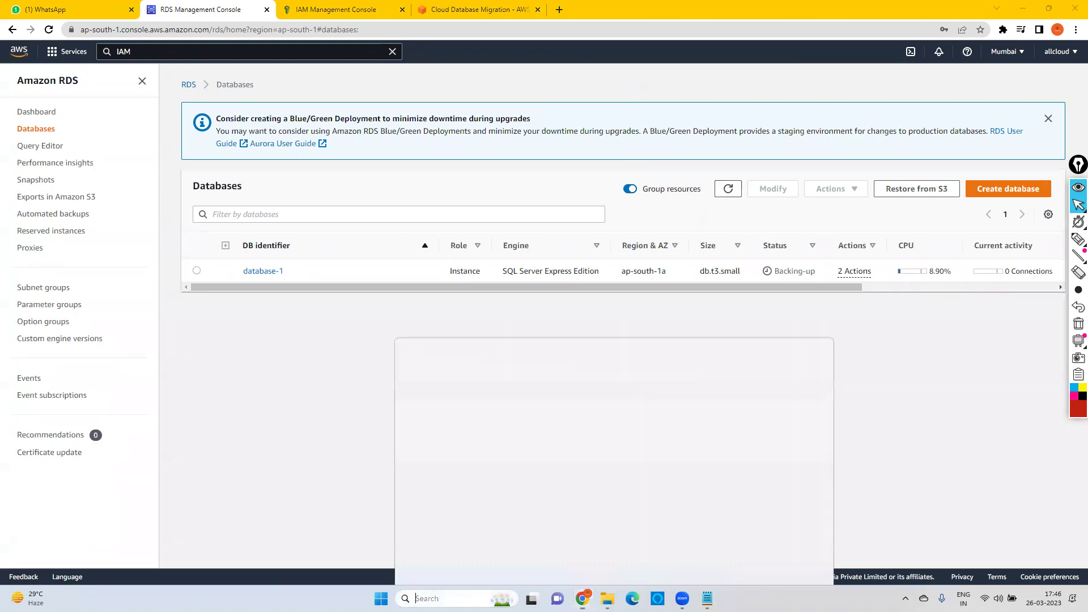
{"action": "left_click", "coordinate": [355, 395]}
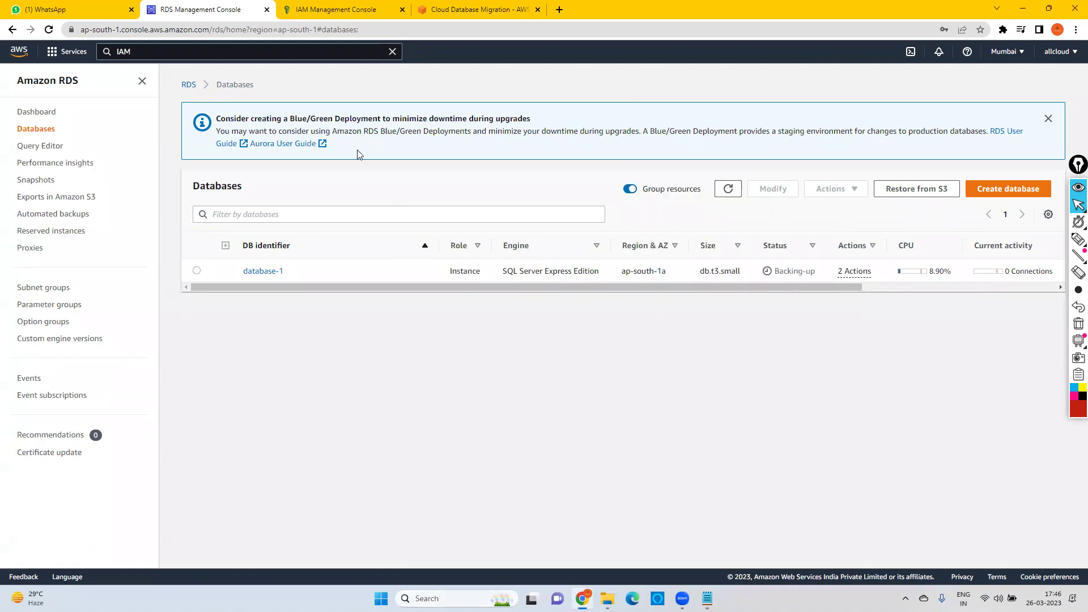
{"action": "left_click", "coordinate": [707, 598]}
{"action": "left_click", "coordinate": [142, 243]}
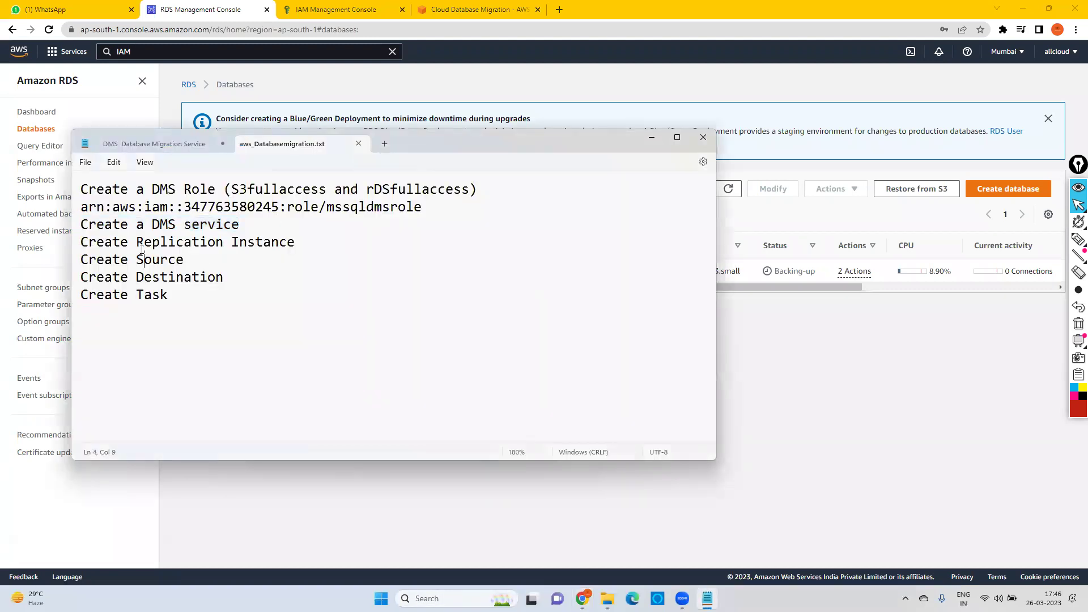
{"action": "left_click_drag", "start_coordinate": [128, 225], "coordinate": [248, 226]}
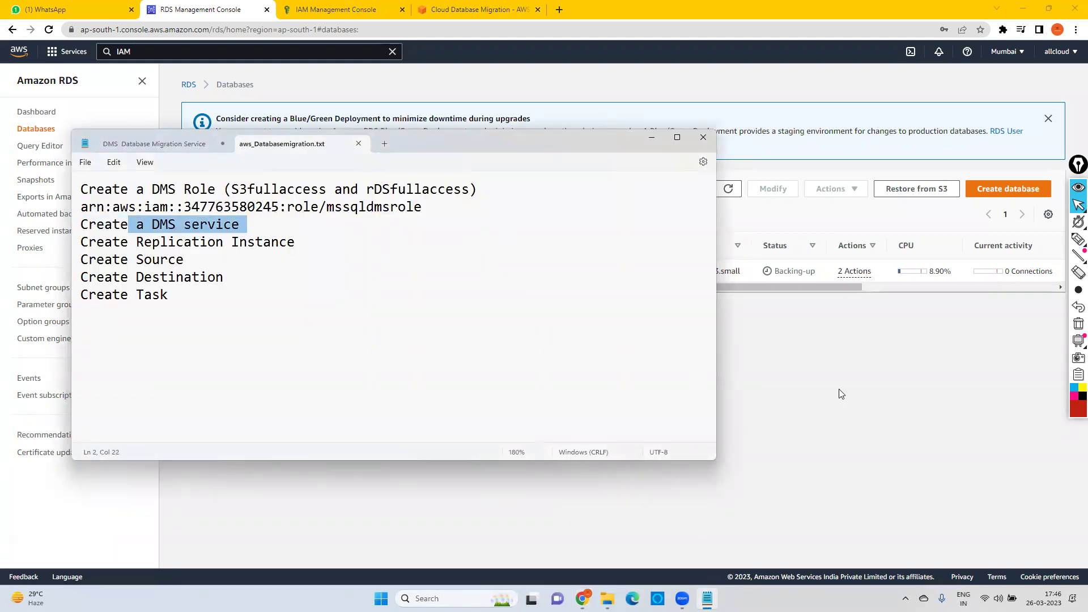
Search the console for 'DMS' and open Database Migration Service in a new tab.
{"action": "left_click", "coordinate": [145, 51]}
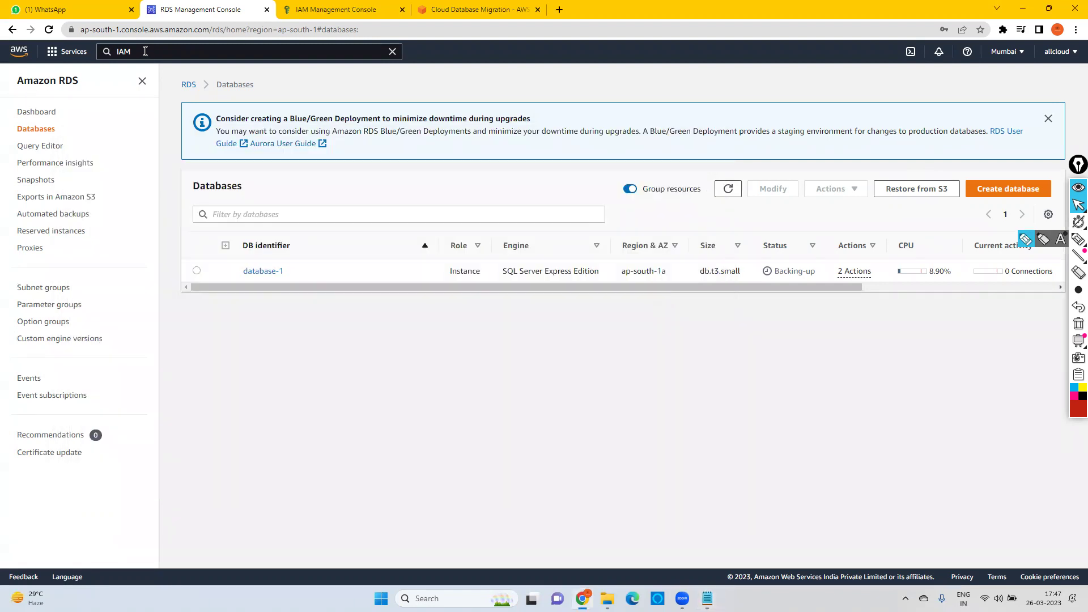
{"action": "left_click", "coordinate": [145, 51]}
{"action": "key", "text": "BackSpace"}
{"action": "type", "text": "DMS"}
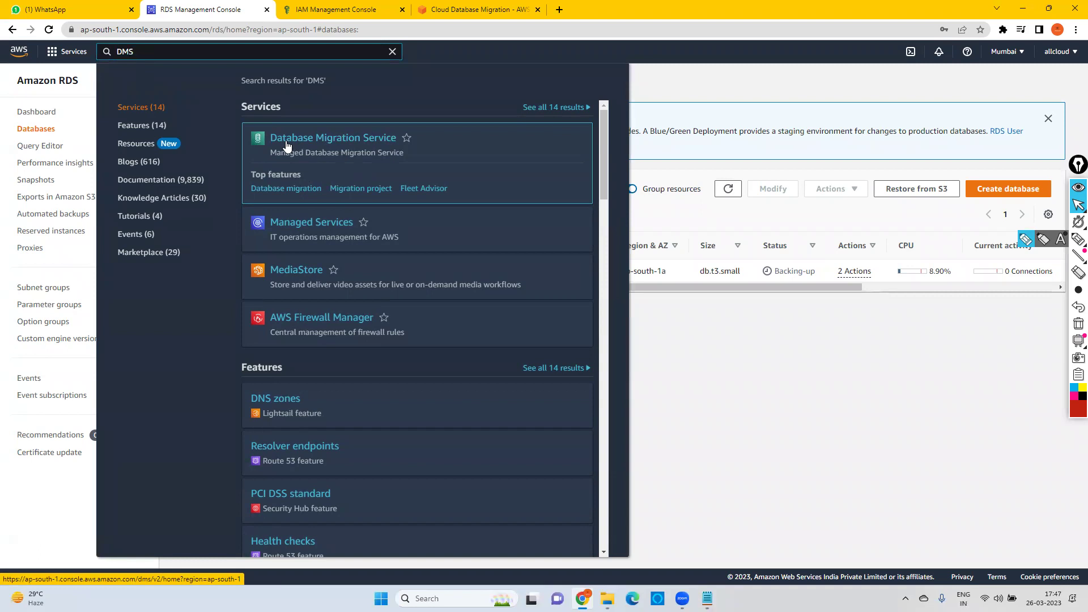
{"action": "right_click", "coordinate": [350, 145]}
{"action": "left_click", "coordinate": [364, 149]}
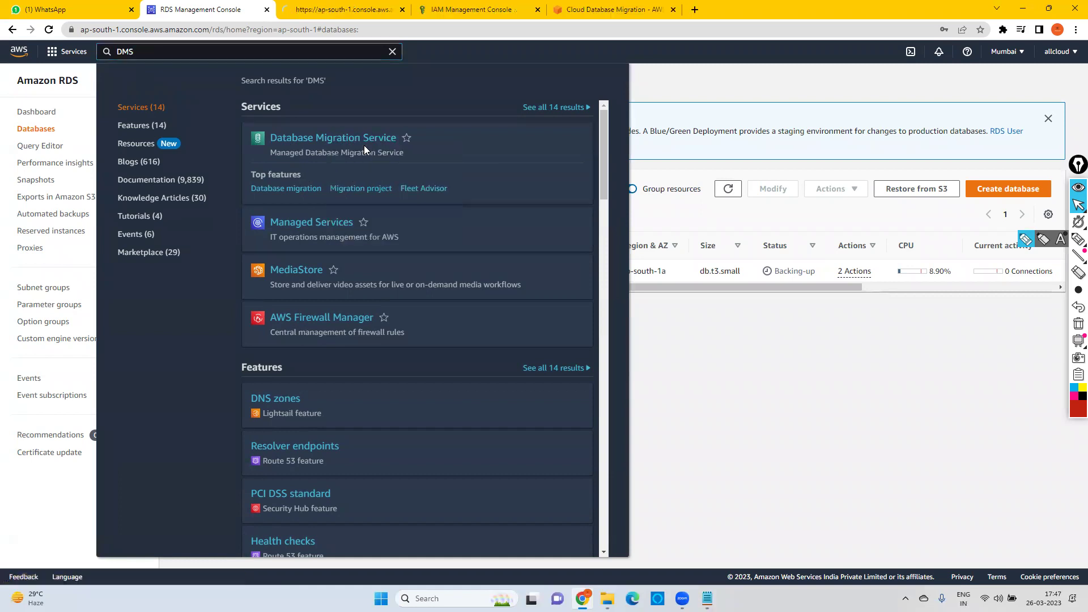
{"action": "left_click", "coordinate": [338, 11]}
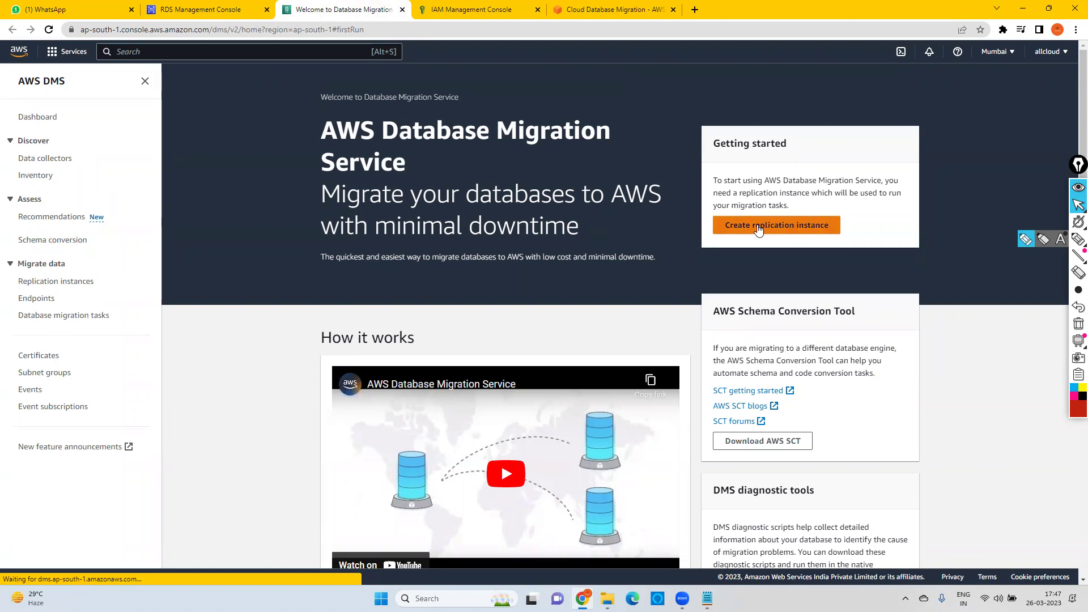
Highlight the DMS getting-started text saying a replication instance is needed before migration tasks.
{"action": "scroll", "coordinate": [598, 277], "scroll_direction": "down", "scroll_amount": 4}
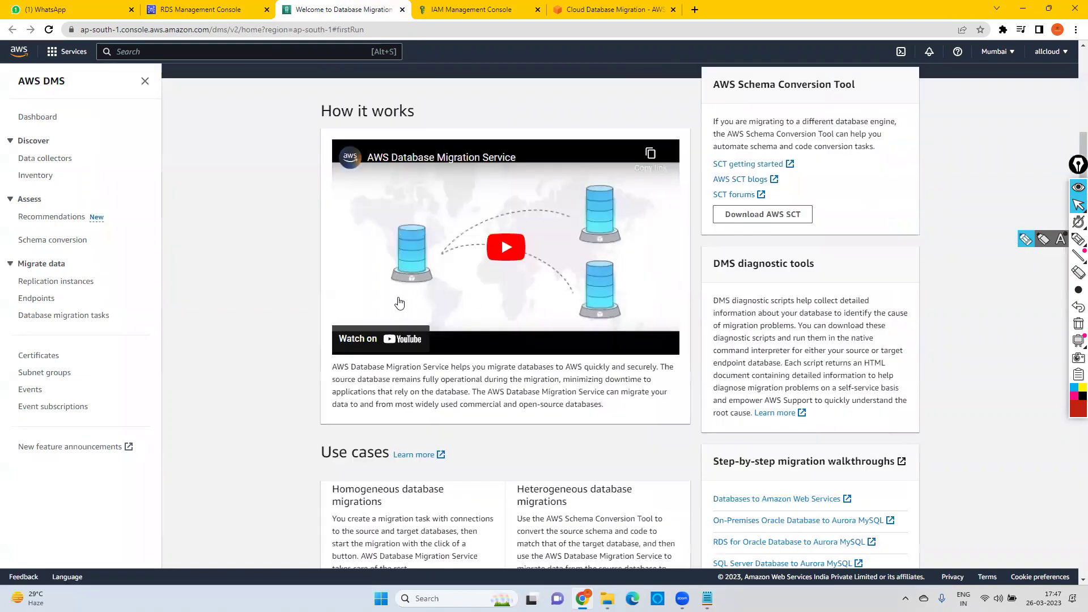
{"action": "scroll", "coordinate": [521, 369], "scroll_direction": "down", "scroll_amount": 3}
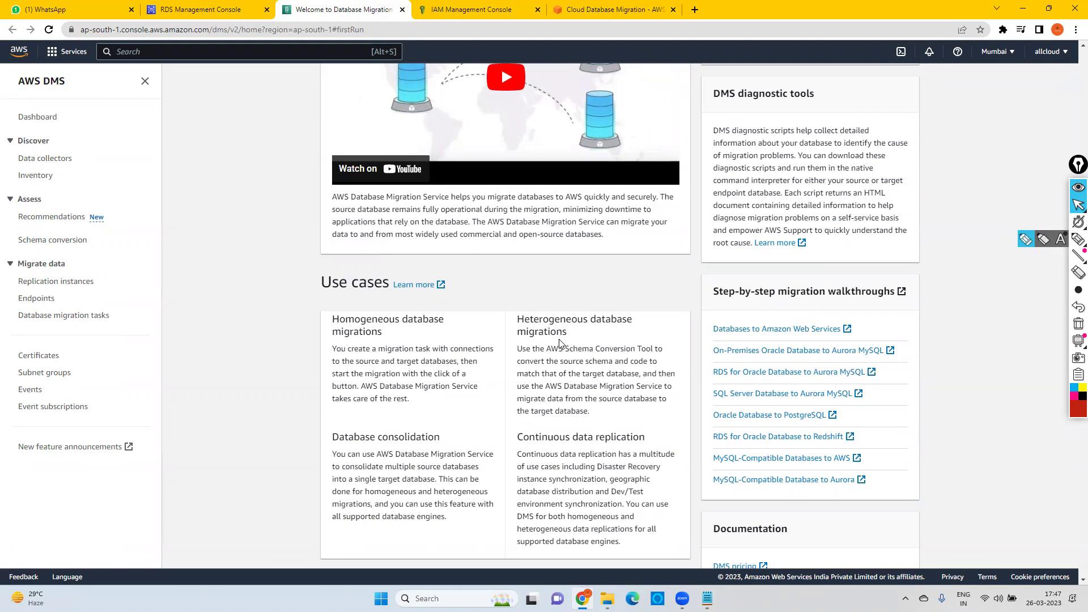
{"action": "scroll", "coordinate": [533, 333], "scroll_direction": "up", "scroll_amount": 2}
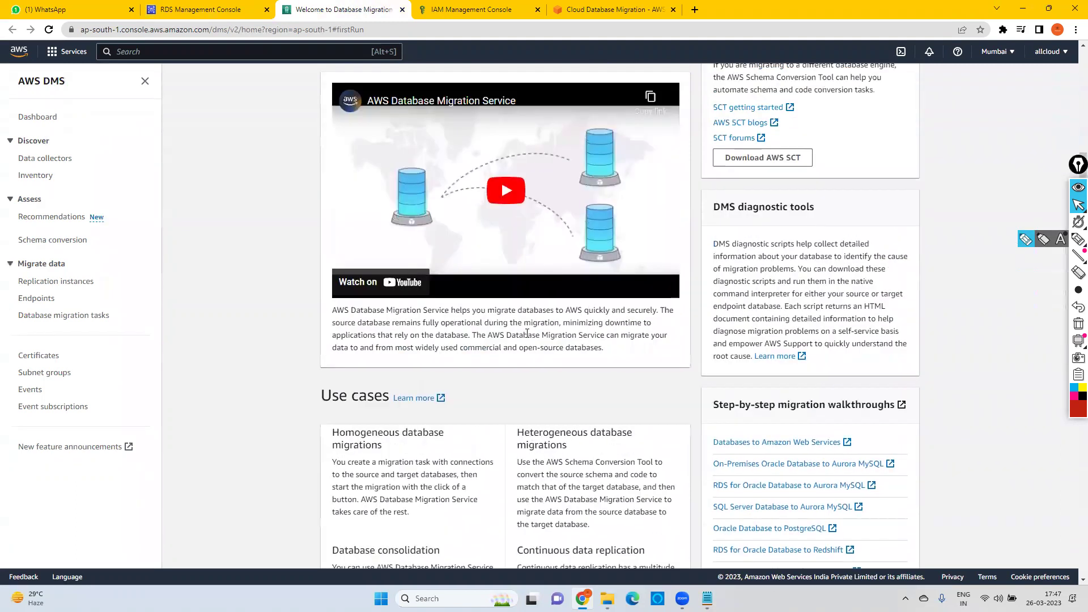
{"action": "scroll", "coordinate": [518, 332], "scroll_direction": "up", "scroll_amount": 1}
{"action": "scroll", "coordinate": [517, 331], "scroll_direction": "up", "scroll_amount": 4}
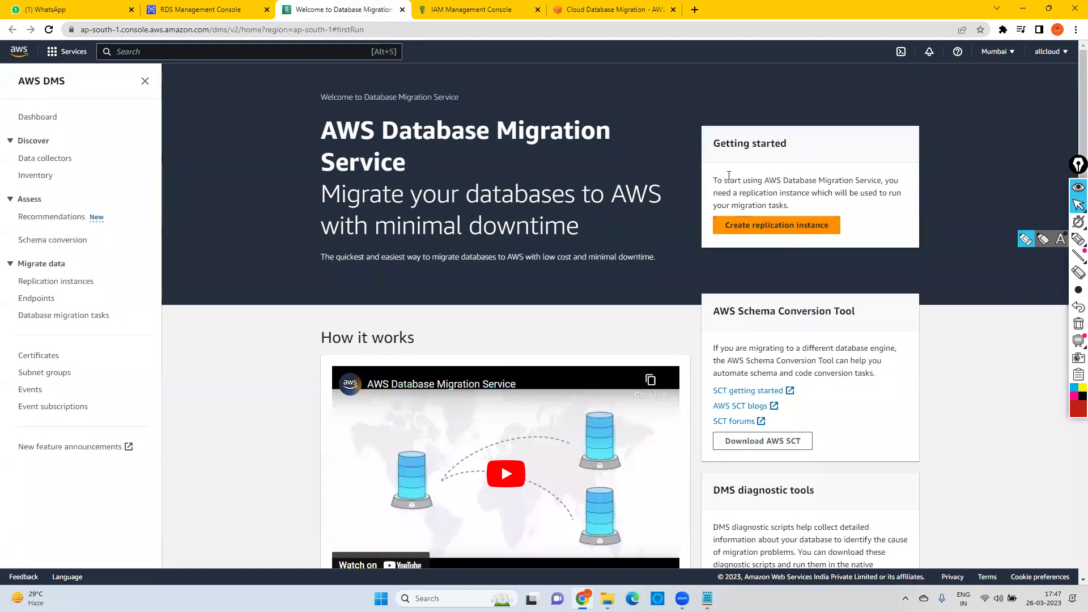
{"action": "left_click_drag", "start_coordinate": [758, 183], "coordinate": [876, 182]}
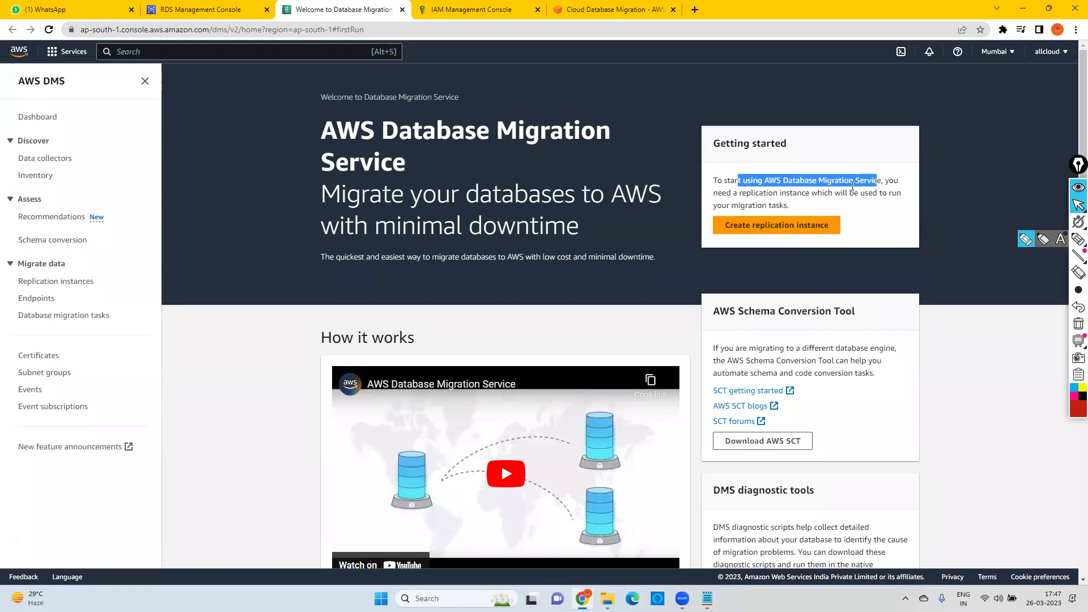
{"action": "left_click_drag", "start_coordinate": [721, 193], "coordinate": [877, 194]}
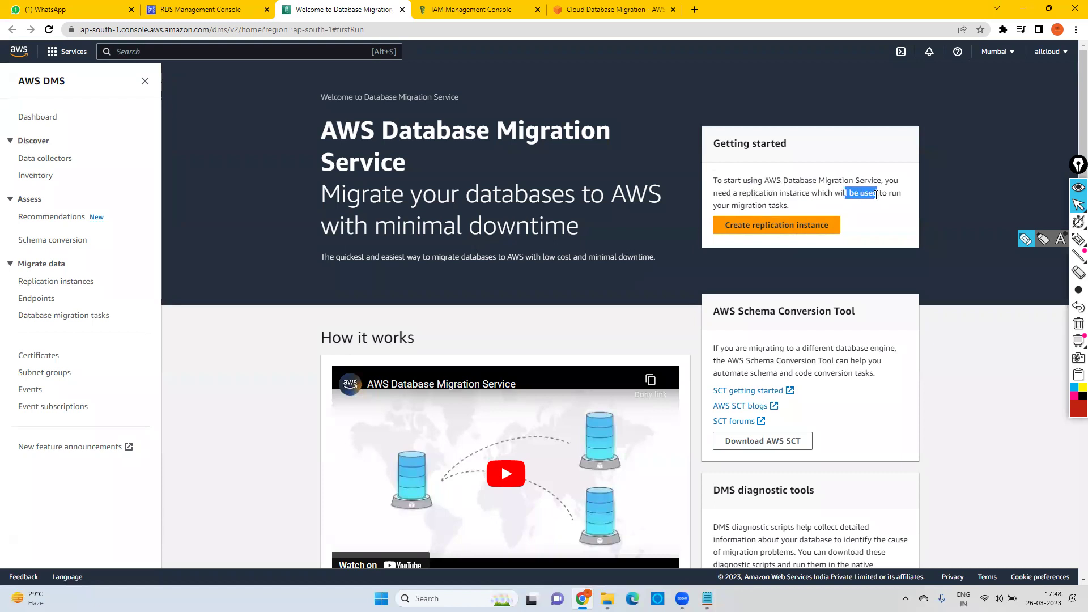
{"action": "left_click_drag", "start_coordinate": [717, 207], "coordinate": [795, 210]}
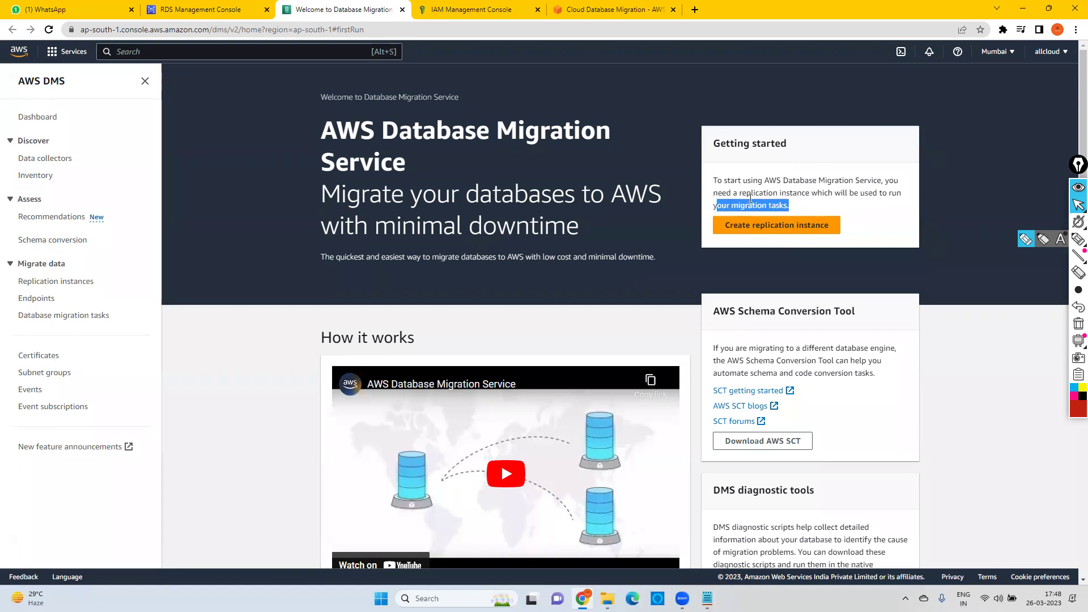
{"action": "left_click_drag", "start_coordinate": [732, 180], "coordinate": [809, 194]}
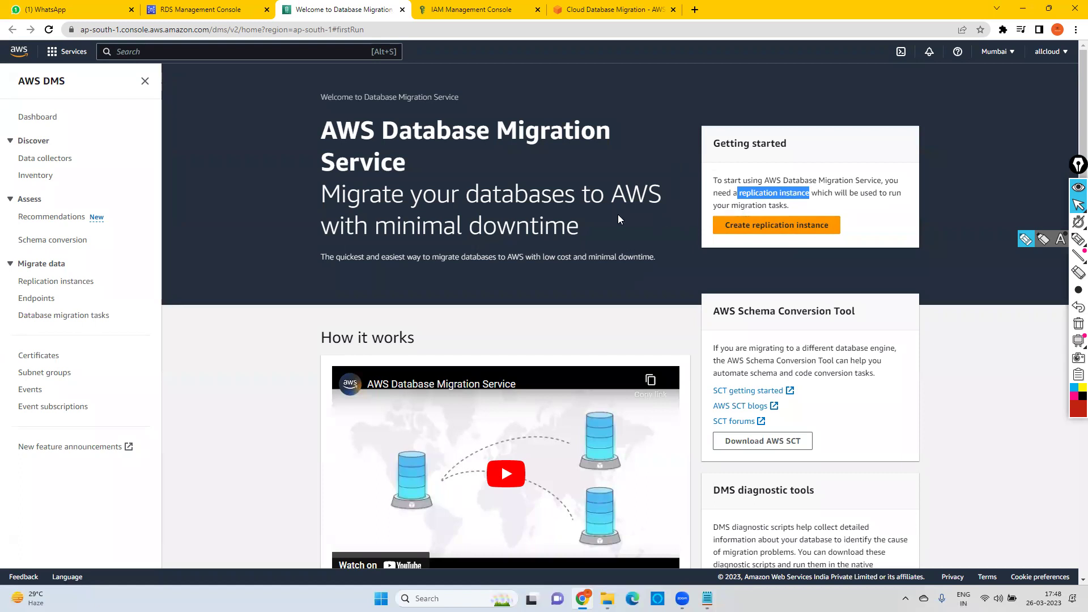
{"action": "left_click", "coordinate": [215, 13]}
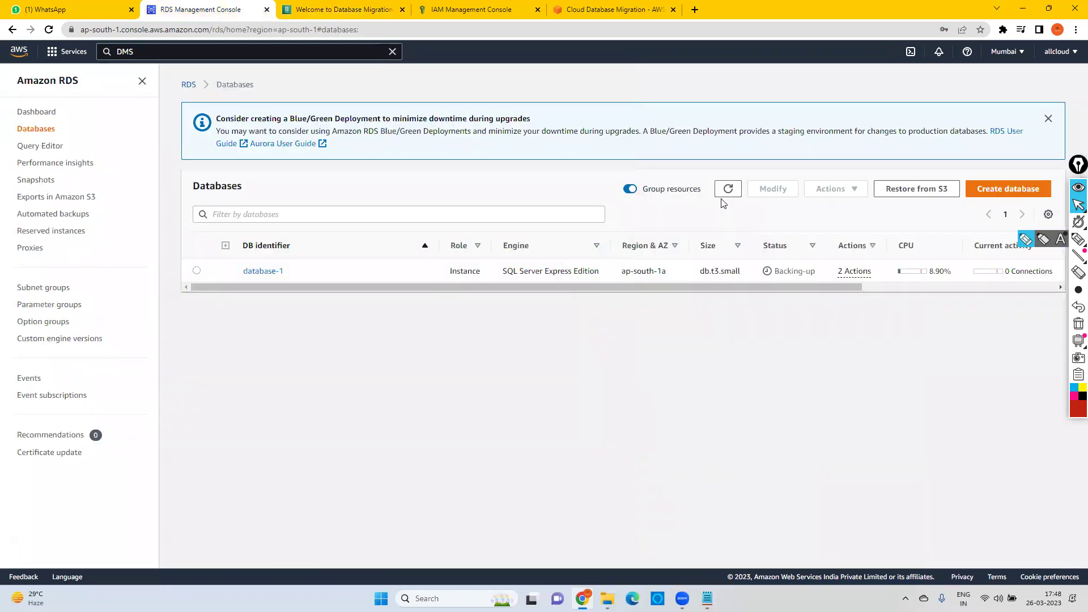
Refresh the databases list, open the now-Available database-1 and select its endpoint address.
{"action": "left_click", "coordinate": [733, 365]}
{"action": "left_click", "coordinate": [732, 191]}
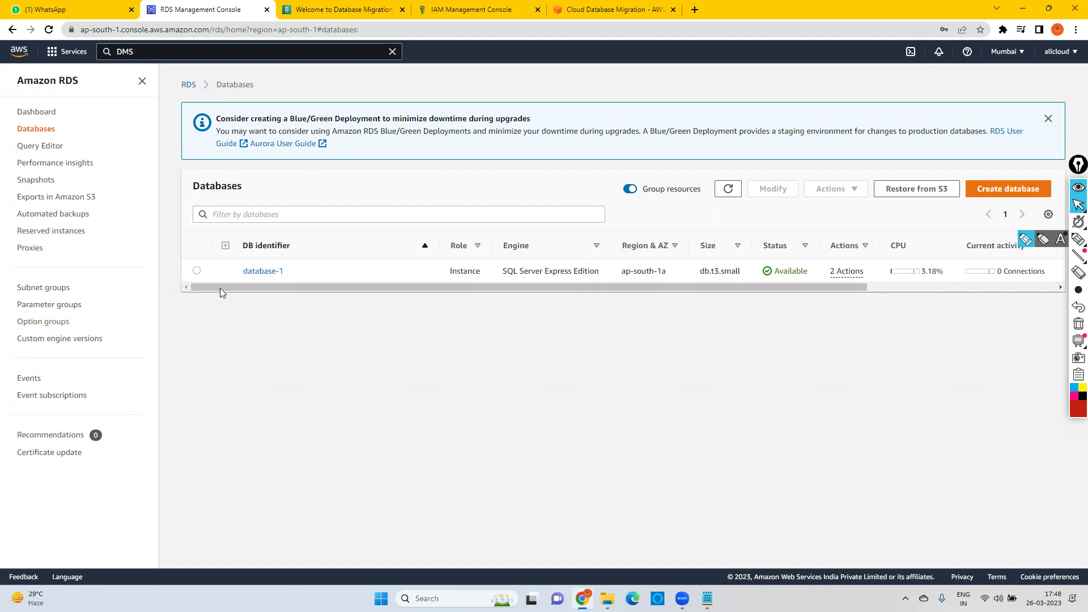
{"action": "left_click", "coordinate": [253, 273]}
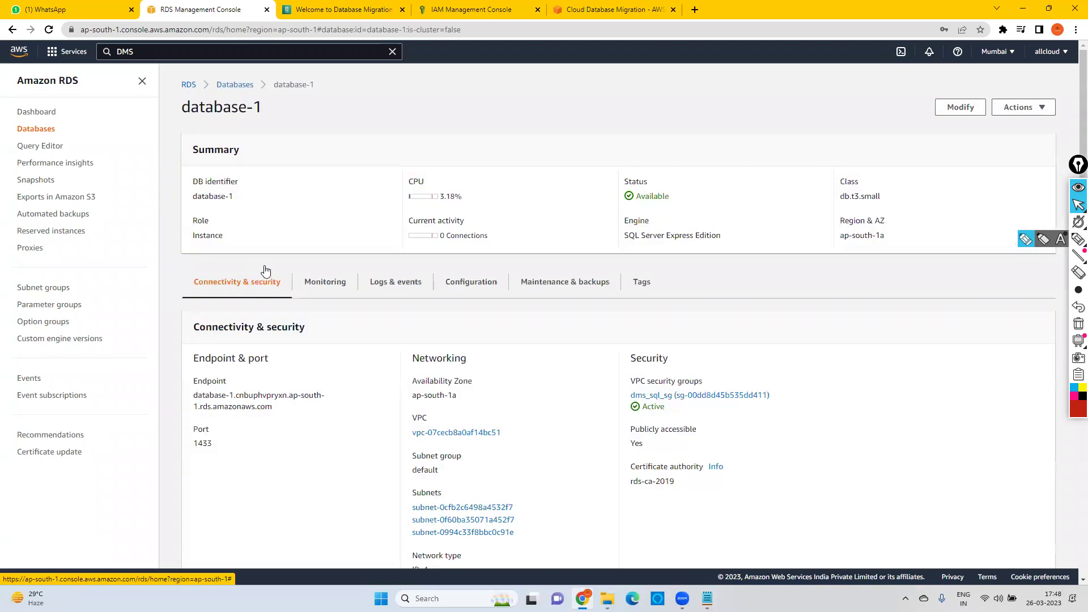
{"action": "left_click_drag", "start_coordinate": [193, 395], "coordinate": [274, 408]}
{"action": "key", "text": "ctrl+c"}
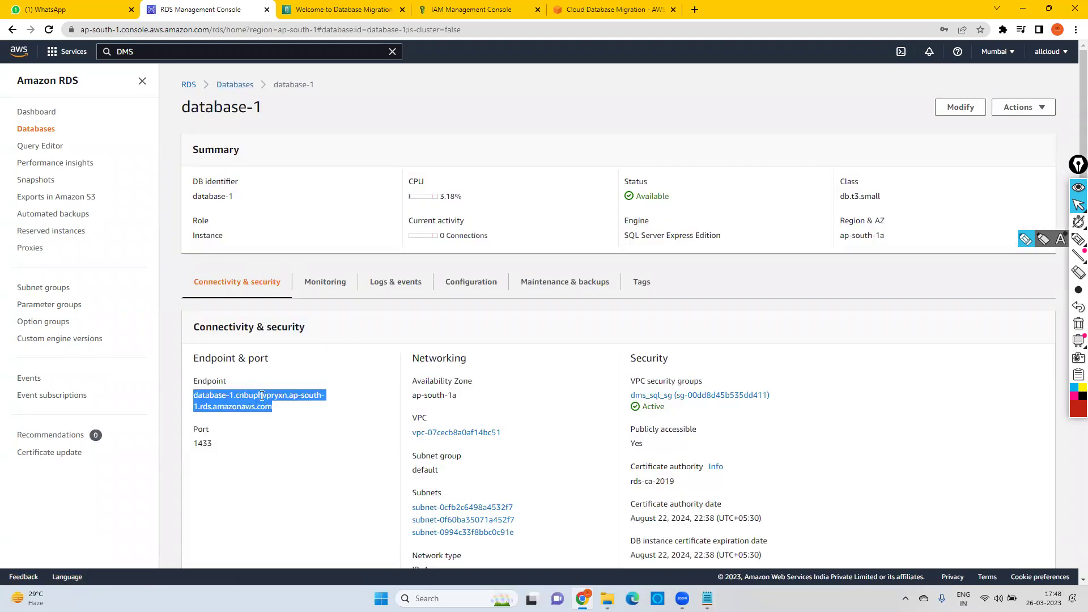
{"action": "left_click", "coordinate": [453, 598]}
{"action": "type", "text": "sl"}
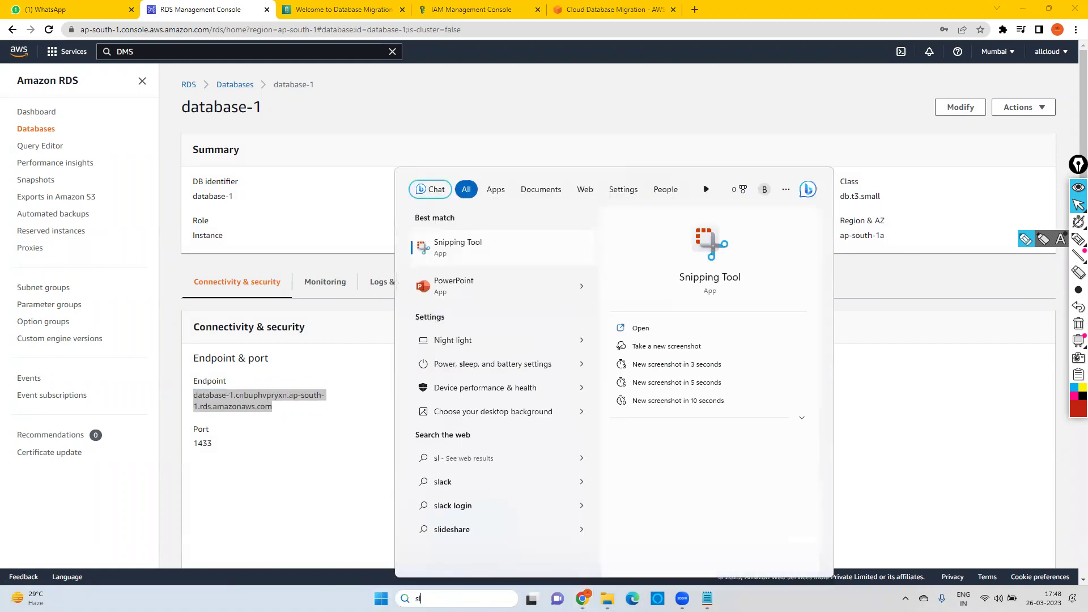
Launch SSMS 18 and connect to the pasted database-1 endpoint using SQL Server login and password.
{"action": "key", "text": "BackSpace"}
{"action": "key", "text": "BackSpace"}
{"action": "type", "text": "sql"}
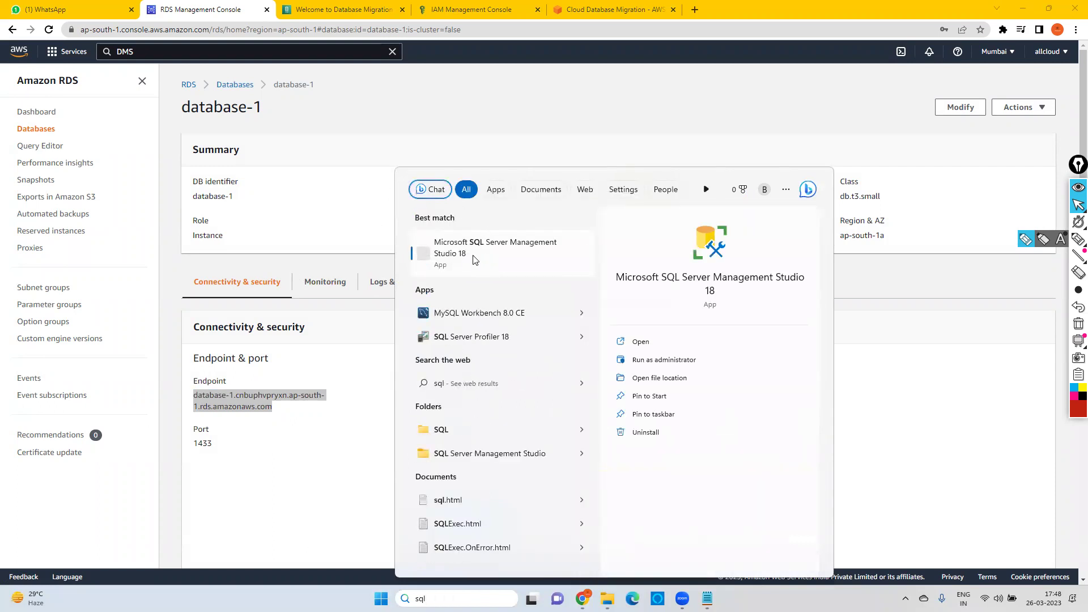
{"action": "left_click", "coordinate": [473, 255]}
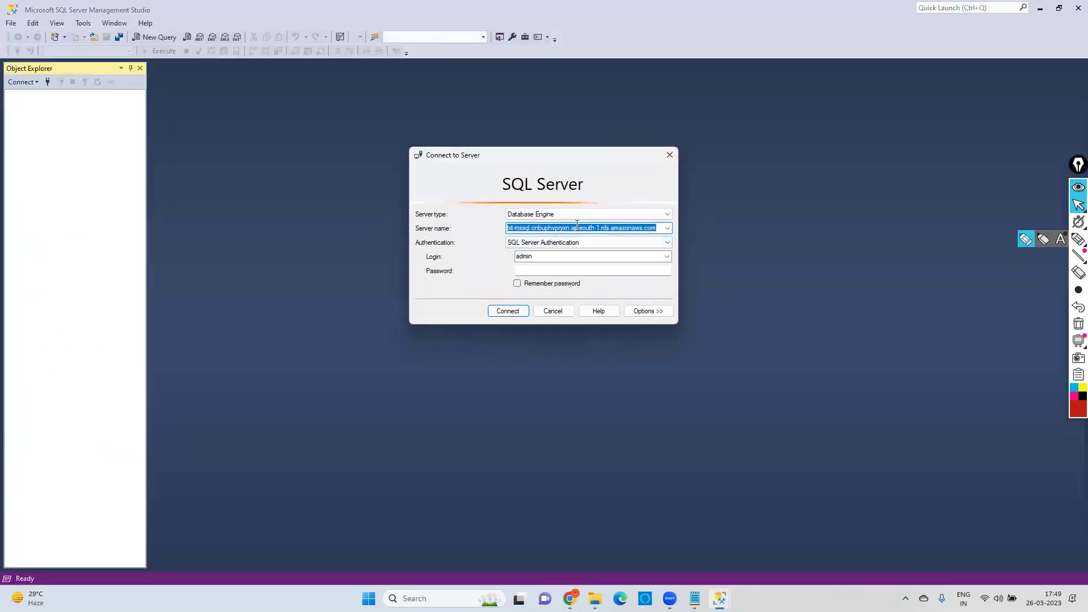
{"action": "key", "text": "ctrl+v"}
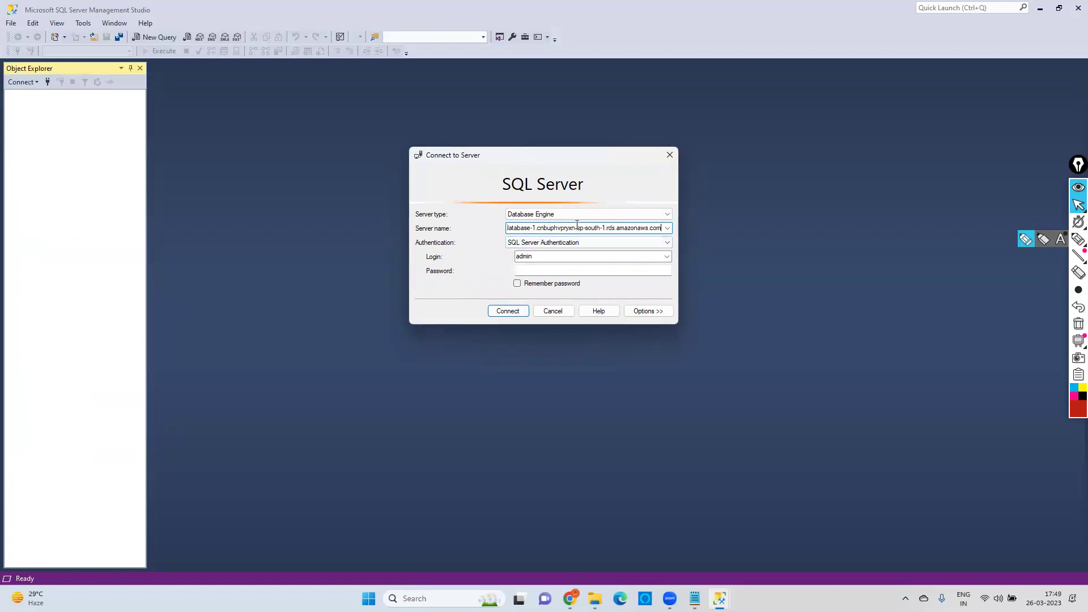
{"action": "left_click", "coordinate": [536, 255]}
{"action": "left_click", "coordinate": [532, 269]}
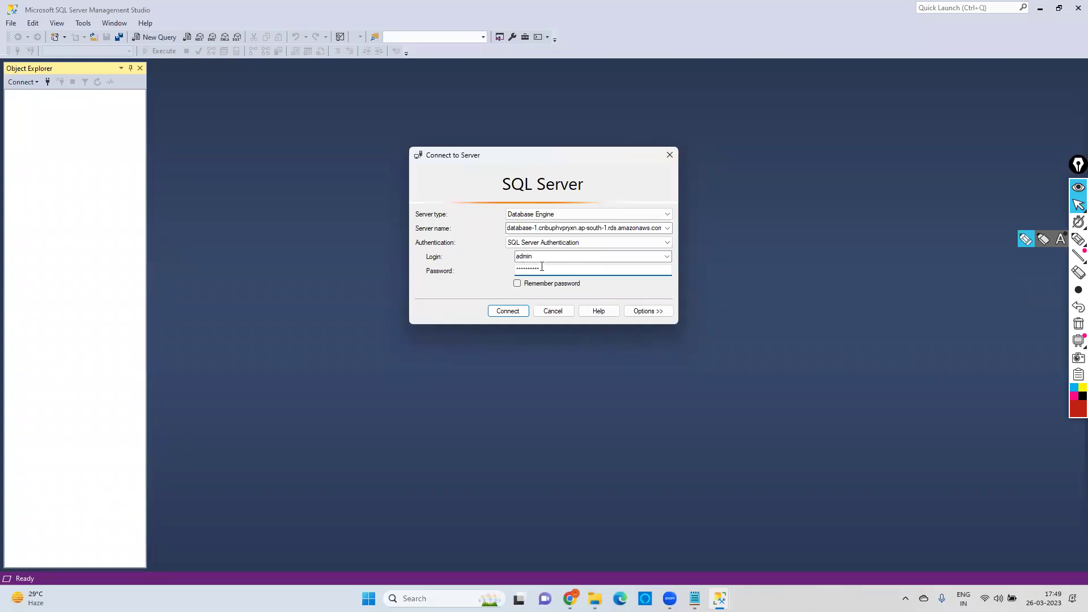
{"action": "left_click", "coordinate": [510, 312]}
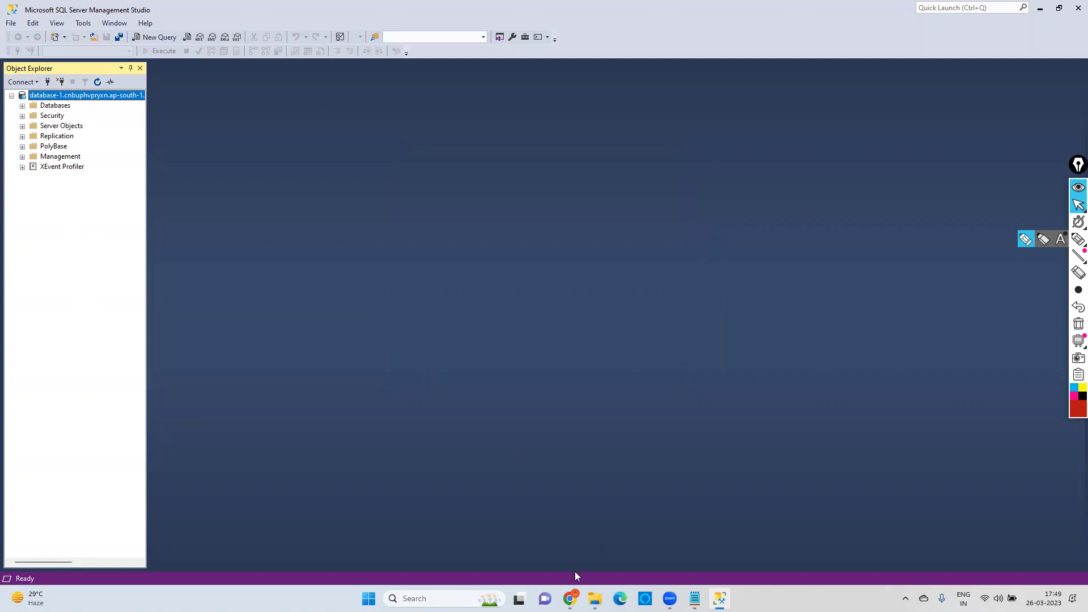
{"action": "left_click", "coordinate": [569, 599]}
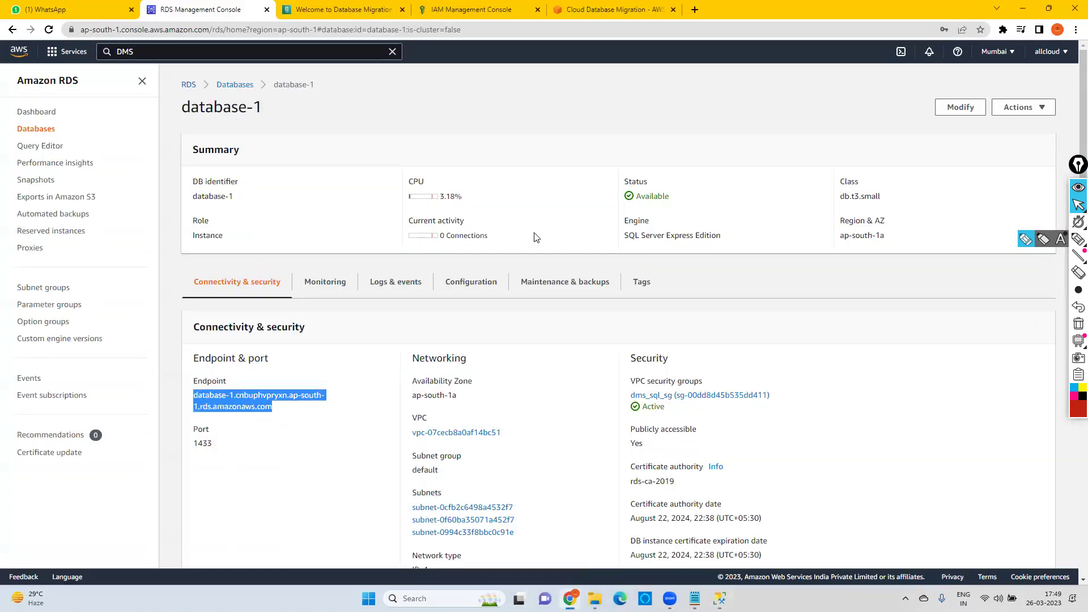
Google creating an MSSQL table, open the Data to Fish tutorial and mark 'CREATE DATABASE test_database'.
{"action": "left_click", "coordinate": [694, 10]}
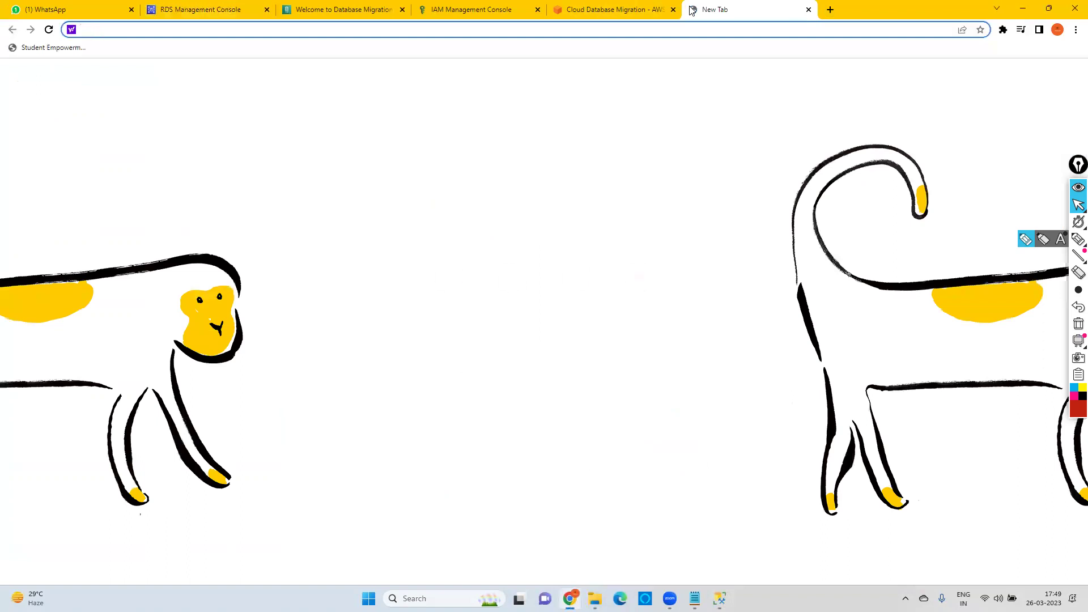
{"action": "type", "text": "google.com"}
{"action": "key", "text": "Return"}
{"action": "type", "text": "create"}
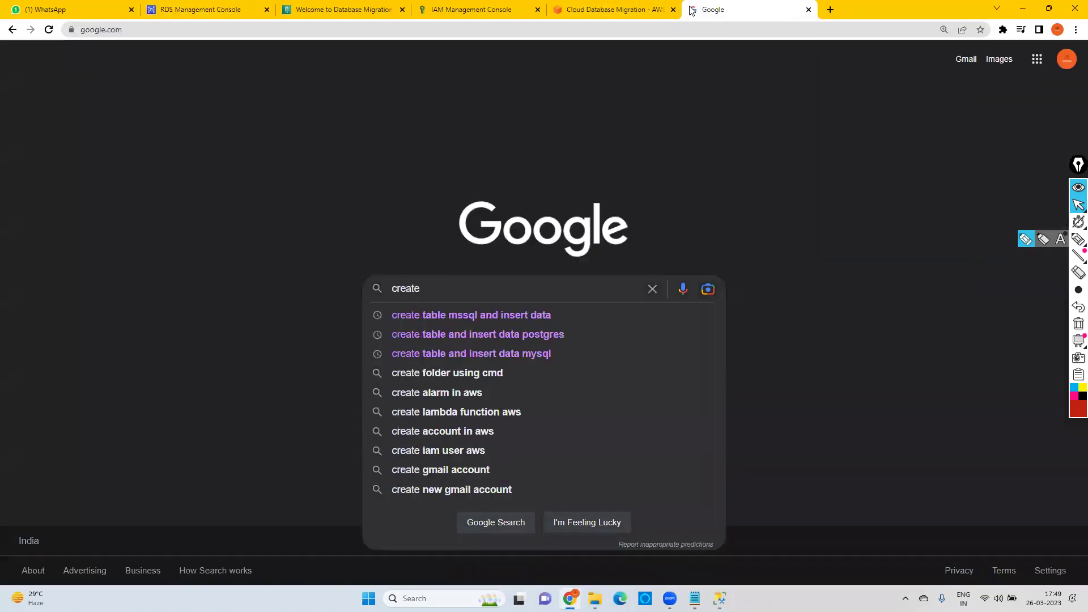
{"action": "left_click", "coordinate": [469, 315]}
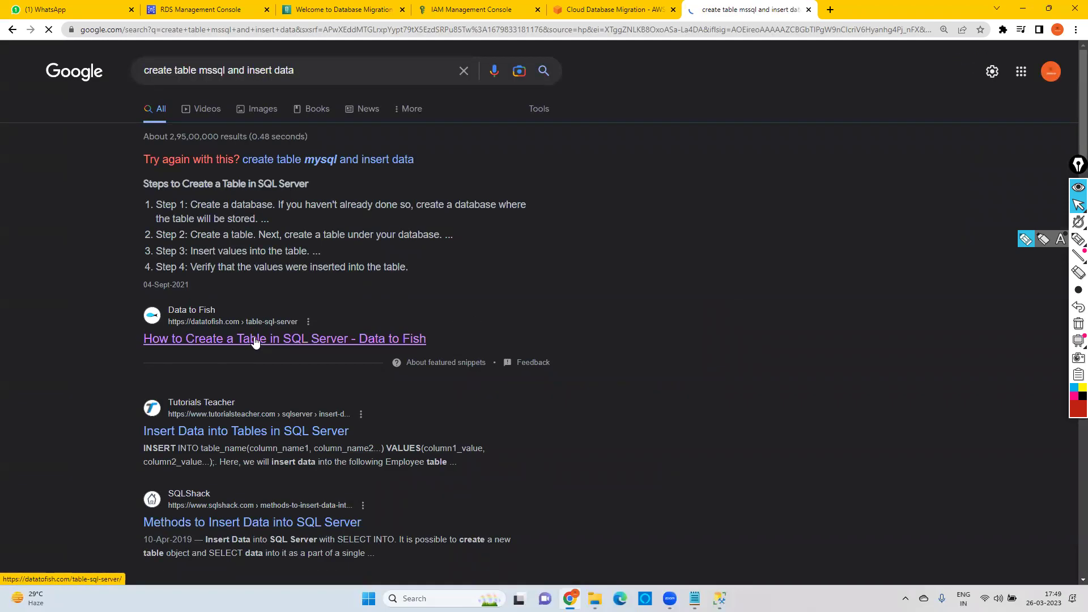
{"action": "left_click", "coordinate": [255, 340]}
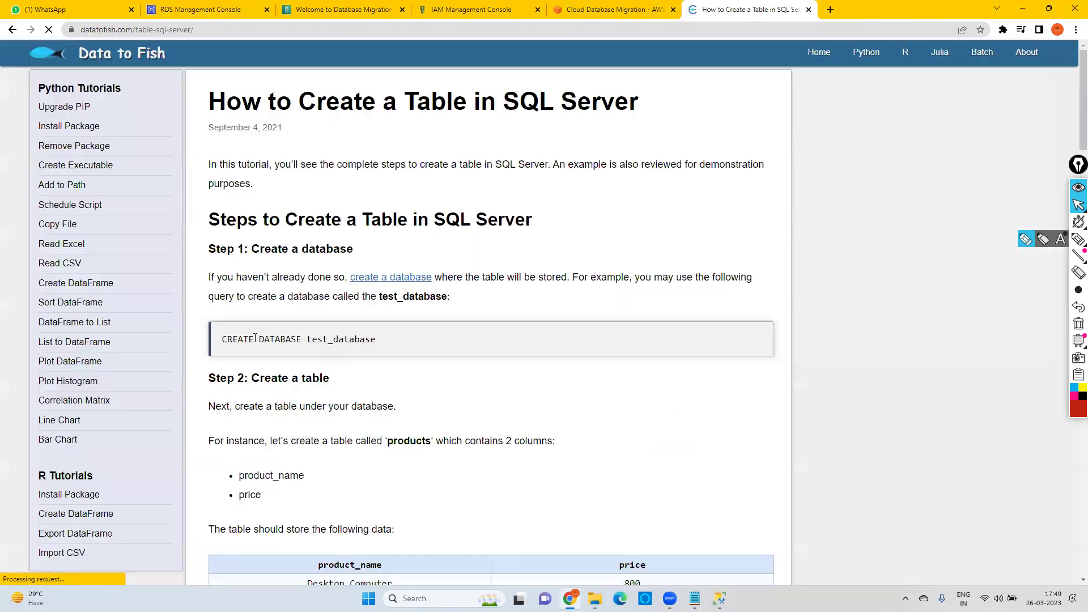
{"action": "scroll", "coordinate": [238, 191], "scroll_direction": "down", "scroll_amount": 3}
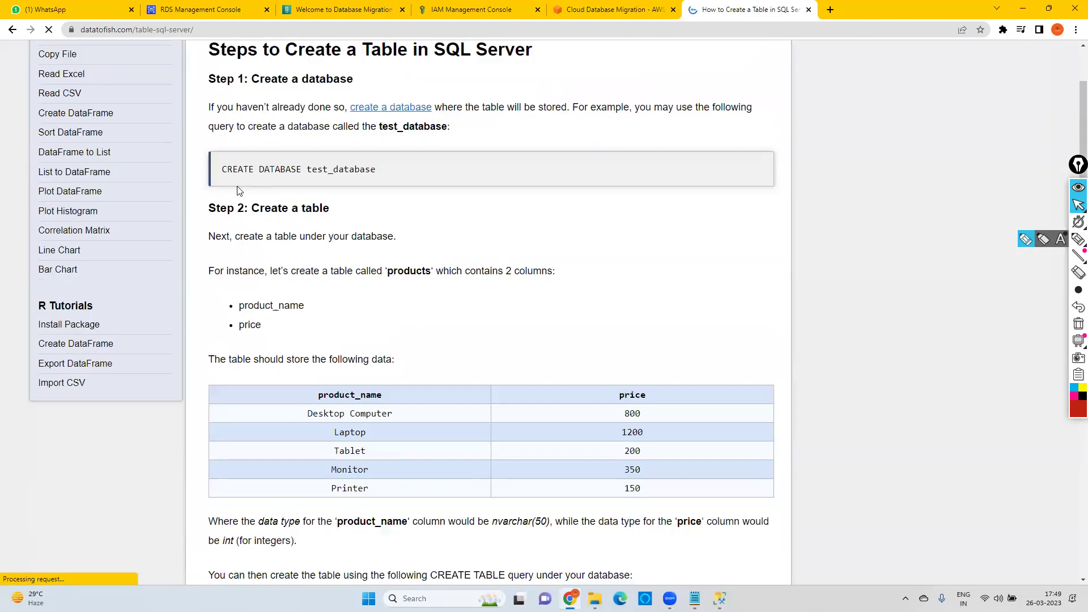
{"action": "left_click_drag", "start_coordinate": [224, 173], "coordinate": [395, 171]}
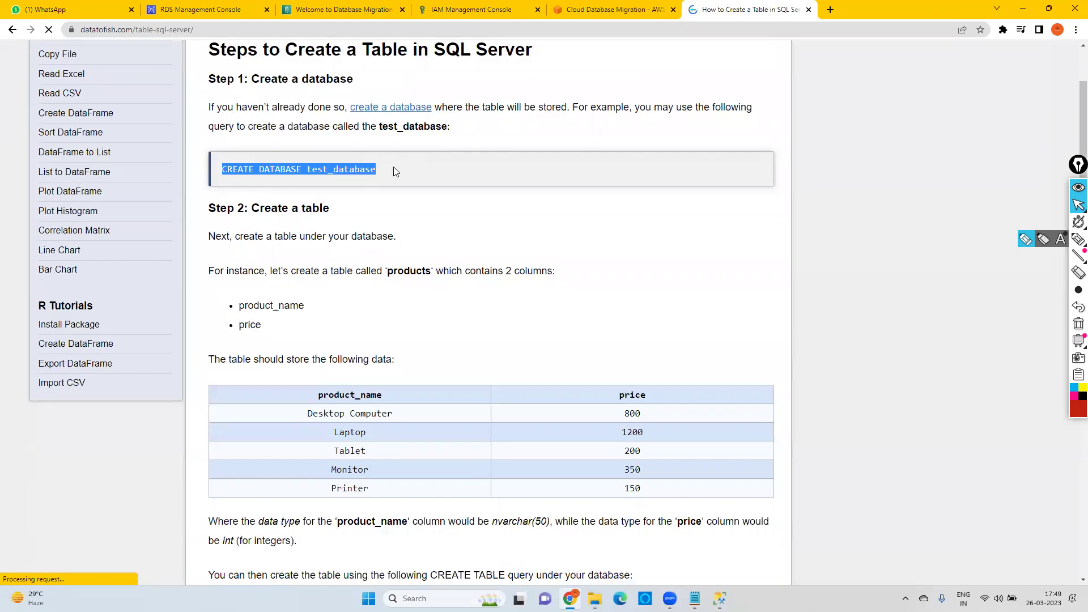
{"action": "key", "text": "alt+Tab"}
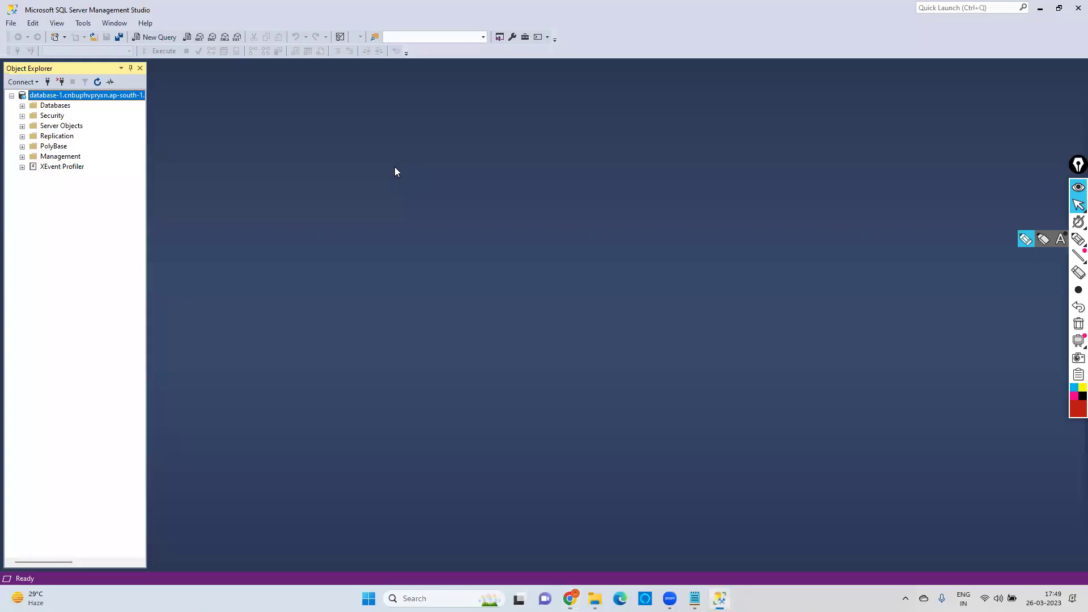
Create a new database named test_database via Databases > New Database.
{"action": "right_click", "coordinate": [59, 96]}
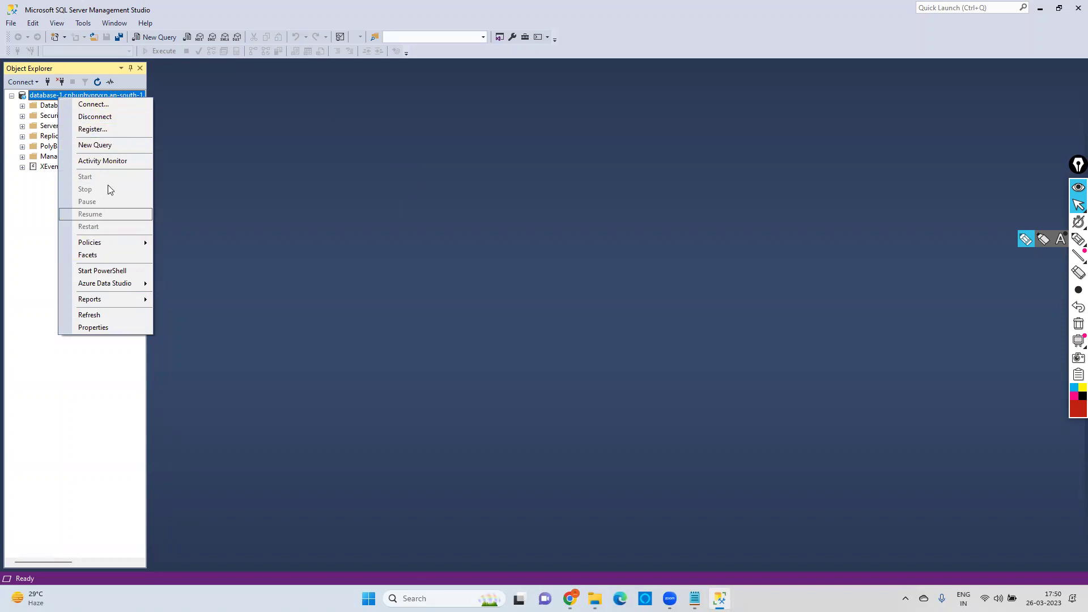
{"action": "left_click", "coordinate": [193, 179]}
{"action": "right_click", "coordinate": [57, 107]}
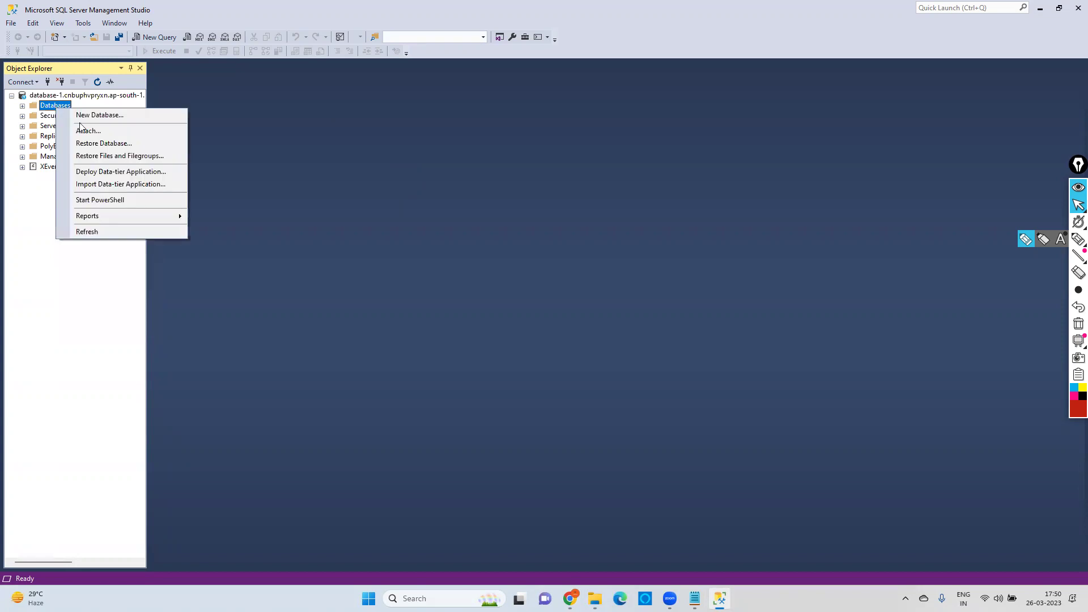
{"action": "left_click", "coordinate": [107, 115]}
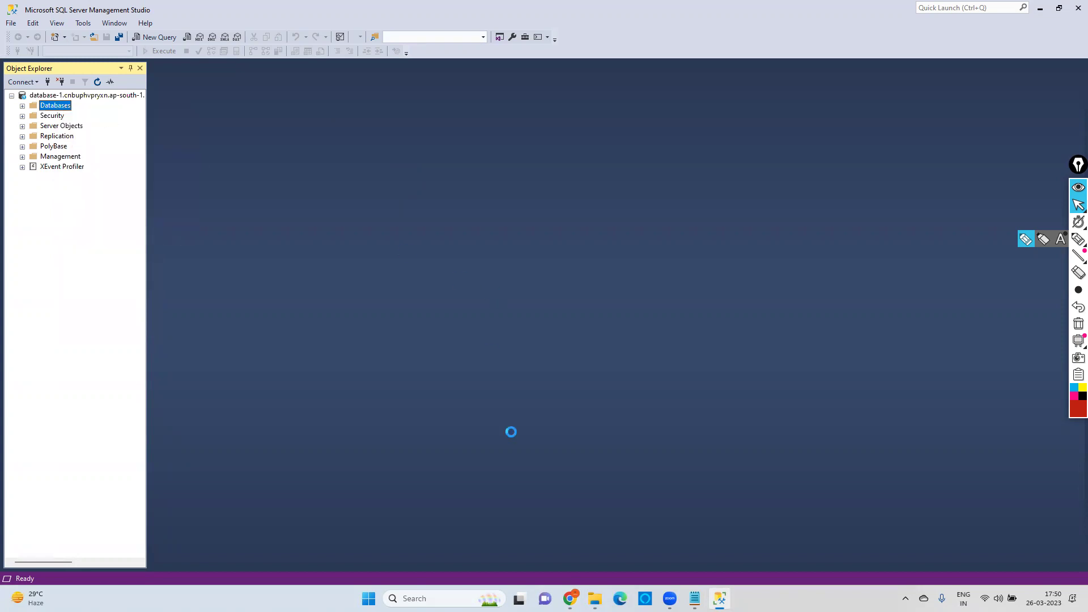
{"action": "left_click", "coordinate": [569, 598]}
{"action": "left_click_drag", "start_coordinate": [306, 171], "coordinate": [375, 171]}
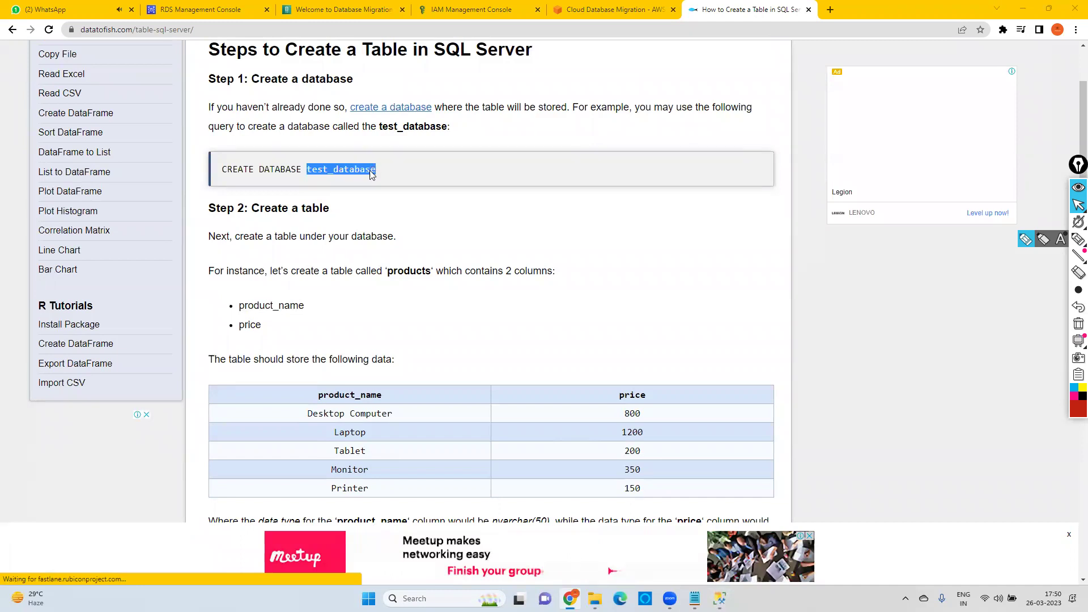
{"action": "key", "text": "alt+Tab"}
{"action": "mouse_move", "coordinate": [719, 598]}
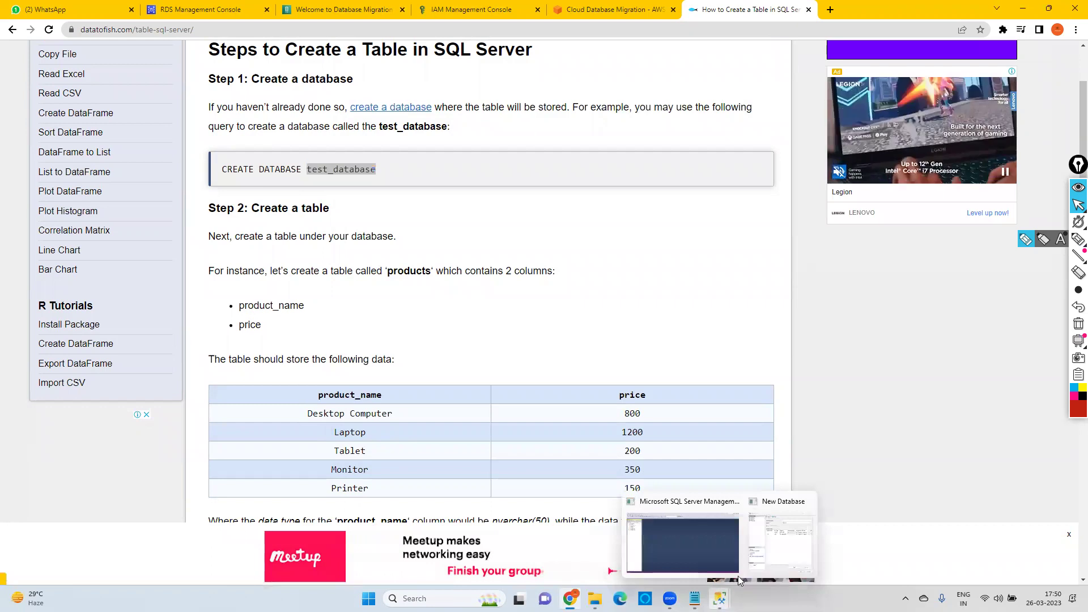
{"action": "left_click", "coordinate": [773, 544]}
{"action": "type", "text": "test_database"}
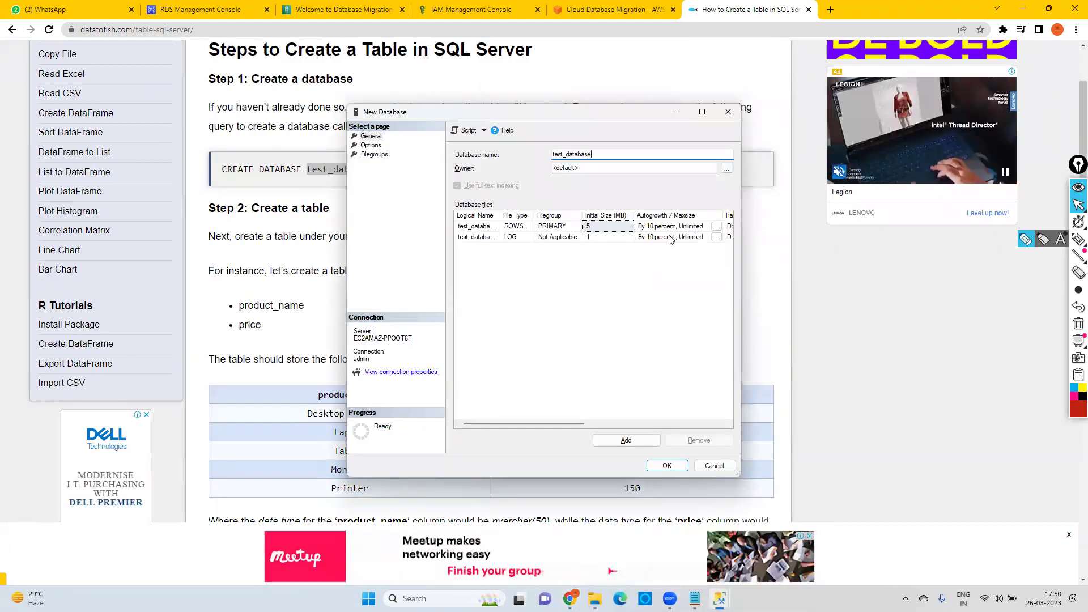
{"action": "left_click", "coordinate": [661, 466]}
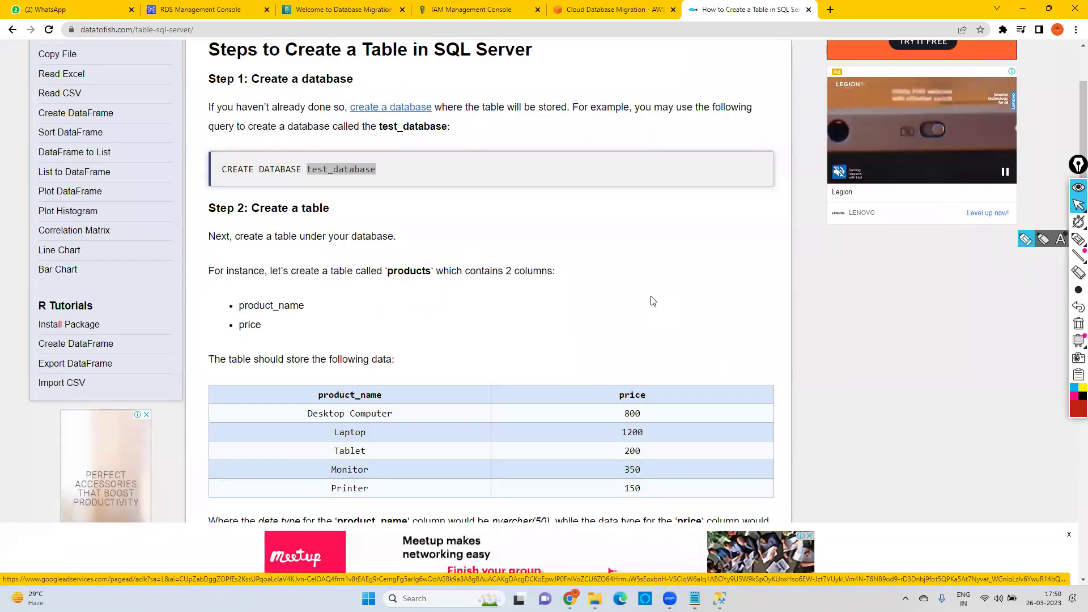
Select the tutorial's CREATE TABLE products statement to copy into Management Studio.
{"action": "scroll", "coordinate": [352, 284], "scroll_direction": "down", "scroll_amount": 1}
{"action": "scroll", "coordinate": [351, 284], "scroll_direction": "down", "scroll_amount": 5}
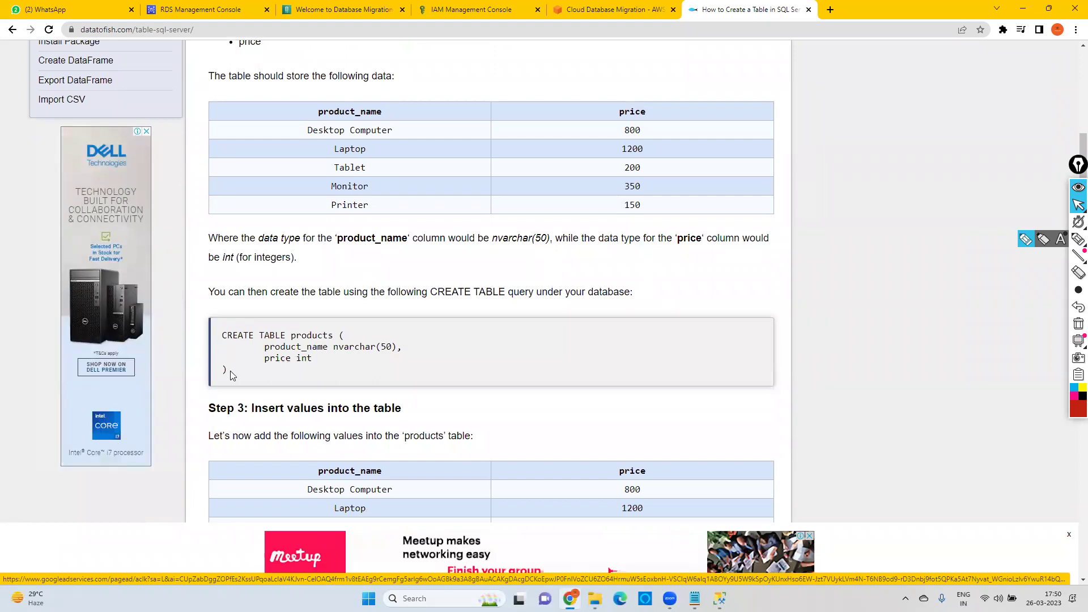
{"action": "left_click_drag", "start_coordinate": [222, 334], "coordinate": [285, 367]}
{"action": "key", "text": "ctrl+c"}
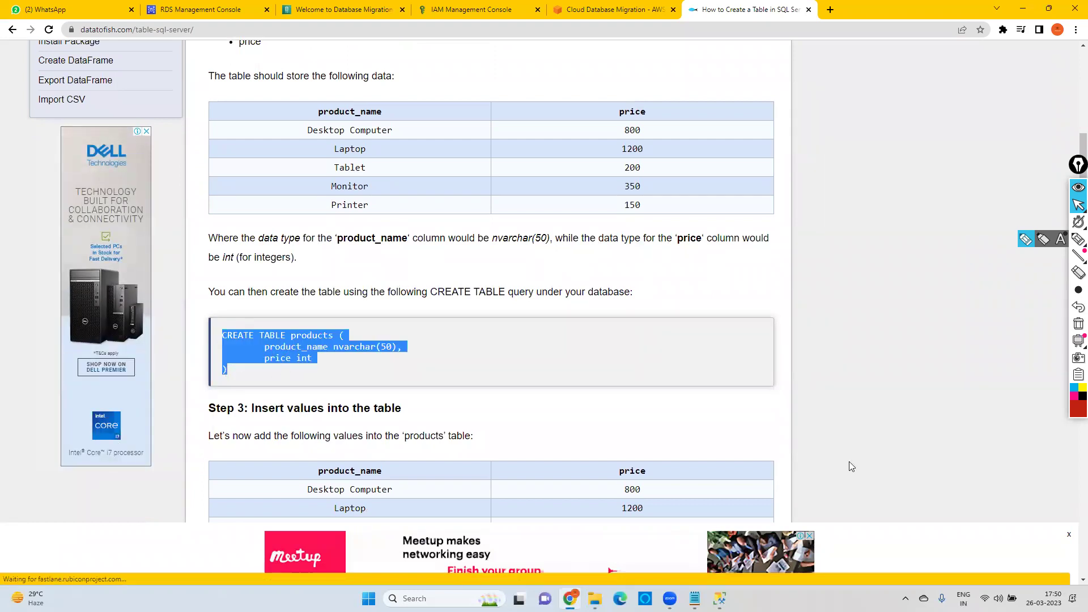
{"action": "left_click", "coordinate": [719, 599]}
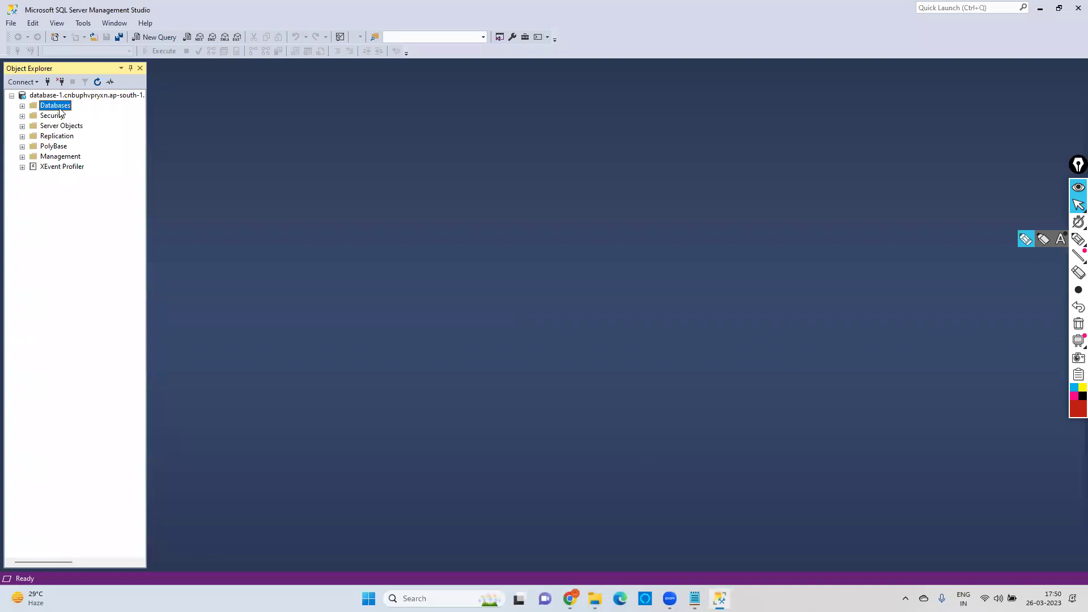
In a new test_database query, paste CREATE TABLE products, change nvarchar(50) to varchar(50), and execute.
{"action": "left_click", "coordinate": [21, 107]}
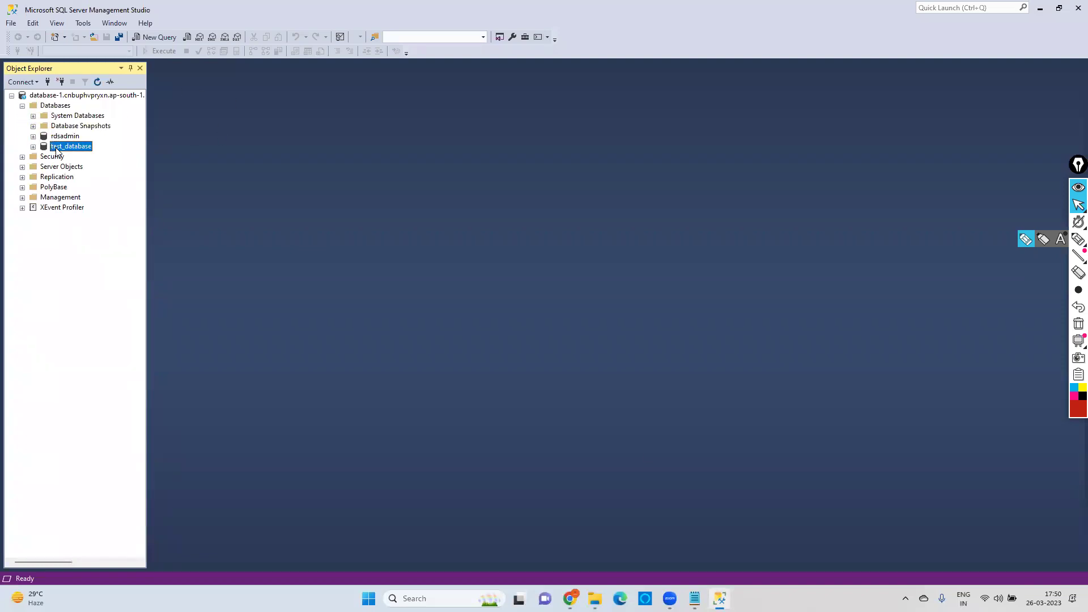
{"action": "right_click", "coordinate": [58, 148]}
{"action": "left_click", "coordinate": [94, 167]}
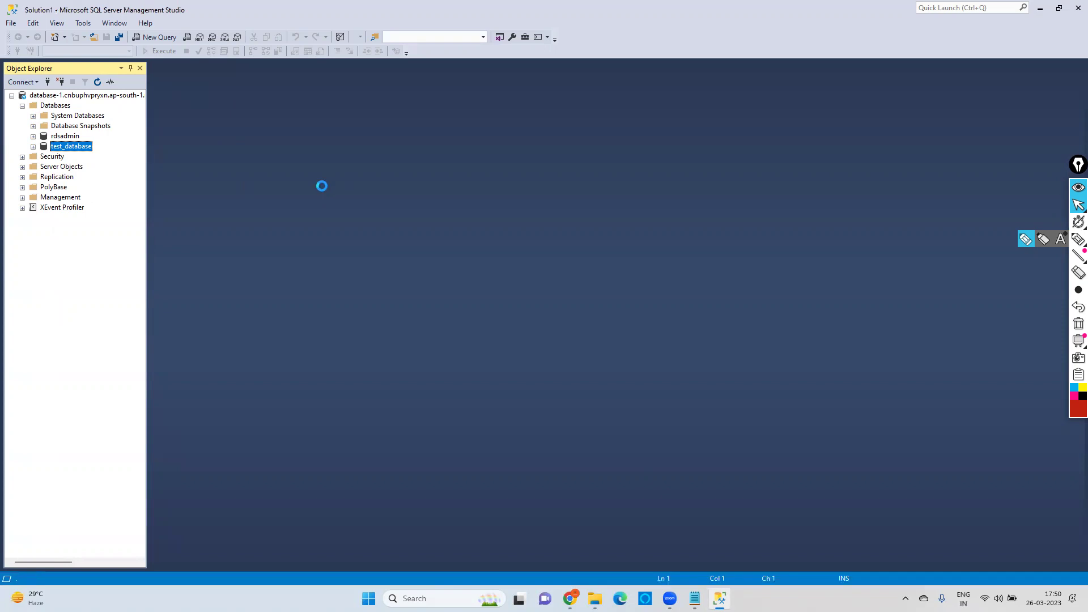
{"action": "key", "text": "ctrl+v"}
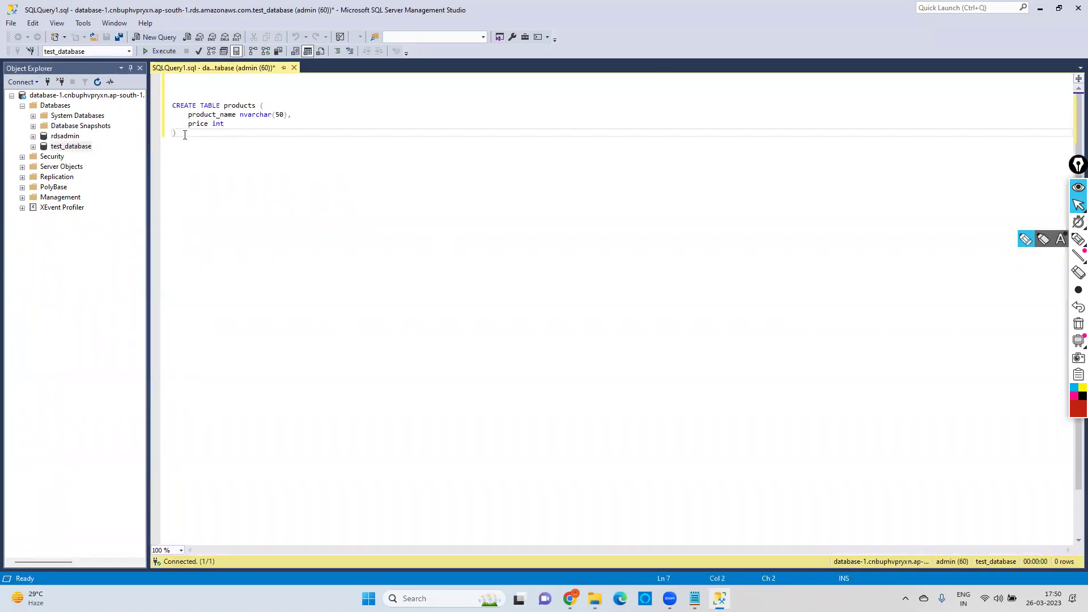
{"action": "double_click", "coordinate": [233, 105]}
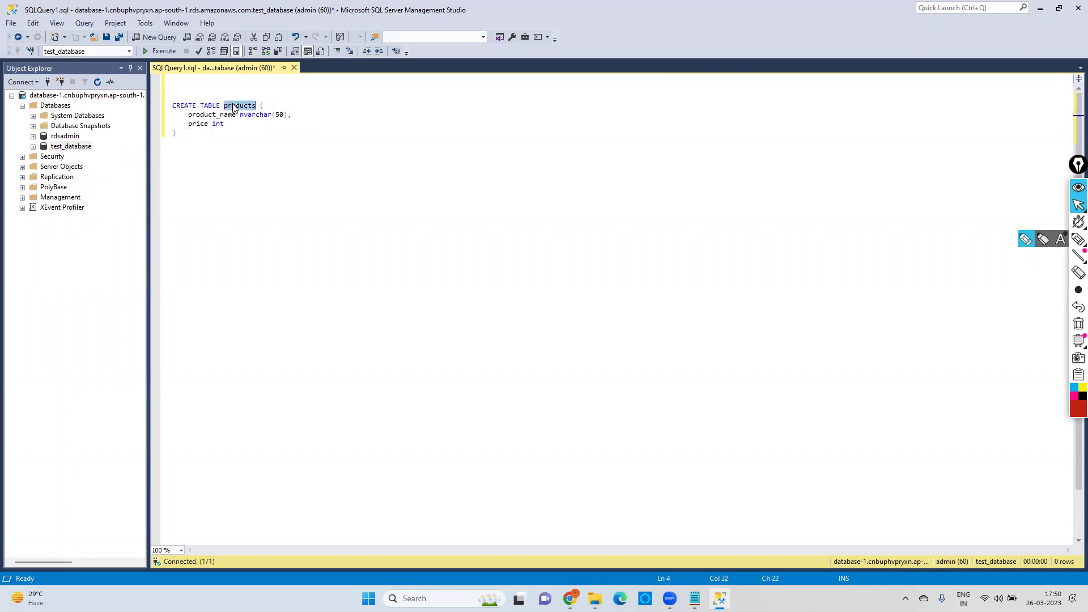
{"action": "double_click", "coordinate": [205, 112]}
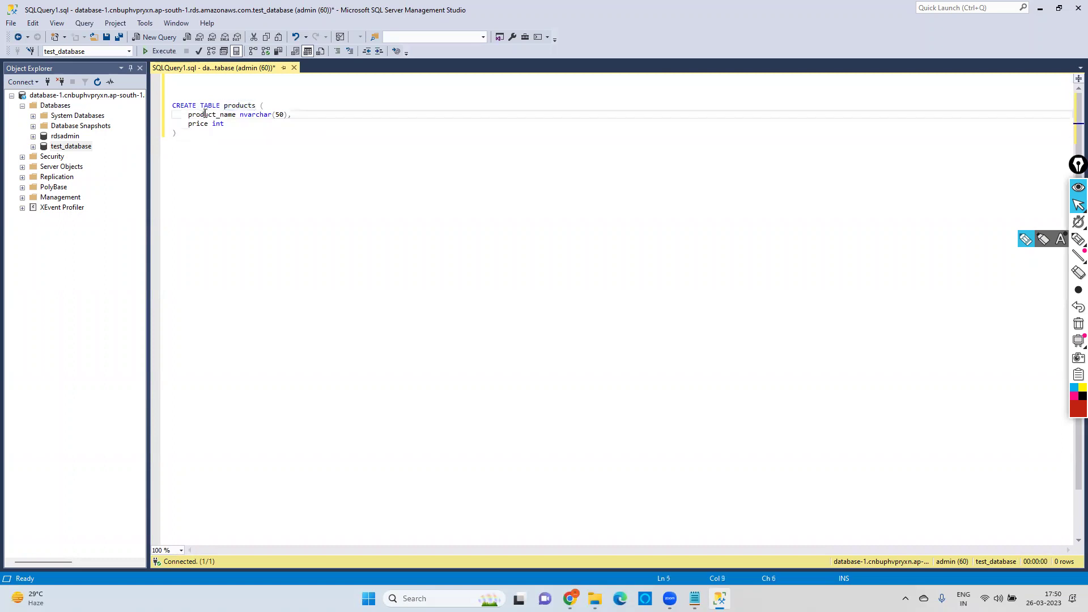
{"action": "left_click", "coordinate": [244, 117]}
{"action": "key", "text": "BackSpace"}
{"action": "left_click_drag", "start_coordinate": [186, 140], "coordinate": [172, 105]}
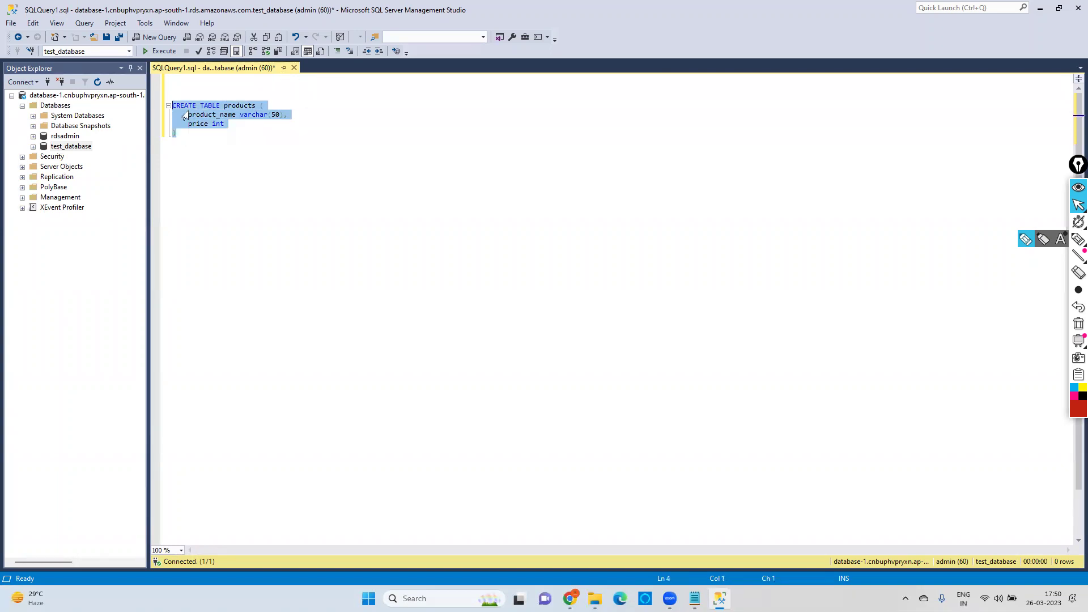
{"action": "left_click", "coordinate": [146, 51]}
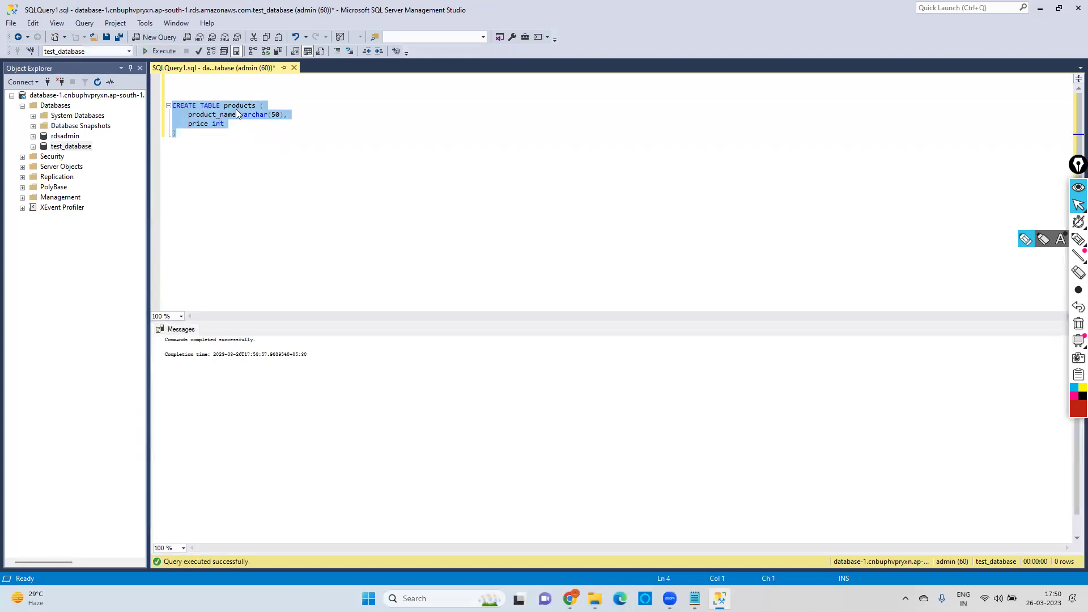
Review the product_name and price columns, then scroll the tutorial to the INSERT step.
{"action": "scroll", "coordinate": [272, 152], "scroll_direction": "up", "scroll_amount": 5}
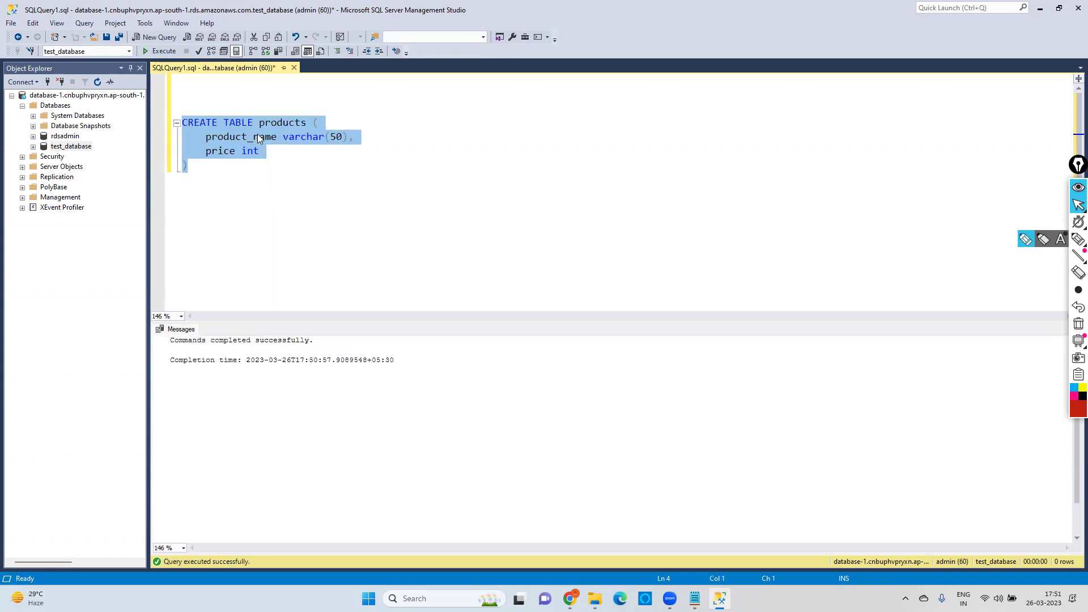
{"action": "left_click", "coordinate": [256, 136]}
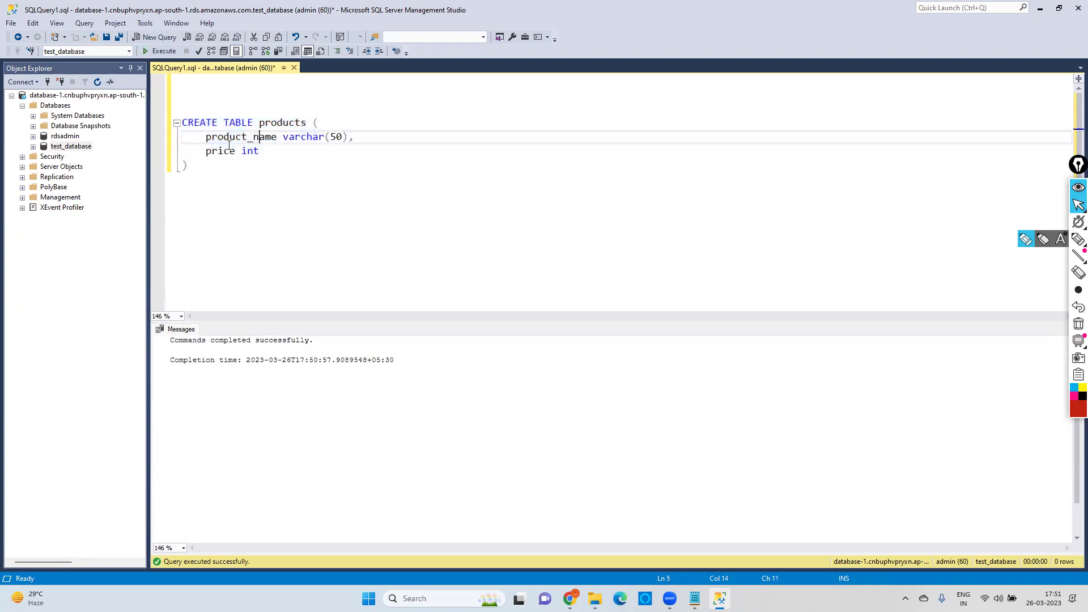
{"action": "double_click", "coordinate": [256, 137]}
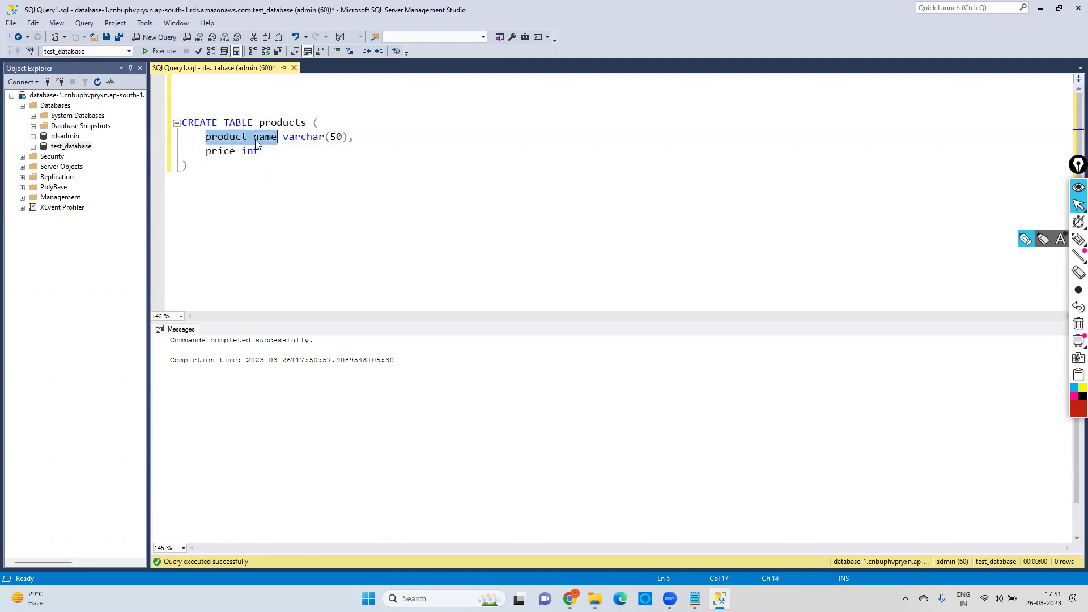
{"action": "double_click", "coordinate": [222, 151]}
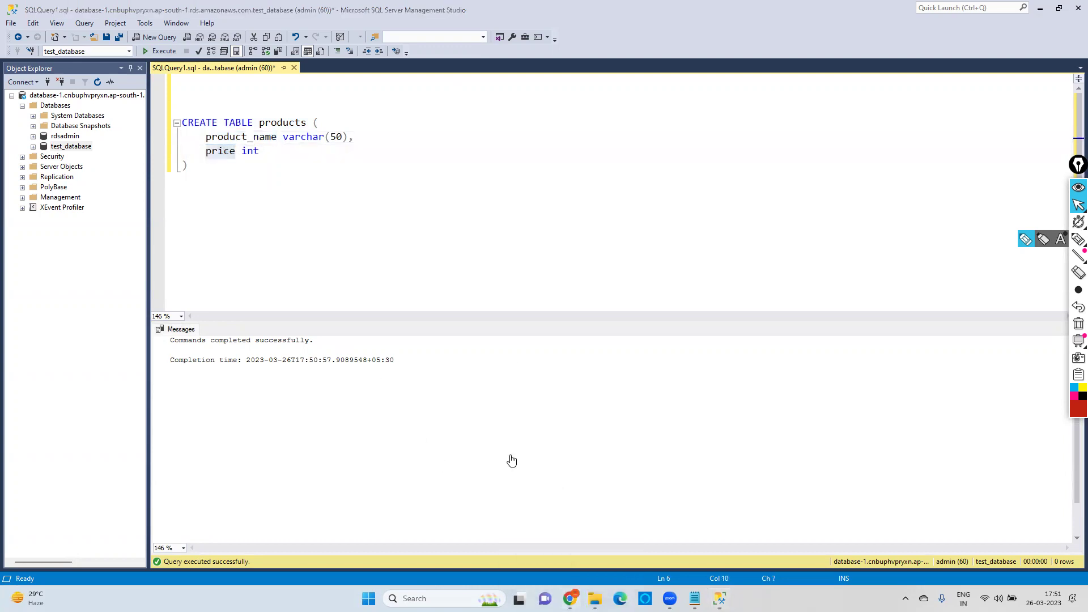
{"action": "key", "text": "alt+Tab"}
{"action": "scroll", "coordinate": [476, 369], "scroll_direction": "down", "scroll_amount": 4}
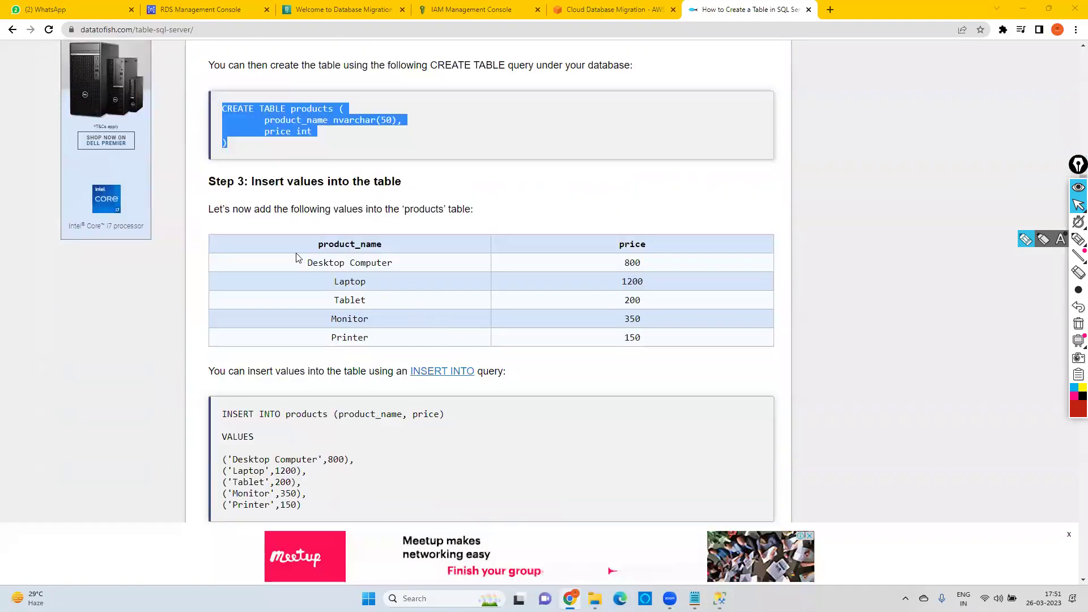
Review the tutorial's product rows and prices, then select the whole INSERT INTO products code sample.
{"action": "double_click", "coordinate": [340, 244]}
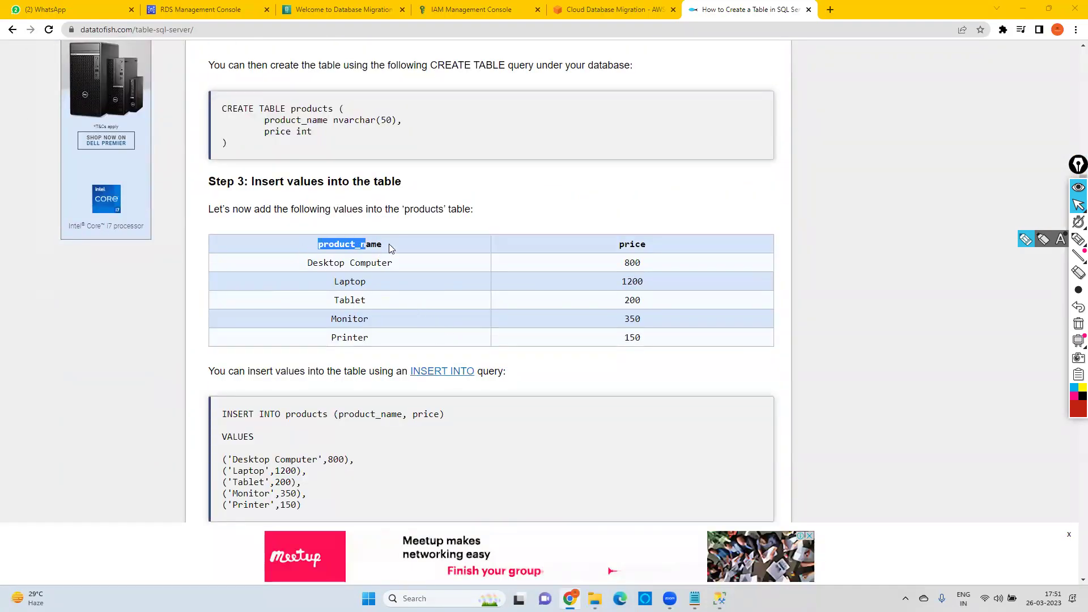
{"action": "left_click_drag", "start_coordinate": [614, 244], "coordinate": [651, 249]}
{"action": "left_click_drag", "start_coordinate": [306, 266], "coordinate": [486, 272]}
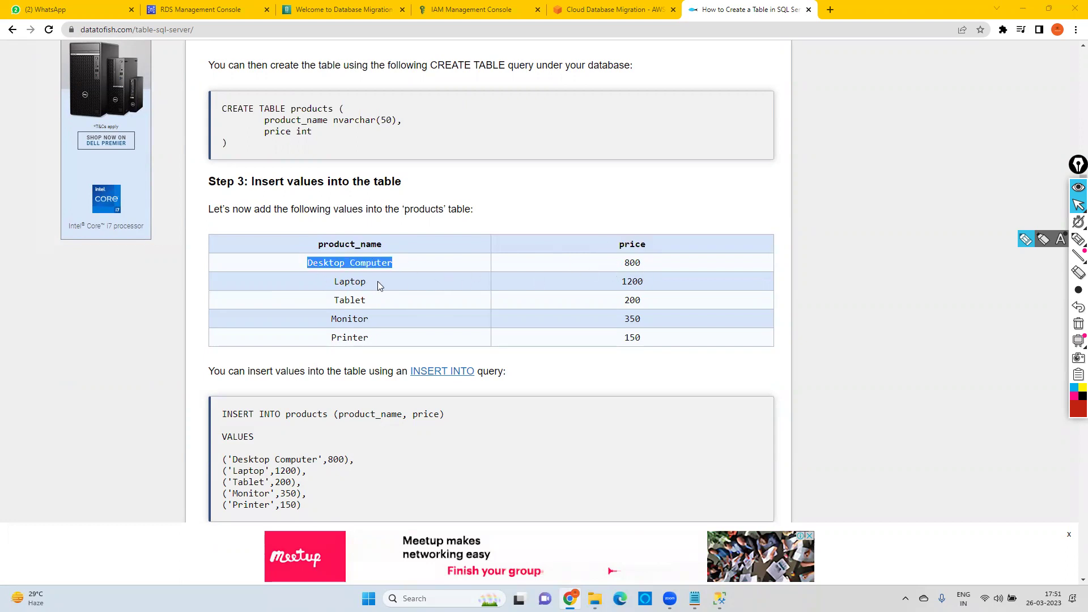
{"action": "double_click", "coordinate": [349, 282]}
{"action": "left_click", "coordinate": [350, 283]}
{"action": "double_click", "coordinate": [649, 285]}
{"action": "left_click_drag", "start_coordinate": [340, 300], "coordinate": [367, 301]}
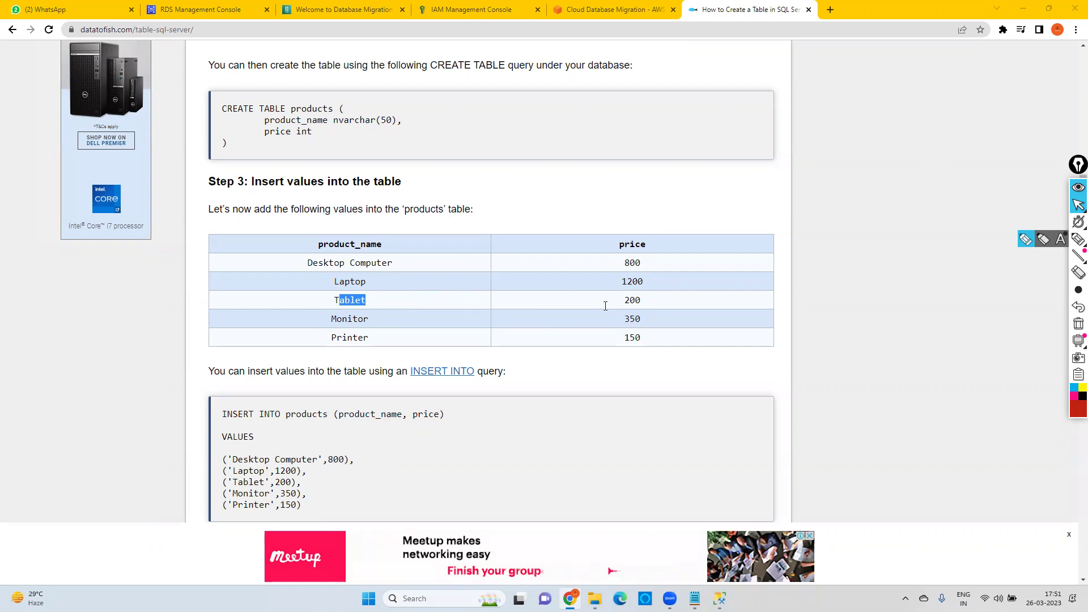
{"action": "left_click_drag", "start_coordinate": [628, 318], "coordinate": [640, 319]}
{"action": "scroll", "coordinate": [449, 276], "scroll_direction": "down", "scroll_amount": 4}
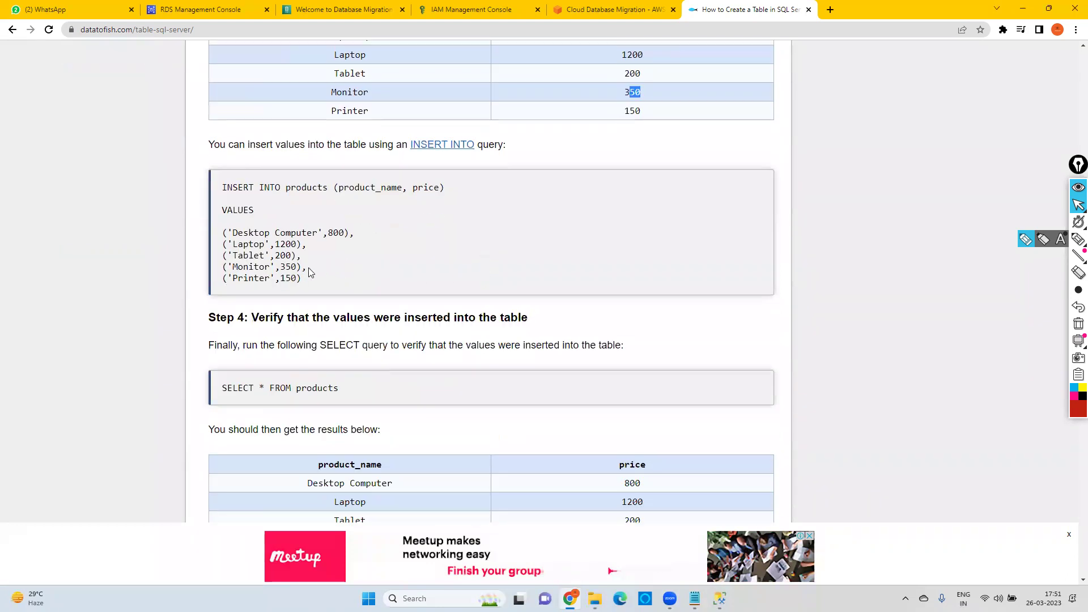
{"action": "left_click_drag", "start_coordinate": [301, 280], "coordinate": [211, 183]}
{"action": "key", "text": "ctrl+c"}
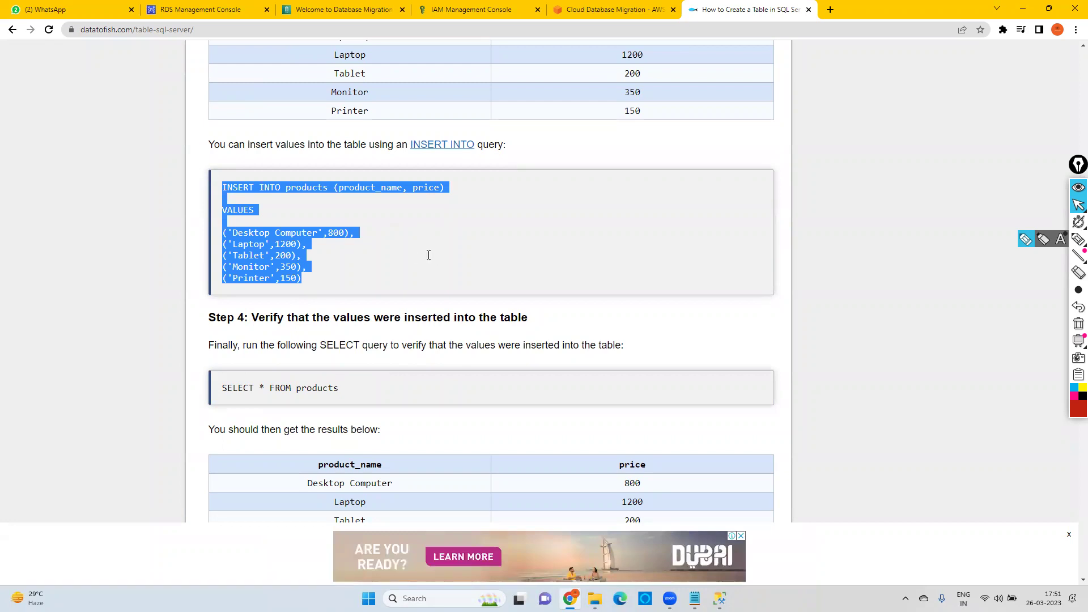
{"action": "key", "text": "alt+Tab"}
Paste the INSERT INTO products statement below CREATE TABLE, remove blank lines, and execute it.
{"action": "left_click", "coordinate": [295, 168]}
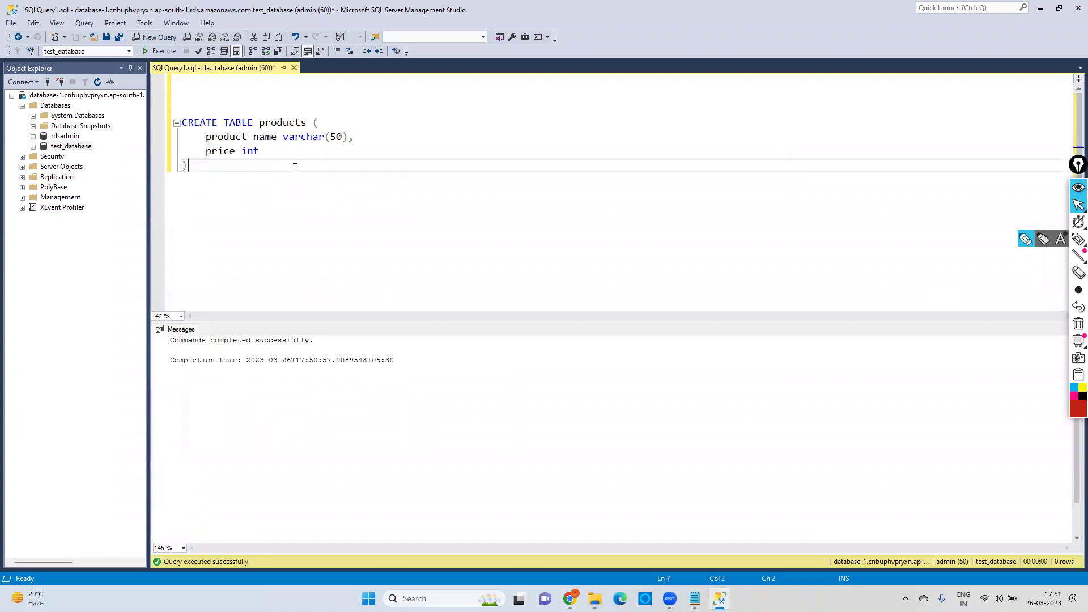
{"action": "key", "text": "Return"}
{"action": "key", "text": "Return"}
{"action": "key", "text": "Return"}
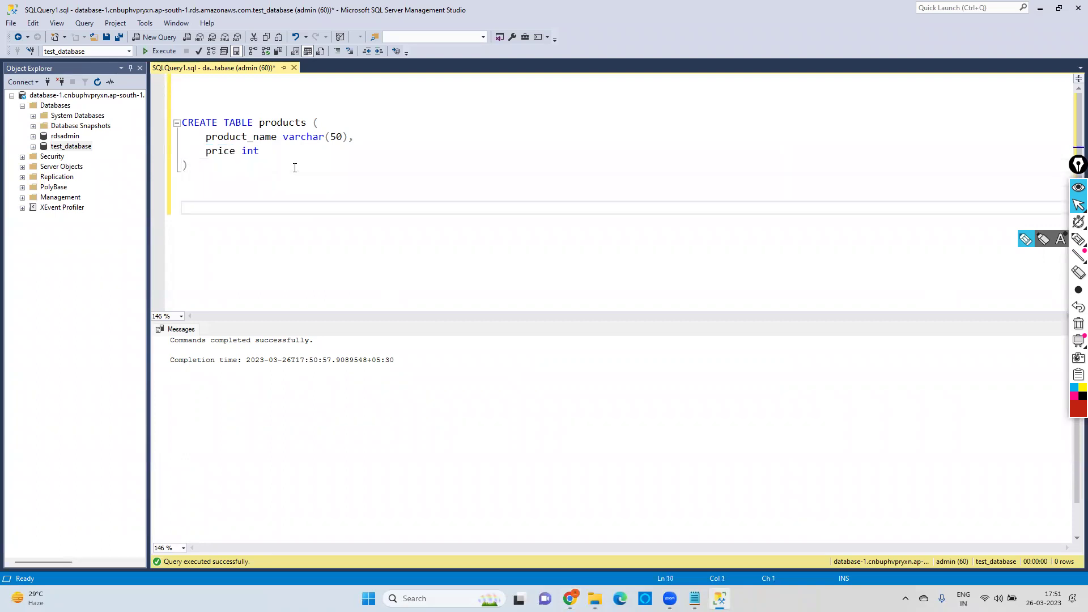
{"action": "key", "text": "ctrl+v"}
{"action": "left_click", "coordinate": [474, 192]}
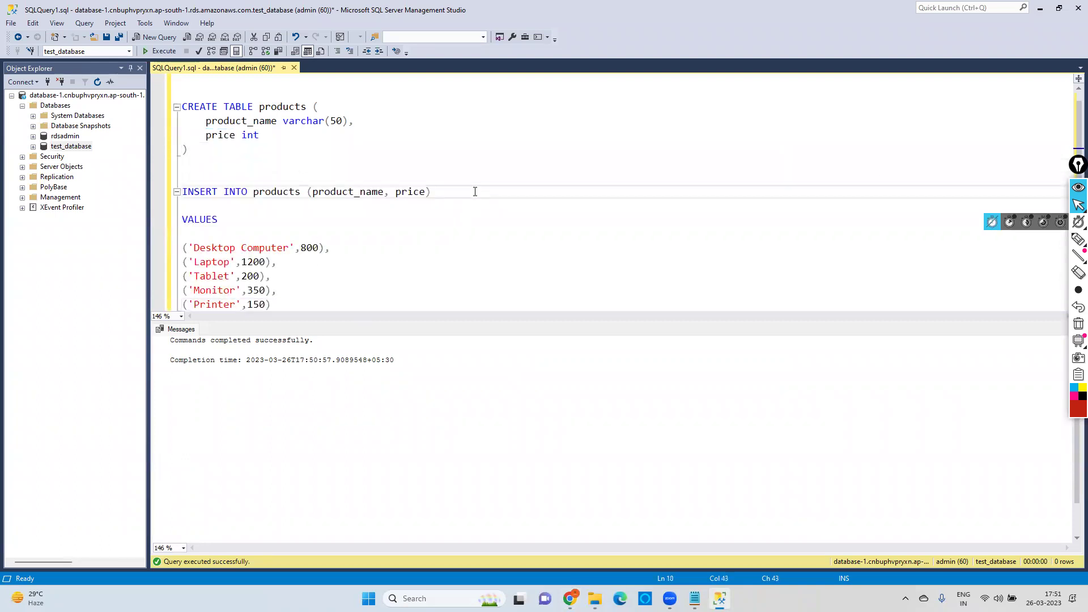
{"action": "key", "text": "Delete"}
{"action": "left_click", "coordinate": [324, 215]}
{"action": "key", "text": "BackSpace"}
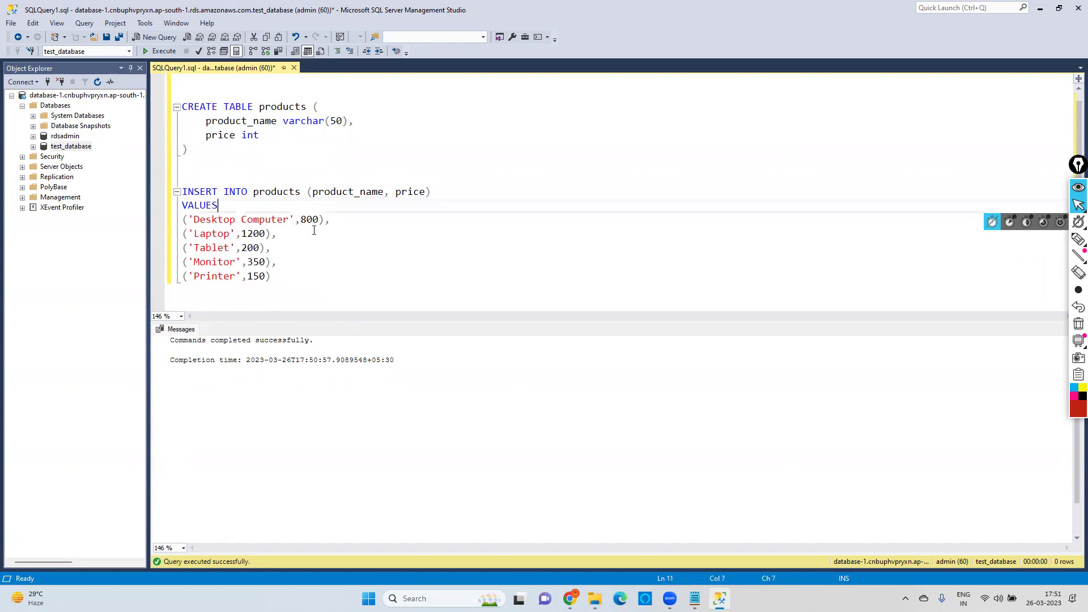
{"action": "left_click_drag", "start_coordinate": [291, 277], "coordinate": [164, 187]}
{"action": "left_click", "coordinate": [160, 52]}
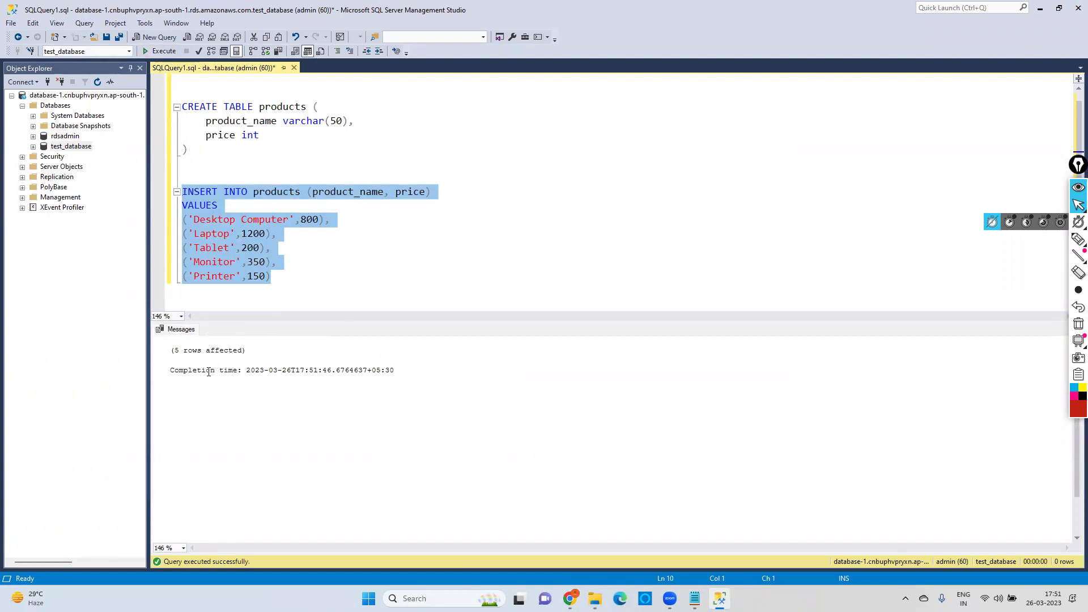
Check the insert completed and start a 'SELECT * from prod' query after it.
{"action": "left_click_drag", "start_coordinate": [247, 370], "coordinate": [407, 373]}
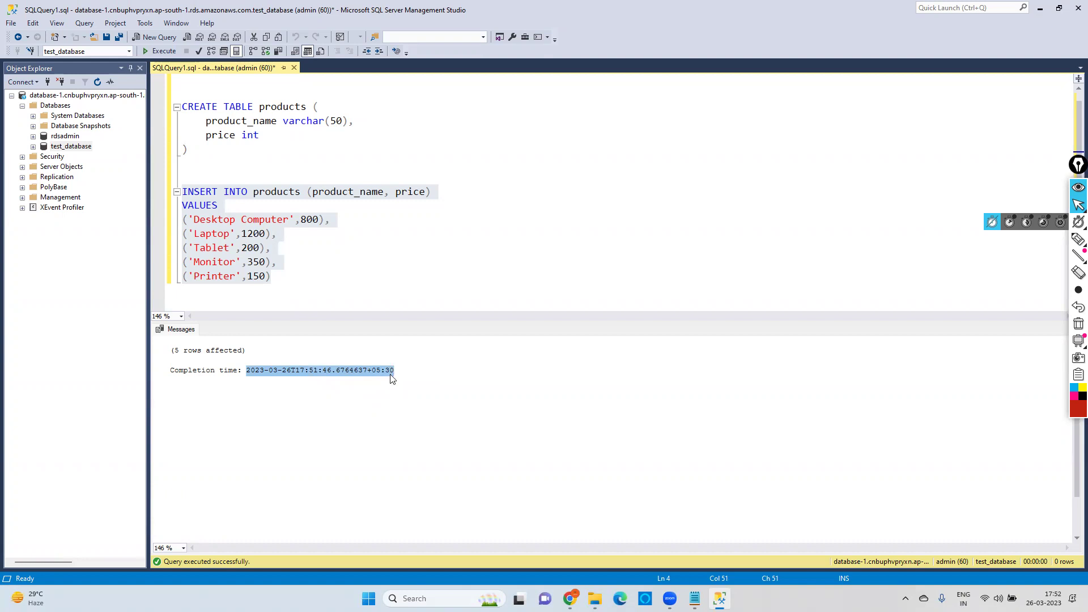
{"action": "left_click", "coordinate": [274, 249]}
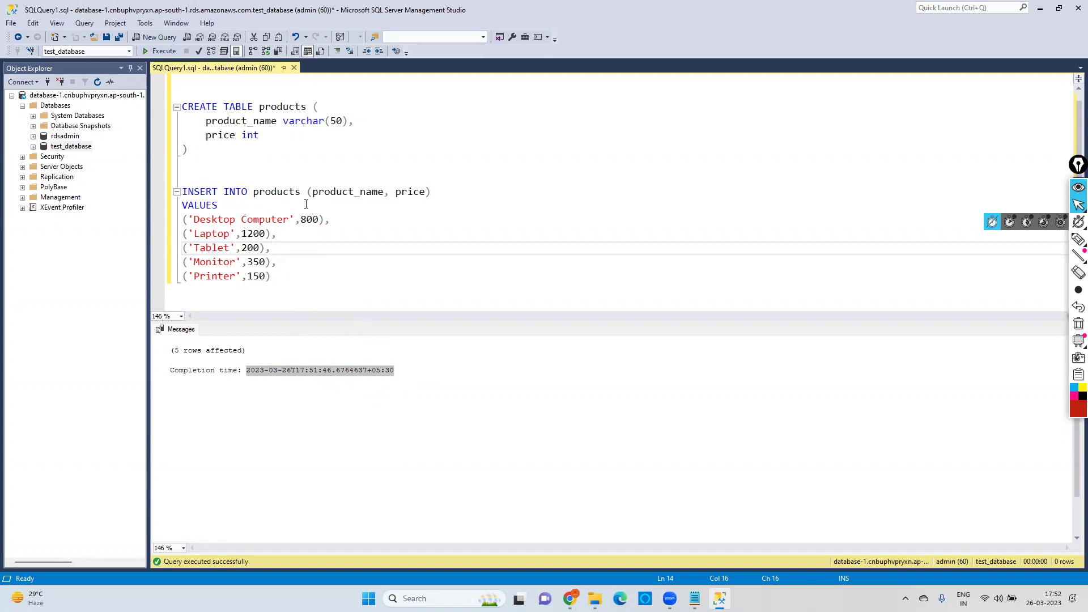
{"action": "left_click", "coordinate": [288, 279]}
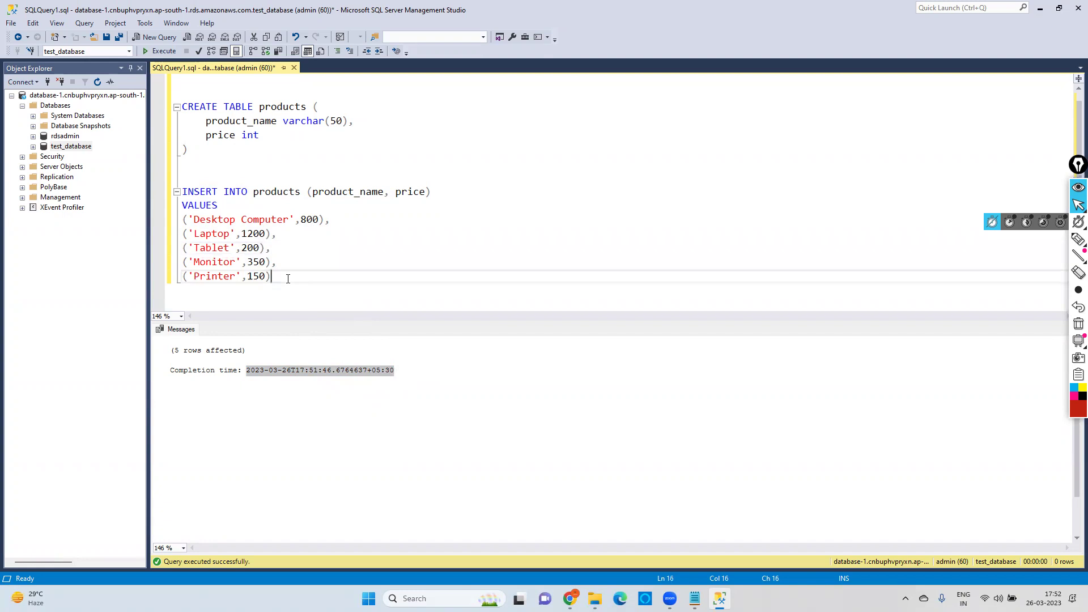
{"action": "key", "text": "Return"}
{"action": "key", "text": "Return"}
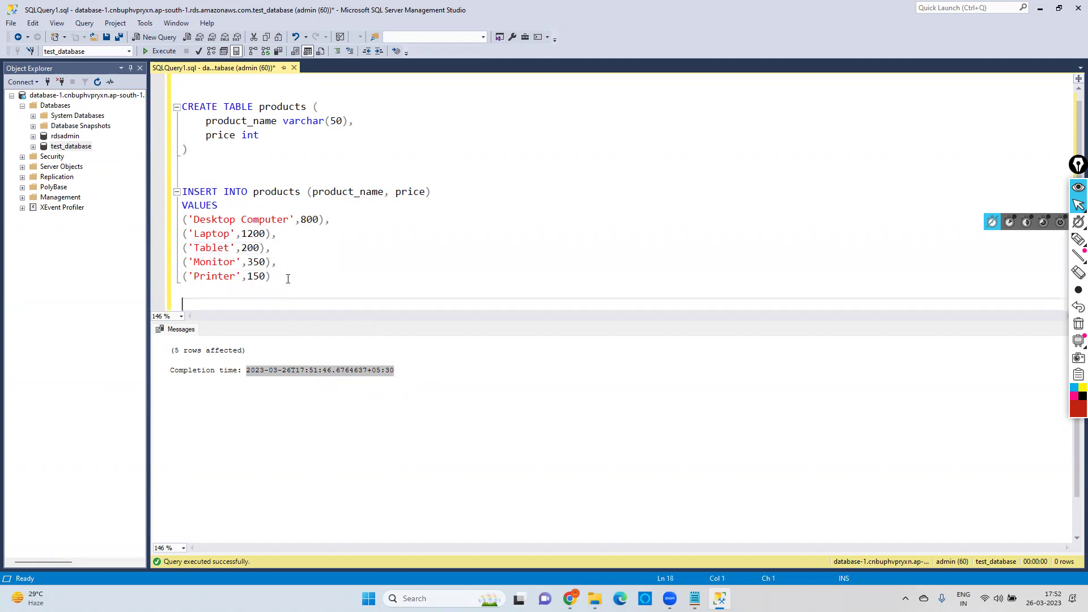
{"action": "type", "text": "SELECT * from prod"}
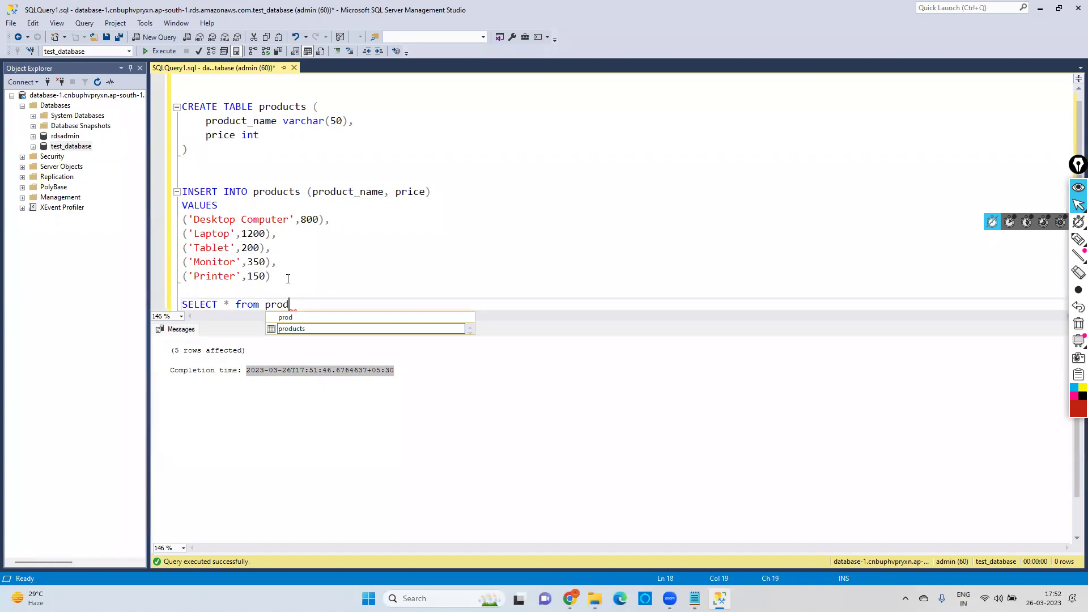
Complete and run the query SELECT * from products.
{"action": "key", "text": "Tab"}
{"action": "left_click_drag", "start_coordinate": [331, 309], "coordinate": [180, 306]}
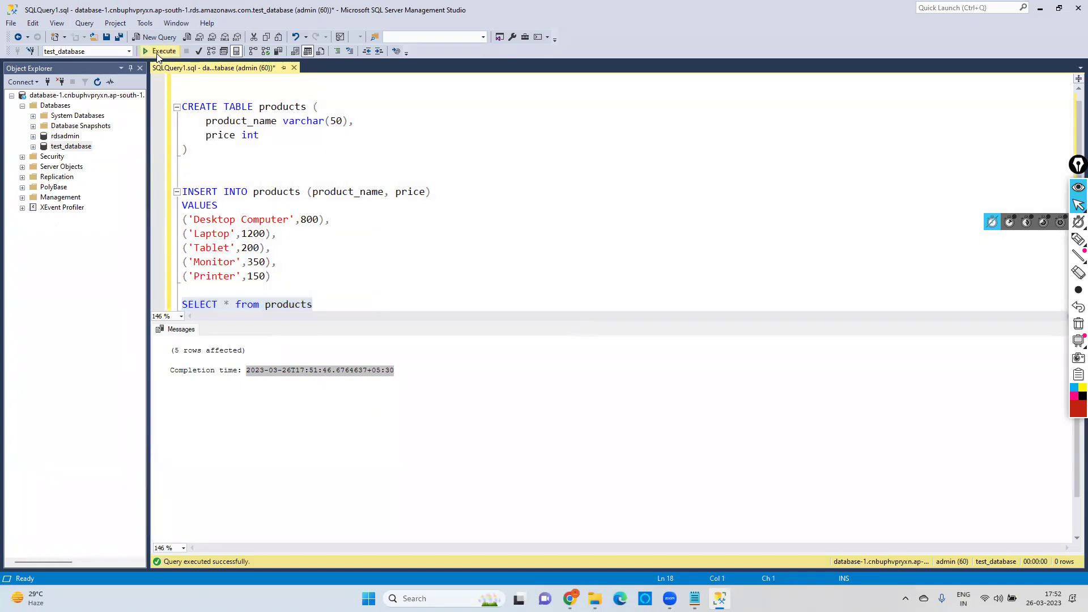
{"action": "left_click", "coordinate": [160, 51]}
Check the Results grid shows Desktop Computer 800, Laptop, Tablet, Monitor and Printer 150.
{"action": "left_click", "coordinate": [237, 411]}
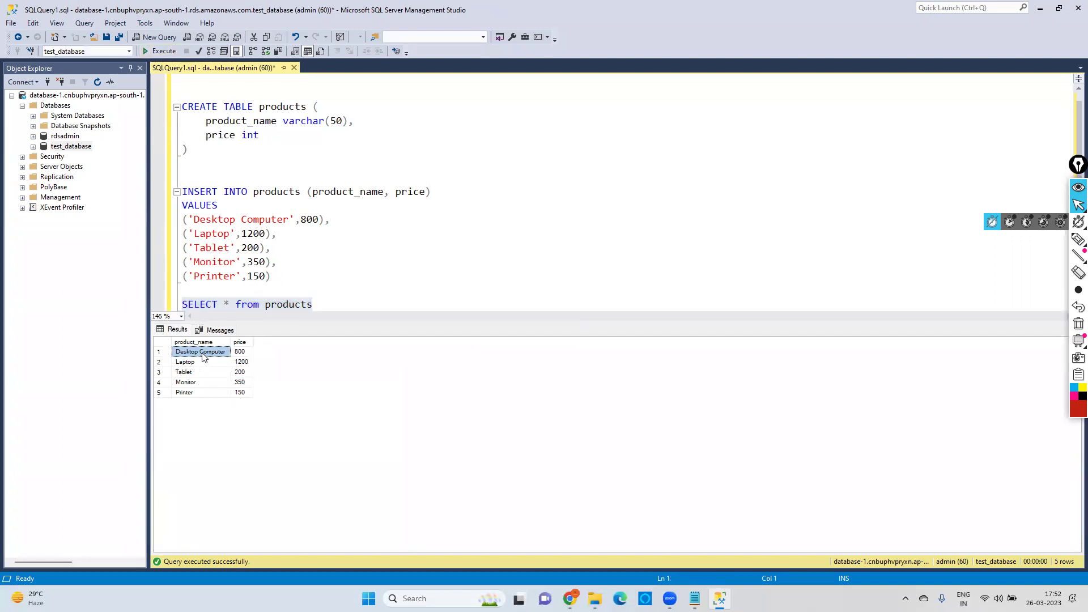
{"action": "left_click", "coordinate": [238, 352]}
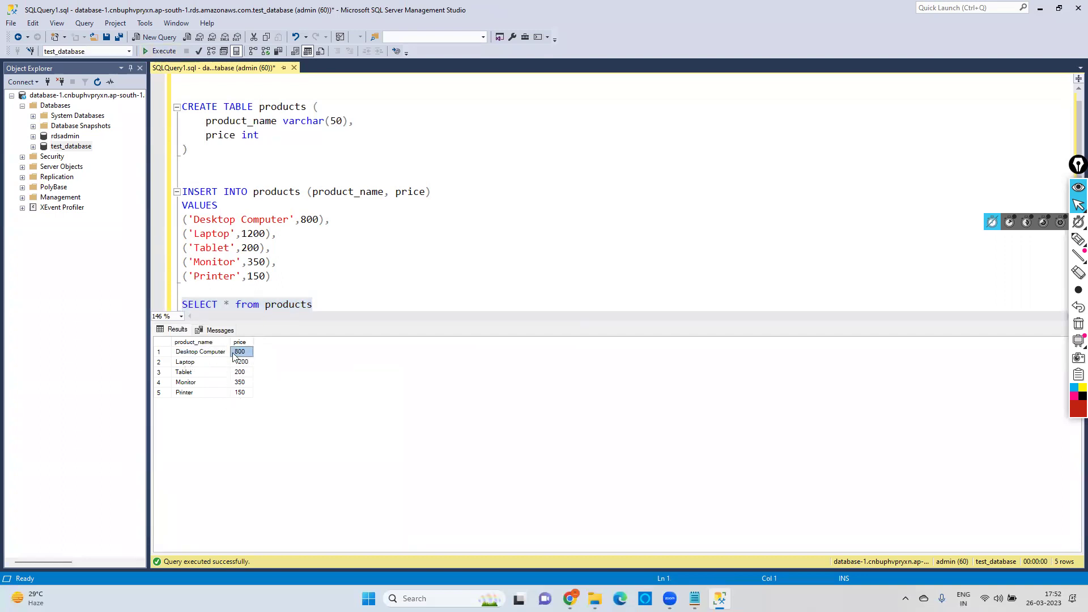
{"action": "left_click", "coordinate": [198, 363]}
{"action": "left_click", "coordinate": [199, 372]}
{"action": "left_click", "coordinate": [190, 384]}
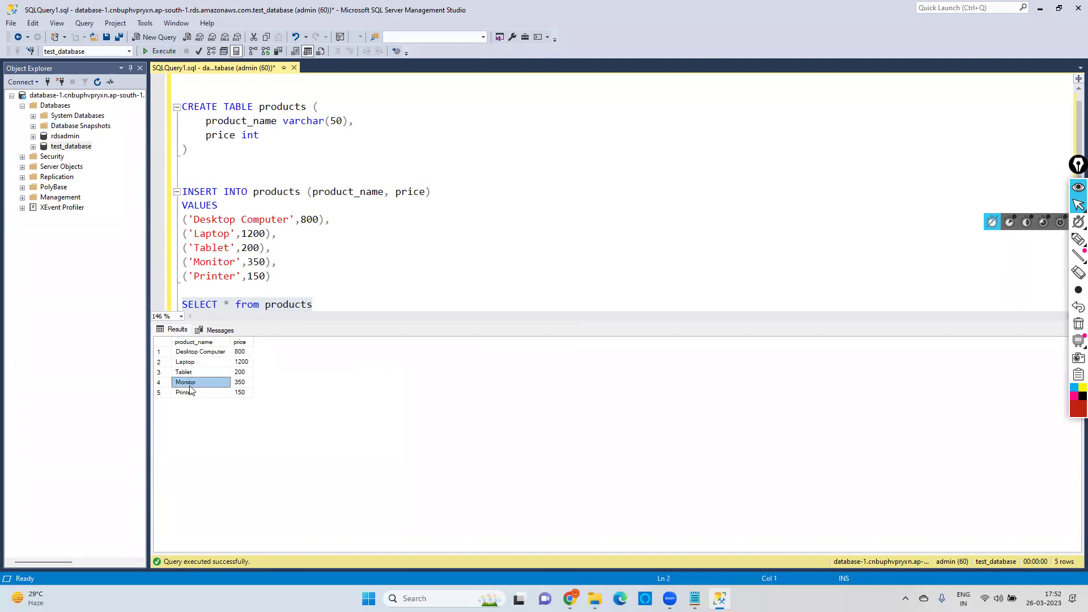
{"action": "left_click", "coordinate": [187, 394]}
{"action": "left_click_drag", "start_coordinate": [178, 352], "coordinate": [242, 396]}
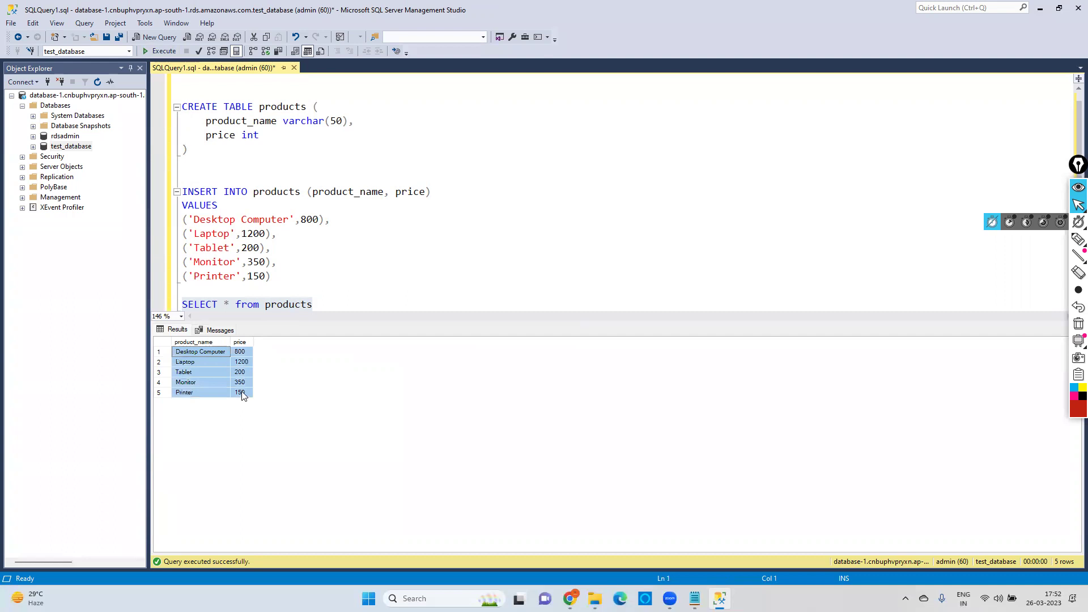
{"action": "left_click", "coordinate": [286, 234]}
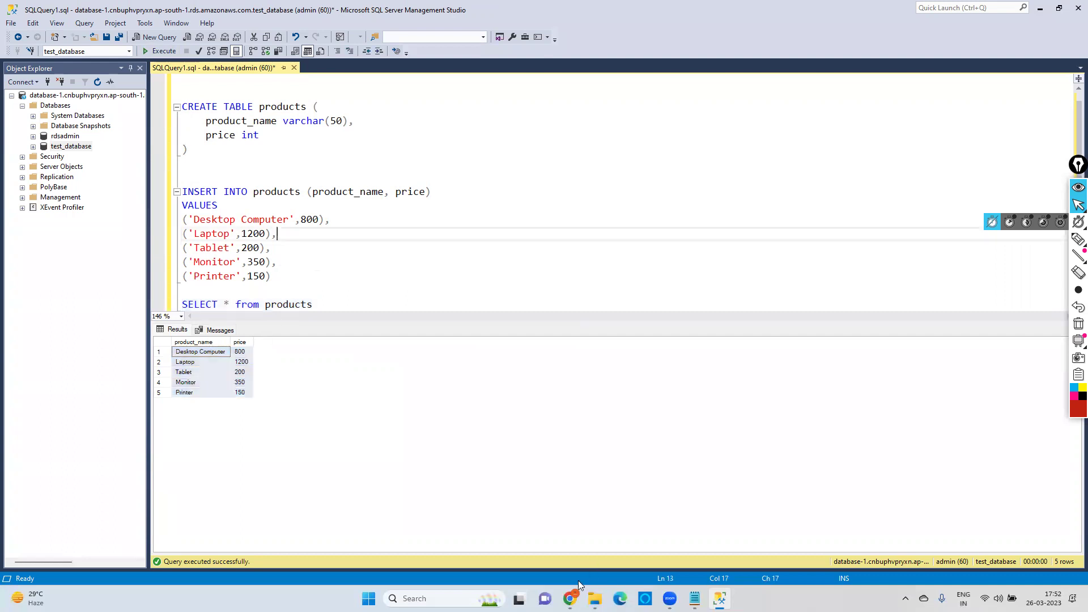
Review the DMS service and Replication Instance steps in aws_Databasemigration.txt, then return to Chrome.
{"action": "left_click", "coordinate": [695, 599]}
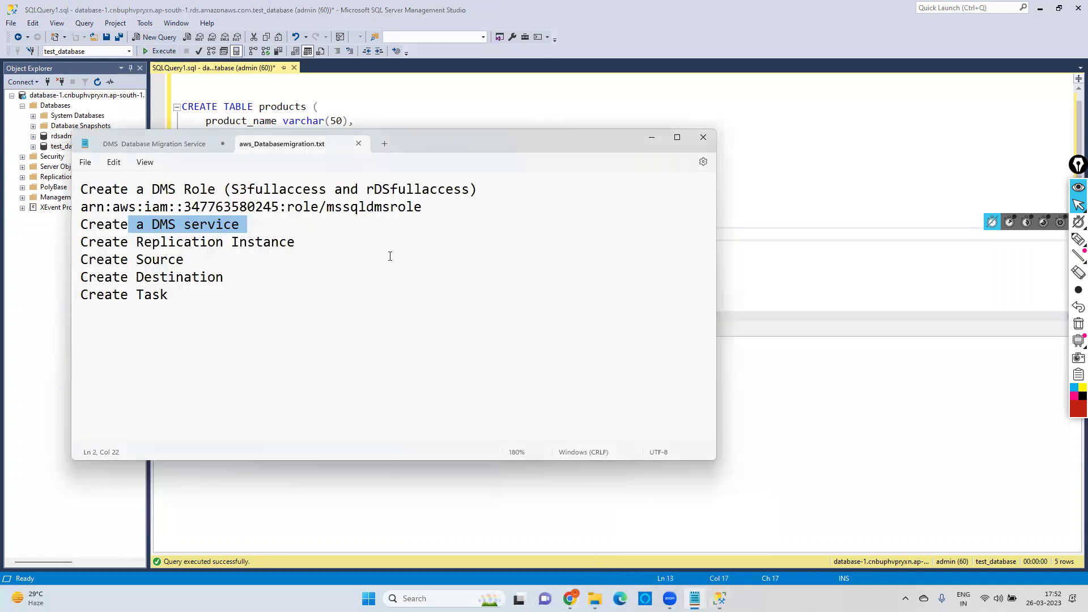
{"action": "left_click", "coordinate": [146, 240]}
{"action": "left_click_drag", "start_coordinate": [97, 225], "coordinate": [243, 228]}
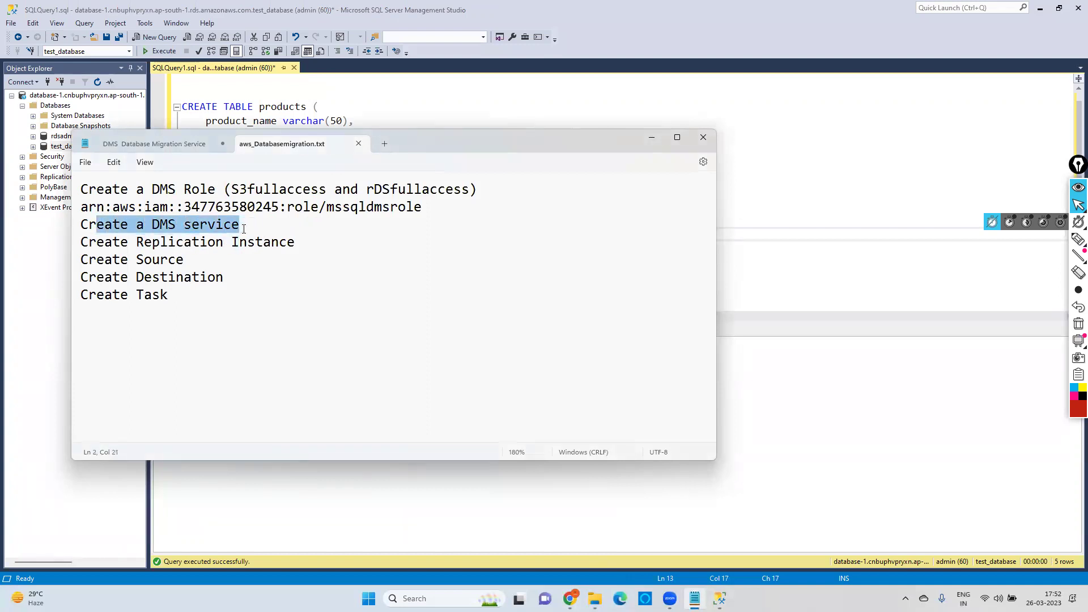
{"action": "left_click", "coordinate": [182, 244]}
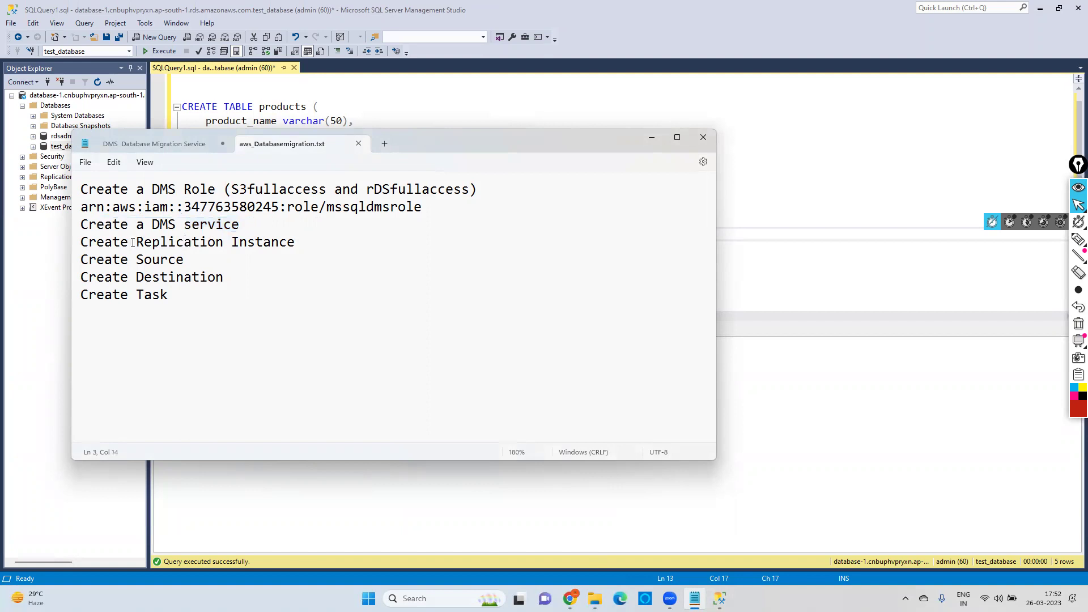
{"action": "left_click_drag", "start_coordinate": [136, 242], "coordinate": [292, 244]}
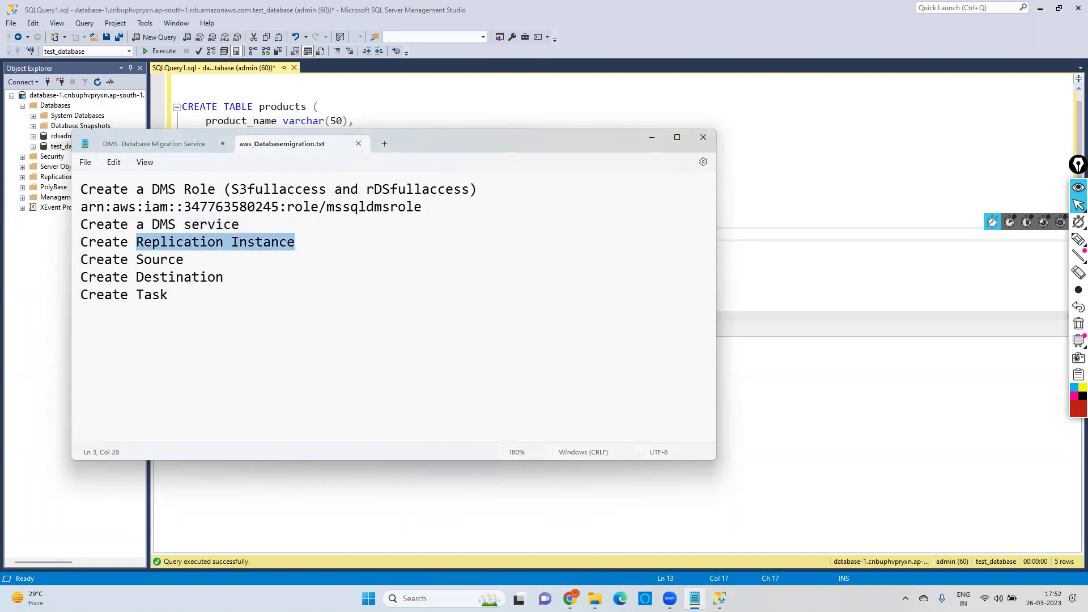
{"action": "key", "text": "alt+Tab"}
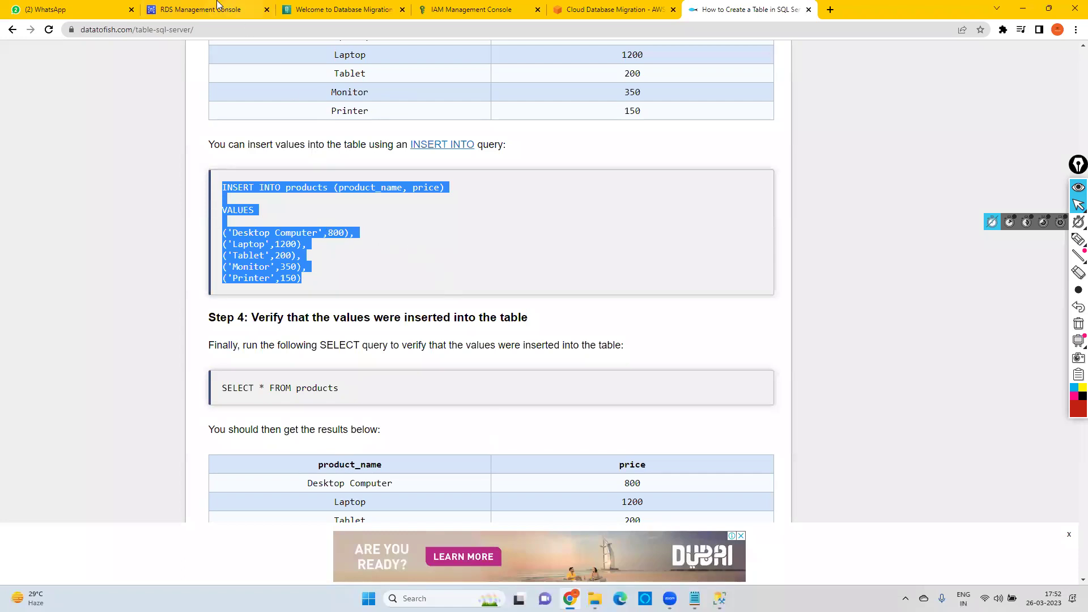
Start a new DMS replication instance and name it dms-demo.
{"action": "left_click", "coordinate": [248, 8]}
{"action": "left_click", "coordinate": [355, 8]}
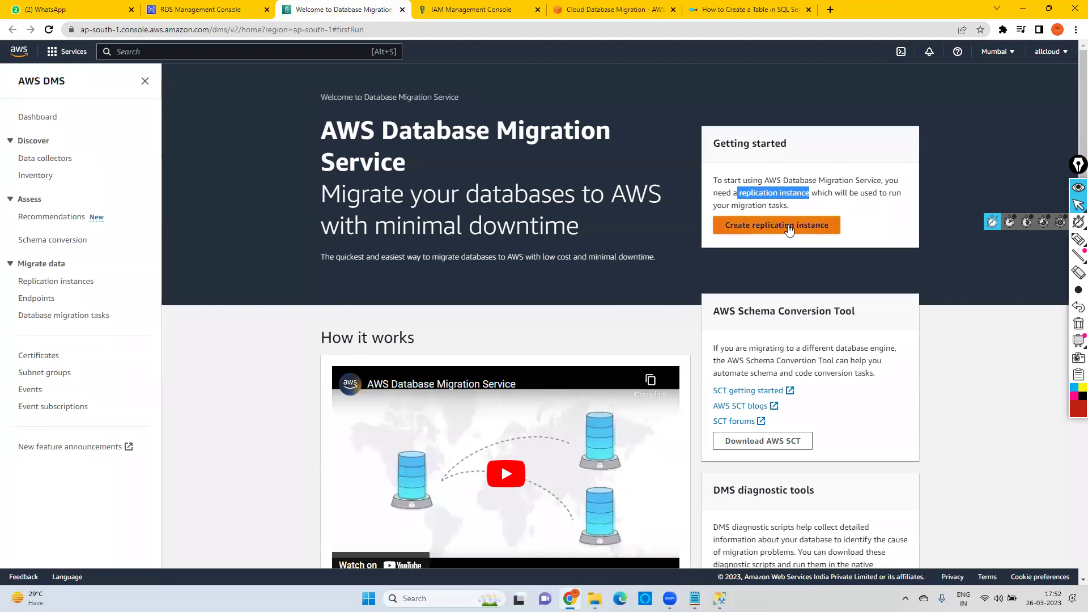
{"action": "left_click", "coordinate": [766, 226]}
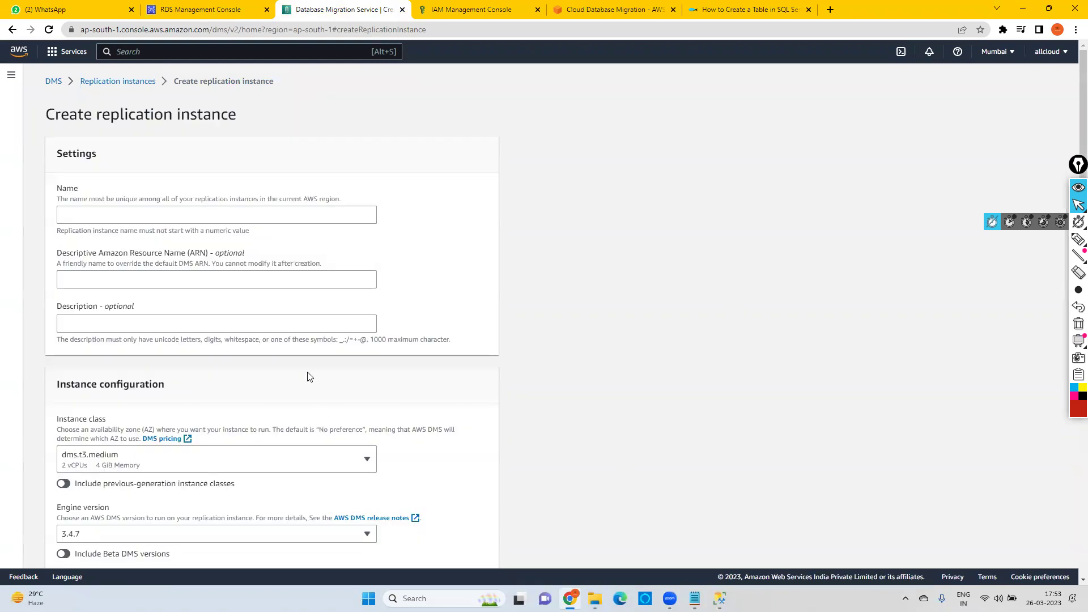
{"action": "left_click", "coordinate": [93, 213]}
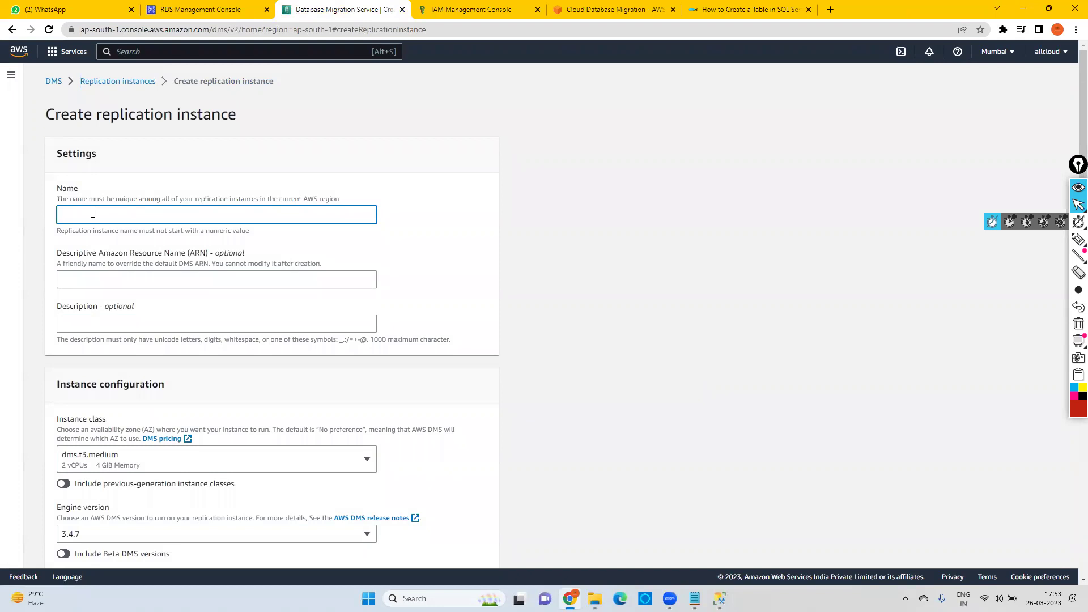
{"action": "type", "text": "dms-demo"}
Choose dms.t3.small as the instance class.
{"action": "scroll", "coordinate": [58, 218], "scroll_direction": "down", "scroll_amount": 2}
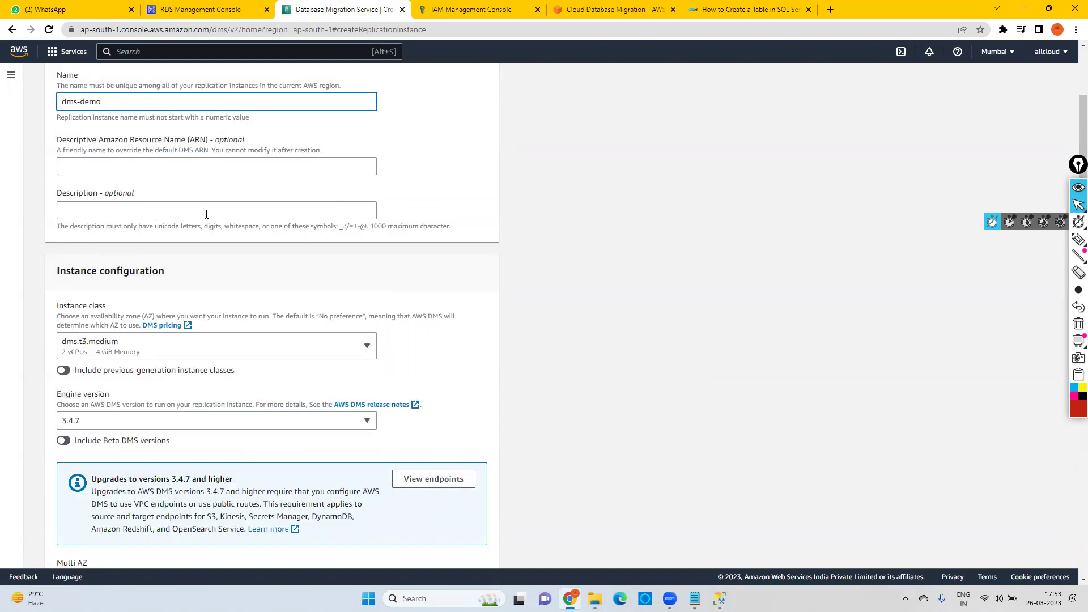
{"action": "scroll", "coordinate": [209, 227], "scroll_direction": "down", "scroll_amount": 2}
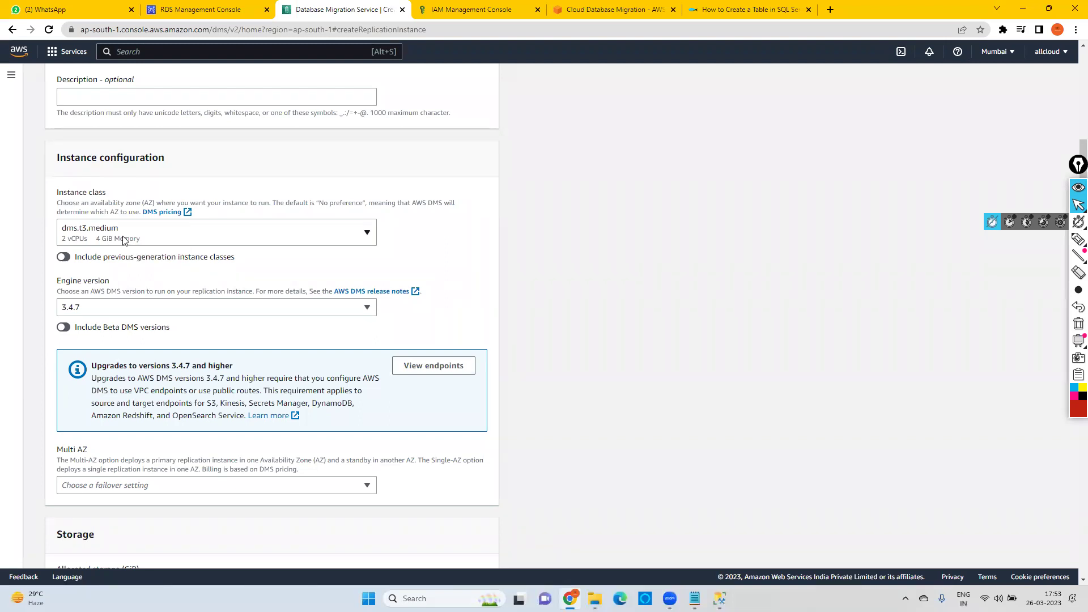
{"action": "left_click", "coordinate": [124, 240]}
{"action": "left_click", "coordinate": [130, 311]}
Browse the larger instance classes, then reselect dms.t3.small.
{"action": "left_click", "coordinate": [365, 241]}
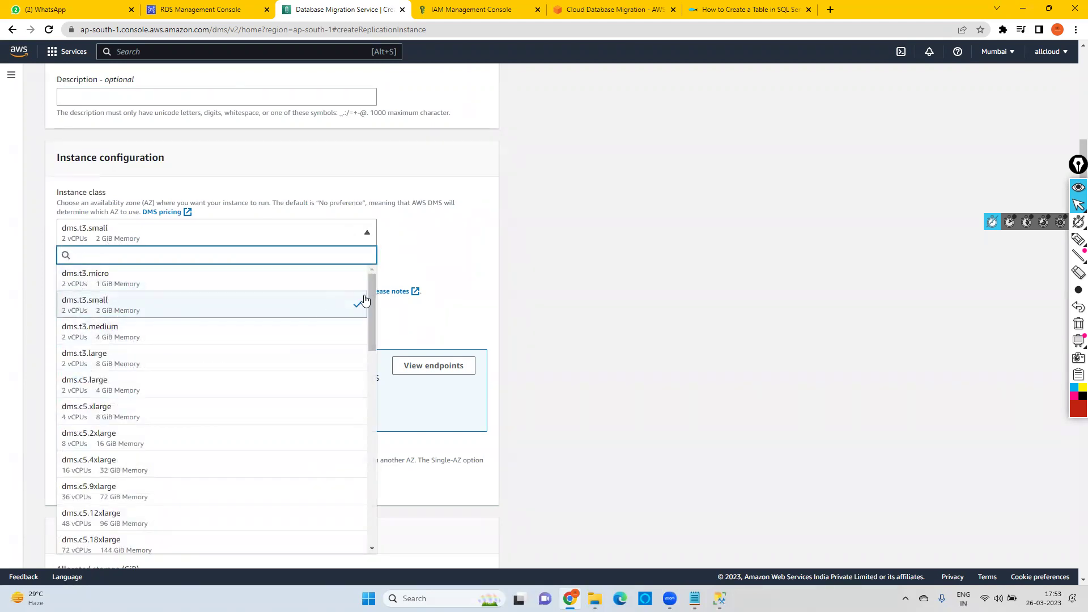
{"action": "left_click_drag", "start_coordinate": [369, 293], "coordinate": [364, 425]}
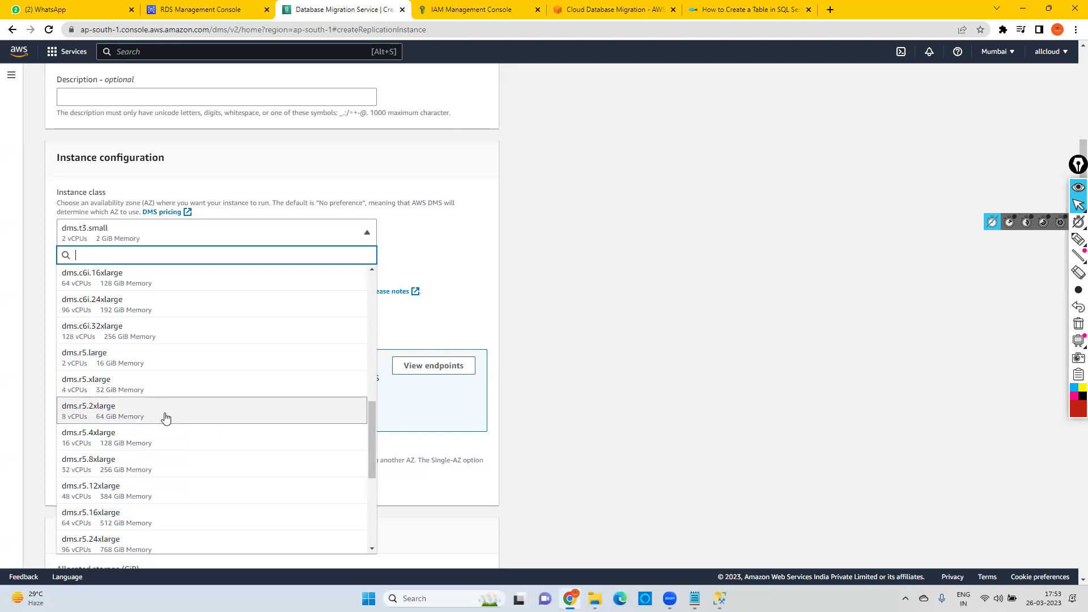
{"action": "scroll", "coordinate": [132, 373], "scroll_direction": "down", "scroll_amount": 2}
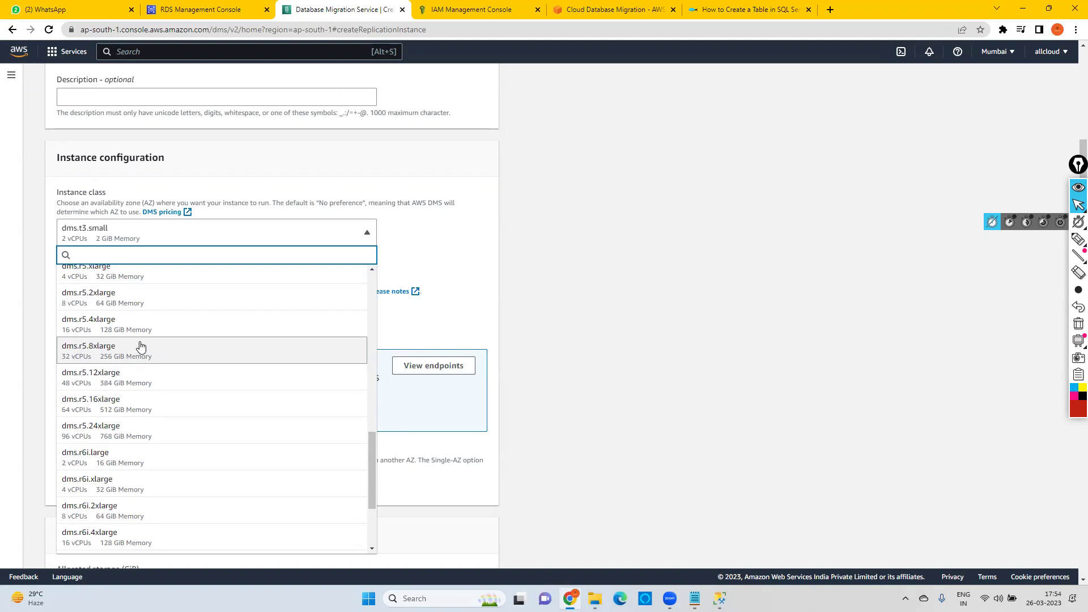
{"action": "scroll", "coordinate": [140, 346], "scroll_direction": "up", "scroll_amount": 10}
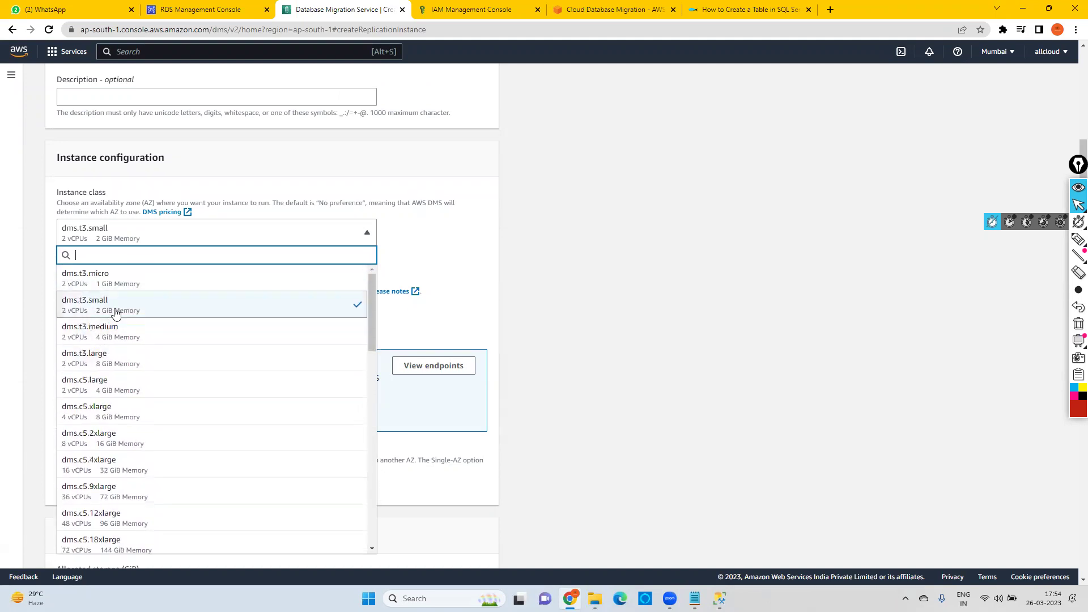
{"action": "left_click", "coordinate": [113, 310]}
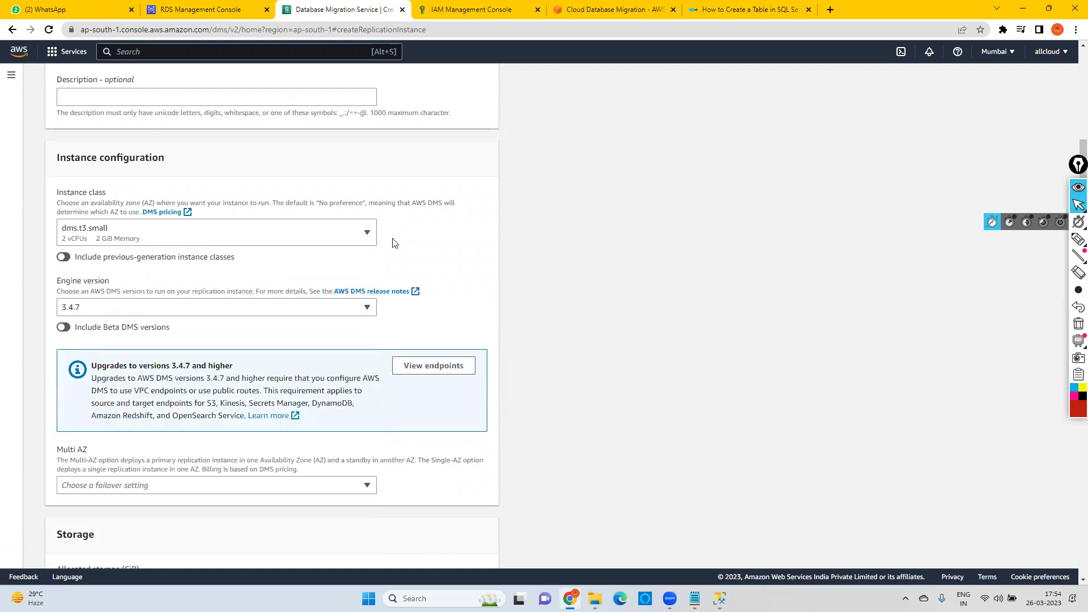
{"action": "scroll", "coordinate": [498, 303], "scroll_direction": "down", "scroll_amount": 2}
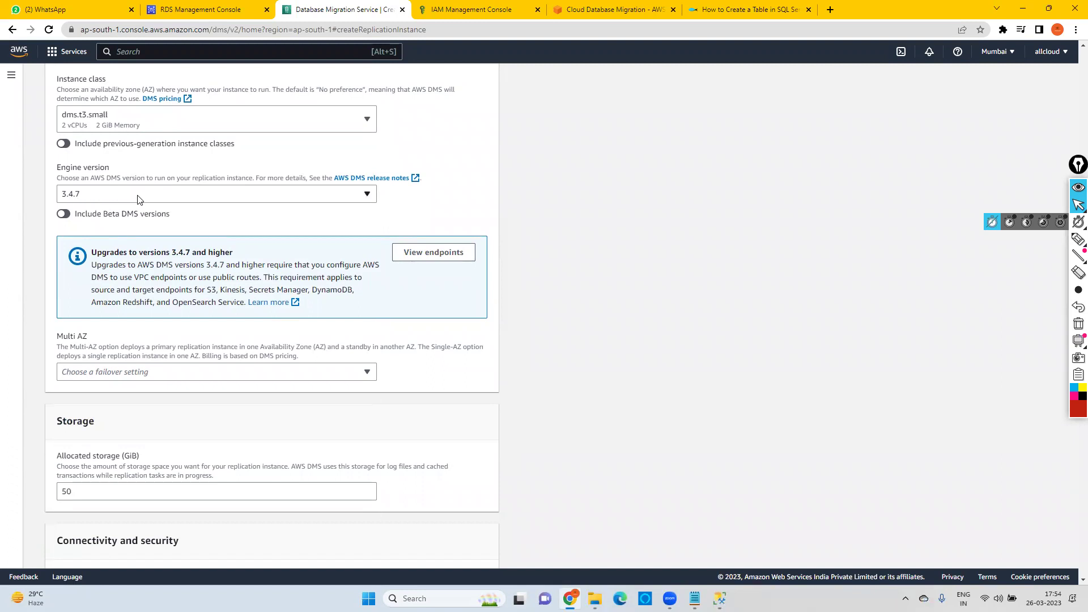
{"action": "scroll", "coordinate": [214, 340], "scroll_direction": "down", "scroll_amount": 1}
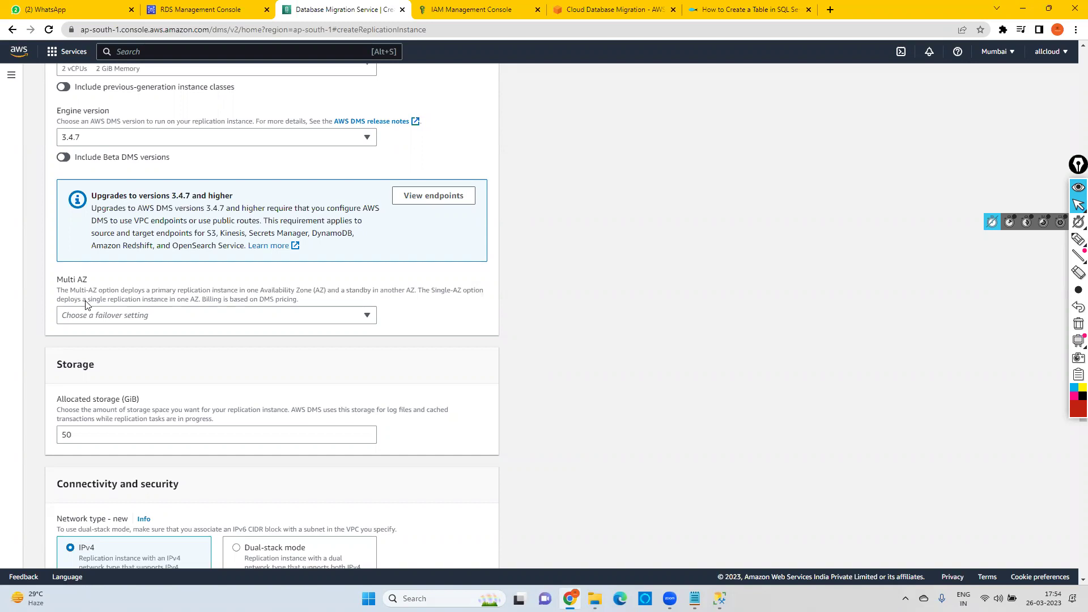
Select 'Dev or test workload (Single-AZ)' and set allocated storage to 30 GiB.
{"action": "left_click", "coordinate": [112, 316]}
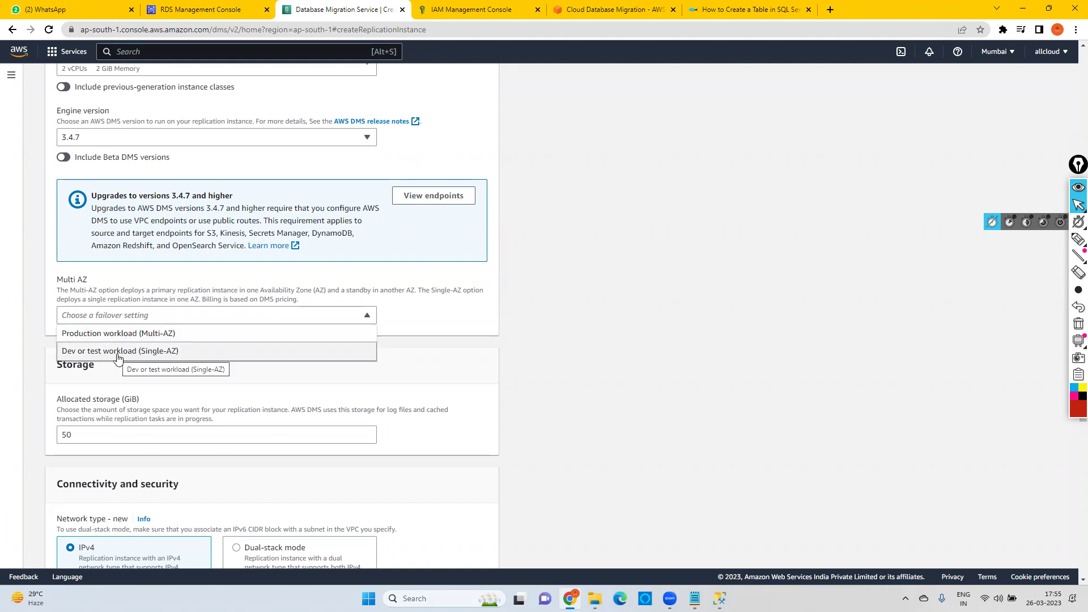
{"action": "left_click", "coordinate": [165, 353]}
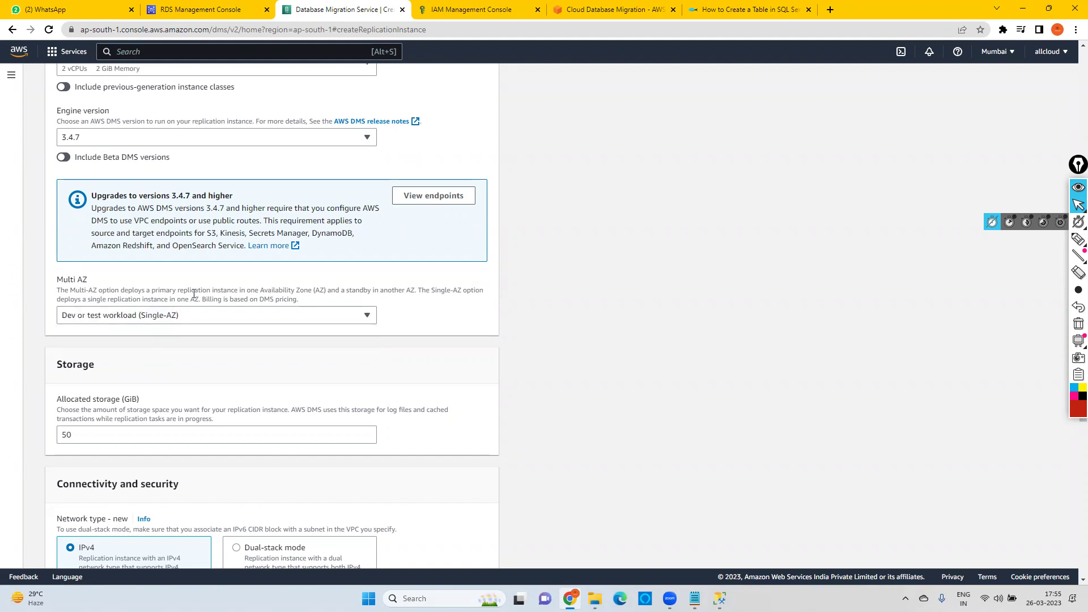
{"action": "scroll", "coordinate": [193, 293], "scroll_direction": "down", "scroll_amount": 3}
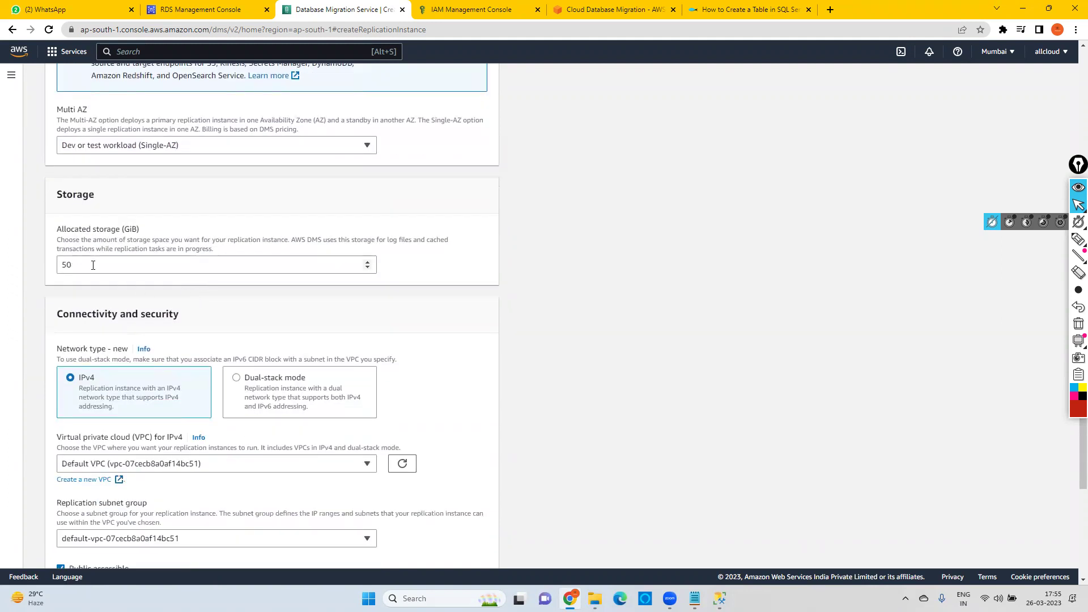
{"action": "left_click_drag", "start_coordinate": [93, 264], "coordinate": [60, 266]}
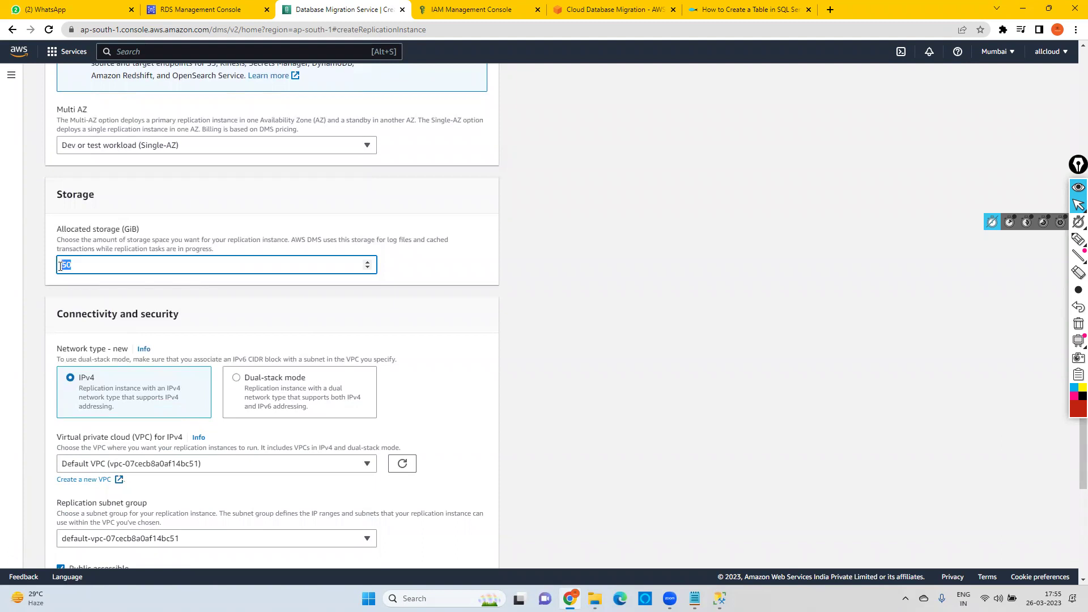
{"action": "type", "text": "30"}
{"action": "scroll", "coordinate": [216, 247], "scroll_direction": "down", "scroll_amount": 4}
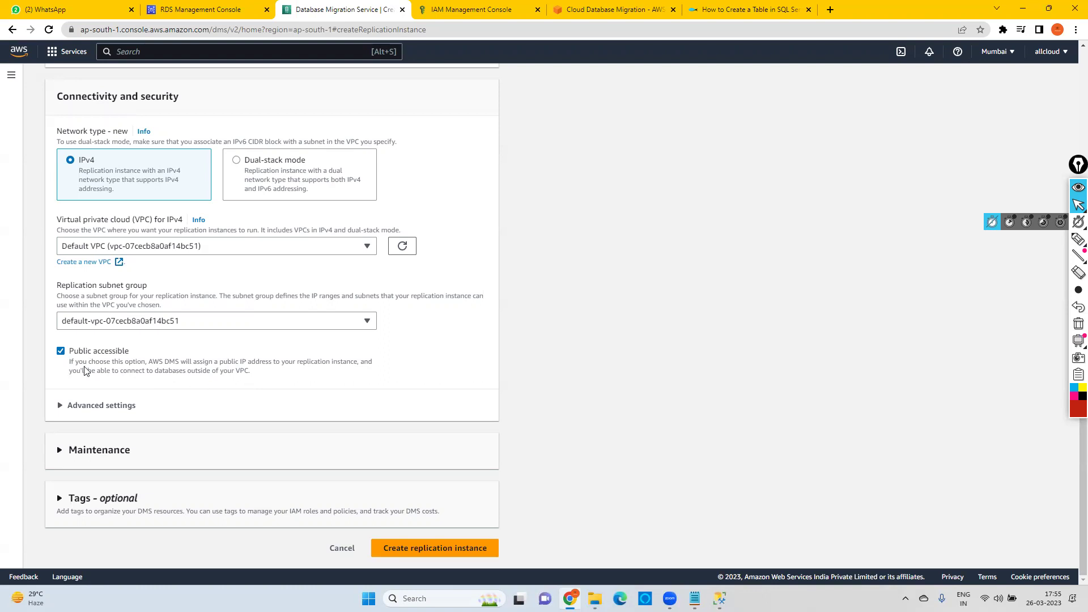
Under Advanced settings, assign the launch-wizard-57 VPC security group.
{"action": "left_click", "coordinate": [61, 406]}
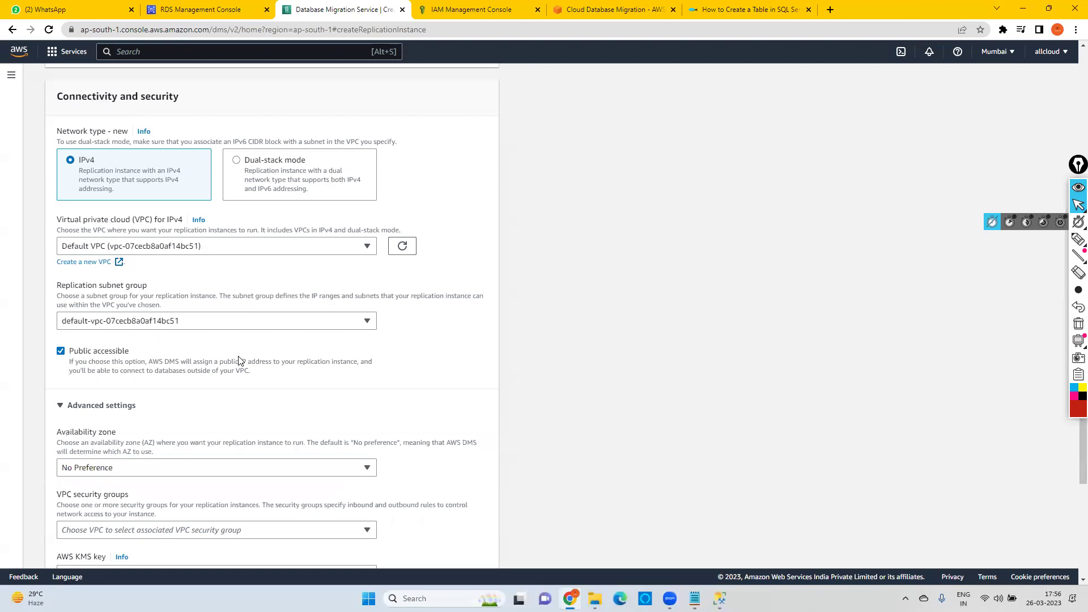
{"action": "scroll", "coordinate": [237, 361], "scroll_direction": "down", "scroll_amount": 2}
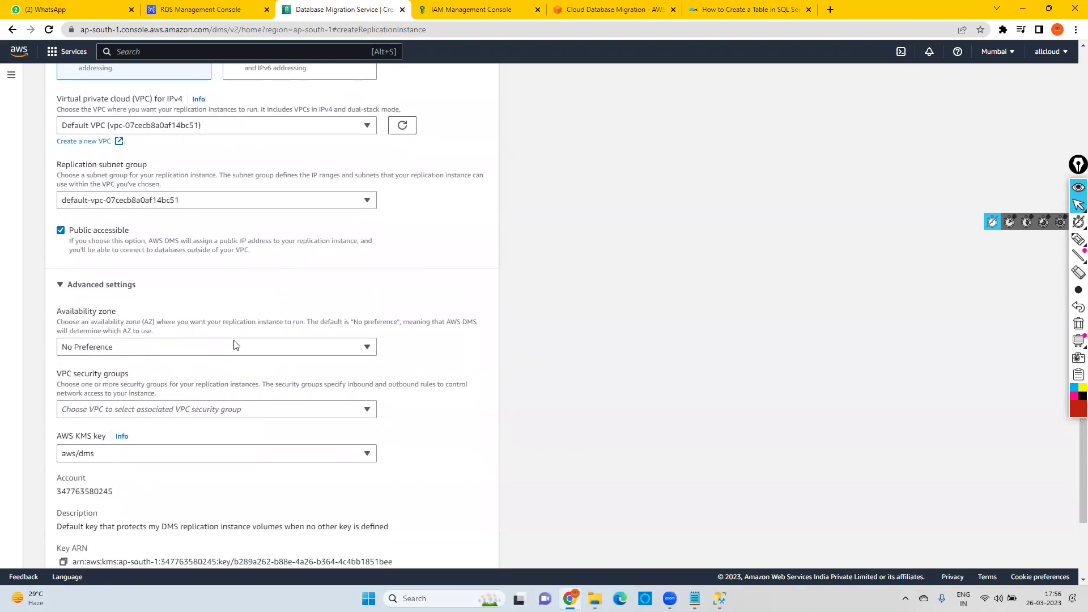
{"action": "scroll", "coordinate": [235, 345], "scroll_direction": "down", "scroll_amount": 2}
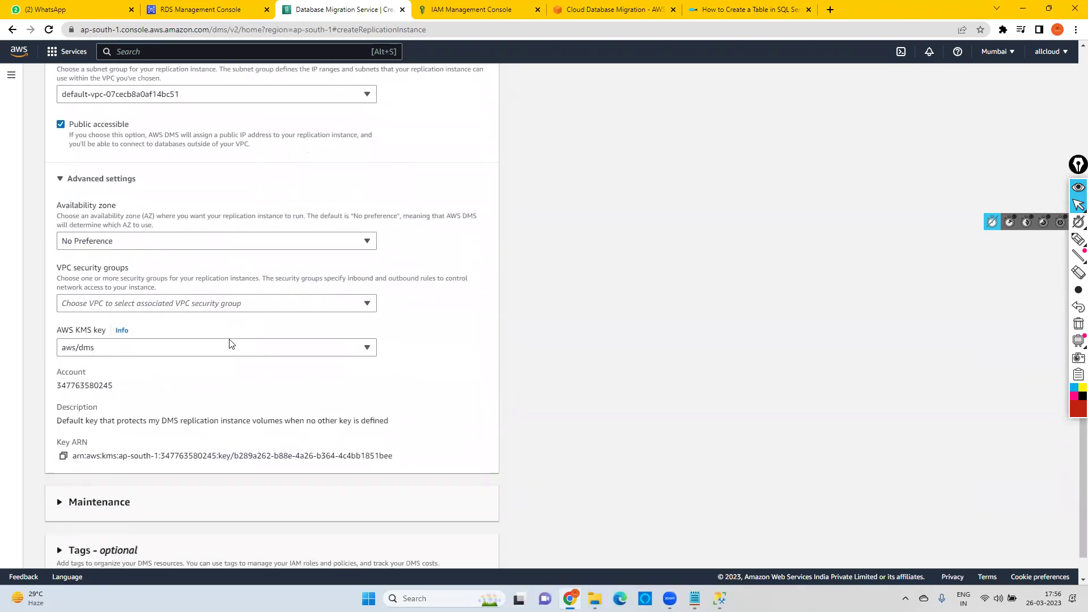
{"action": "left_click", "coordinate": [125, 305]}
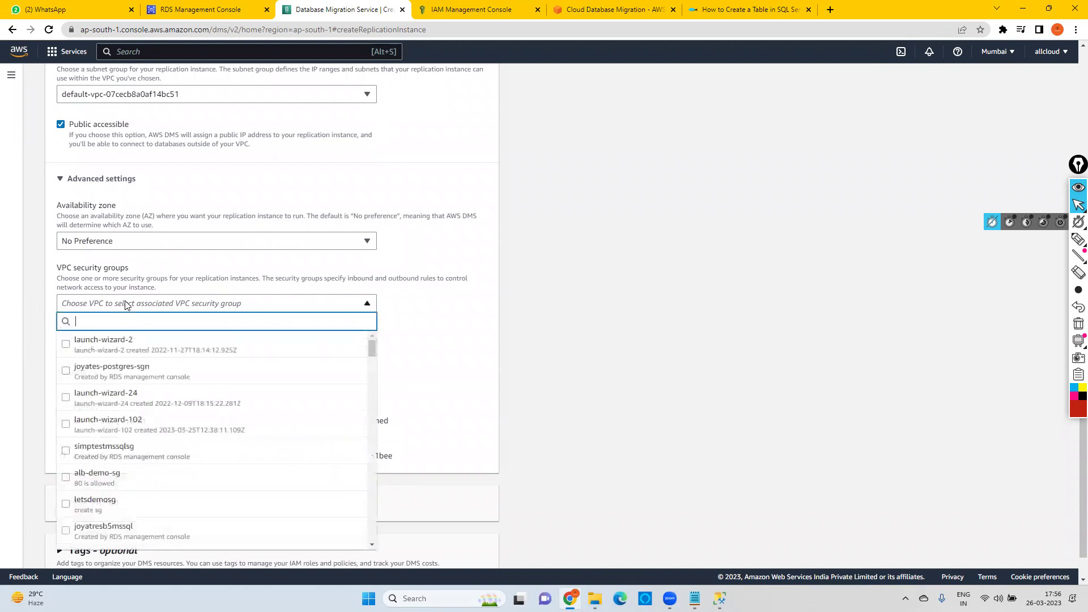
{"action": "left_click", "coordinate": [126, 305]}
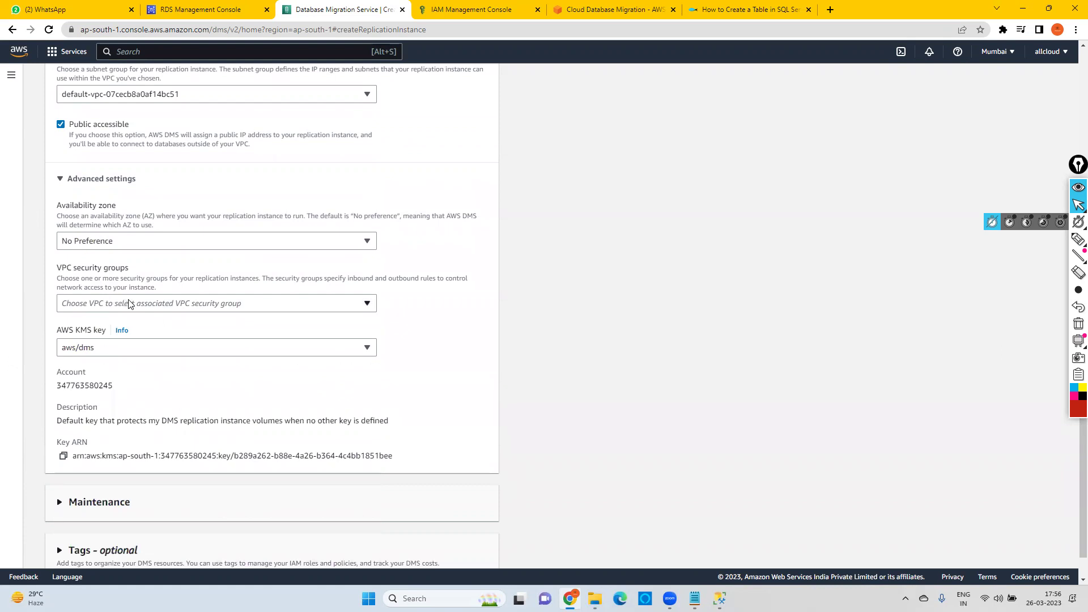
{"action": "left_click", "coordinate": [129, 304]}
{"action": "scroll", "coordinate": [170, 422], "scroll_direction": "down", "scroll_amount": 5}
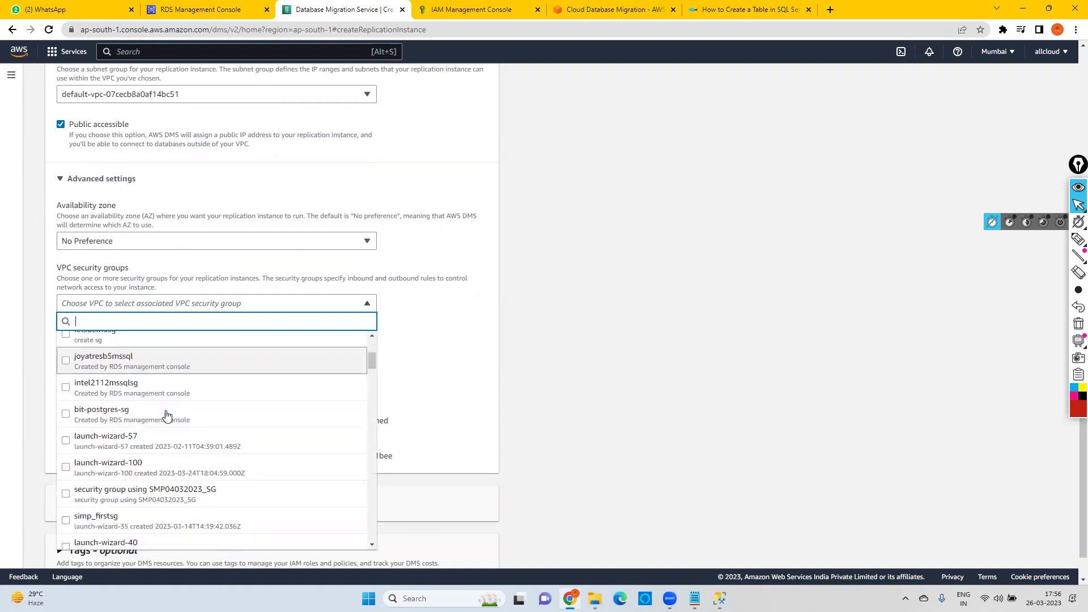
{"action": "scroll", "coordinate": [119, 416], "scroll_direction": "up", "scroll_amount": 1}
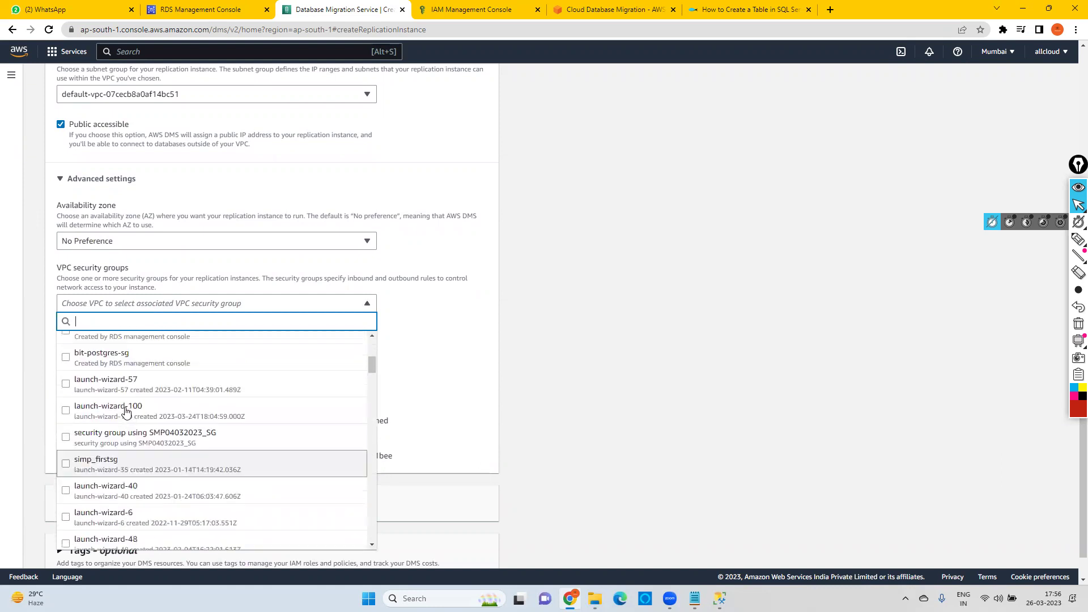
{"action": "left_click", "coordinate": [66, 384]}
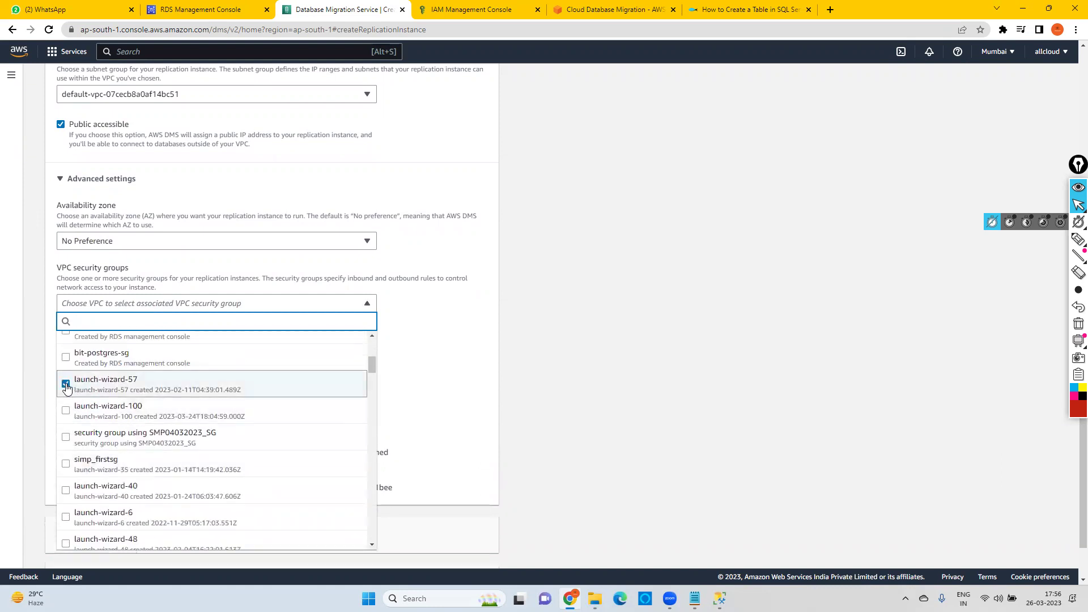
{"action": "left_click", "coordinate": [584, 390]}
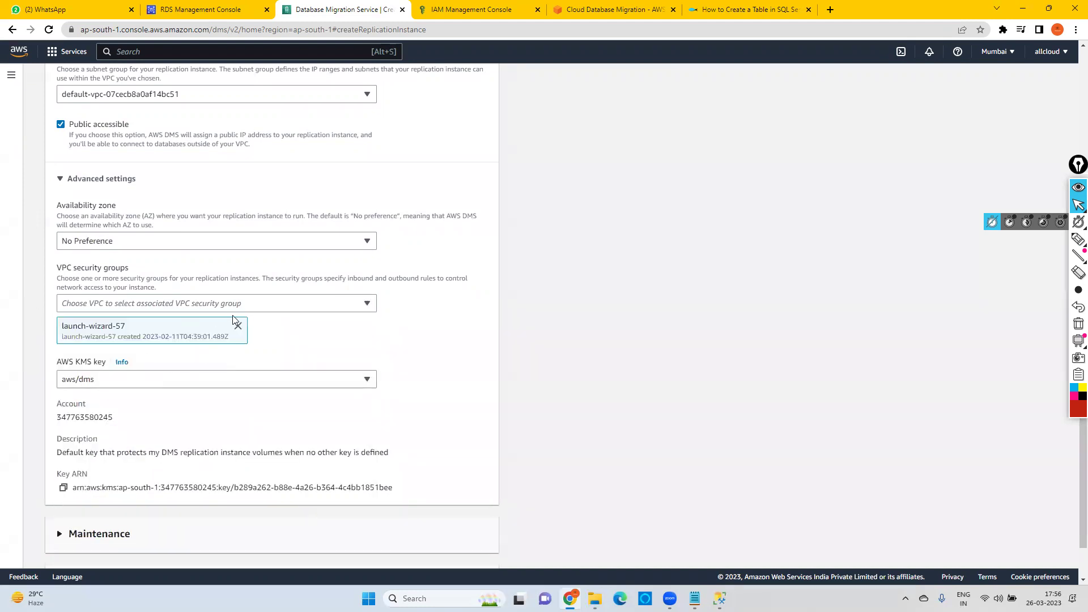
Review the completed form: No Preference availability zone and aws/dms key.
{"action": "scroll", "coordinate": [146, 361], "scroll_direction": "up", "scroll_amount": 2}
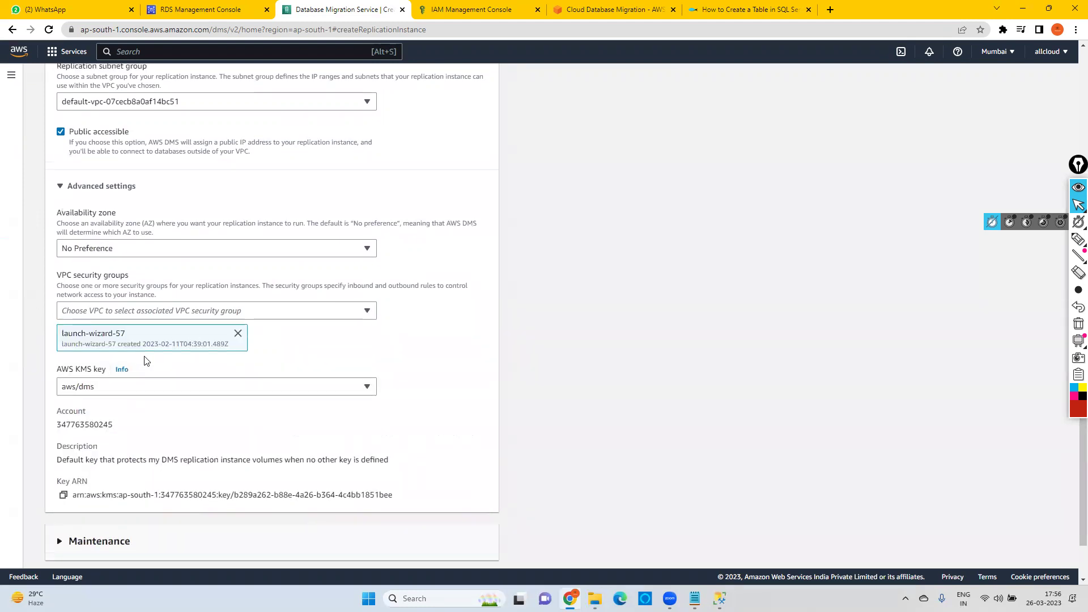
{"action": "scroll", "coordinate": [234, 309], "scroll_direction": "down", "scroll_amount": 1}
{"action": "scroll", "coordinate": [233, 309], "scroll_direction": "down", "scroll_amount": 2}
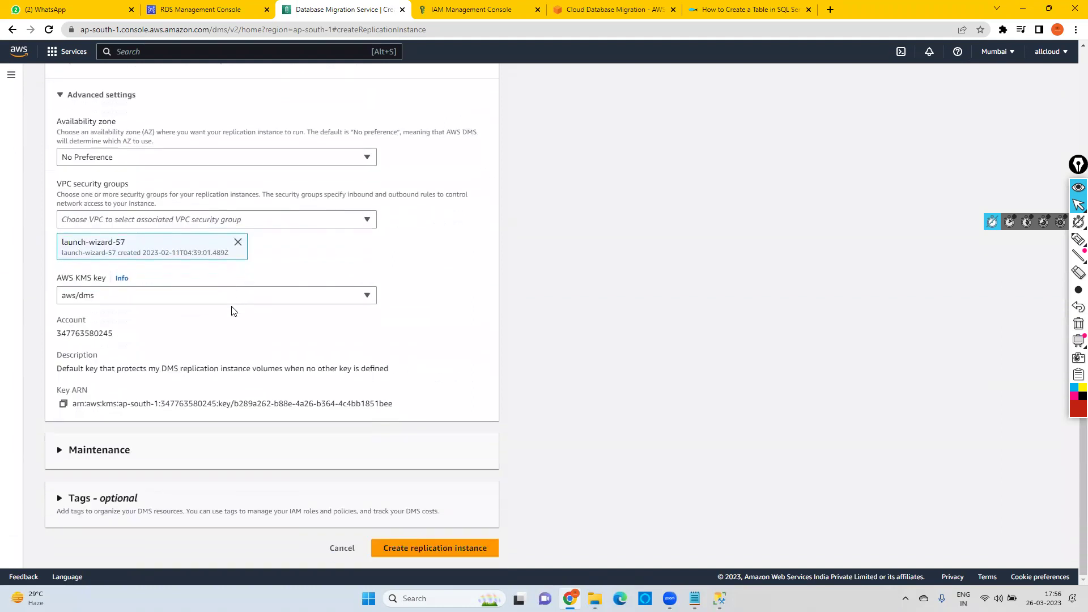
{"action": "scroll", "coordinate": [208, 376], "scroll_direction": "up", "scroll_amount": 1}
{"action": "scroll", "coordinate": [206, 373], "scroll_direction": "up", "scroll_amount": 4}
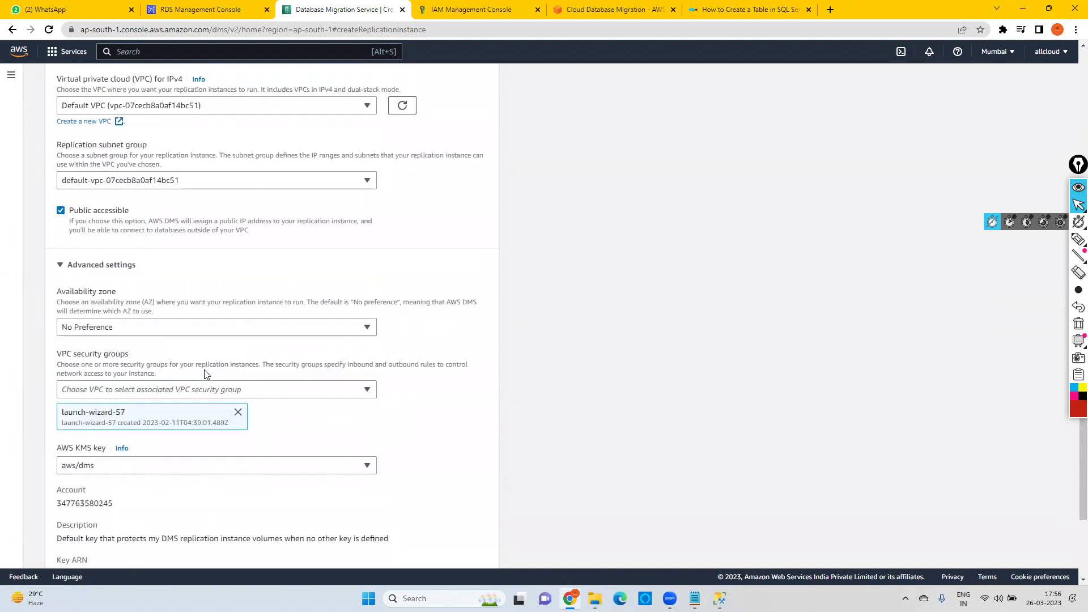
{"action": "scroll", "coordinate": [121, 427], "scroll_direction": "down", "scroll_amount": 2}
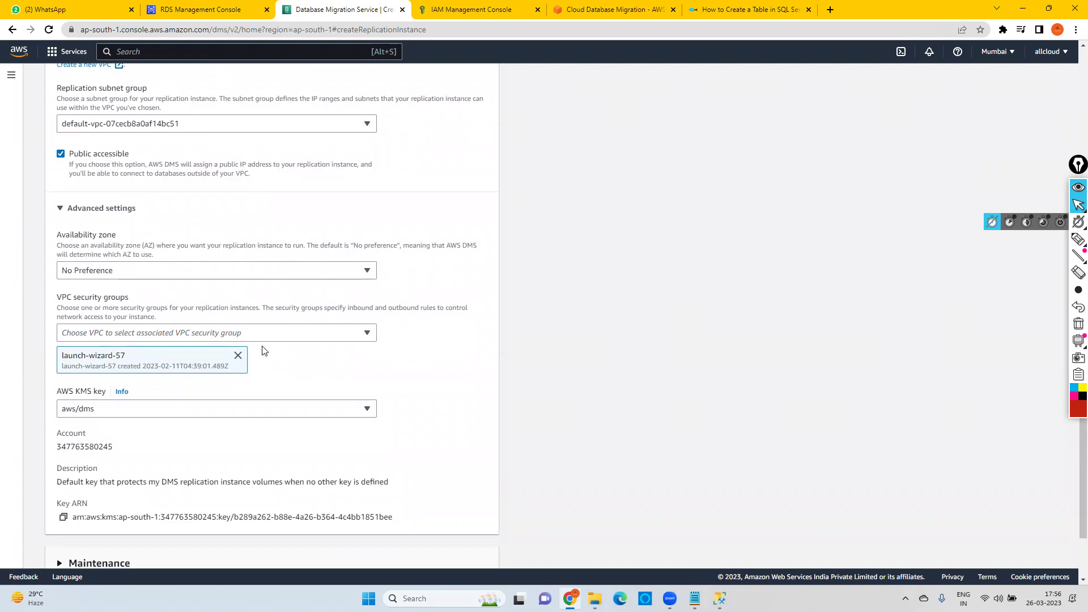
{"action": "scroll", "coordinate": [550, 333], "scroll_direction": "down", "scroll_amount": 2}
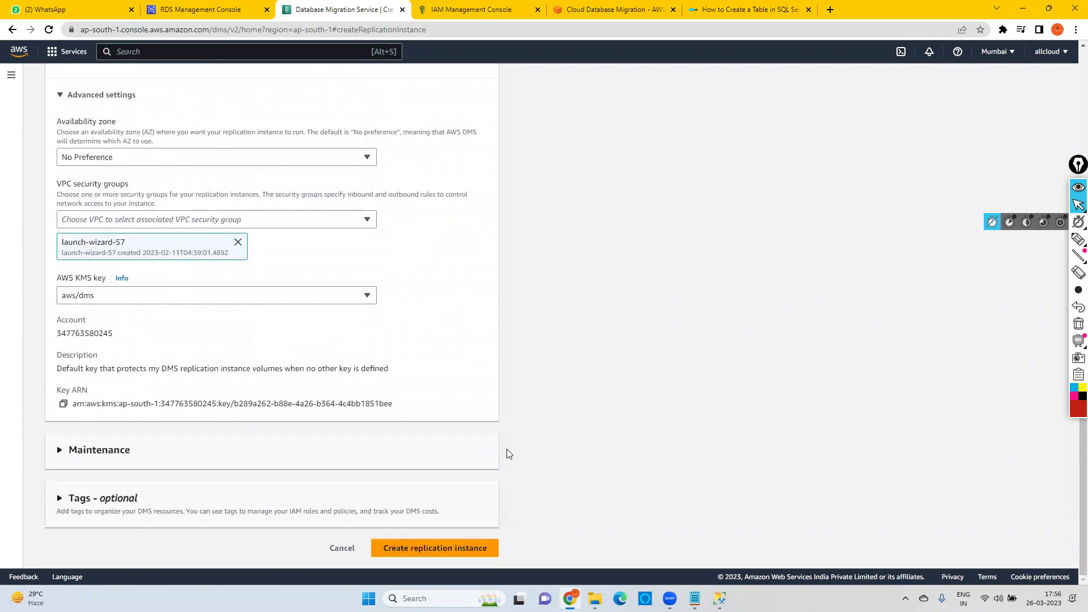
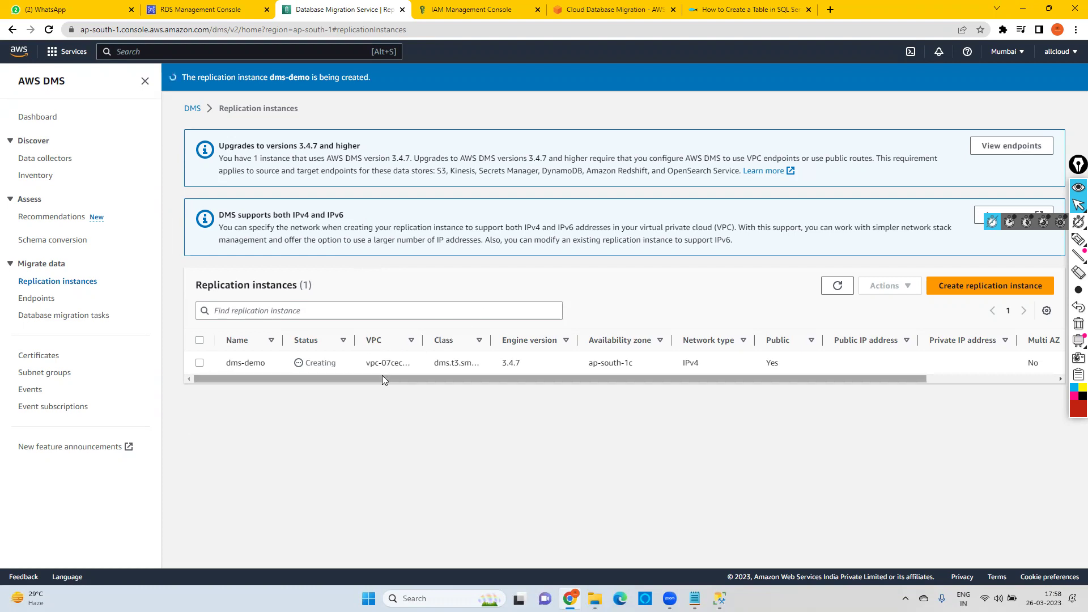
Refresh the replication instance status and mark the Create Source step in the notes.
{"action": "left_click", "coordinate": [837, 291]}
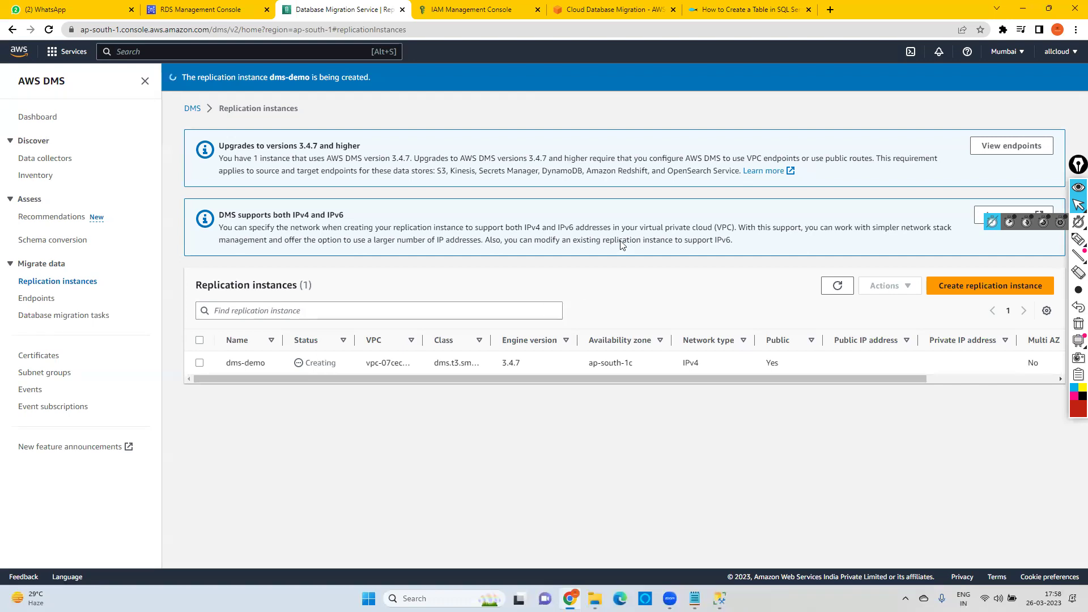
{"action": "left_click", "coordinate": [694, 598]}
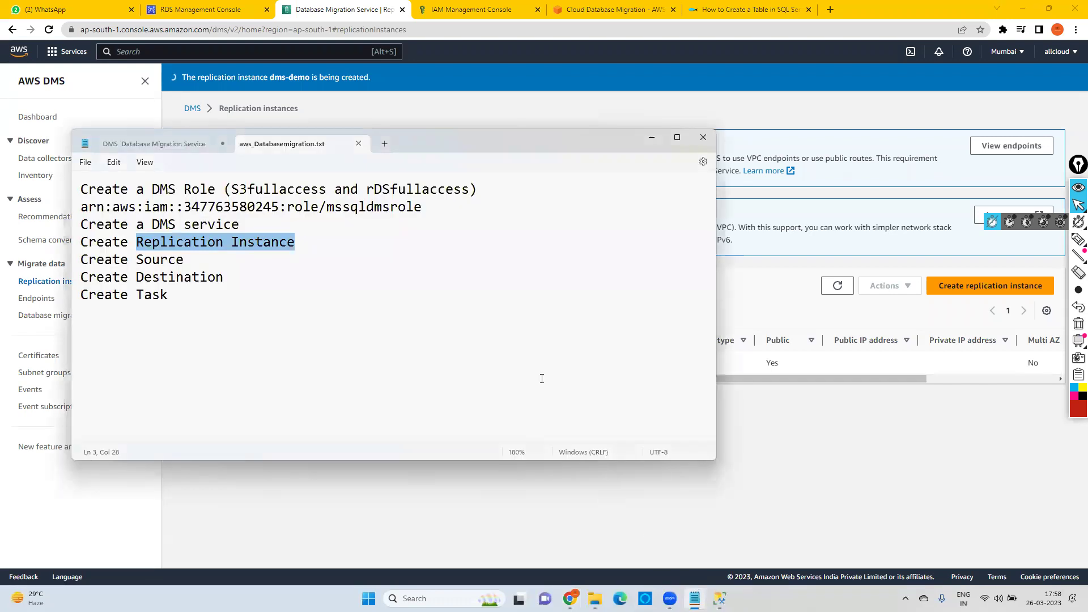
{"action": "left_click_drag", "start_coordinate": [96, 259], "coordinate": [237, 280]}
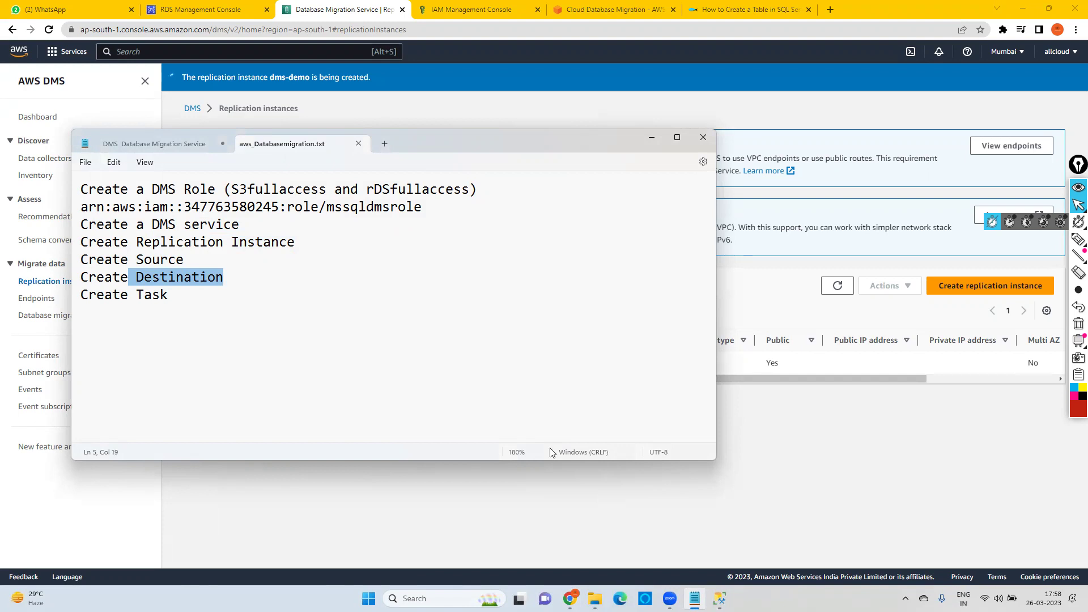
{"action": "left_click_drag", "start_coordinate": [97, 259], "coordinate": [162, 278]}
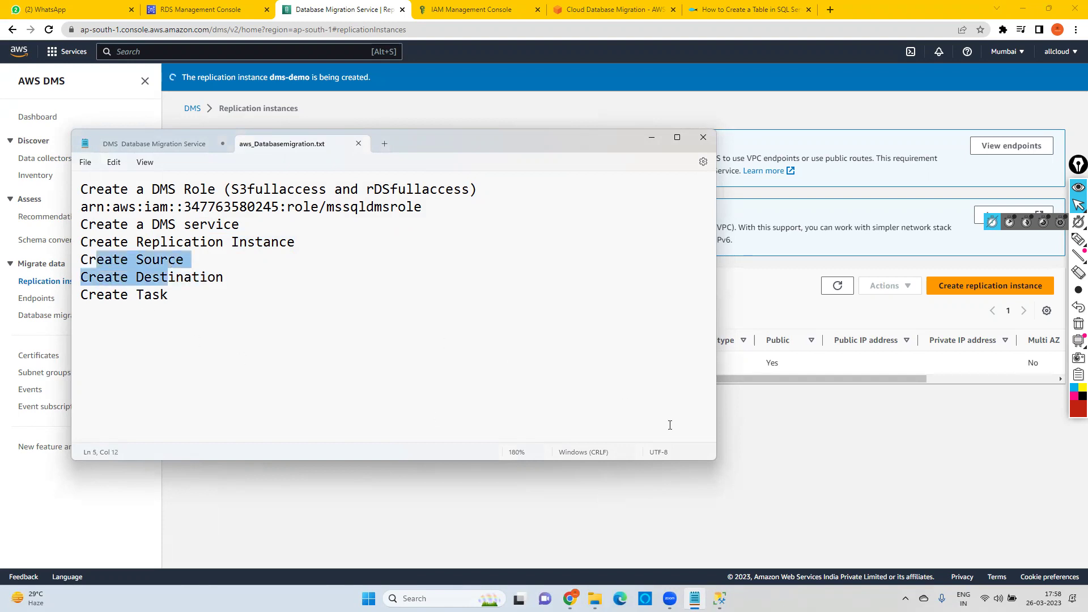
{"action": "left_click", "coordinate": [755, 454]}
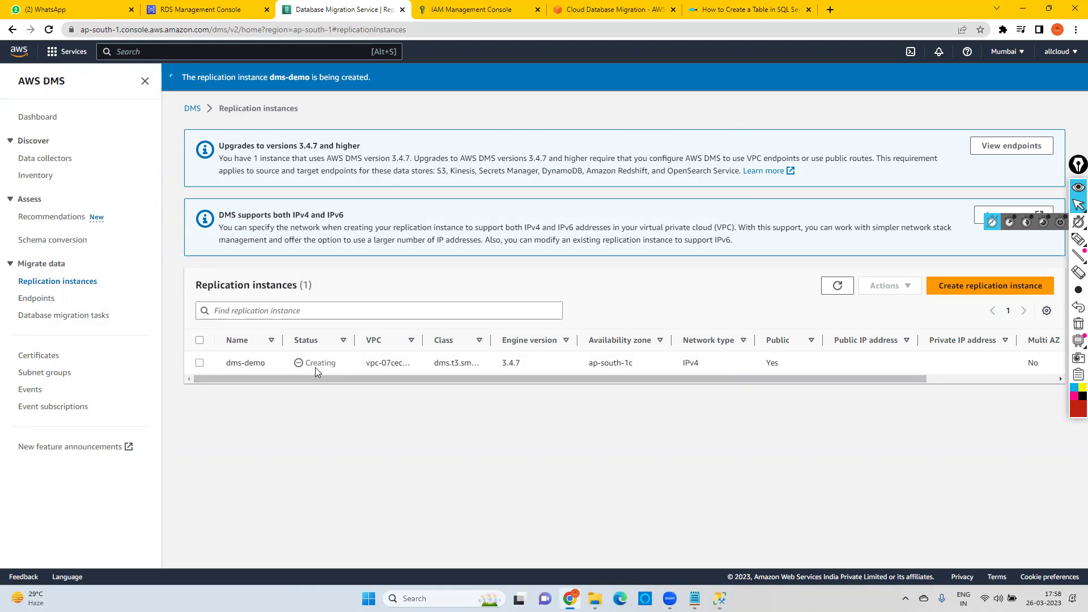
Create a source endpoint from RDS instance database-1, giving a Microsoft SQL Server engine.
{"action": "left_click", "coordinate": [45, 302]}
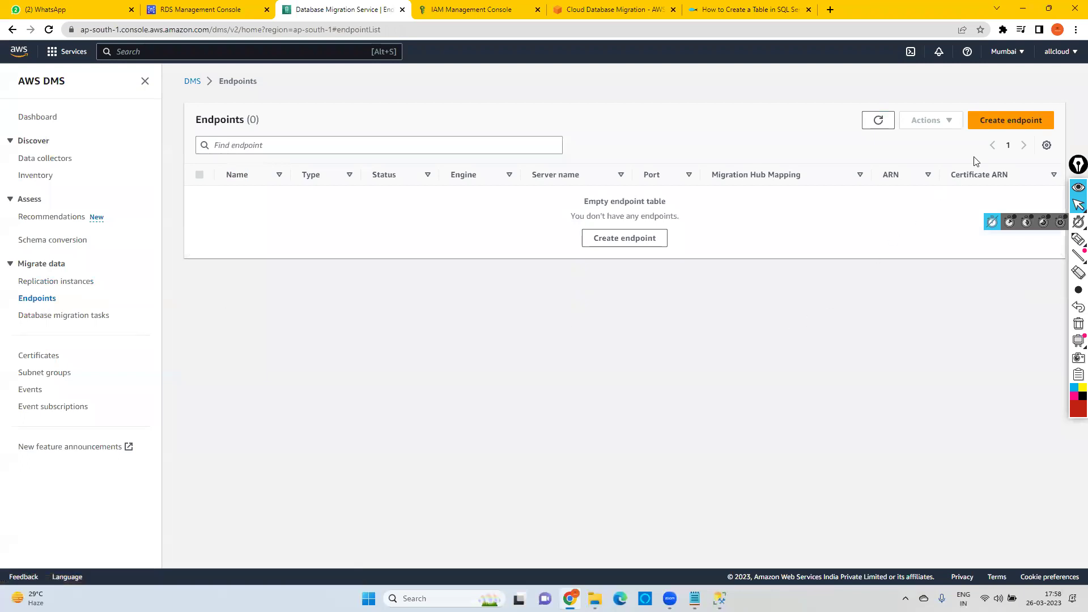
{"action": "left_click", "coordinate": [999, 120]}
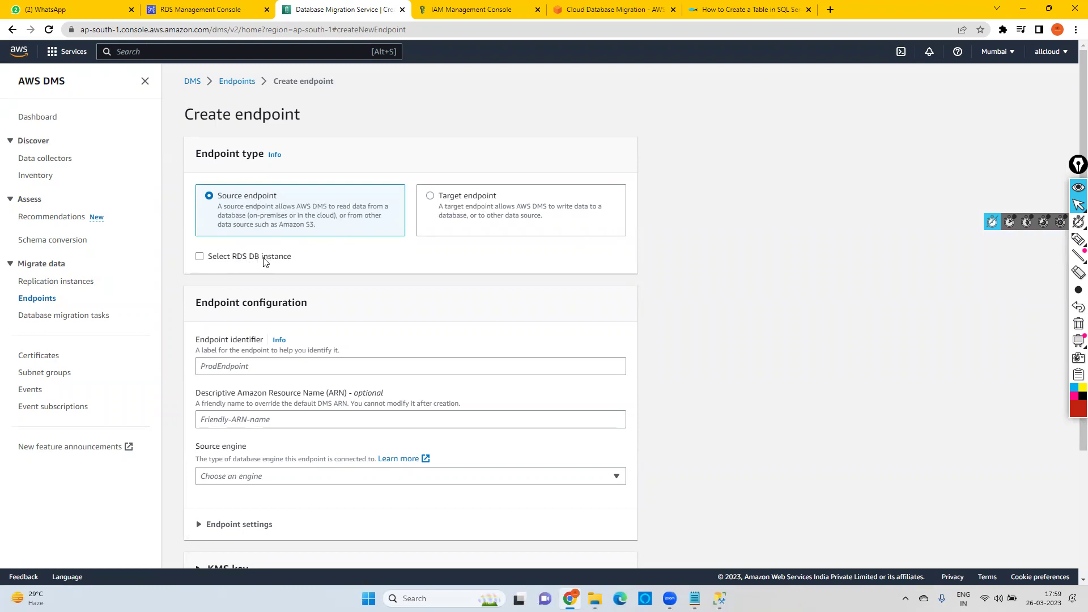
{"action": "left_click", "coordinate": [199, 257]}
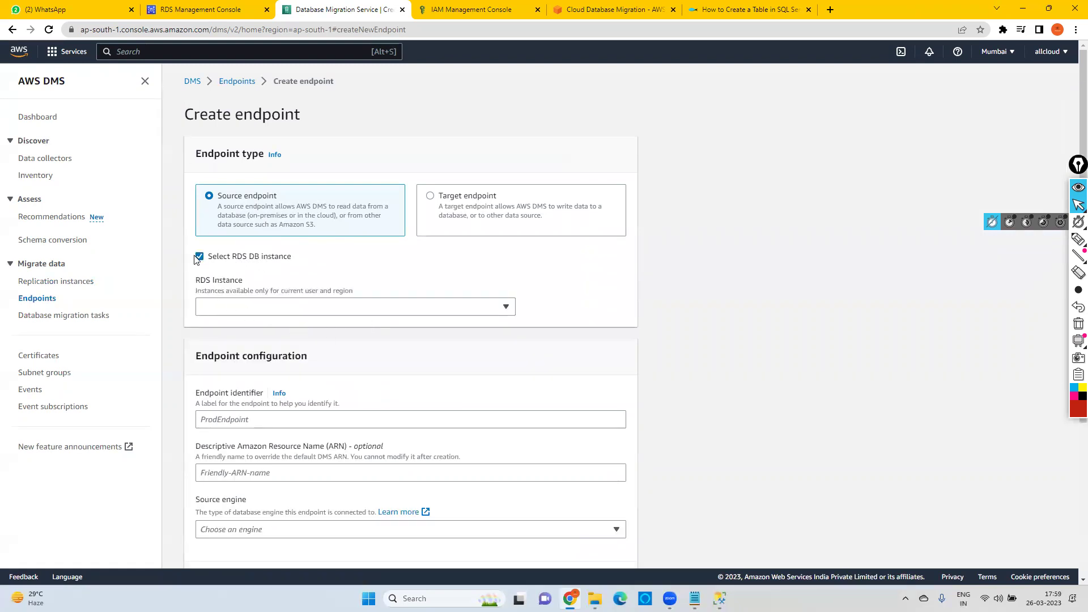
{"action": "left_click", "coordinate": [427, 307]}
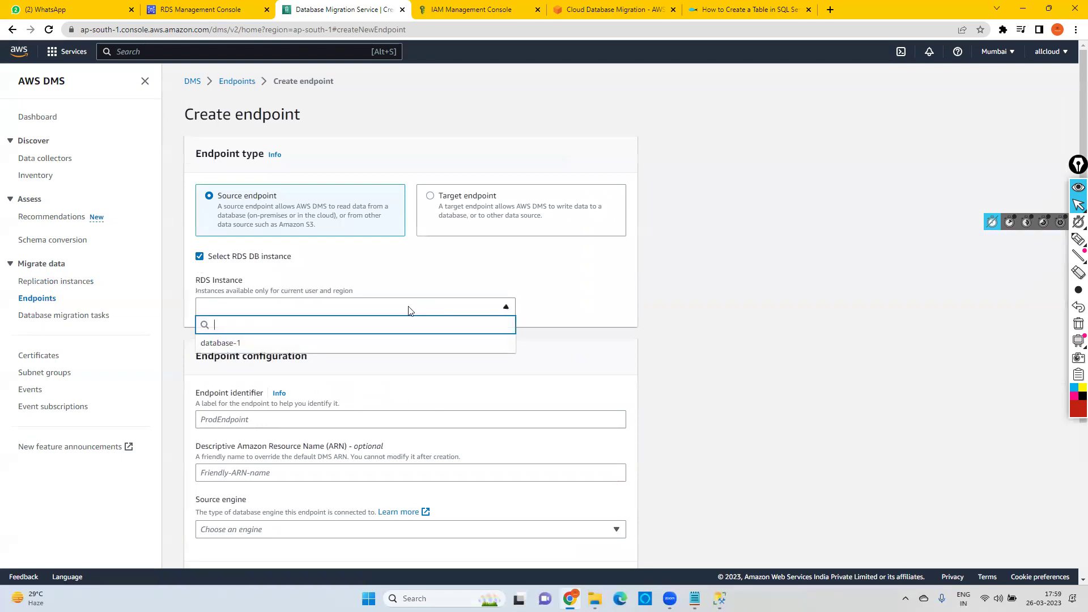
{"action": "left_click", "coordinate": [234, 347]}
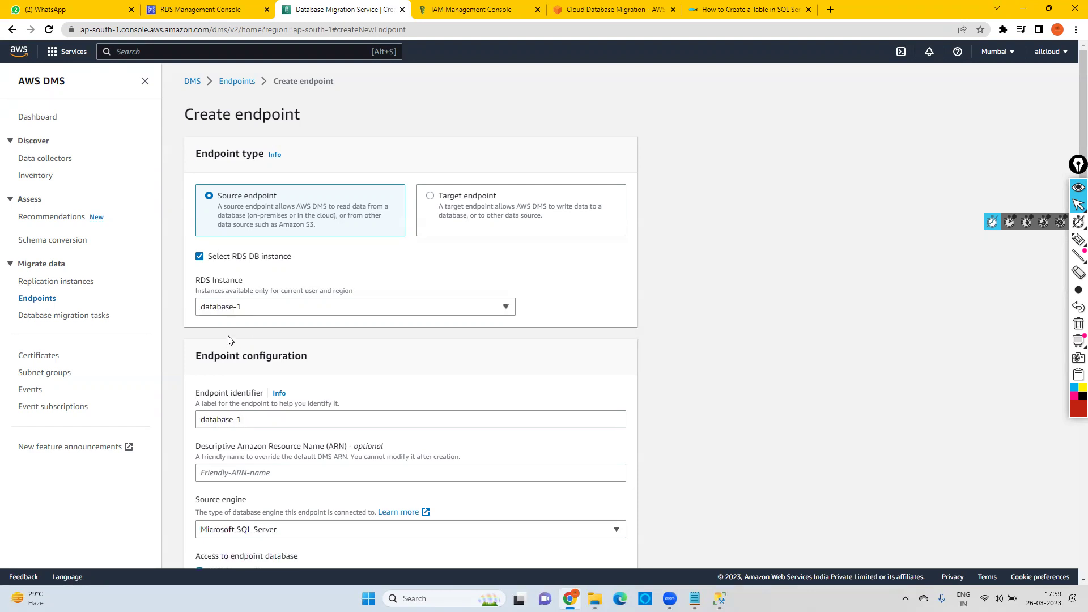
{"action": "scroll", "coordinate": [361, 320], "scroll_direction": "down", "scroll_amount": 4}
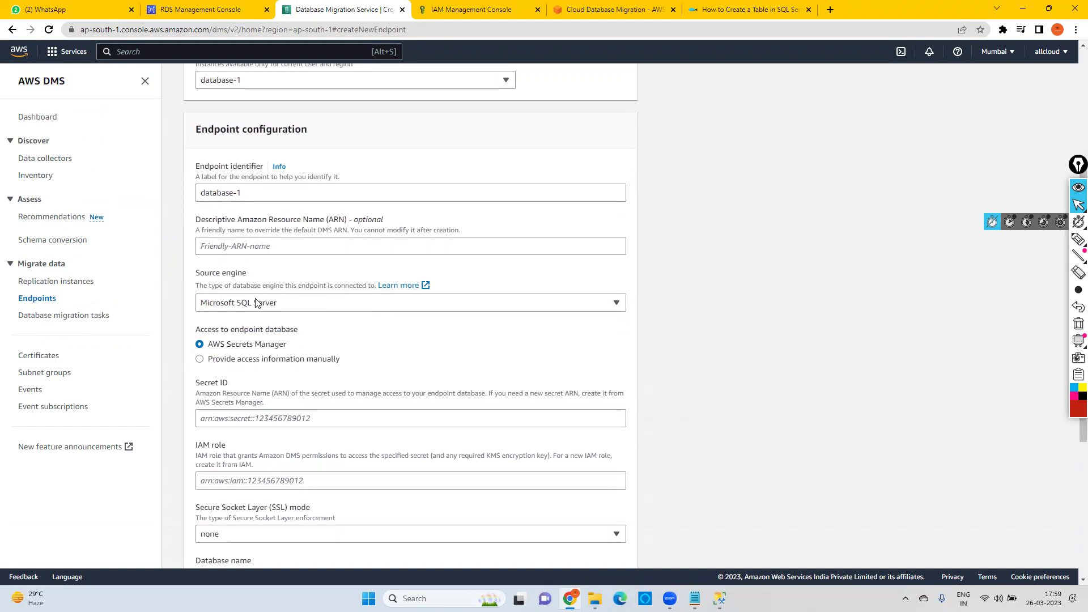
{"action": "scroll", "coordinate": [247, 309], "scroll_direction": "down", "scroll_amount": 1}
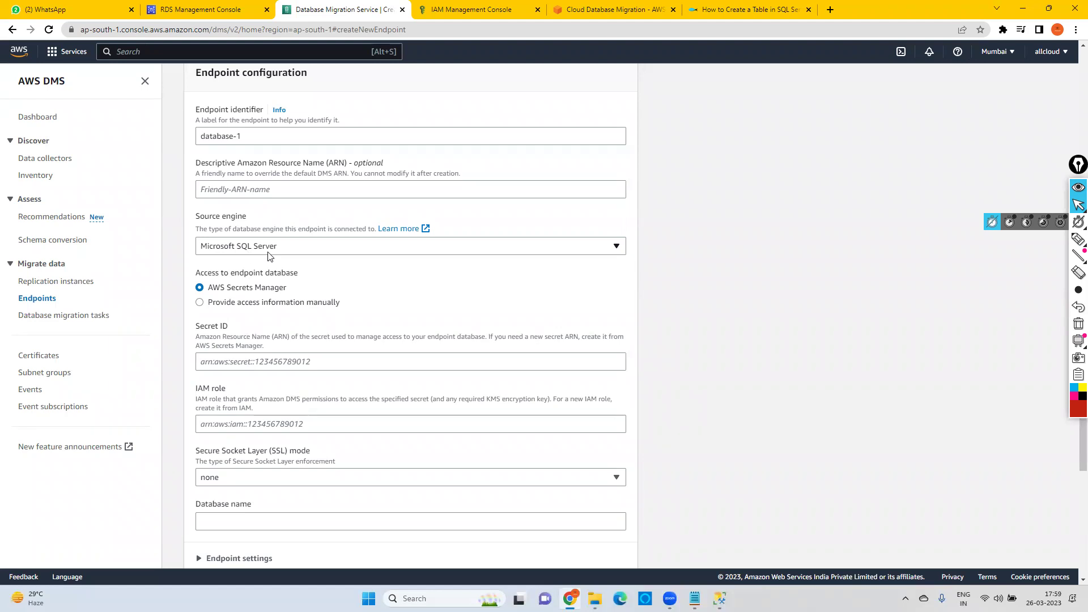
{"action": "scroll", "coordinate": [293, 258], "scroll_direction": "down", "scroll_amount": 1}
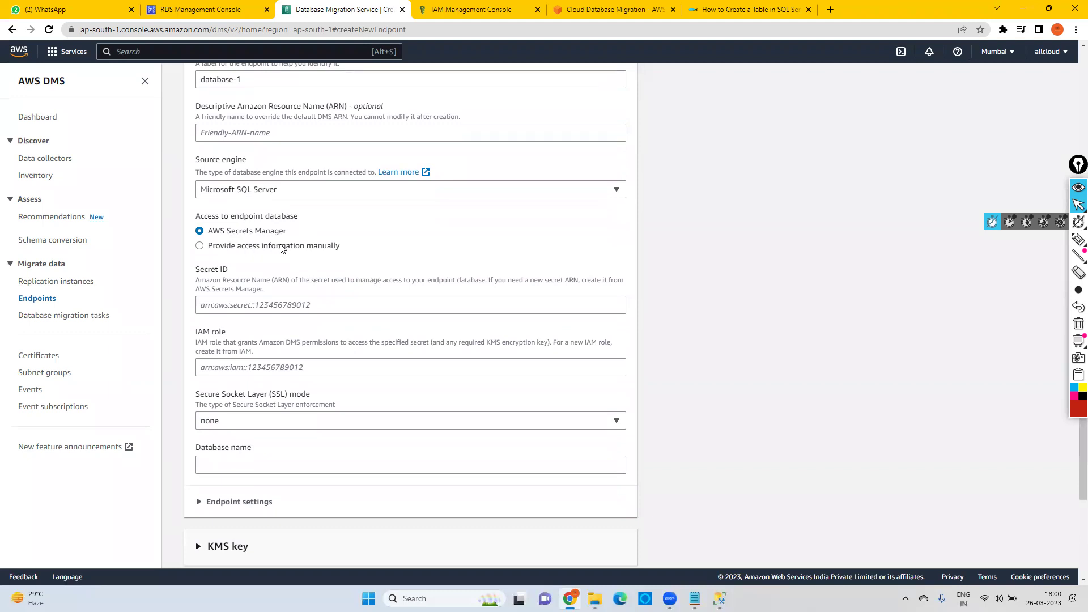
Choose manual access information and enter the database password.
{"action": "left_click", "coordinate": [200, 246]}
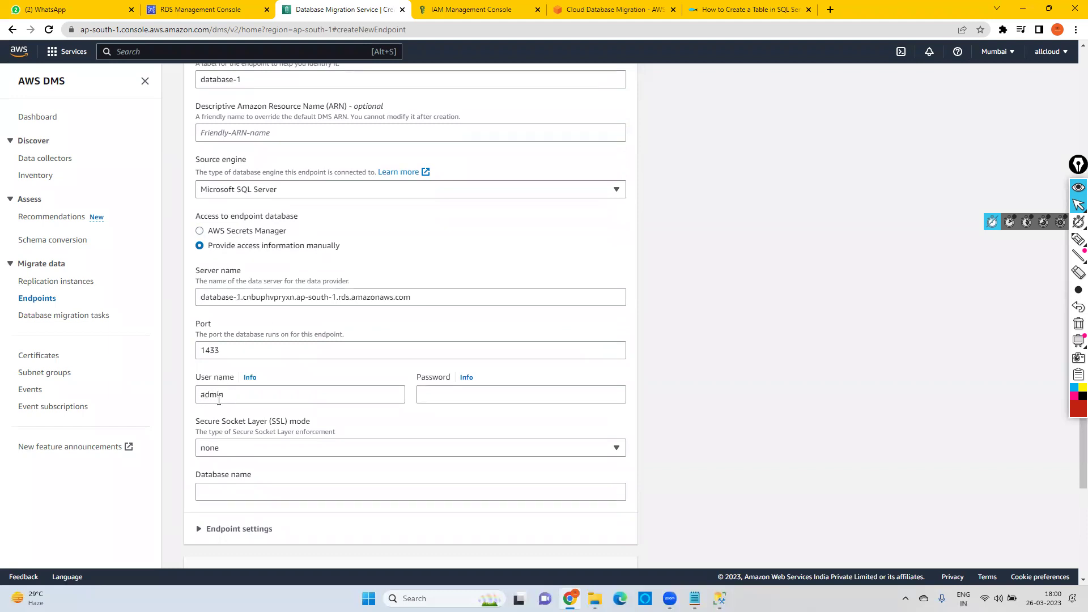
{"action": "left_click", "coordinate": [436, 399]}
{"action": "type", "text": "****"}
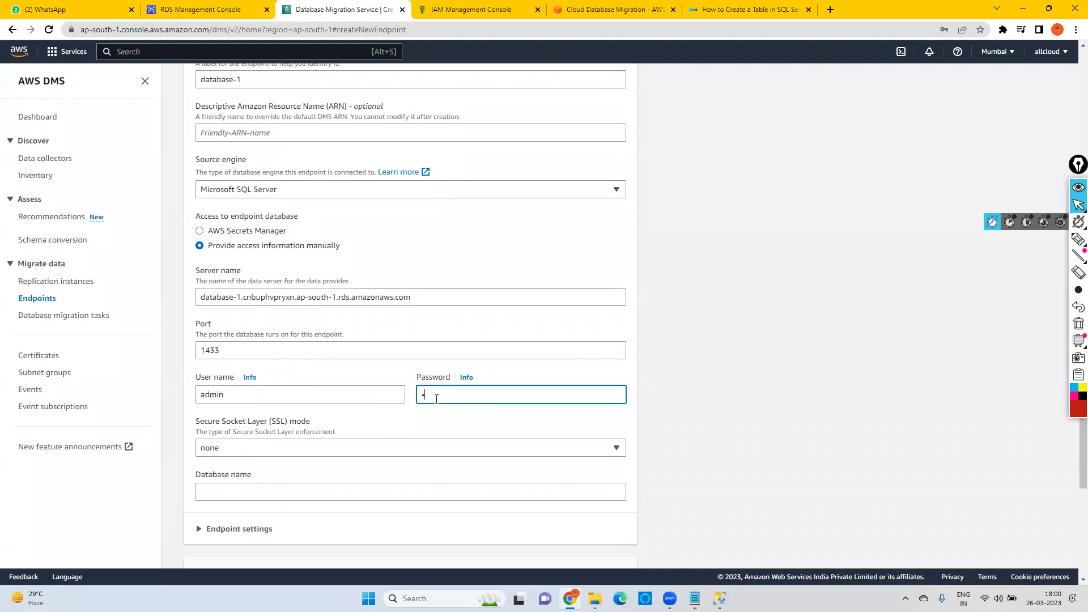
{"action": "type", "text": "**"}
{"action": "left_click", "coordinate": [584, 92]}
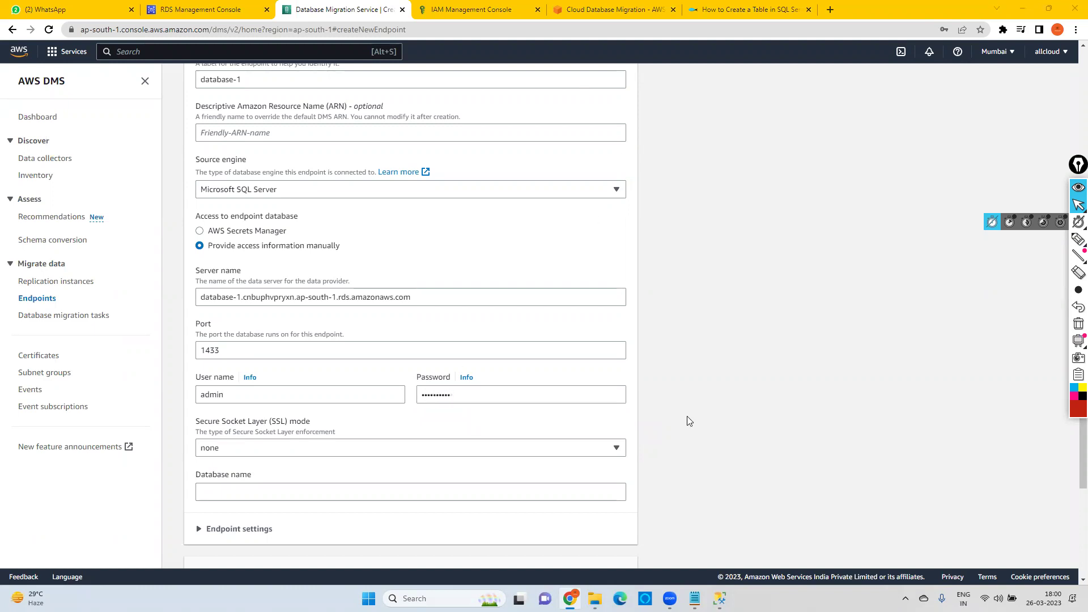
Keep SSL mode at none and go to the database name field, fetching it from SSMS.
{"action": "scroll", "coordinate": [619, 420], "scroll_direction": "down", "scroll_amount": 2}
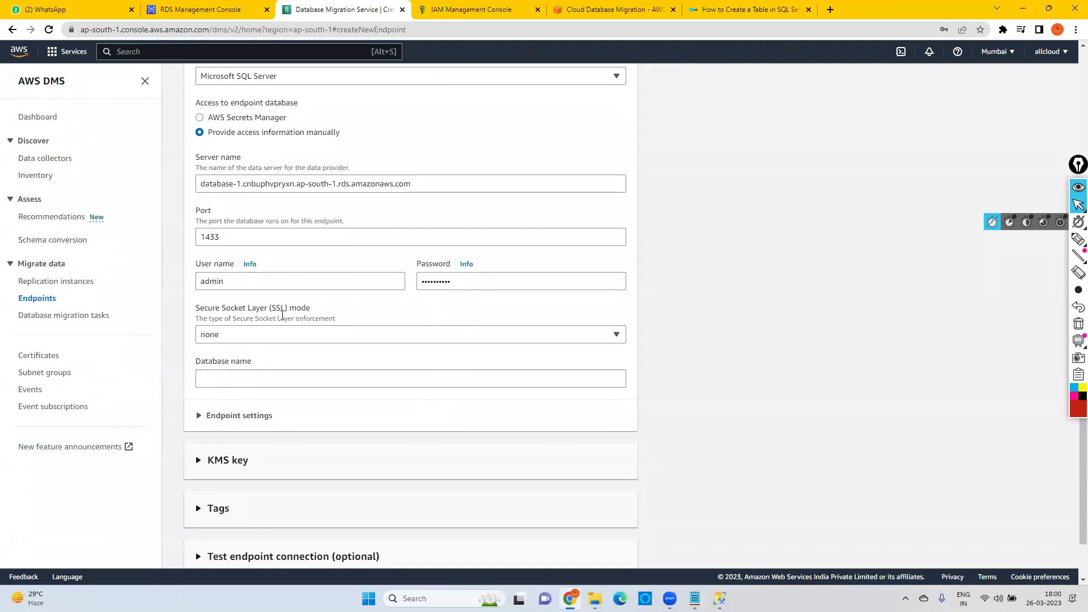
{"action": "left_click", "coordinate": [238, 335]}
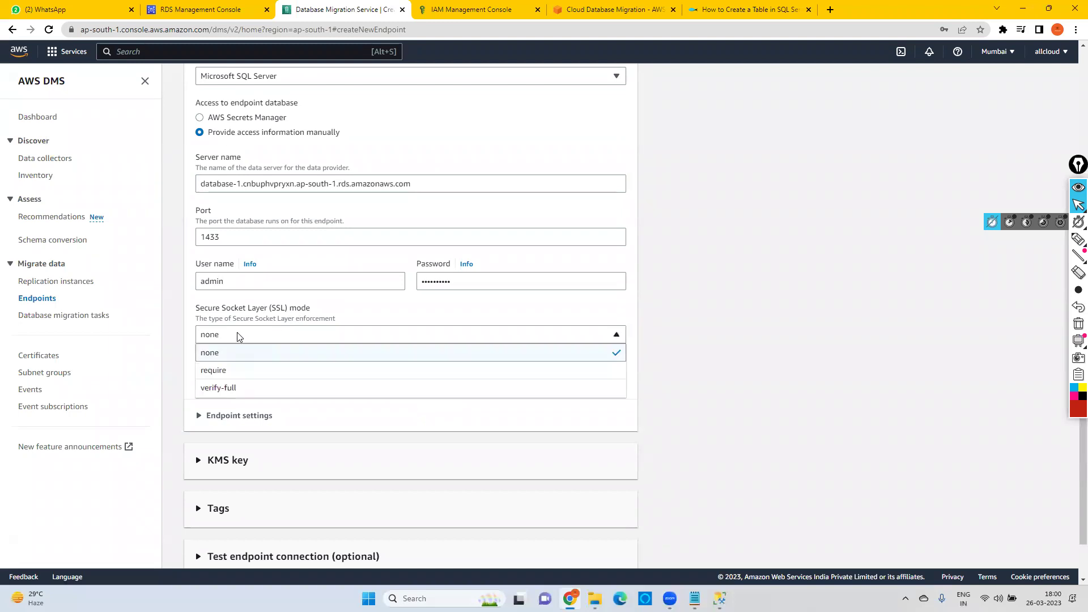
{"action": "left_click", "coordinate": [215, 354]}
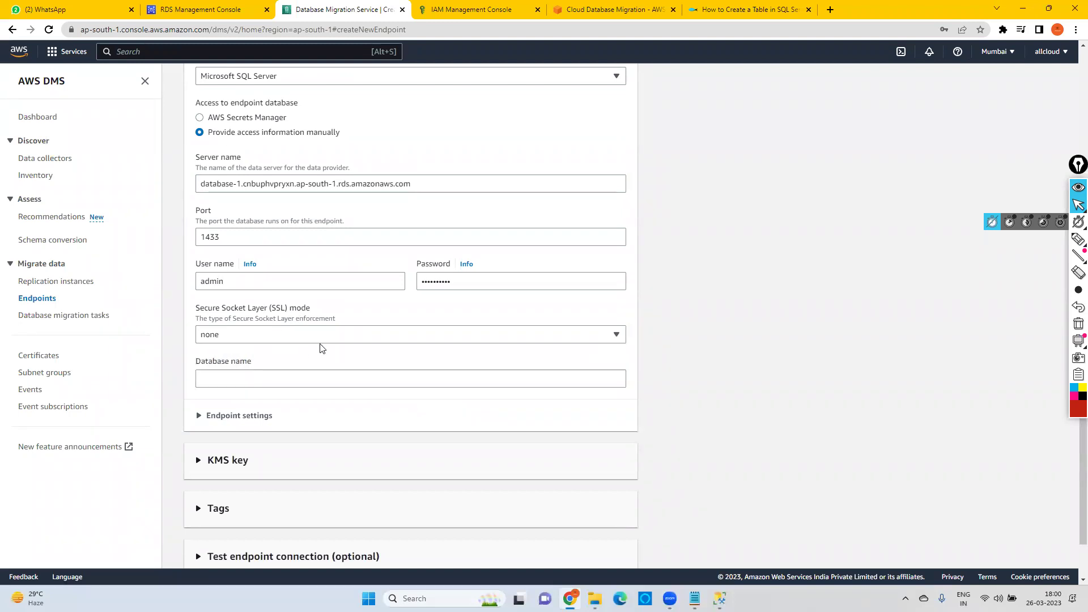
{"action": "left_click", "coordinate": [215, 381]}
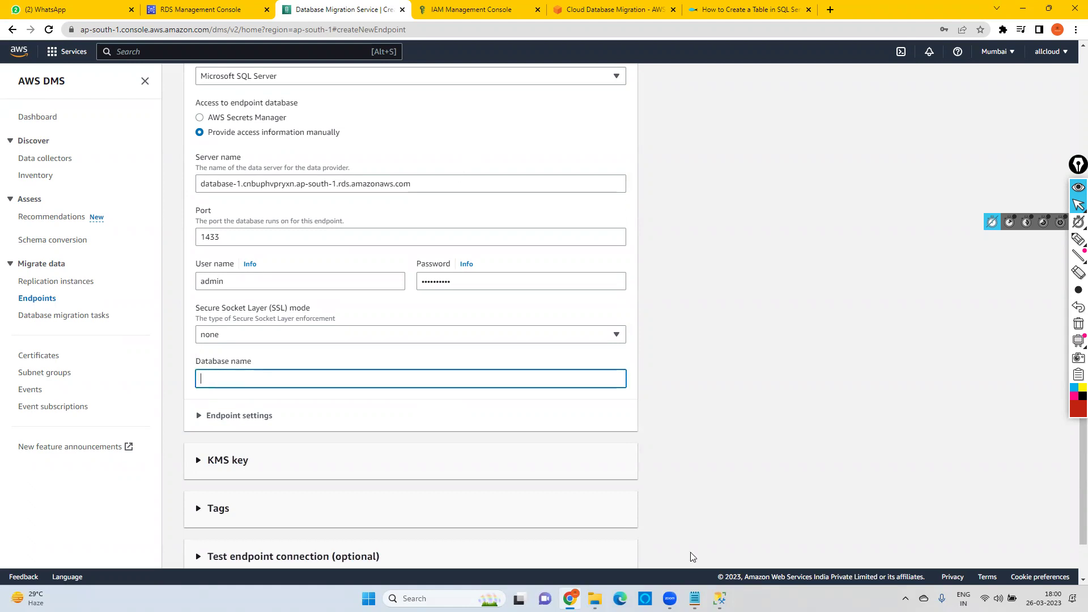
{"action": "key", "text": "alt+Tab"}
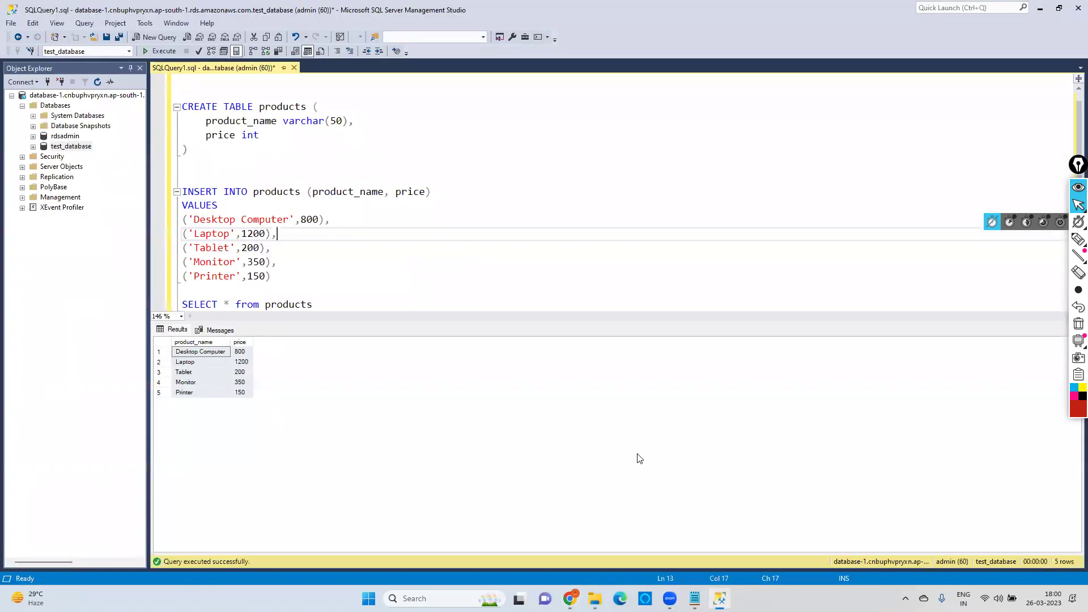
Copy the test_database name from SSMS Object Explorer and return to the endpoint form.
{"action": "left_click", "coordinate": [64, 149]}
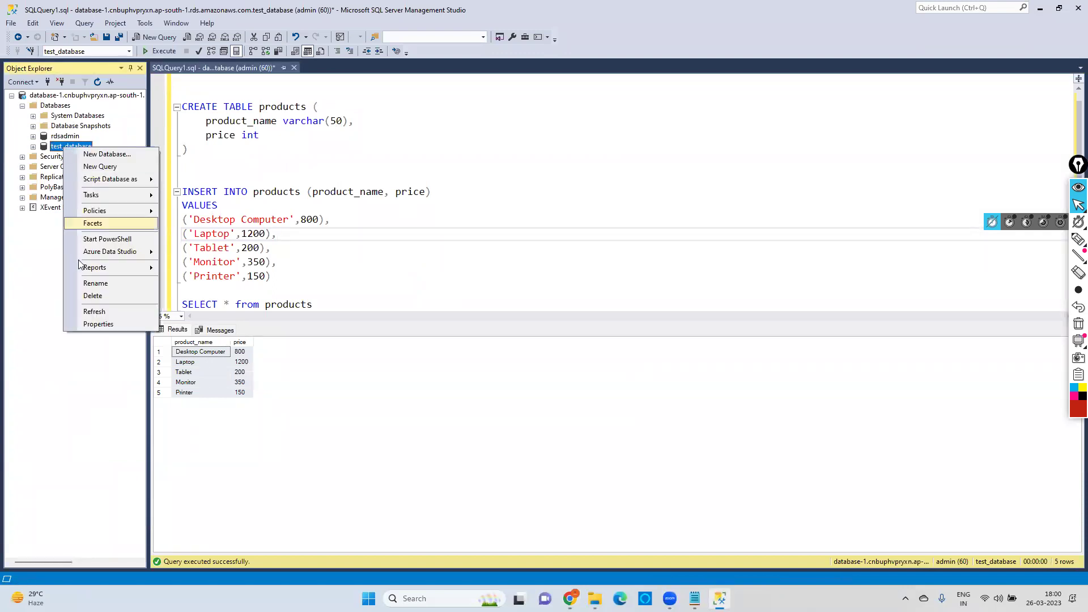
{"action": "left_click", "coordinate": [103, 285]}
{"action": "key", "text": "ctrl+c"}
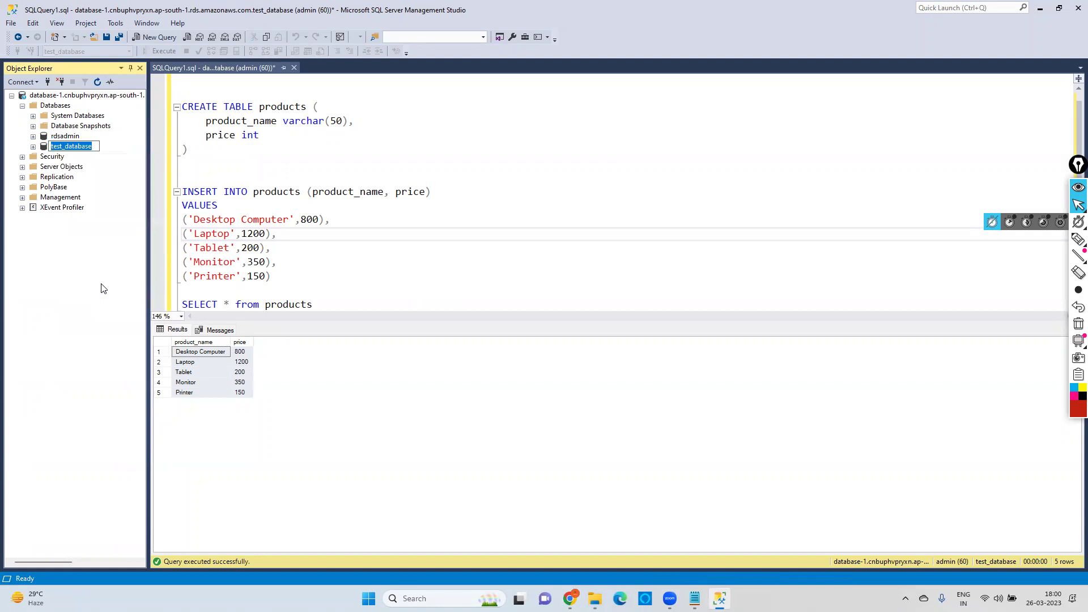
{"action": "left_click", "coordinate": [570, 598]}
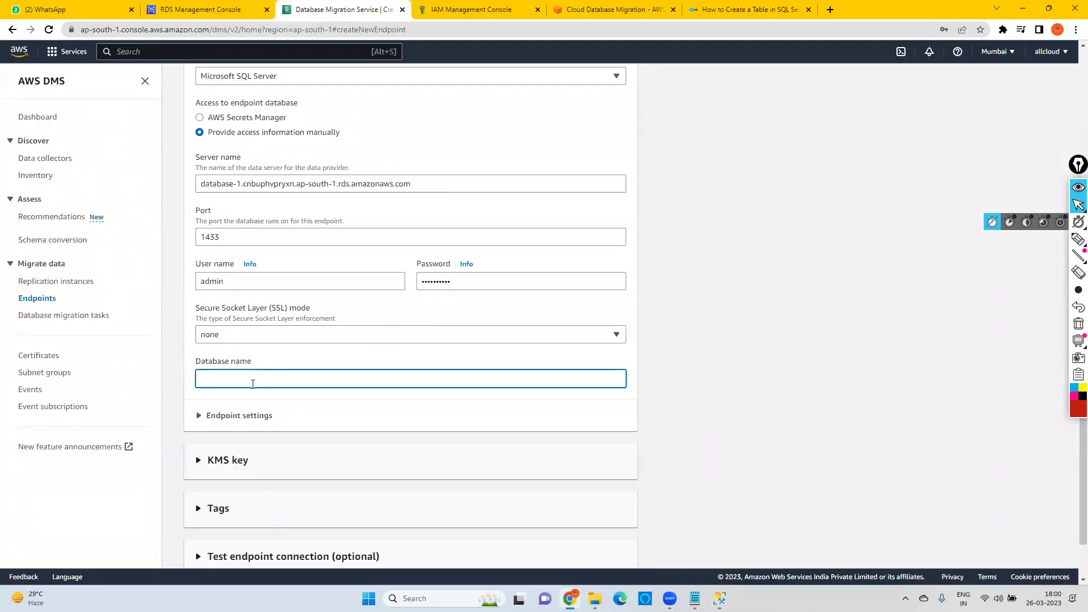
Paste test_database as the source endpoint's database name.
{"action": "key", "text": "ctrl+v"}
{"action": "scroll", "coordinate": [478, 308], "scroll_direction": "down", "scroll_amount": 2}
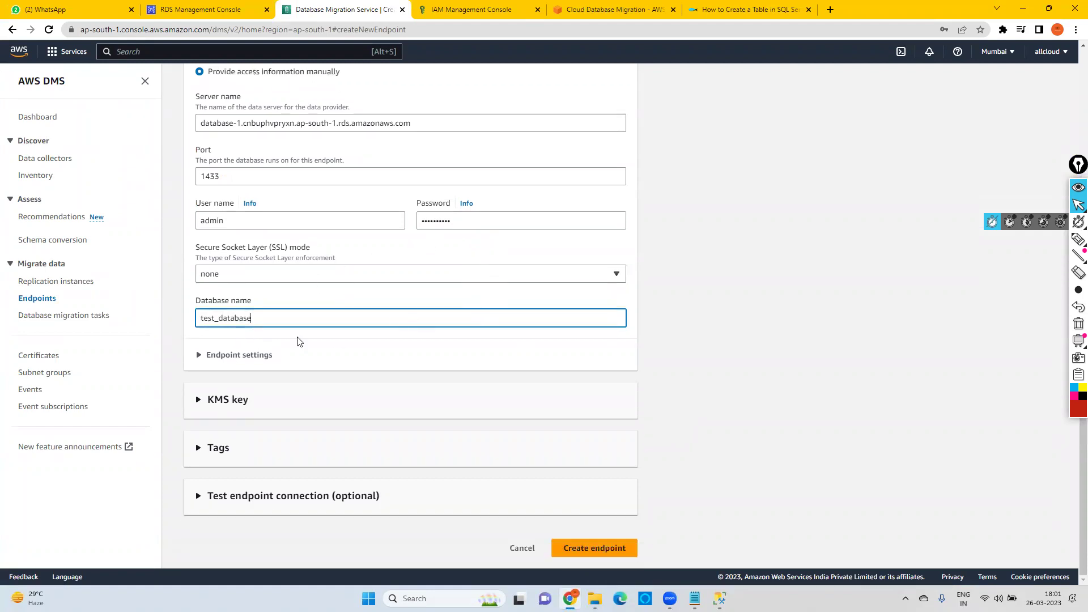
{"action": "left_click", "coordinate": [202, 356]}
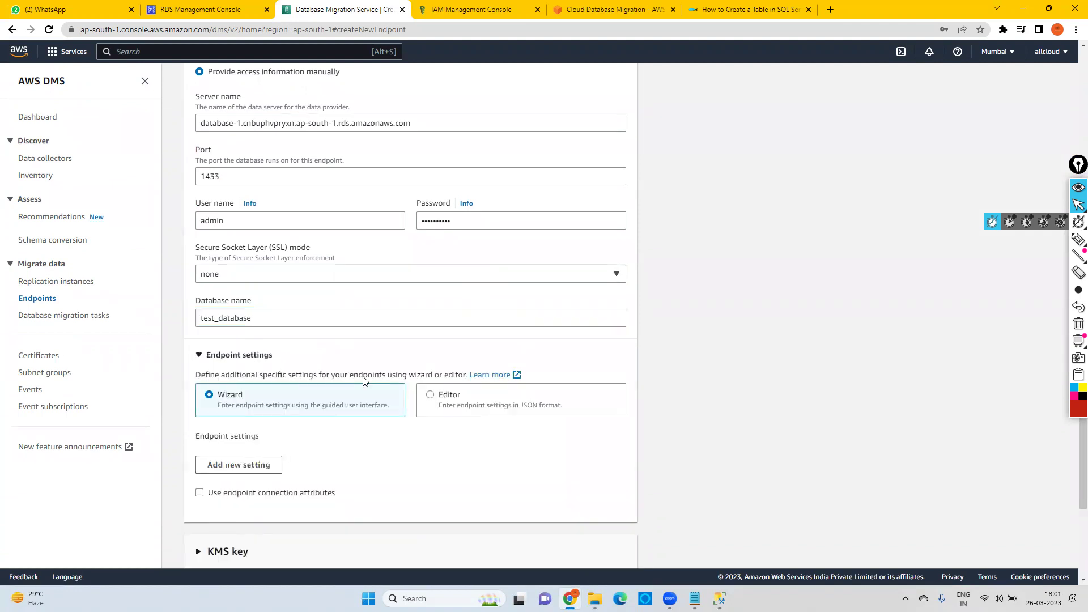
{"action": "left_click", "coordinate": [198, 355]}
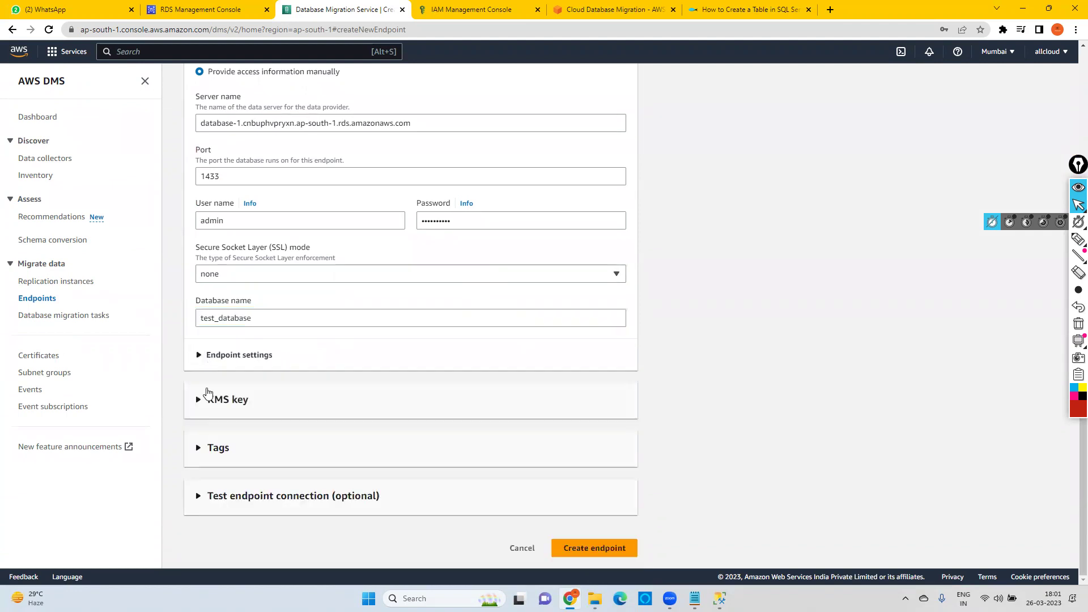
Review the encryption key, endpoint settings and tag sections, leaving them collapsed.
{"action": "left_click", "coordinate": [200, 405]}
{"action": "scroll", "coordinate": [321, 427], "scroll_direction": "down", "scroll_amount": 3}
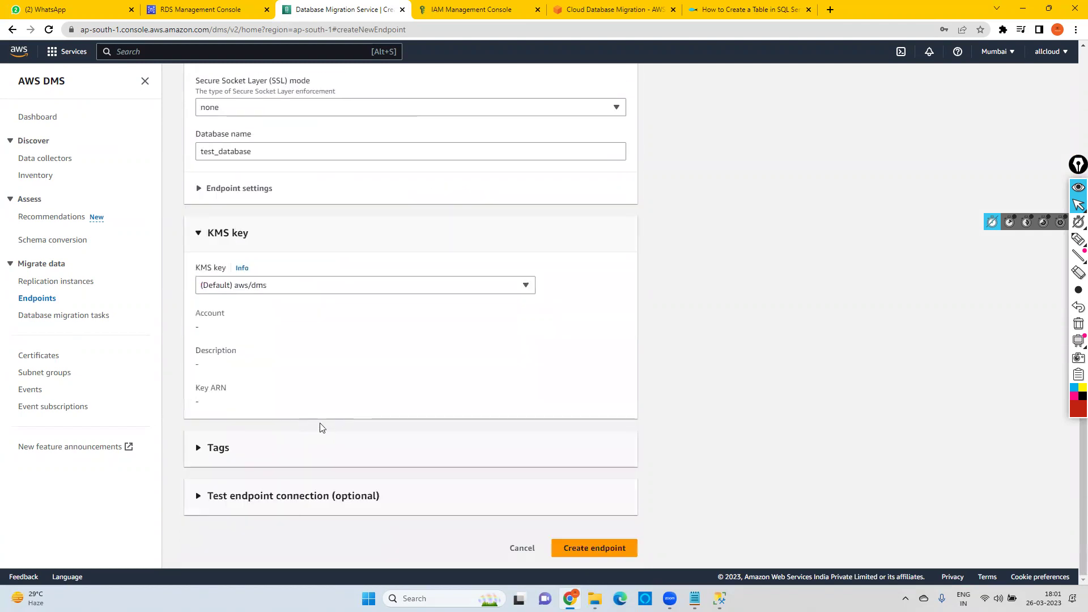
{"action": "left_click", "coordinate": [200, 235]}
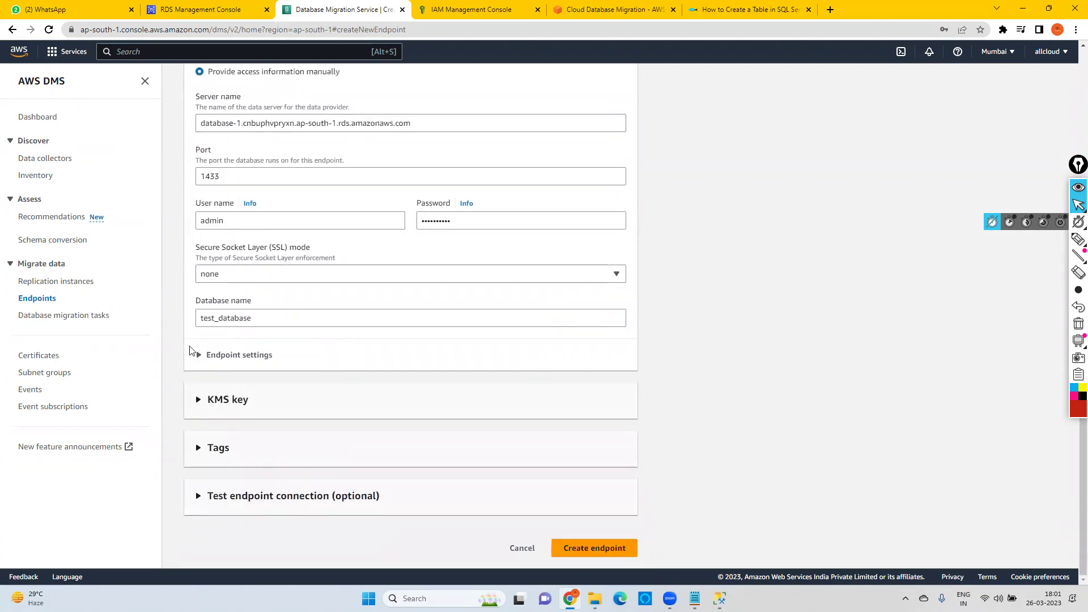
{"action": "left_click", "coordinate": [199, 356]}
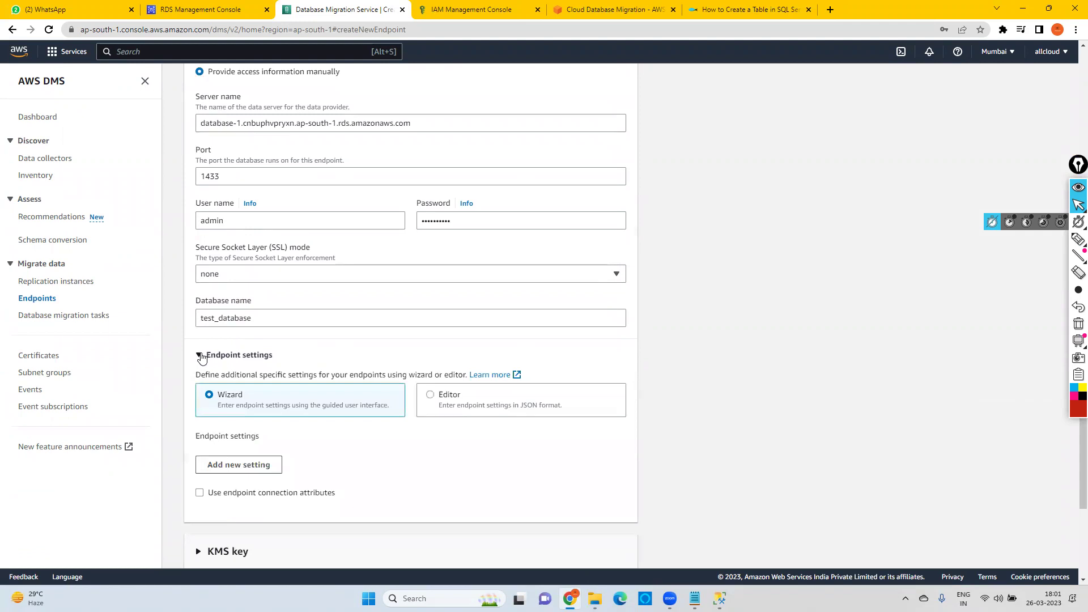
{"action": "left_click", "coordinate": [200, 356]}
{"action": "left_click", "coordinate": [197, 449]}
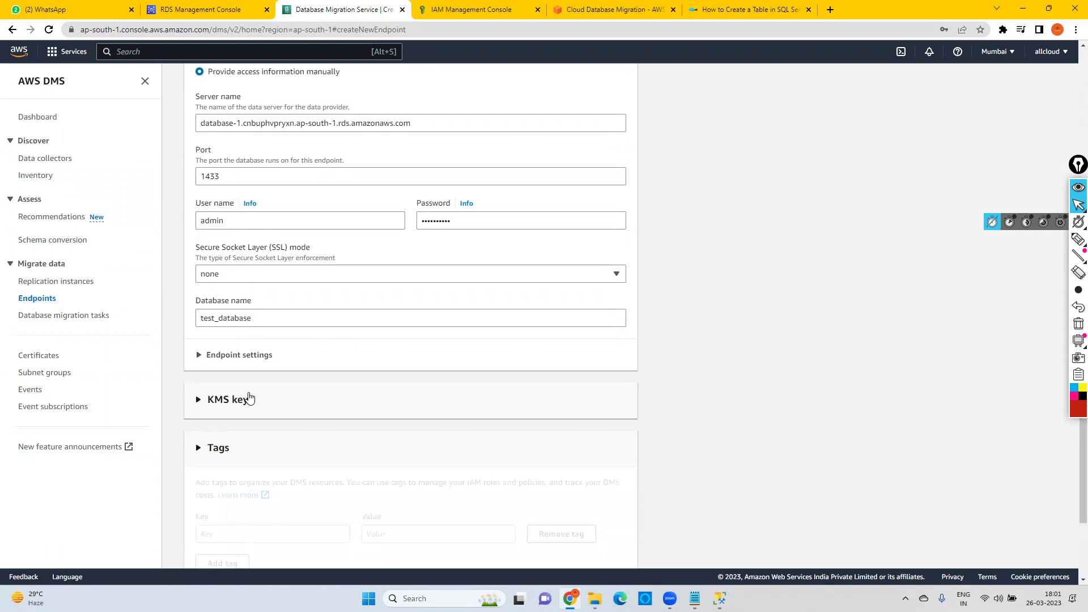
{"action": "scroll", "coordinate": [190, 396], "scroll_direction": "down", "scroll_amount": 3}
{"action": "left_click", "coordinate": [197, 331]}
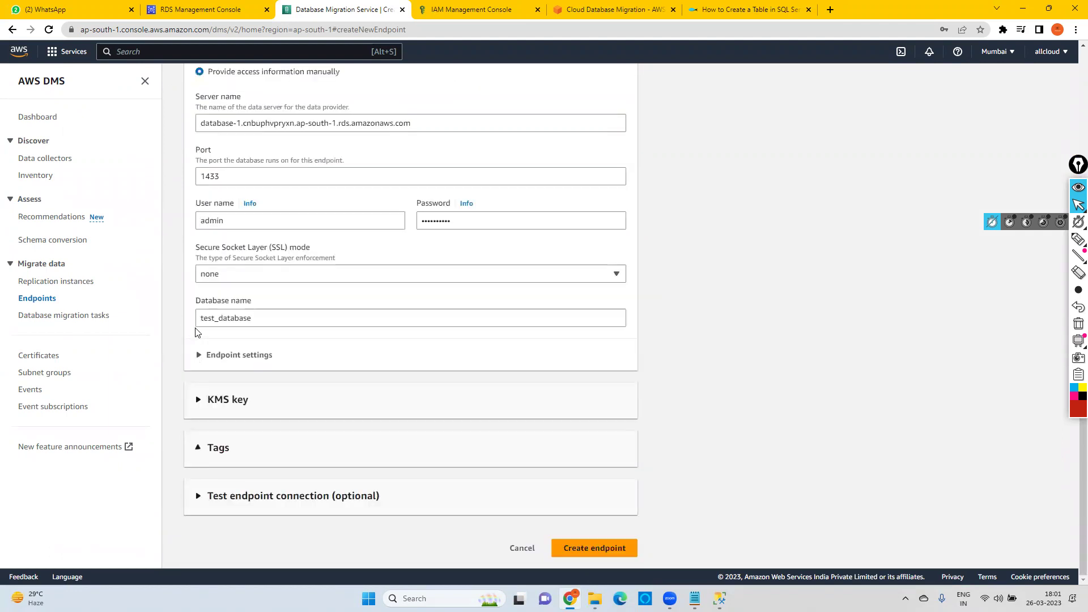
Expand the endpoint connection test options and look through the other open console pages.
{"action": "left_click", "coordinate": [200, 497]}
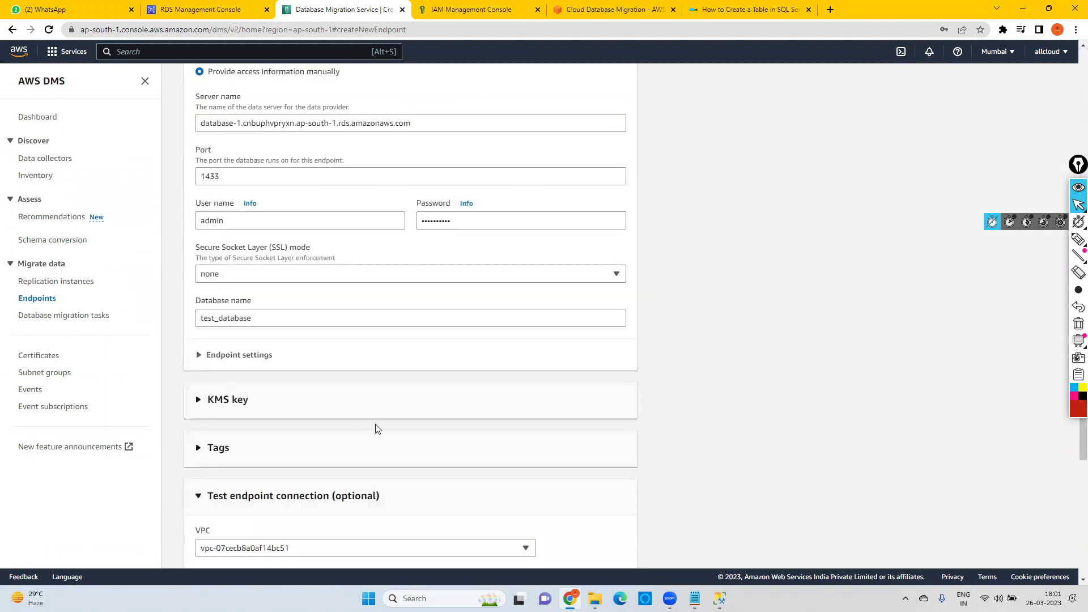
{"action": "scroll", "coordinate": [376, 428], "scroll_direction": "down", "scroll_amount": 4}
{"action": "scroll", "coordinate": [397, 366], "scroll_direction": "down", "scroll_amount": 1}
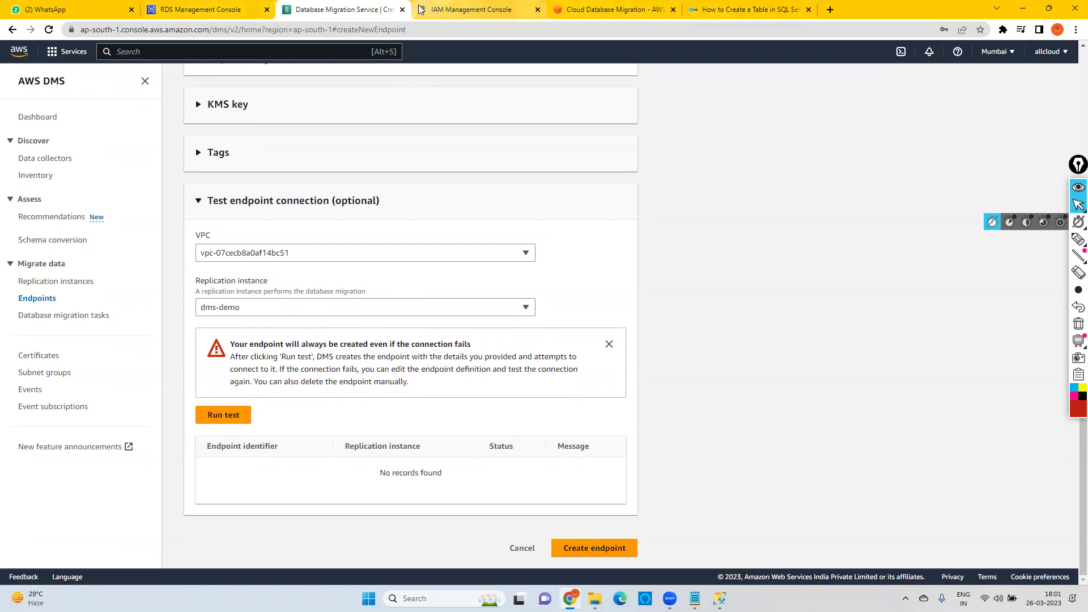
{"action": "left_click", "coordinate": [465, 7]}
{"action": "left_click", "coordinate": [300, 5]}
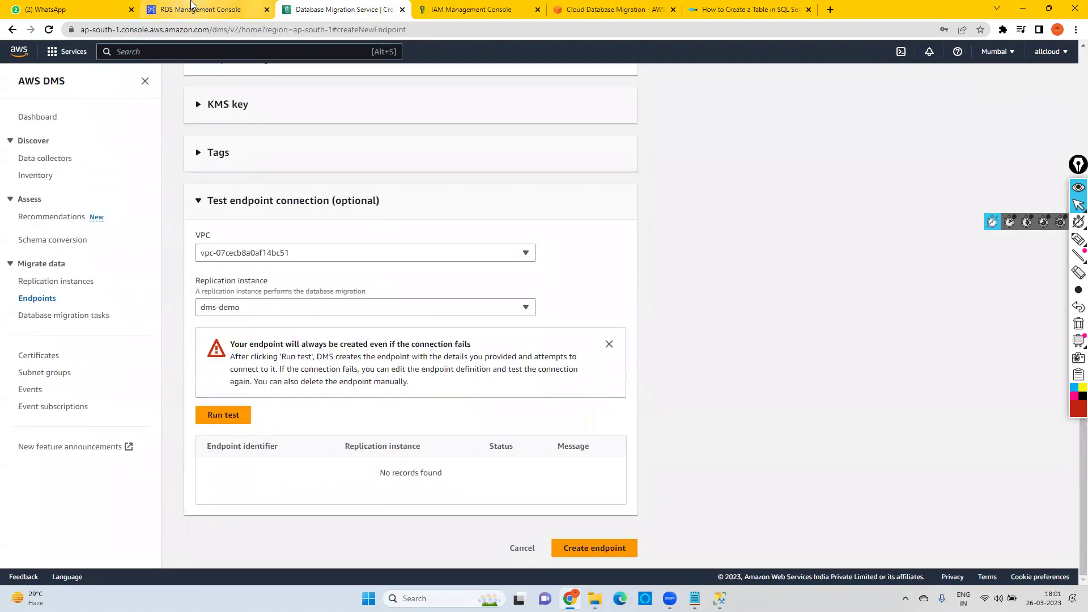
{"action": "left_click", "coordinate": [195, 8]}
{"action": "left_click", "coordinate": [381, 6]}
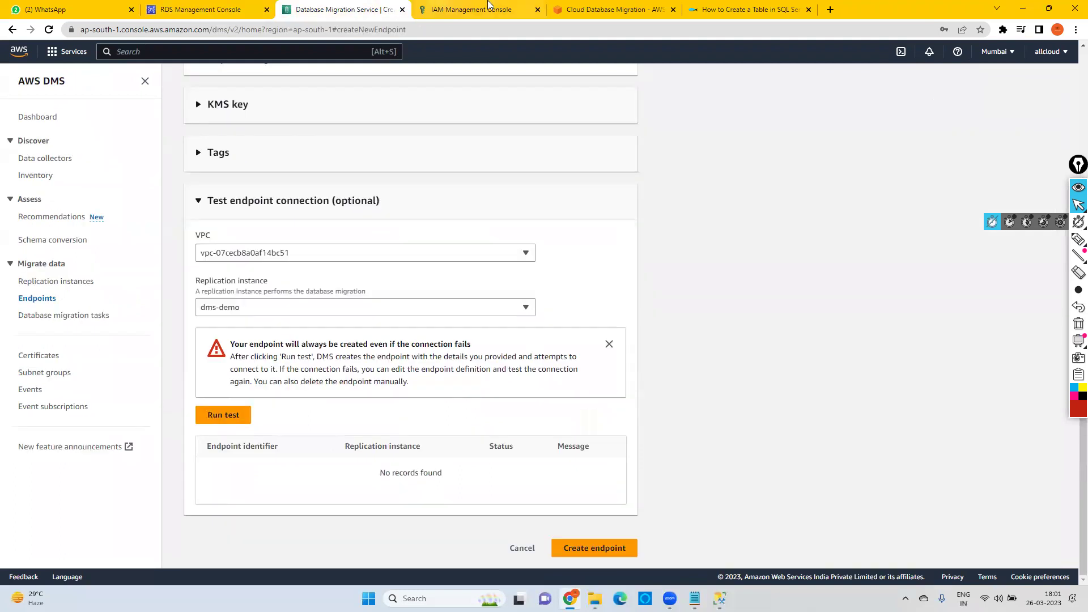
{"action": "left_click", "coordinate": [470, 8]}
{"action": "left_click", "coordinate": [612, 8]}
{"action": "left_click", "coordinate": [422, 10]}
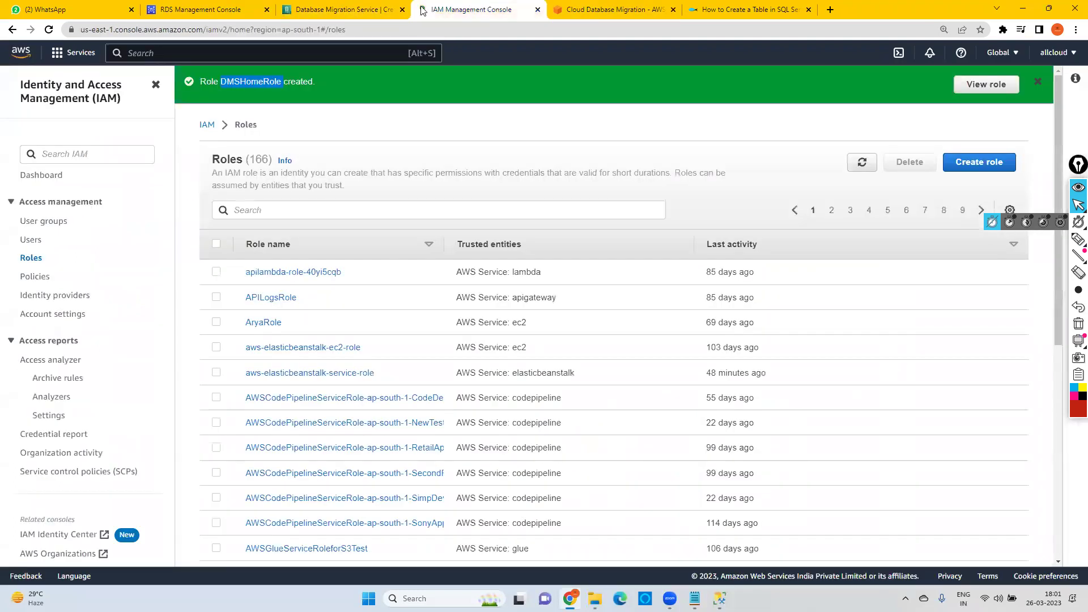
{"action": "left_click", "coordinate": [354, 8]}
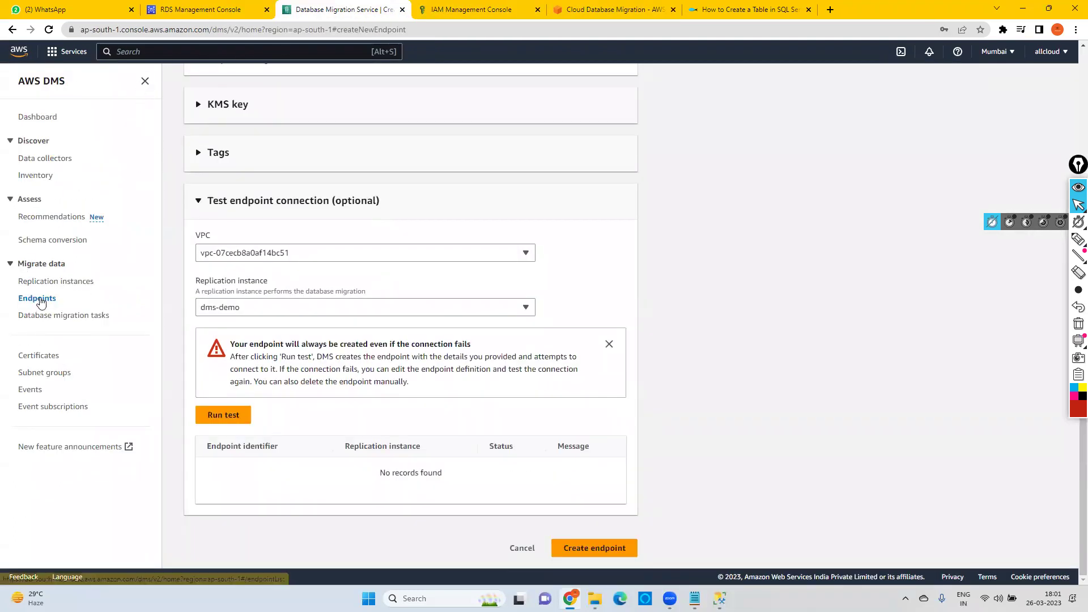
Check dms-demo's status in the replication instances list.
{"action": "right_click", "coordinate": [52, 281]}
{"action": "key", "text": "Escape"}
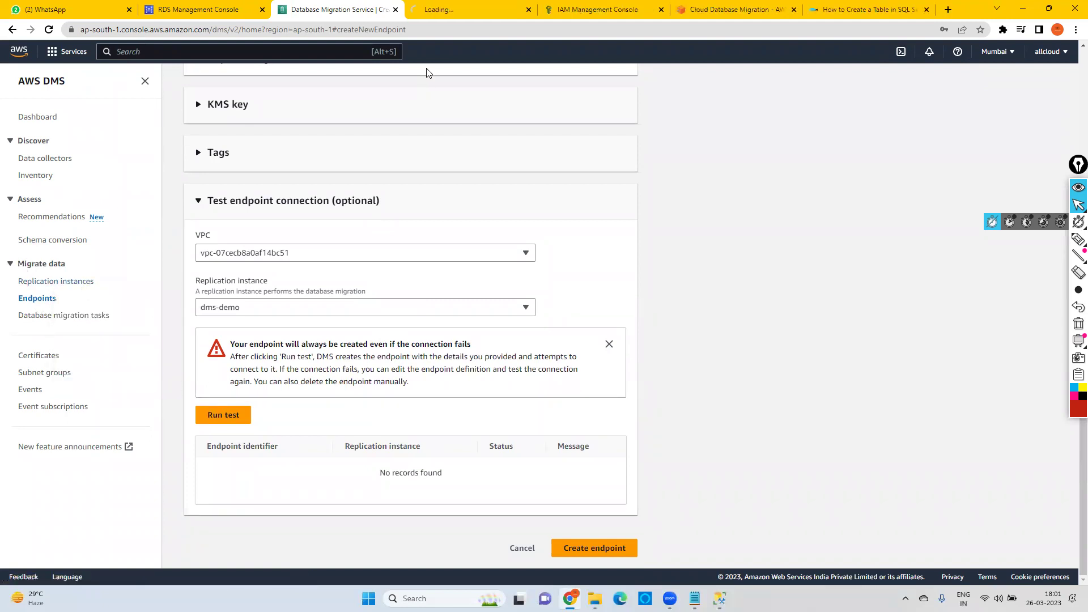
{"action": "left_click", "coordinate": [457, 8]}
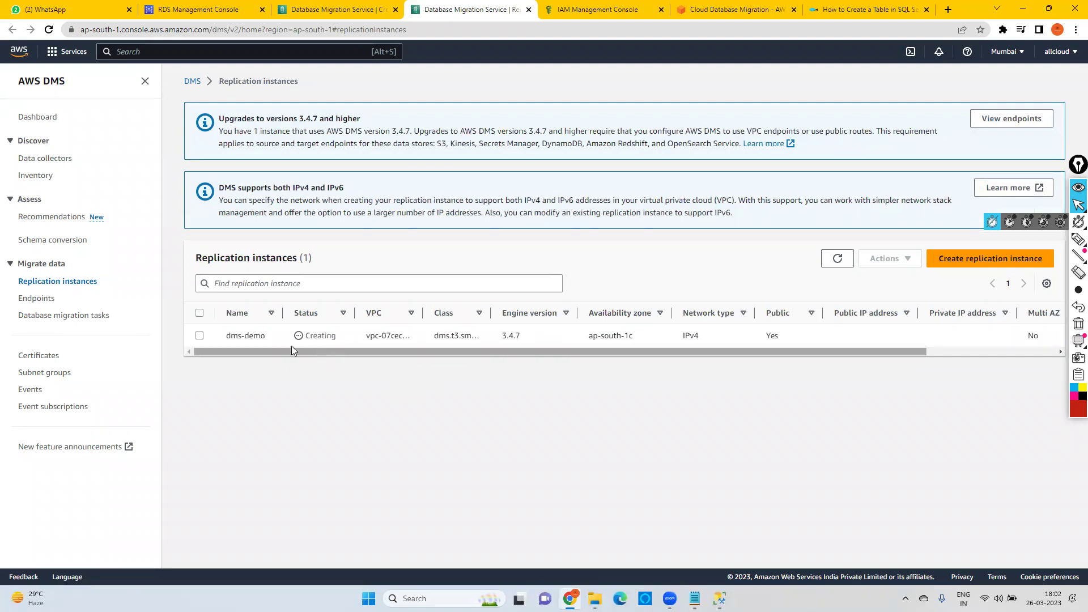
{"action": "left_click", "coordinate": [381, 8]}
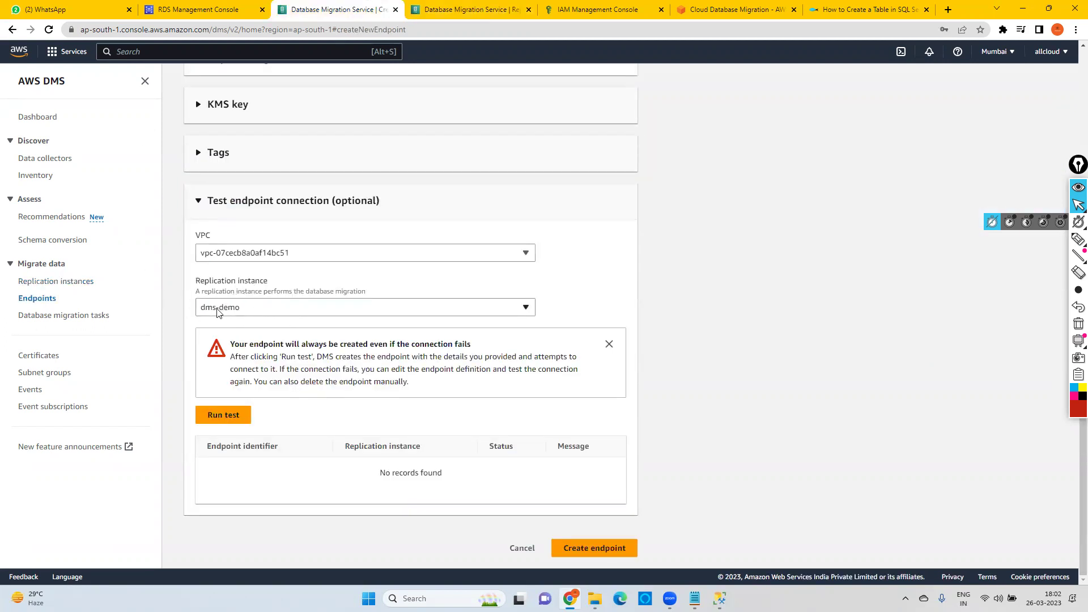
Test the connection with dms-demo, which fails because the instance isn't active yet.
{"action": "left_click", "coordinate": [347, 309]}
{"action": "left_click", "coordinate": [347, 309]}
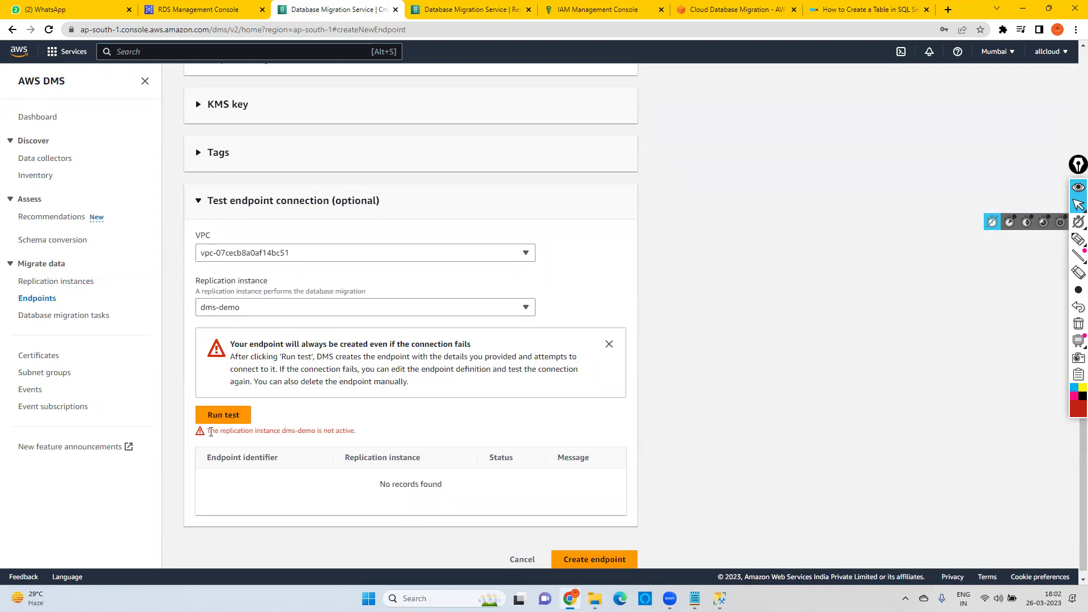
{"action": "left_click_drag", "start_coordinate": [210, 432], "coordinate": [356, 432]}
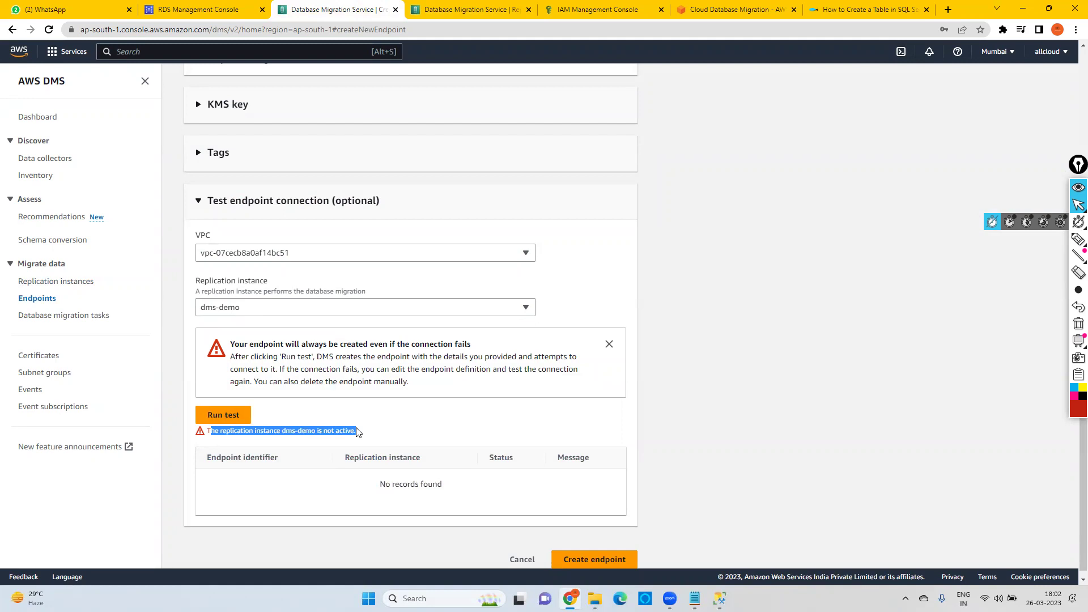
{"action": "scroll", "coordinate": [354, 419], "scroll_direction": "up", "scroll_amount": 8}
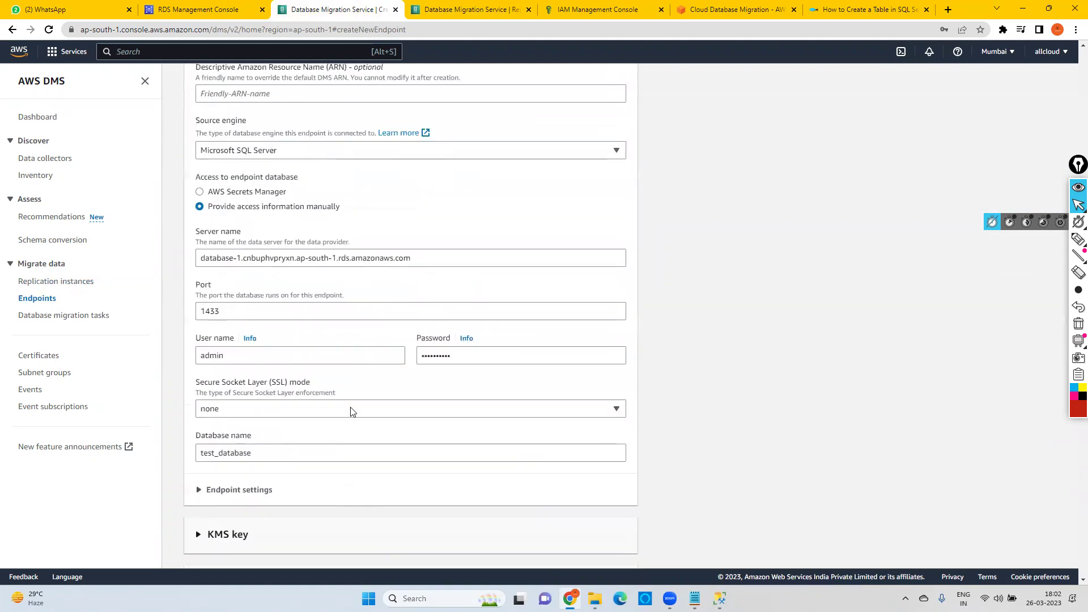
{"action": "scroll", "coordinate": [351, 412], "scroll_direction": "up", "scroll_amount": 7}
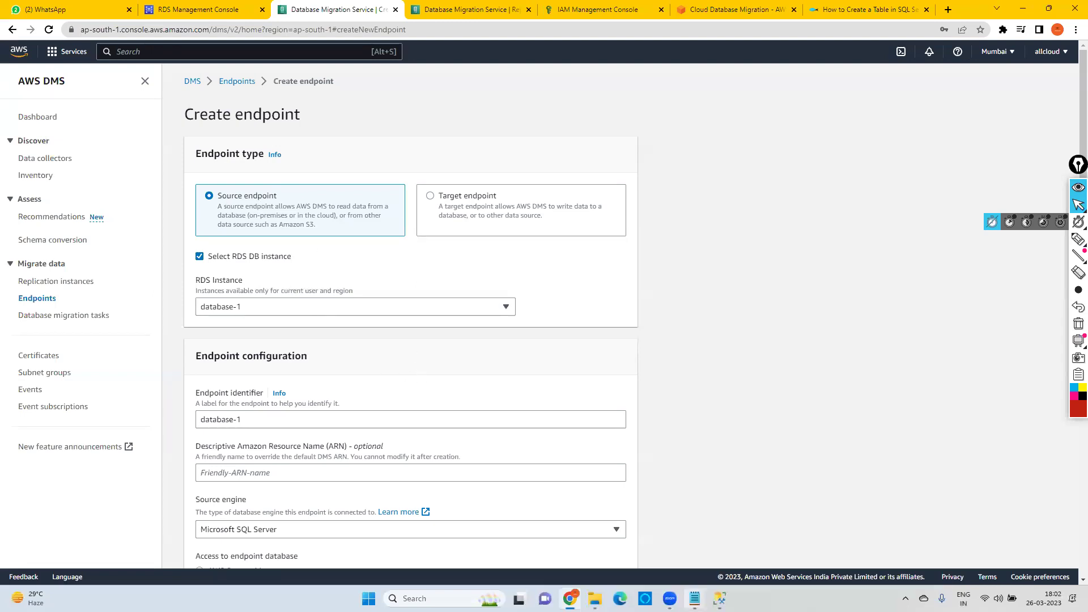
{"action": "left_click", "coordinate": [694, 598]}
{"action": "left_click", "coordinate": [153, 287]}
{"action": "left_click_drag", "start_coordinate": [120, 261], "coordinate": [186, 261]}
{"action": "left_click_drag", "start_coordinate": [125, 277], "coordinate": [237, 284]}
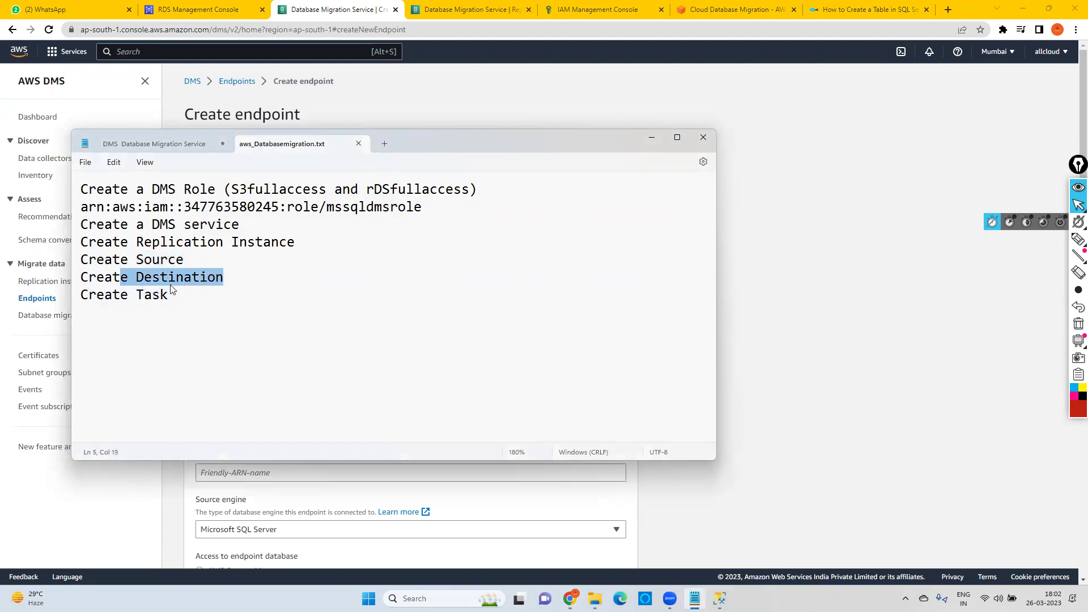
{"action": "double_click", "coordinate": [165, 259]}
{"action": "double_click", "coordinate": [160, 276]}
{"action": "left_click", "coordinate": [641, 139]}
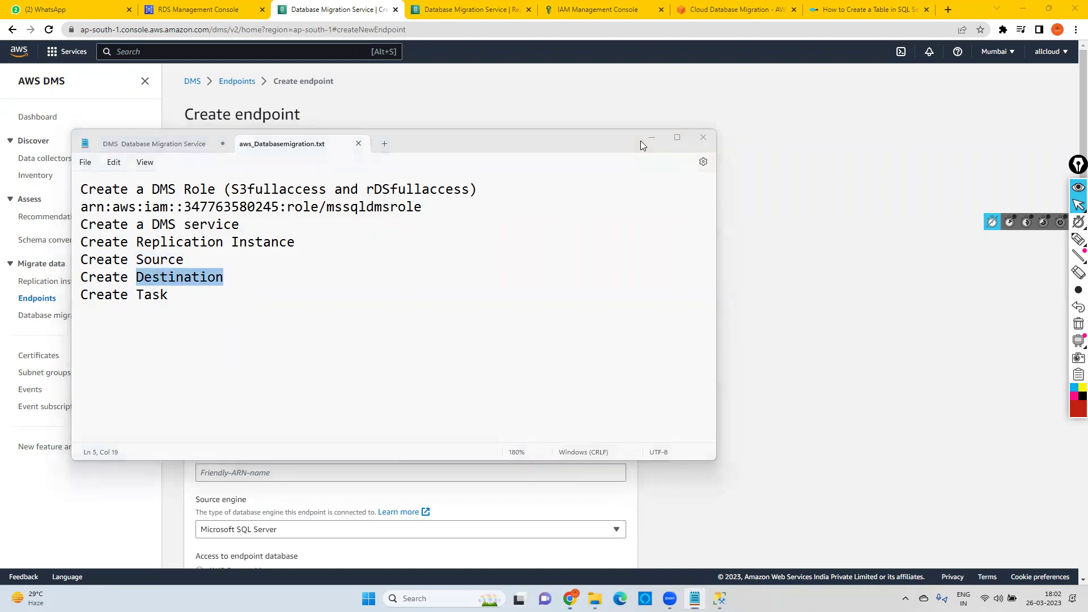
Open the S3 console in a separate tab.
{"action": "left_click", "coordinate": [144, 52]}
{"action": "type", "text": "s3"}
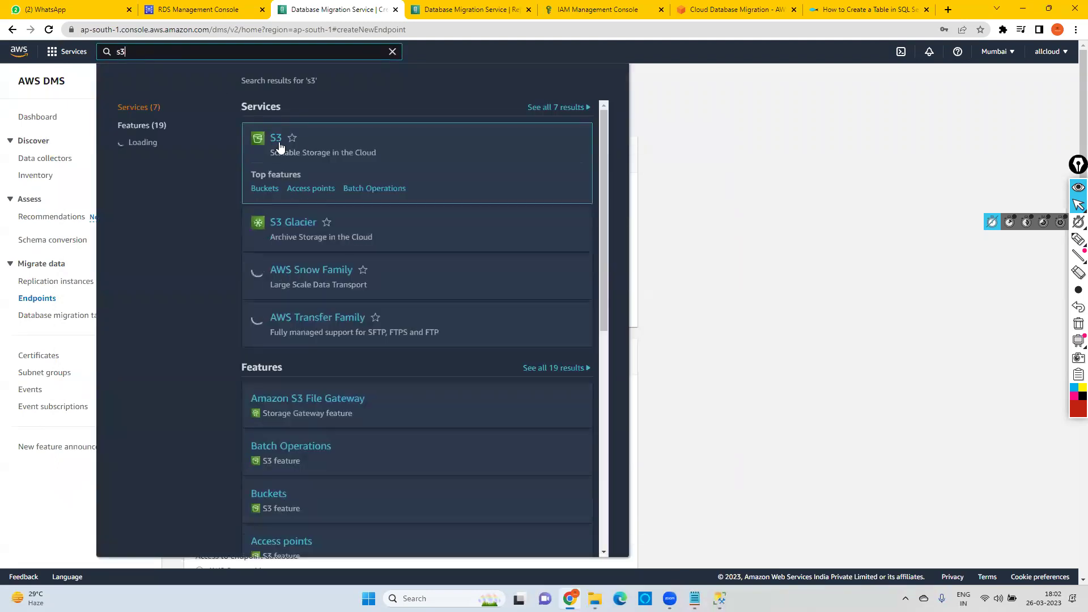
{"action": "right_click", "coordinate": [294, 146]}
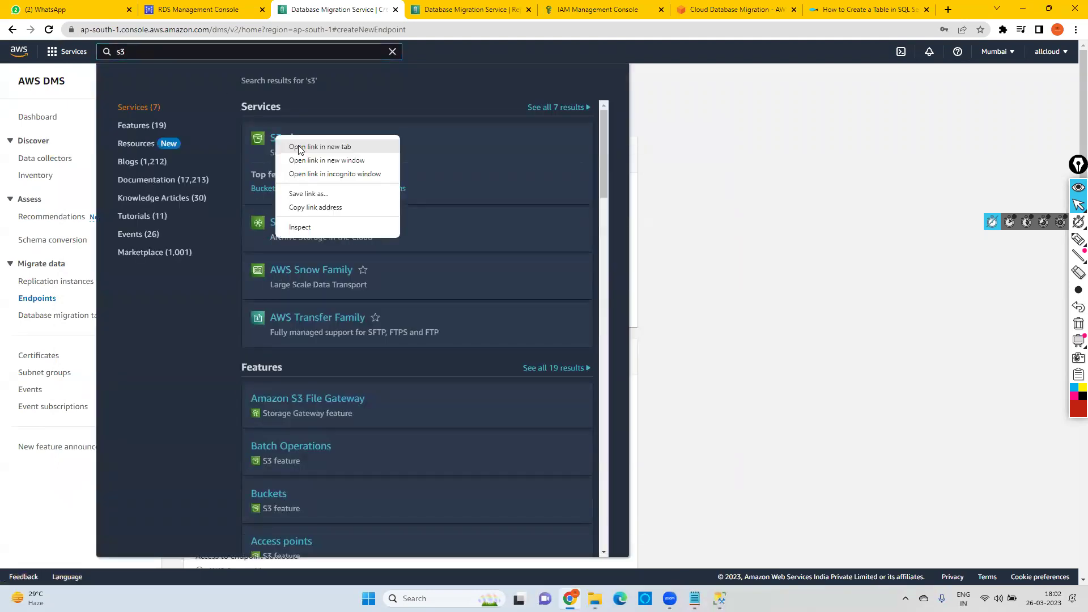
{"action": "left_click", "coordinate": [298, 145]}
{"action": "left_click", "coordinate": [558, 6]}
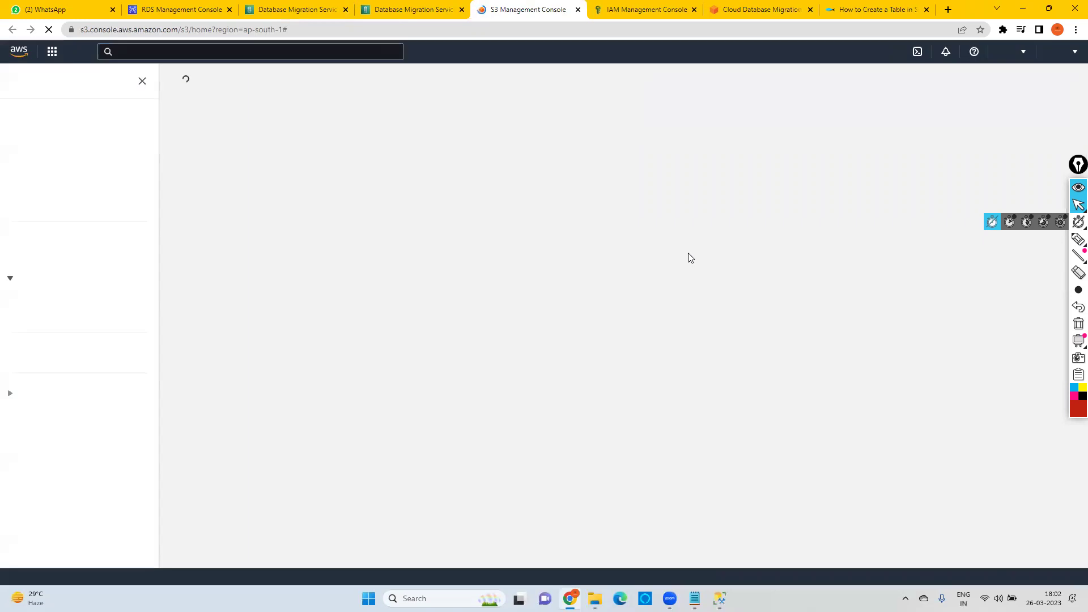
{"action": "left_click", "coordinate": [317, 9]}
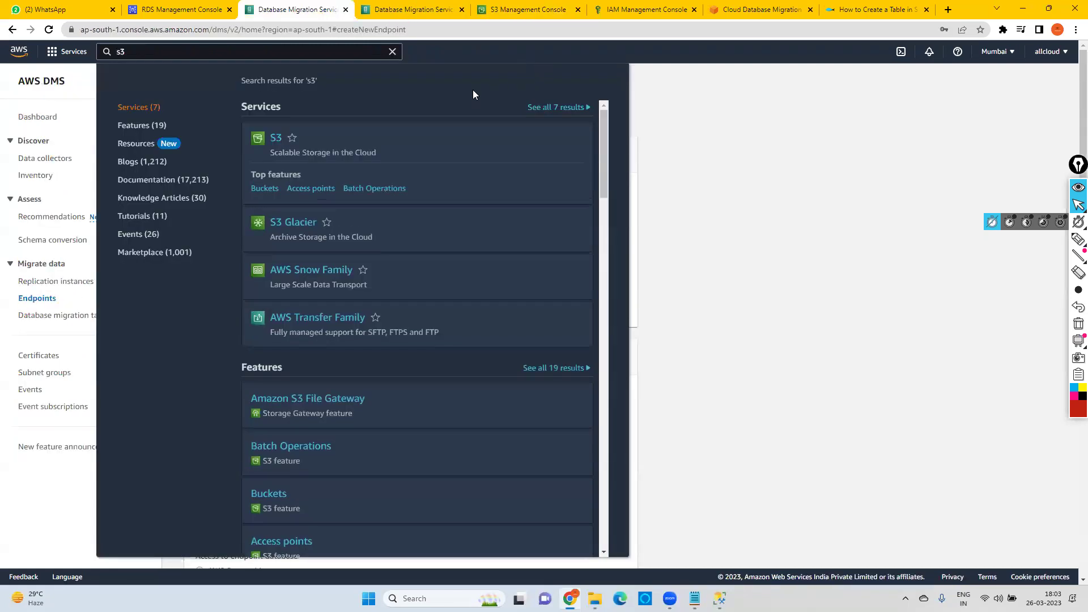
{"action": "left_click", "coordinate": [522, 9]}
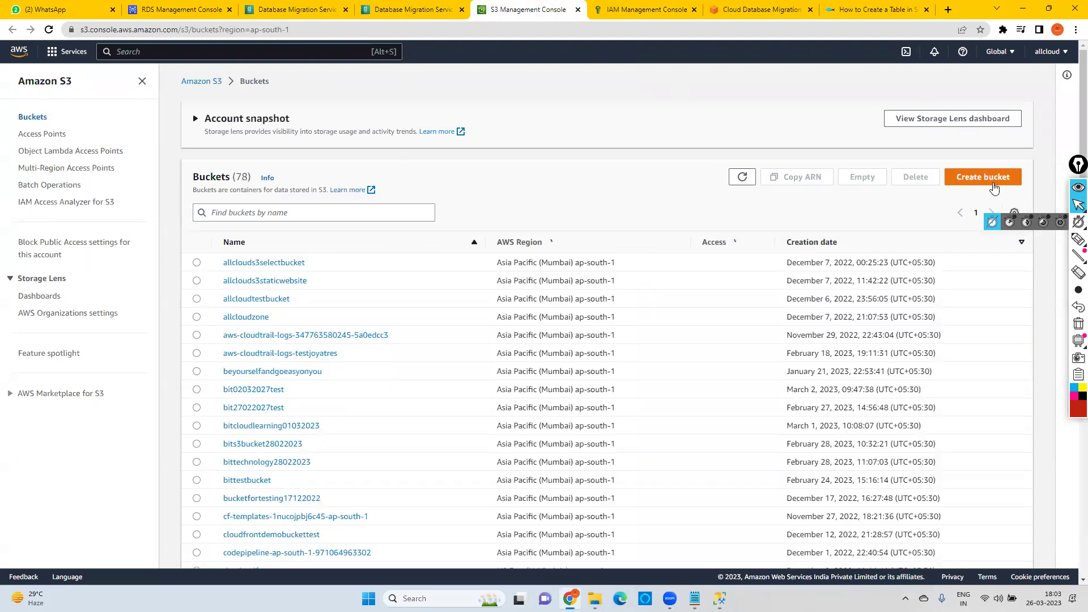
Create a new S3 bucket named mydmsbucketmumbai.
{"action": "left_click", "coordinate": [994, 187]}
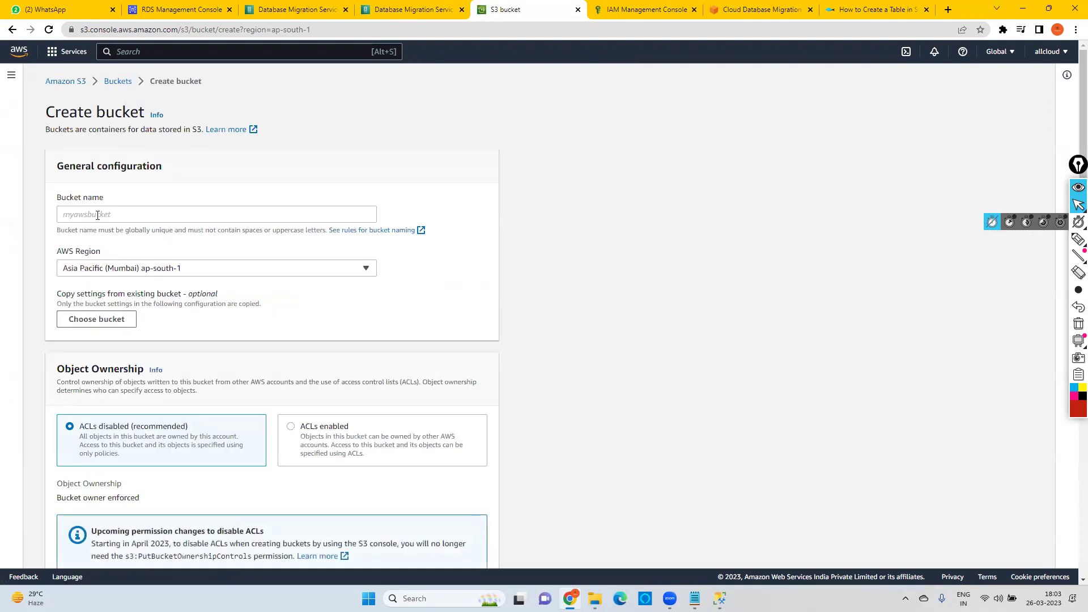
{"action": "left_click", "coordinate": [97, 215]}
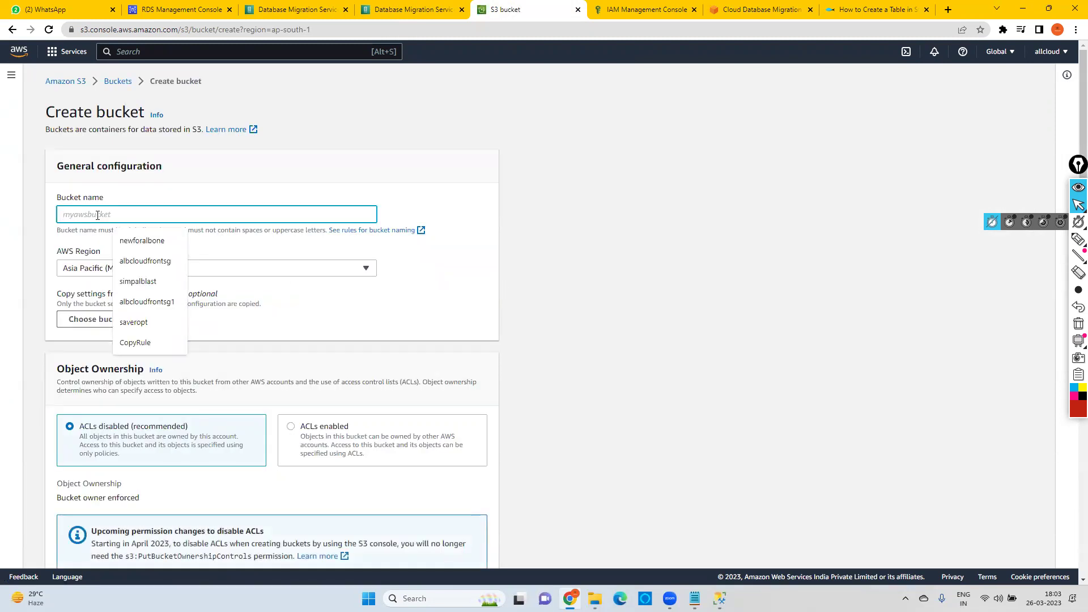
{"action": "type", "text": "mydmsbucketmumbai"}
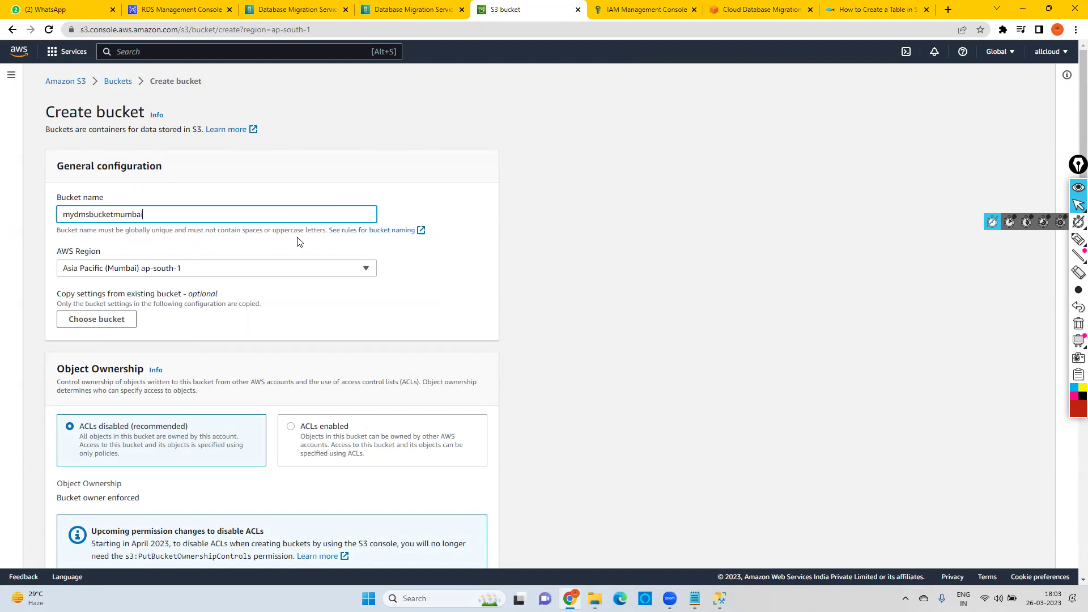
{"action": "scroll", "coordinate": [299, 240], "scroll_direction": "down", "scroll_amount": 15}
{"action": "scroll", "coordinate": [262, 205], "scroll_direction": "down", "scroll_amount": 5}
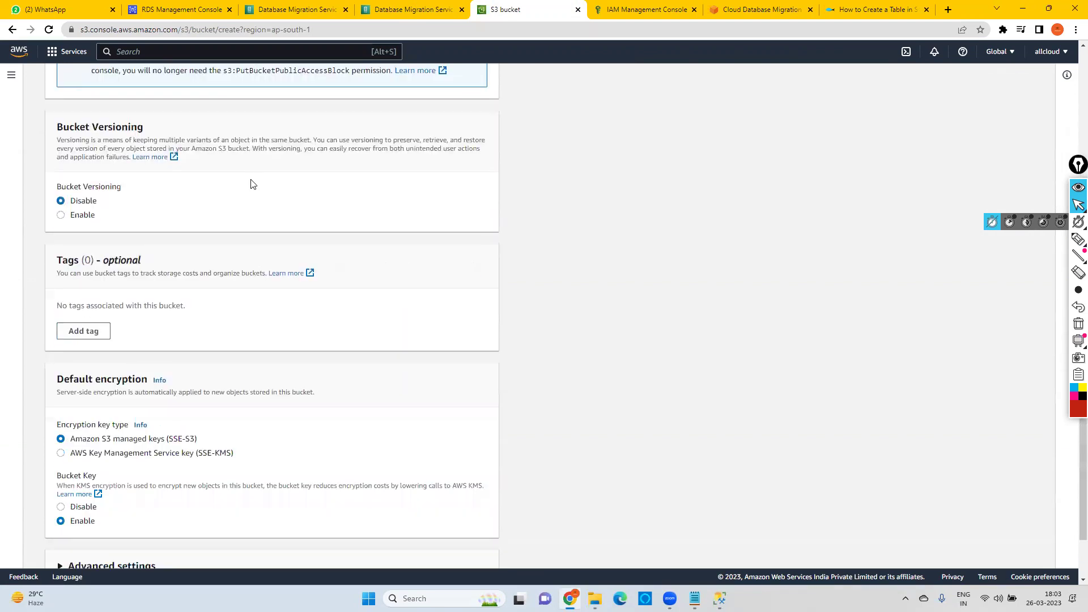
{"action": "left_click", "coordinate": [467, 552]}
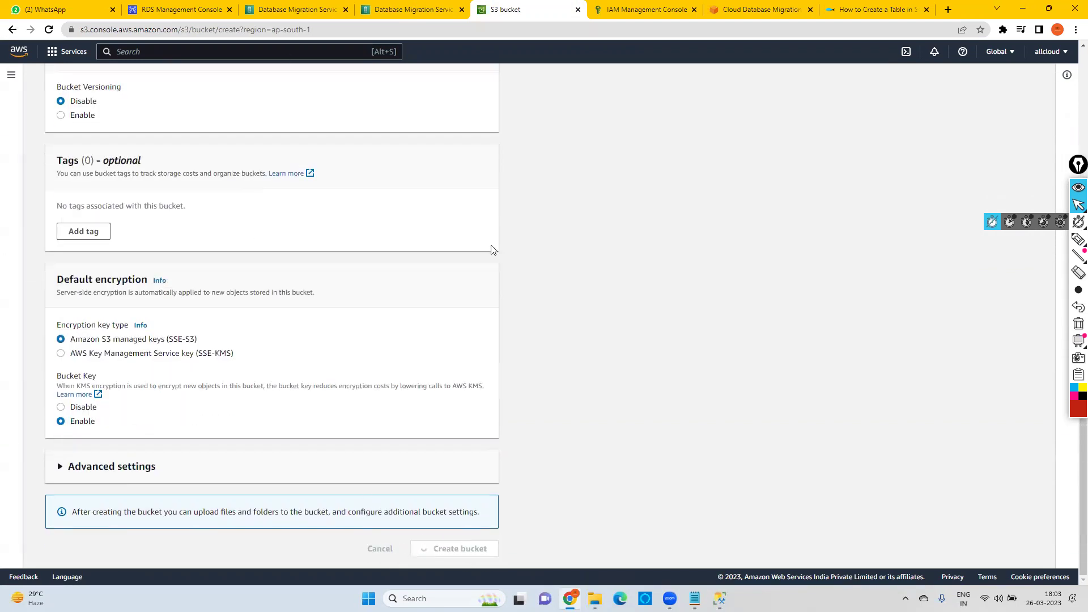
Filter the bucket list to mydmsbucketmumbai and open it to see no objects.
{"action": "double_click", "coordinate": [326, 78]}
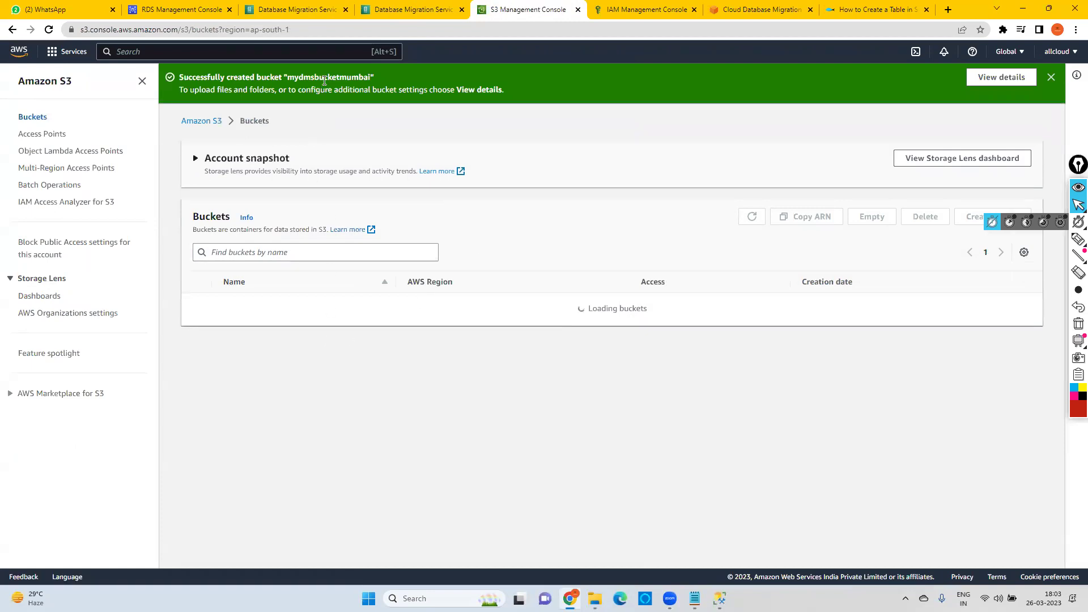
{"action": "key", "text": "ctrl+c"}
{"action": "left_click", "coordinate": [230, 252]}
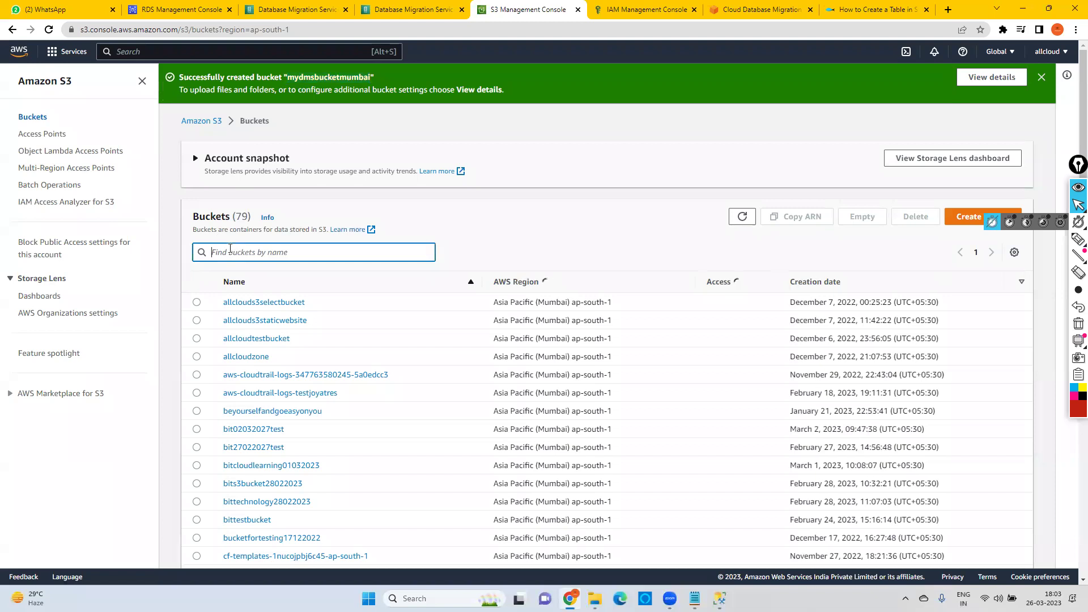
{"action": "key", "text": "ctrl+v"}
{"action": "left_click", "coordinate": [263, 306]}
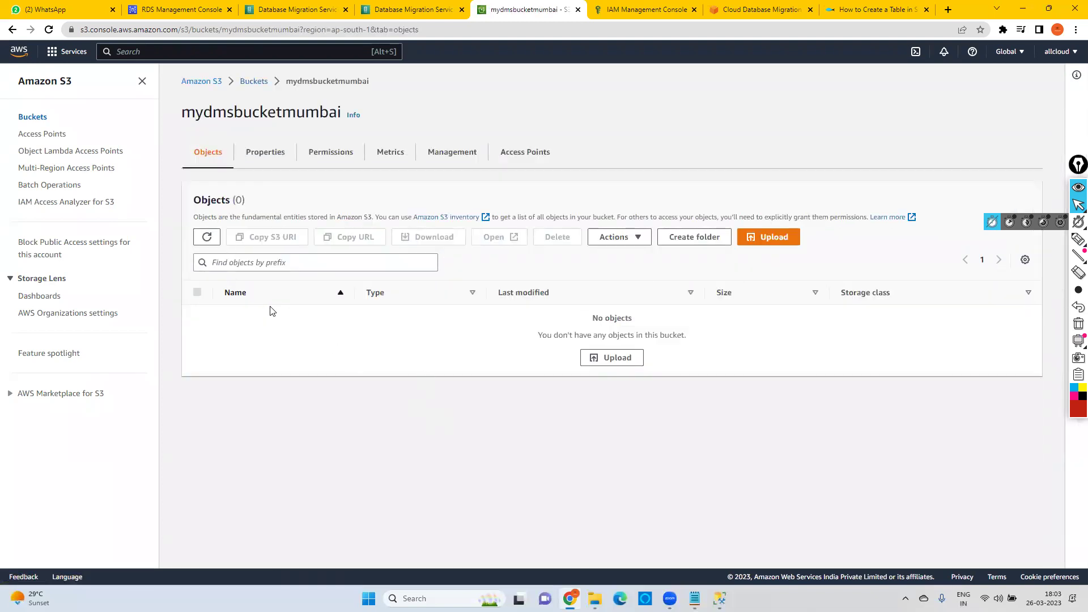
Open the DMS Endpoints list in a new tab.
{"action": "left_click", "coordinate": [281, 8]}
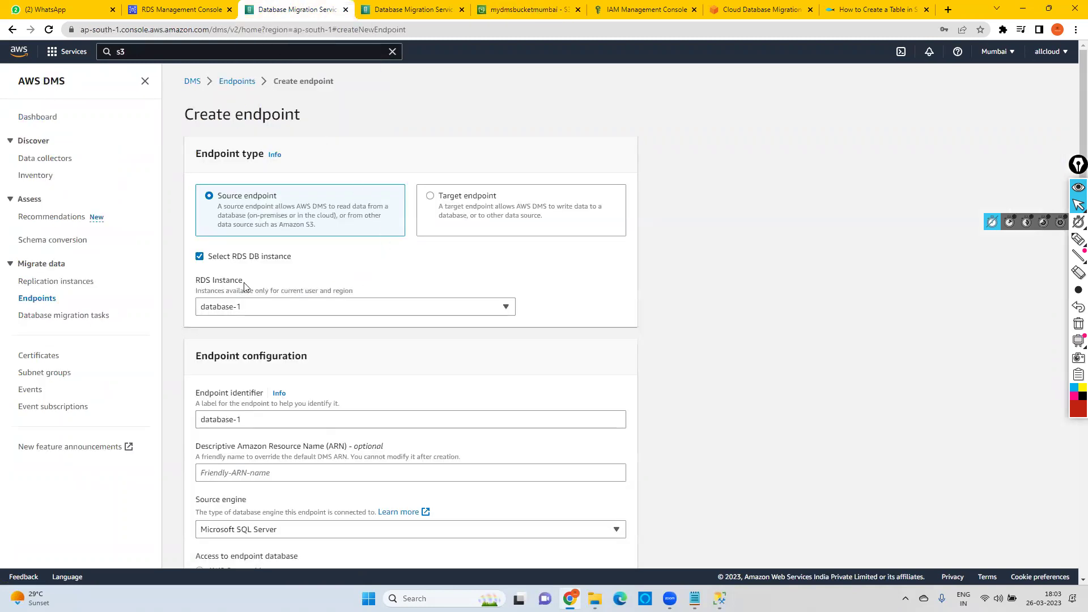
{"action": "scroll", "coordinate": [311, 347], "scroll_direction": "down", "scroll_amount": 11}
{"action": "scroll", "coordinate": [322, 366], "scroll_direction": "down", "scroll_amount": 4}
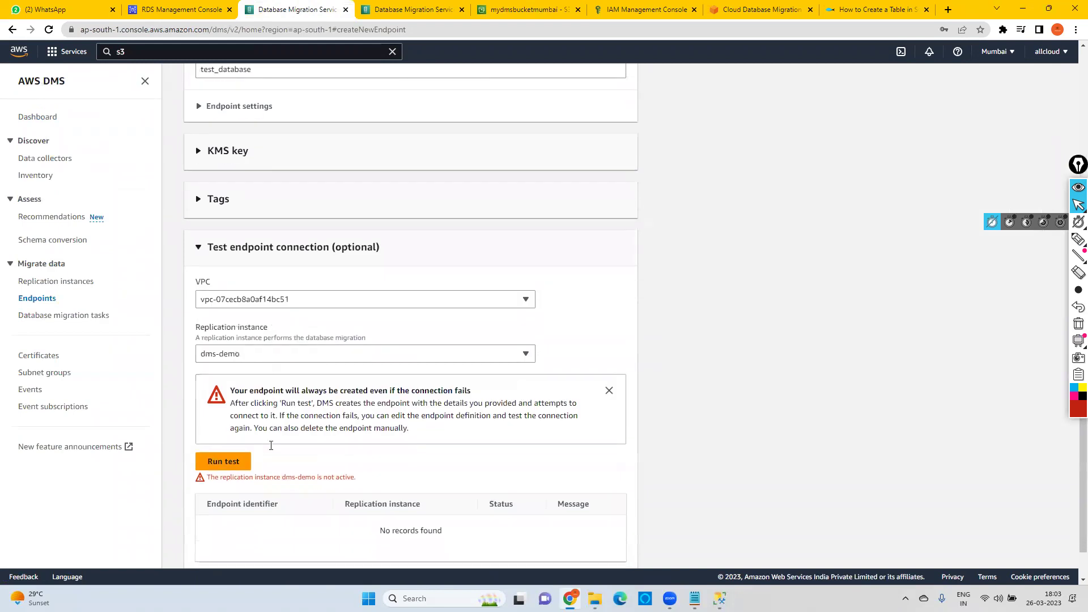
{"action": "scroll", "coordinate": [327, 240], "scroll_direction": "up", "scroll_amount": 6}
{"action": "scroll", "coordinate": [326, 239], "scroll_direction": "up", "scroll_amount": 8}
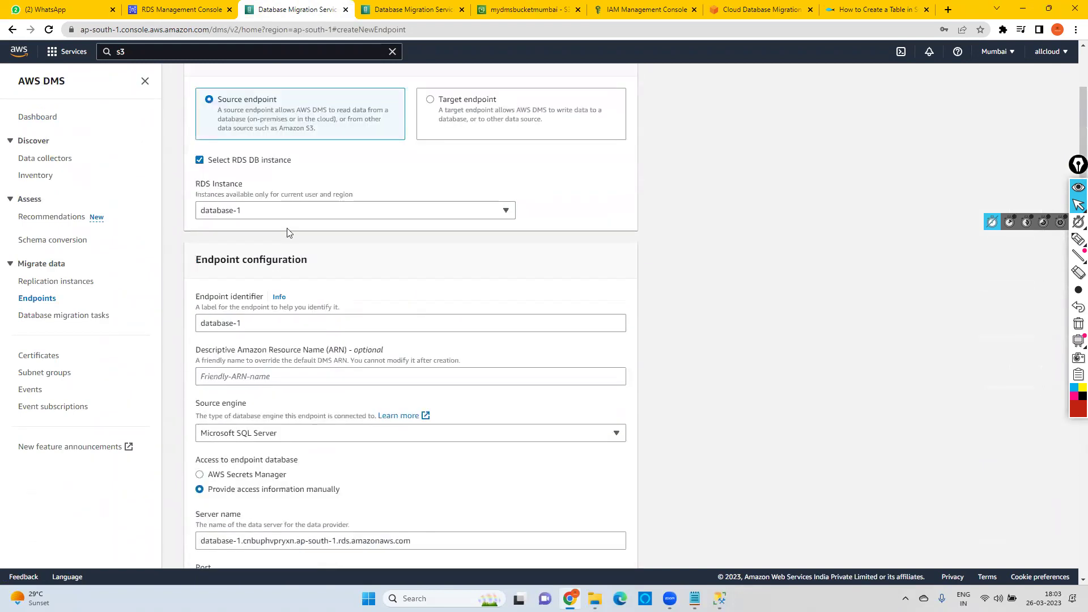
{"action": "right_click", "coordinate": [43, 299]}
{"action": "key", "text": "Escape"}
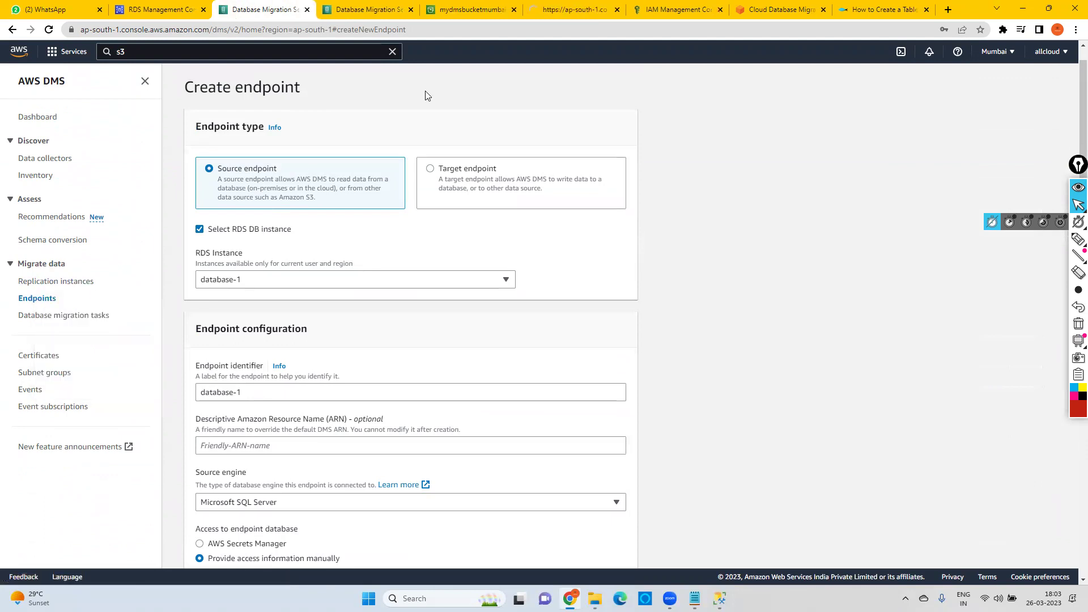
{"action": "left_click", "coordinate": [554, 9]}
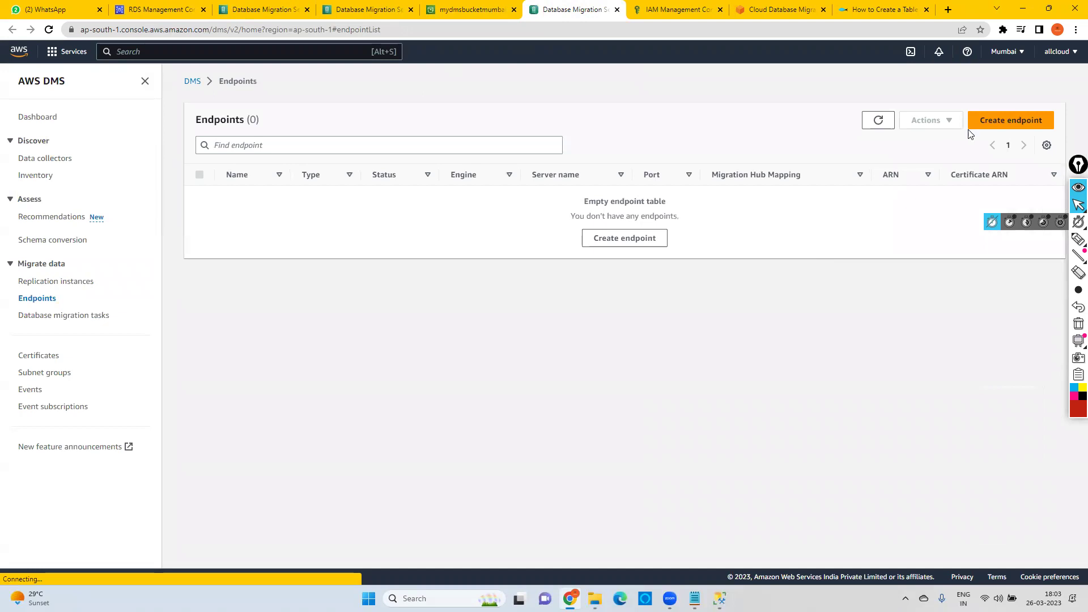
Start a target endpoint with identifier S3EndpointforDMS and view the target engine list.
{"action": "left_click", "coordinate": [1012, 125]}
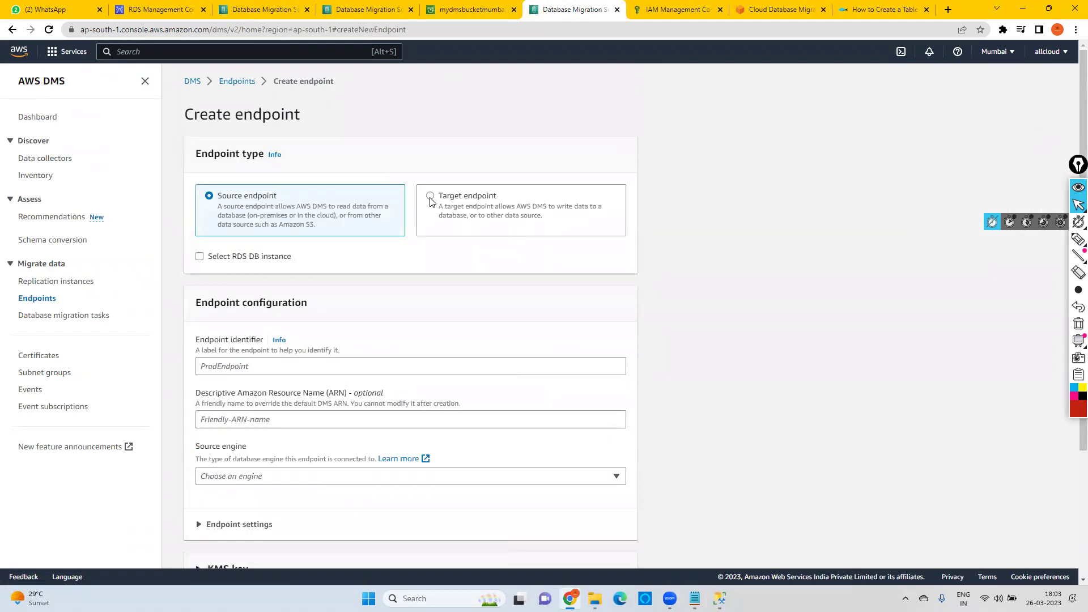
{"action": "left_click", "coordinate": [430, 197]}
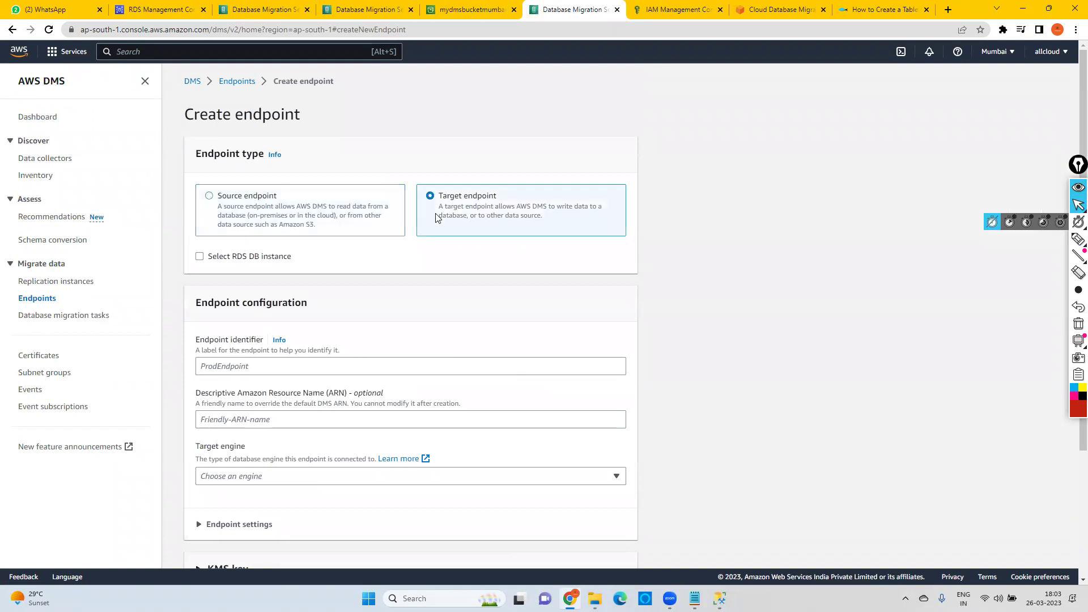
{"action": "scroll", "coordinate": [413, 292], "scroll_direction": "down", "scroll_amount": 1}
{"action": "left_click", "coordinate": [212, 304]}
{"action": "type", "text": "S3EndpointforDMS"}
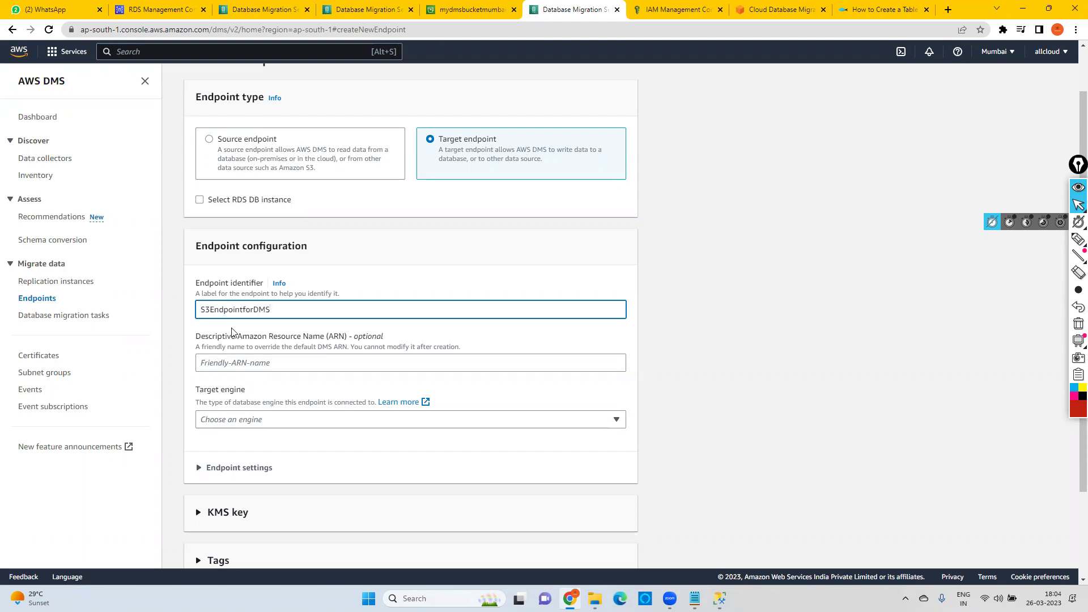
{"action": "scroll", "coordinate": [231, 332], "scroll_direction": "down", "scroll_amount": 2}
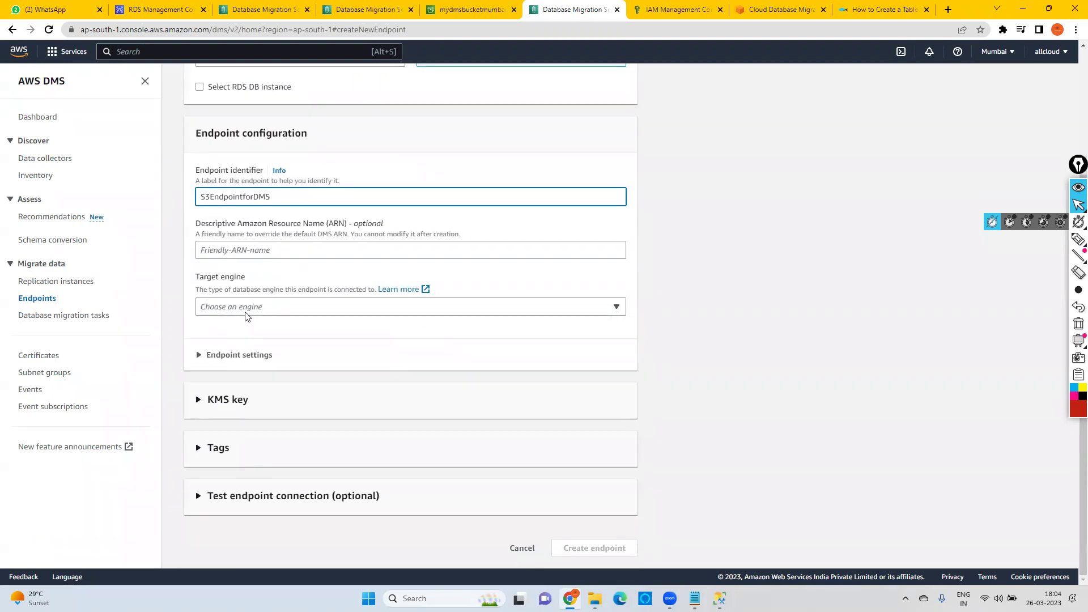
{"action": "left_click", "coordinate": [269, 314]}
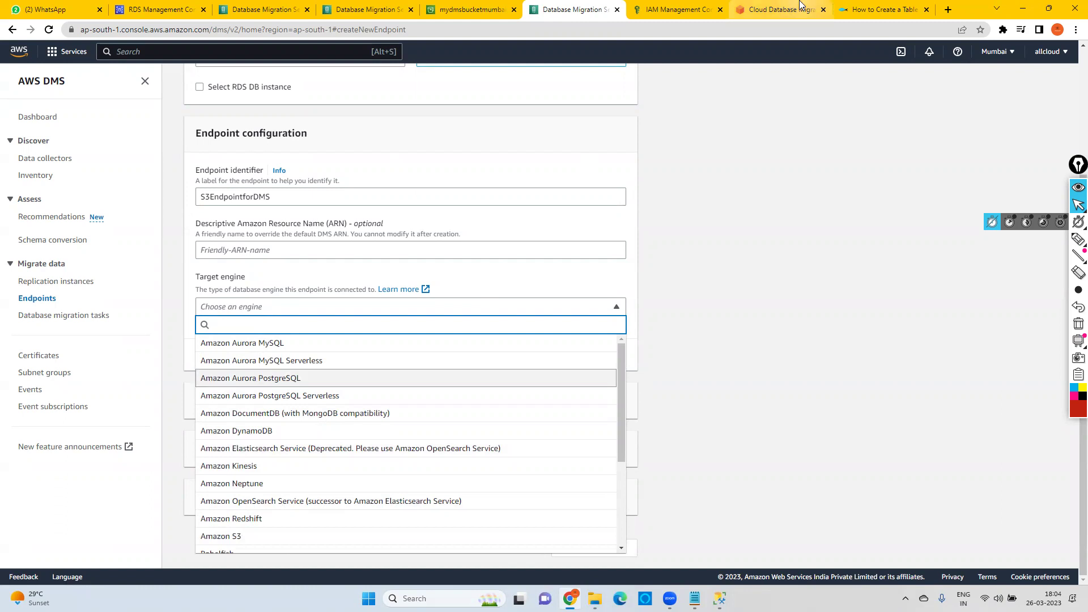
{"action": "left_click", "coordinate": [779, 9]}
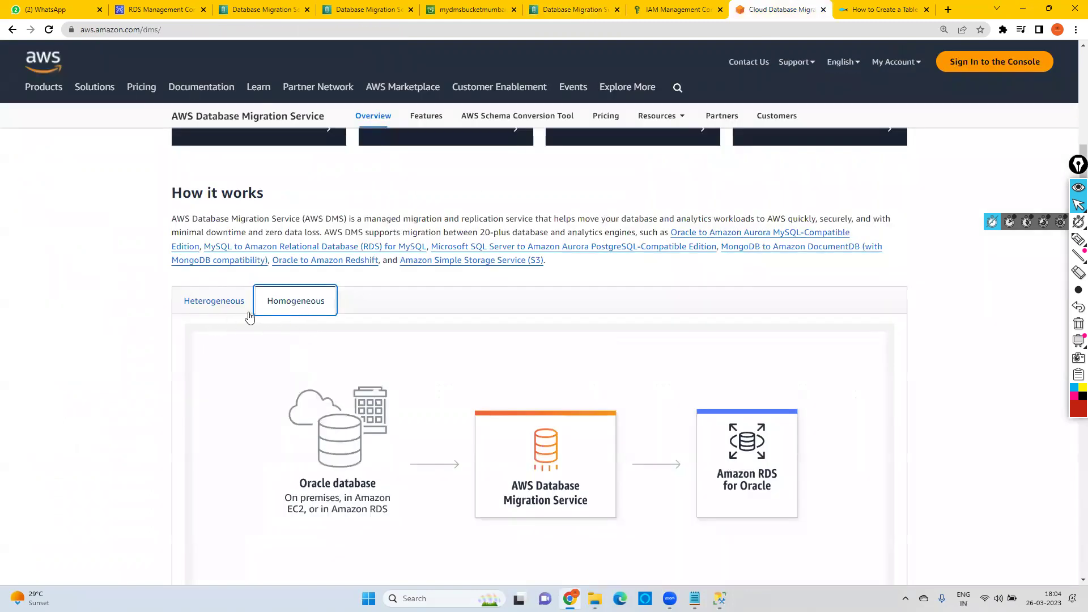
{"action": "left_click", "coordinate": [222, 310]}
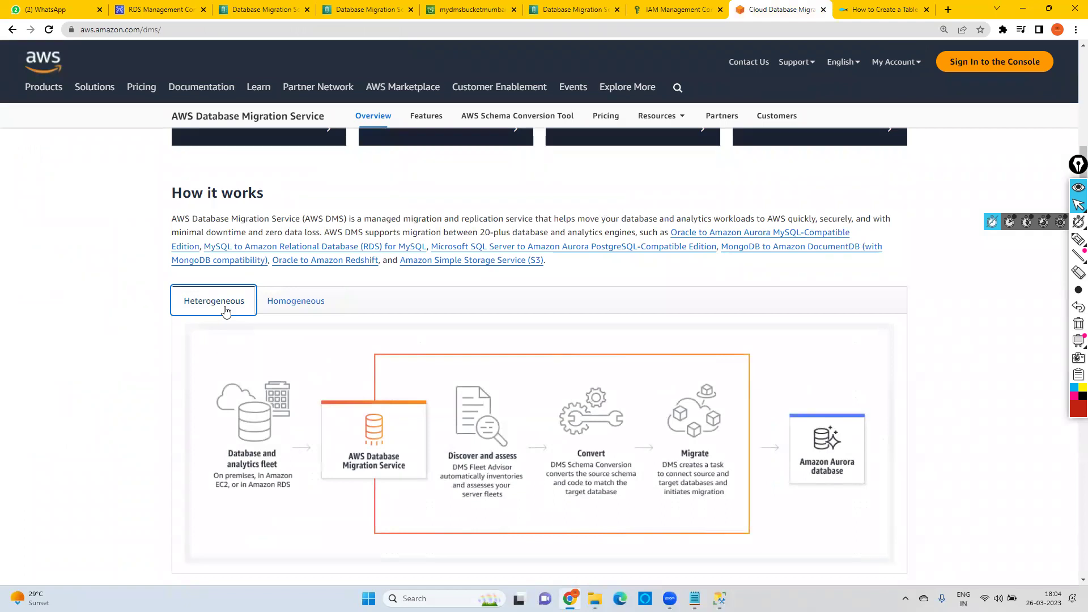
{"action": "left_click", "coordinate": [313, 307]}
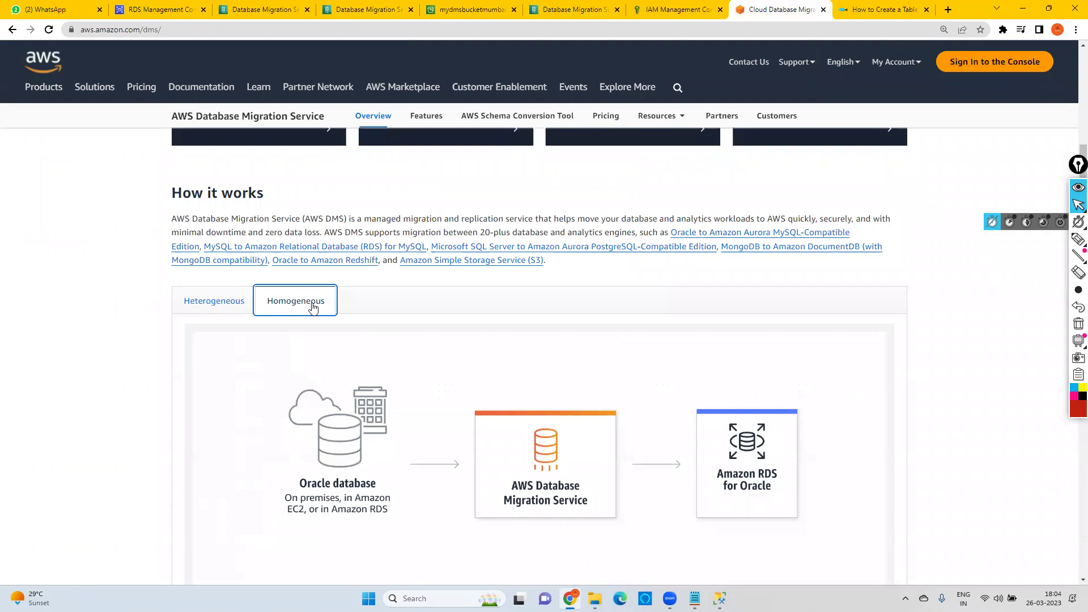
{"action": "left_click", "coordinate": [557, 10]}
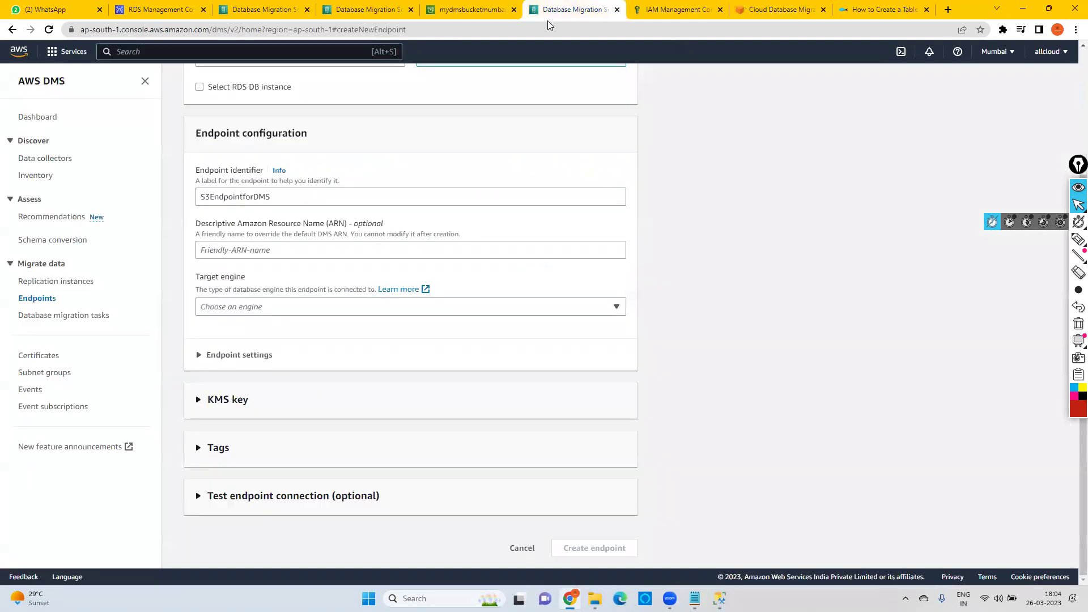
Pick Amazon S3 from the Target engine dropdown for S3EndpointforDMS.
{"action": "left_click", "coordinate": [237, 313]}
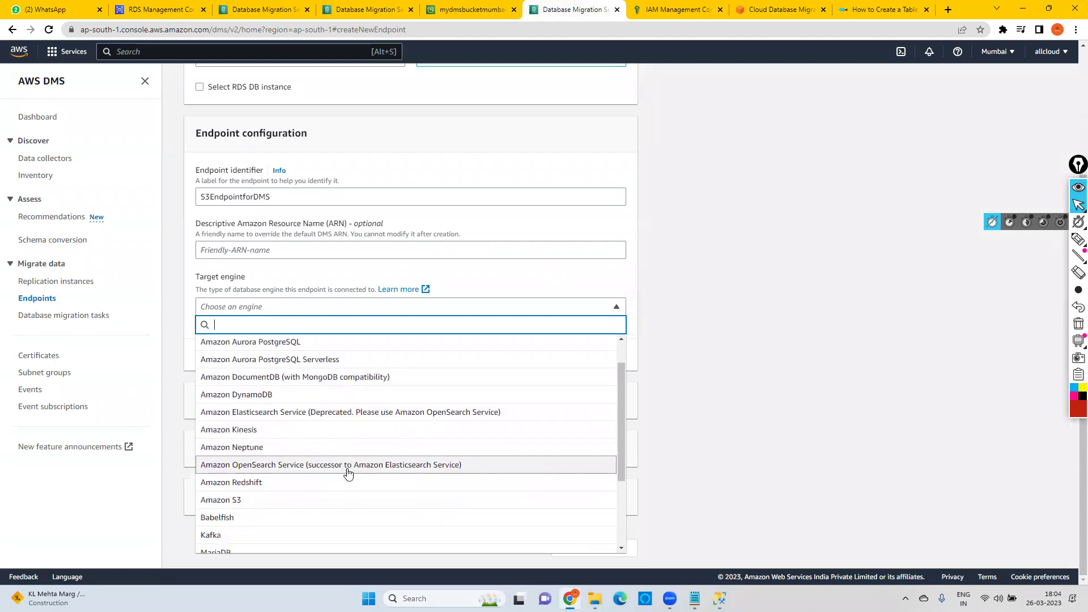
{"action": "scroll", "coordinate": [347, 473], "scroll_direction": "down", "scroll_amount": 1}
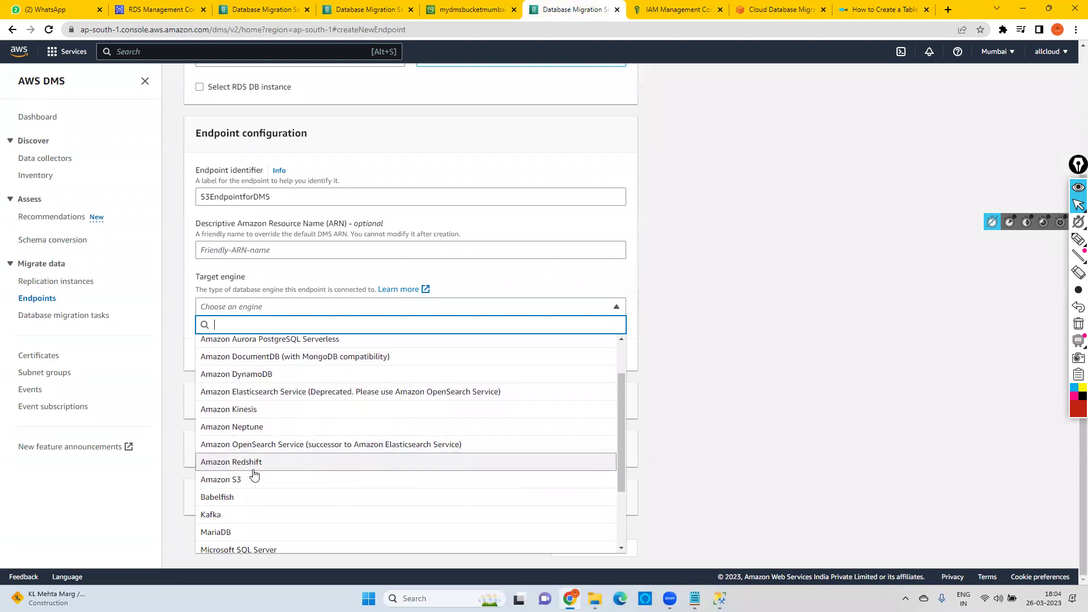
{"action": "scroll", "coordinate": [330, 410], "scroll_direction": "down", "scroll_amount": 1}
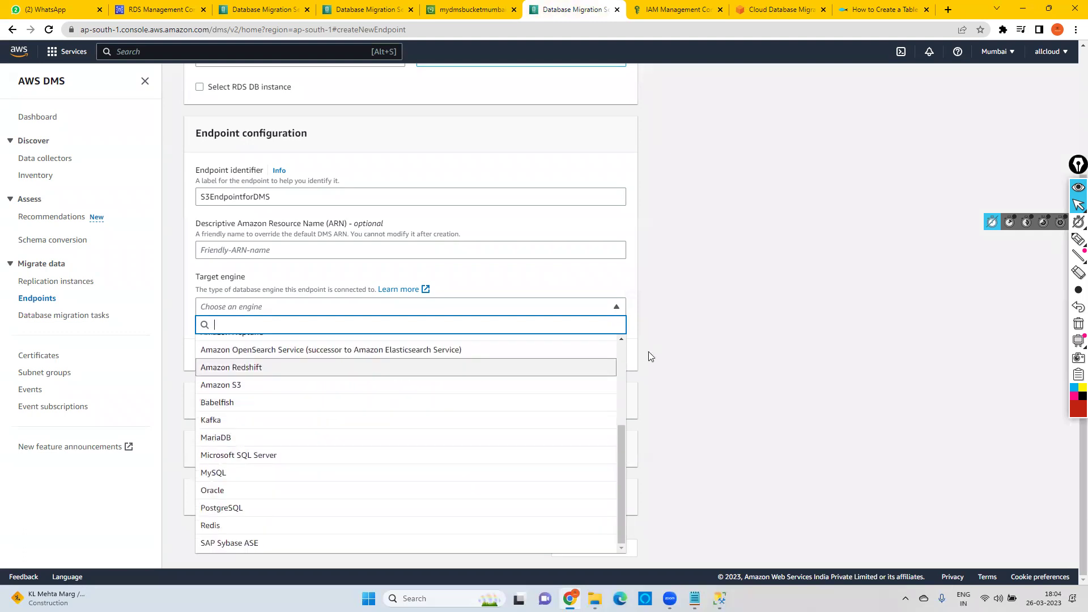
{"action": "left_click", "coordinate": [672, 345]}
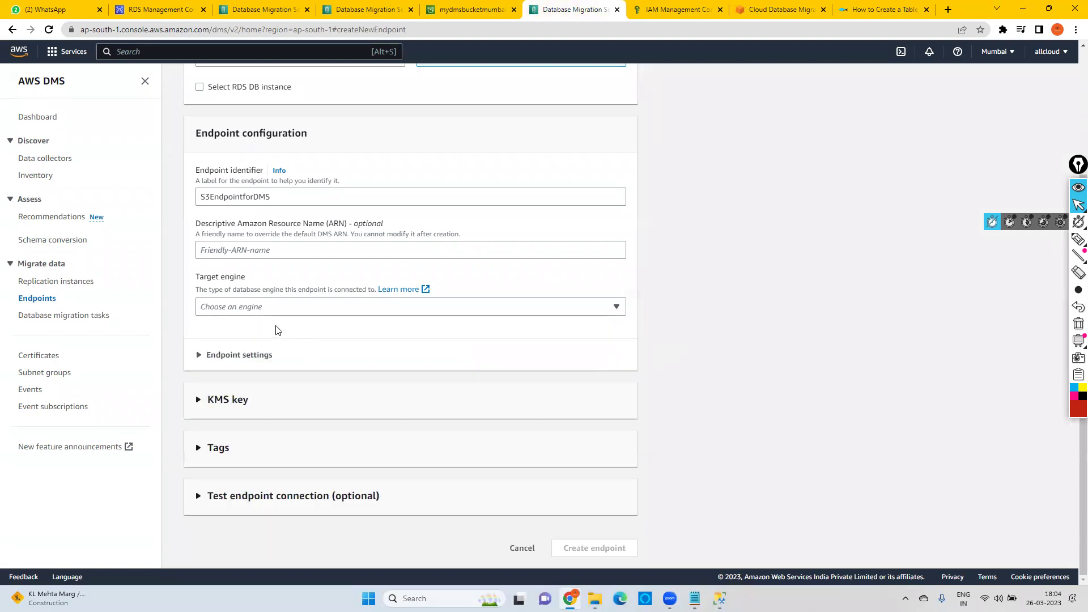
{"action": "left_click", "coordinate": [253, 312]}
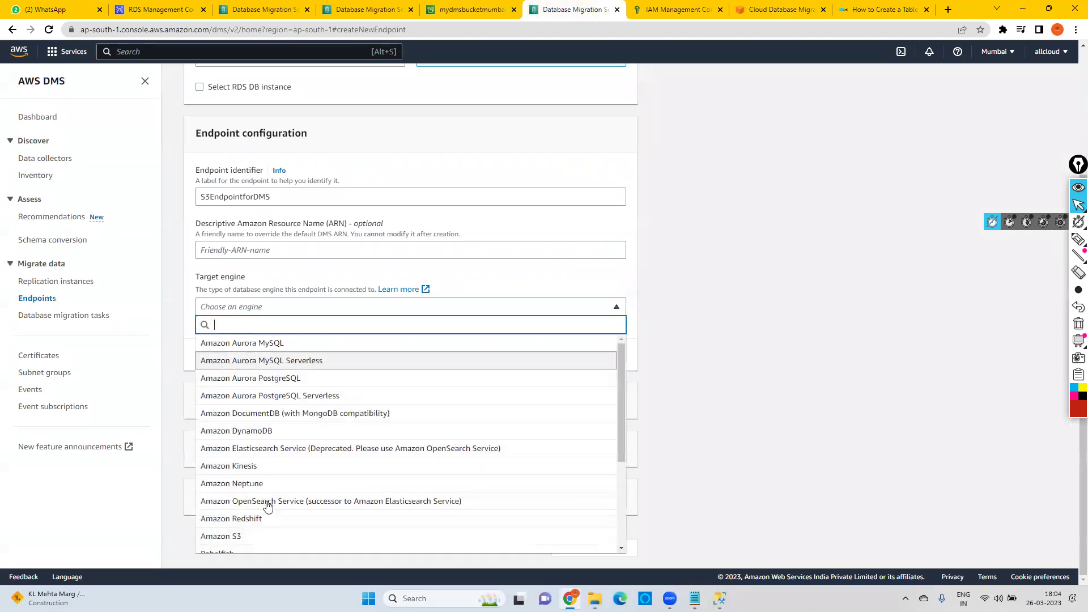
{"action": "left_click", "coordinate": [242, 541]}
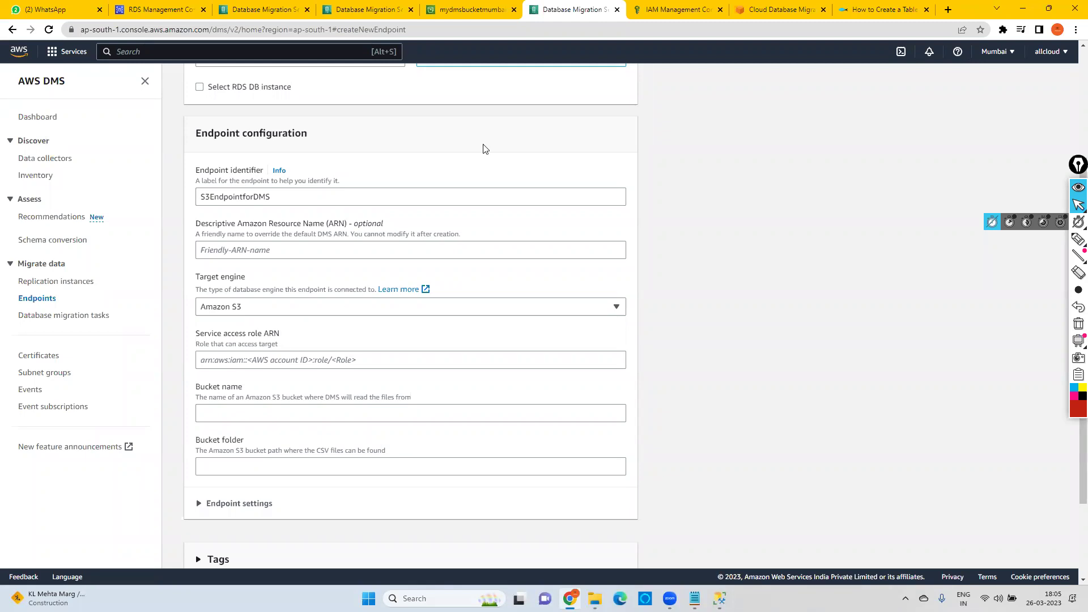
Find DMSHomeRole in IAM Roles, copy its ARN and go back to DMS.
{"action": "left_click", "coordinate": [676, 10]}
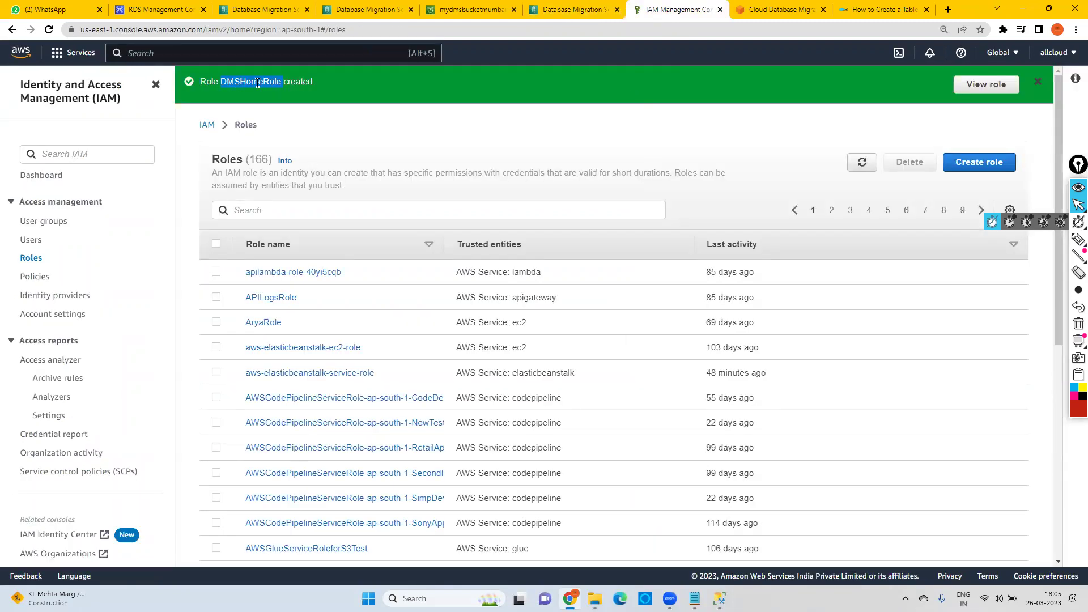
{"action": "left_click", "coordinate": [267, 208]}
{"action": "key", "text": "ctrl+v"}
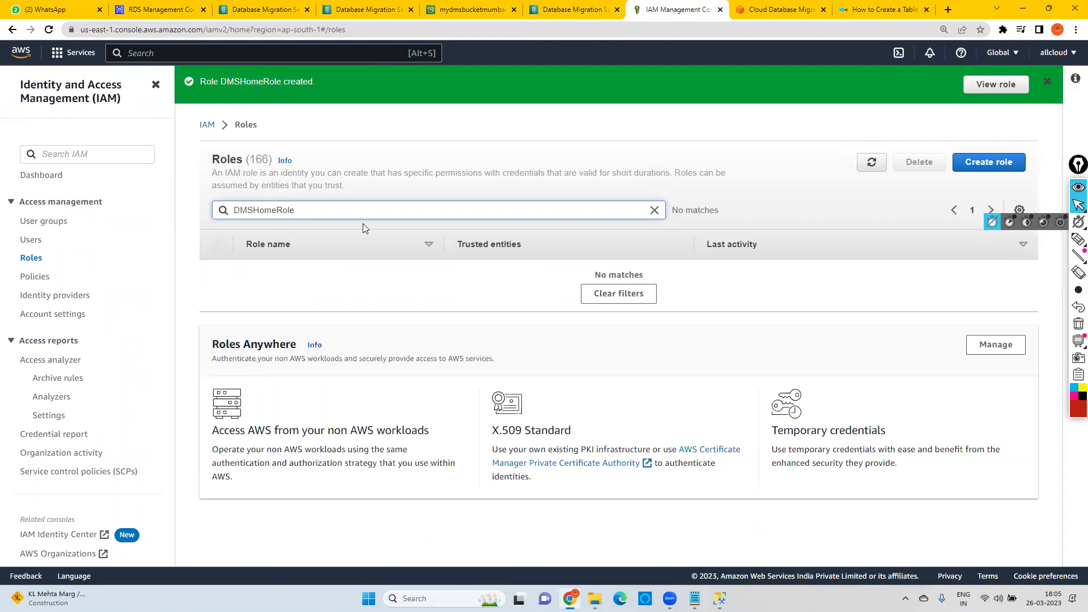
{"action": "left_click", "coordinate": [262, 275]}
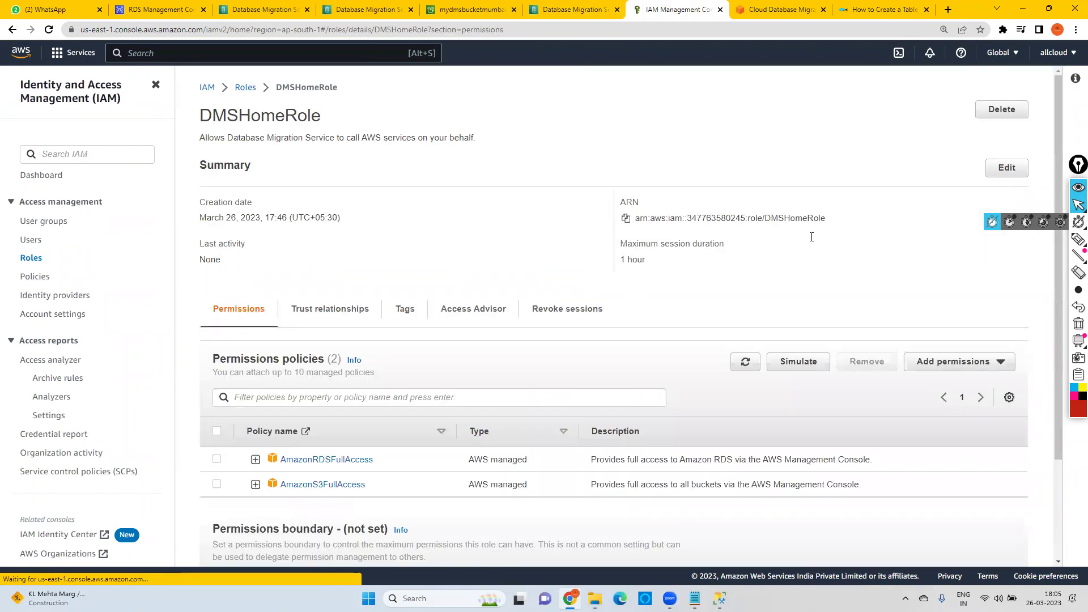
{"action": "left_click", "coordinate": [626, 220]}
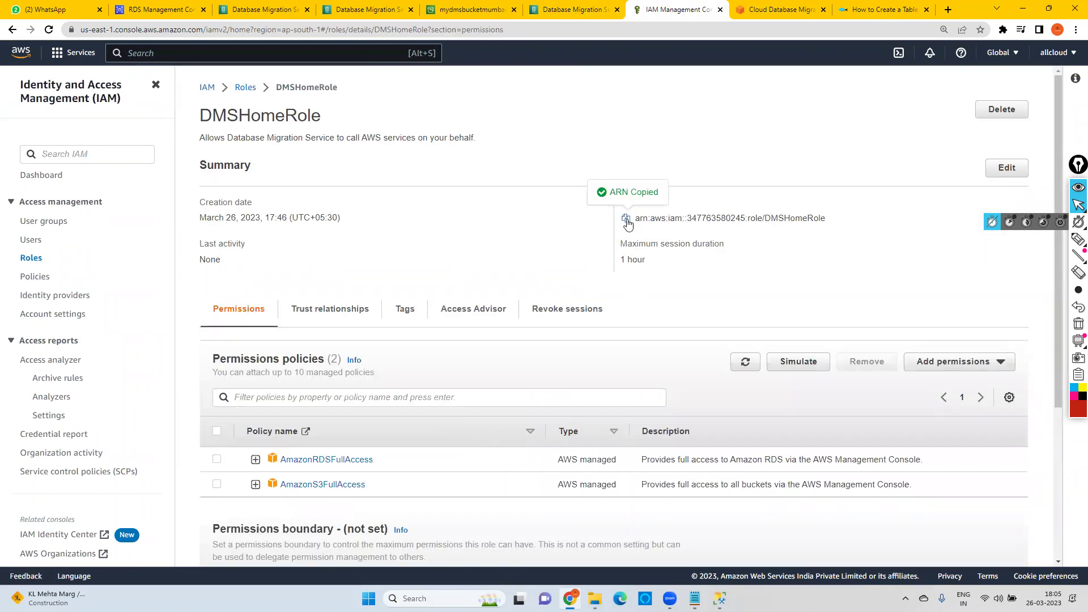
{"action": "left_click", "coordinate": [561, 10]}
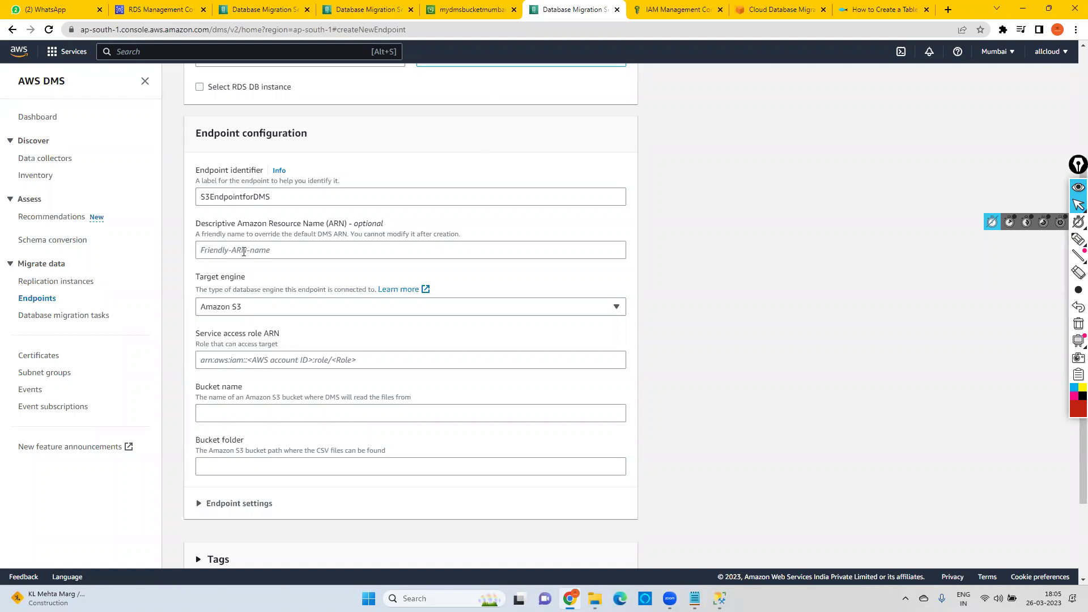
Paste the DMSHomeRole ARN as the service access role.
{"action": "left_click", "coordinate": [227, 360]}
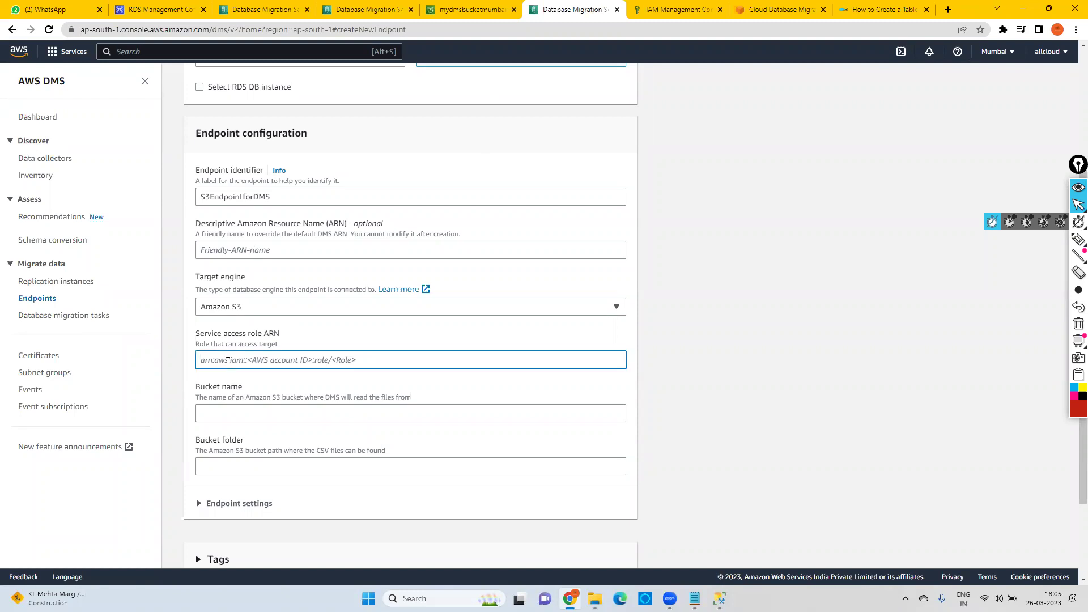
{"action": "key", "text": "ctrl+v"}
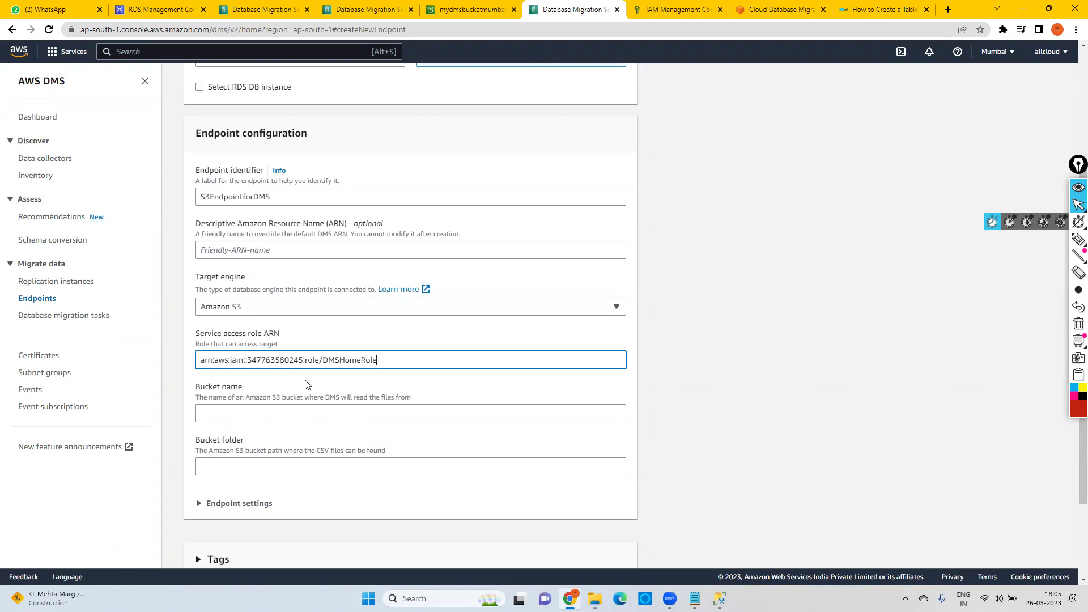
{"action": "left_click", "coordinate": [245, 414]}
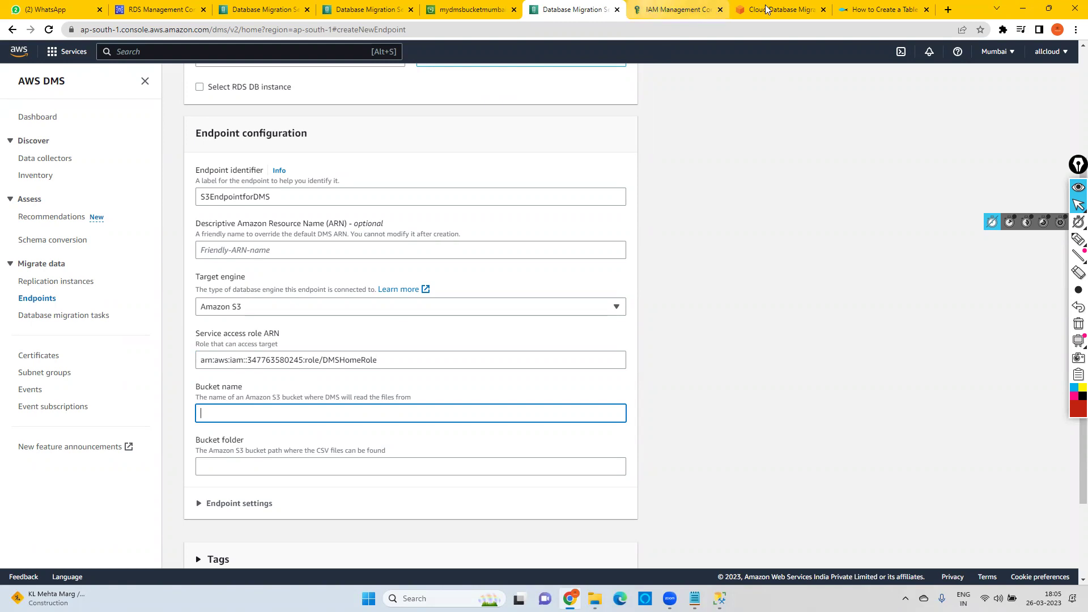
Copy mydmsbucketmumbai from the S3 page into the Bucket name field.
{"action": "left_click", "coordinate": [470, 9]}
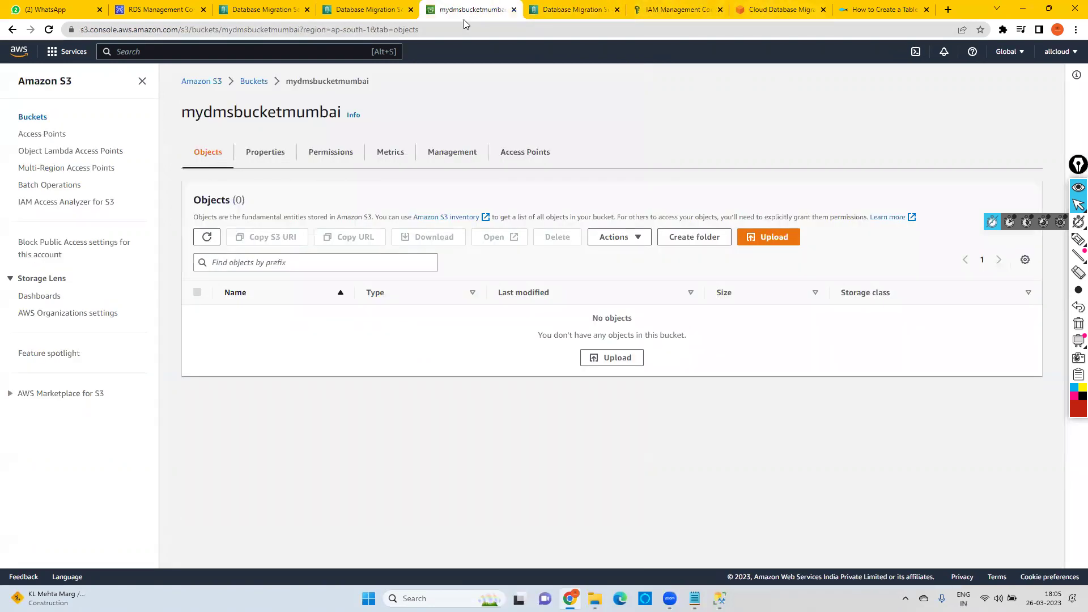
{"action": "double_click", "coordinate": [247, 117]}
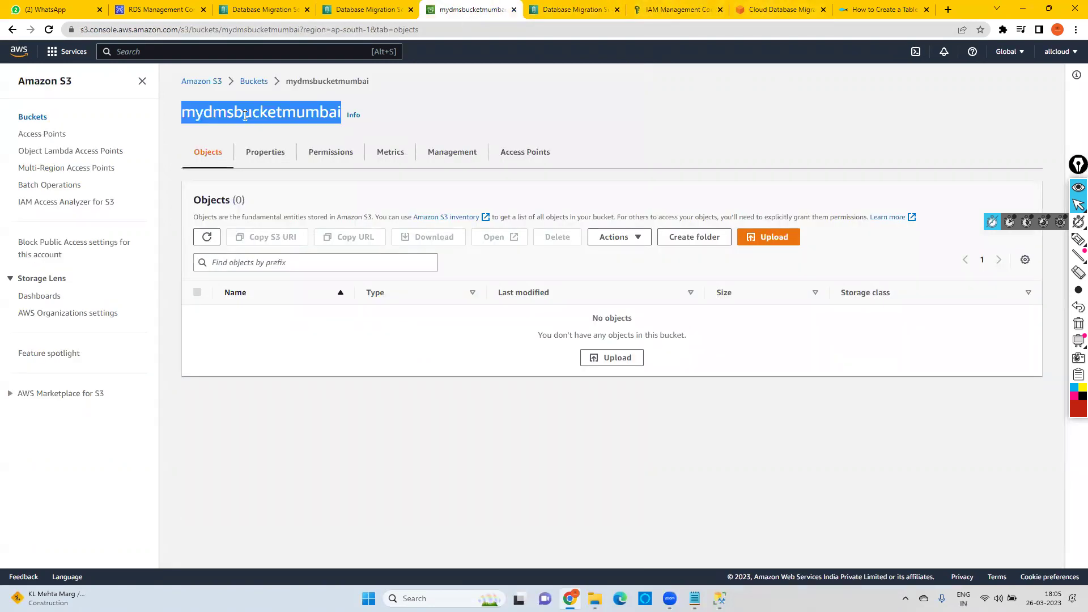
{"action": "left_click", "coordinate": [680, 7]}
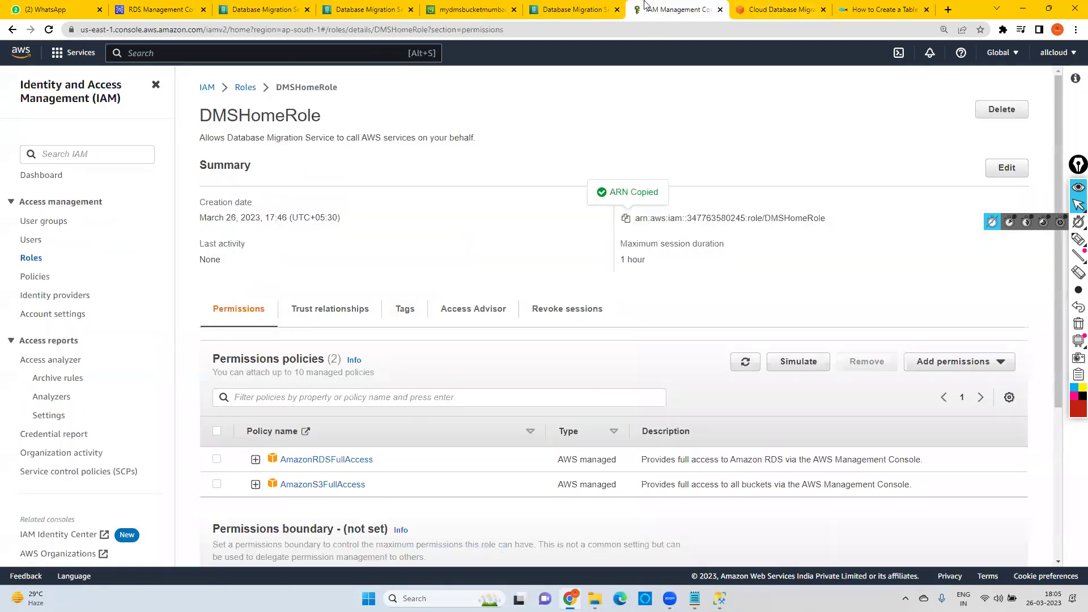
{"action": "left_click", "coordinate": [573, 9]}
{"action": "key", "text": "ctrl+v"}
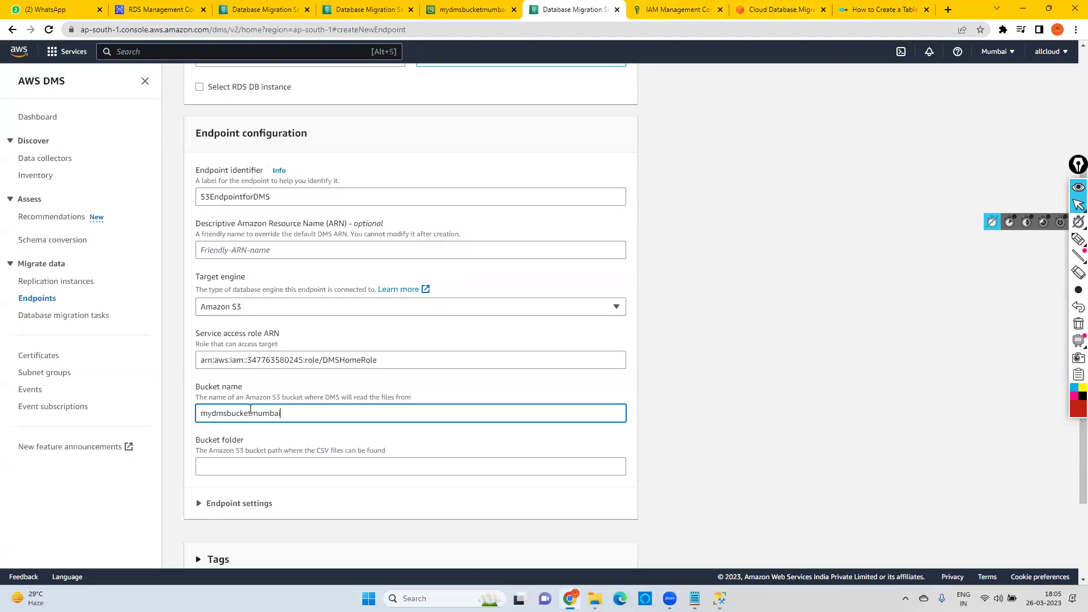
{"action": "scroll", "coordinate": [316, 407], "scroll_direction": "down", "scroll_amount": 2}
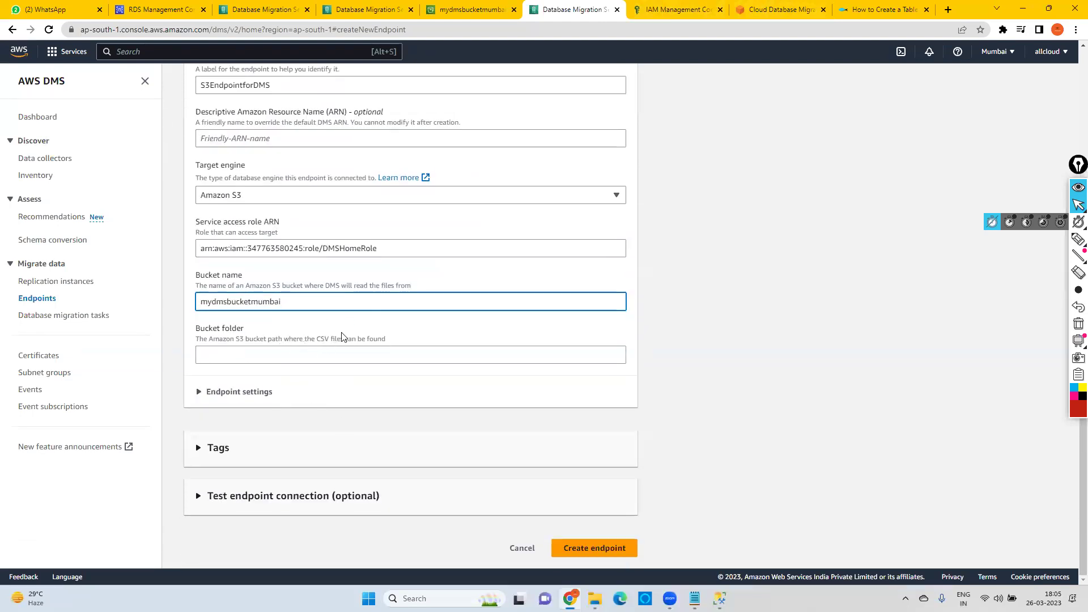
Expand the Endpoint settings, Tags and Test endpoint connection sections of the S3 endpoint form.
{"action": "left_click", "coordinate": [199, 392]}
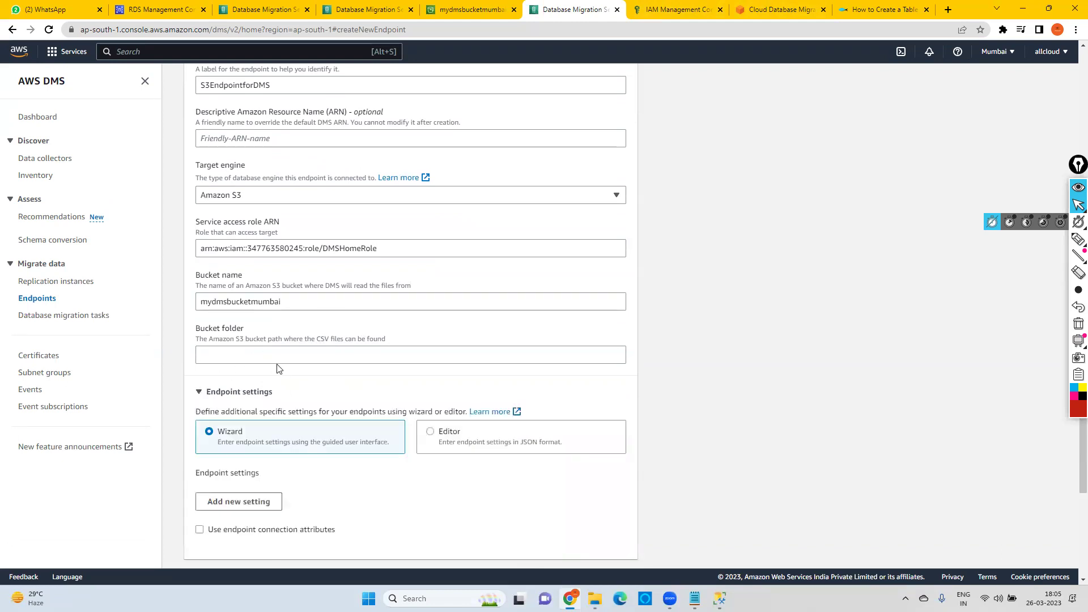
{"action": "scroll", "coordinate": [210, 419], "scroll_direction": "down", "scroll_amount": 3}
{"action": "left_click", "coordinate": [201, 449]}
{"action": "scroll", "coordinate": [277, 397], "scroll_direction": "down", "scroll_amount": 2}
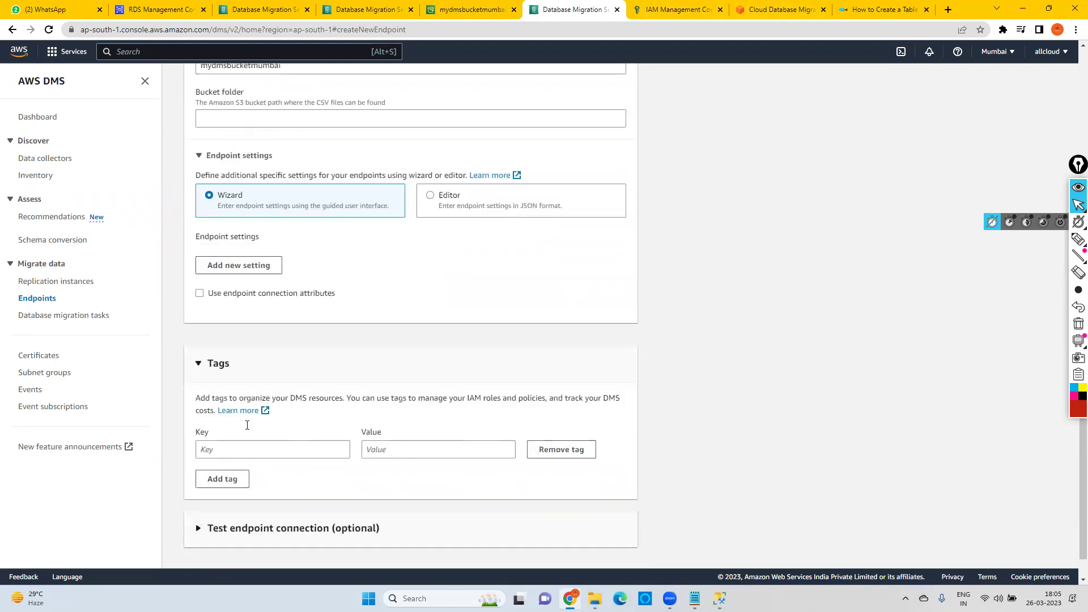
{"action": "left_click", "coordinate": [199, 497]}
{"action": "scroll", "coordinate": [306, 443], "scroll_direction": "down", "scroll_amount": 3}
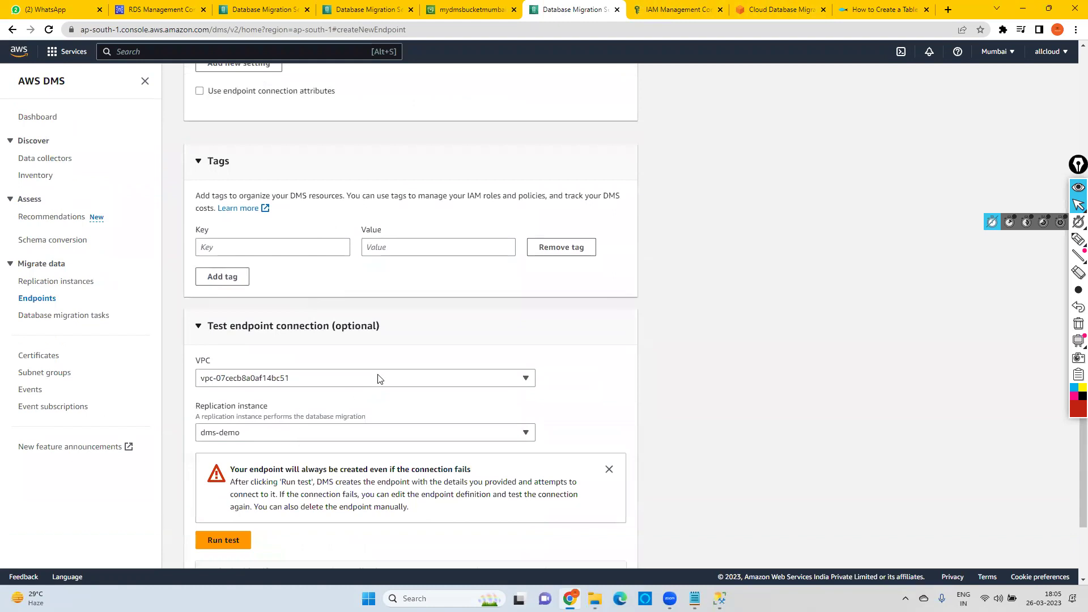
{"action": "scroll", "coordinate": [289, 481], "scroll_direction": "down", "scroll_amount": 2}
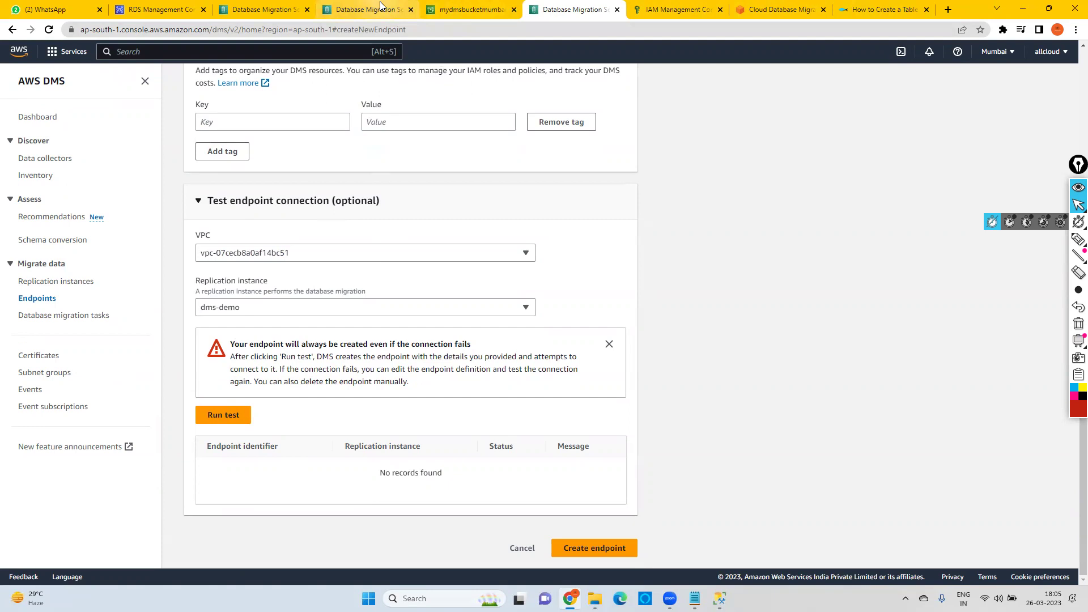
Refresh the Replication instances list sorted by status, then return to the S3 endpoint form.
{"action": "left_click", "coordinate": [346, 12]}
{"action": "left_click", "coordinate": [837, 258]}
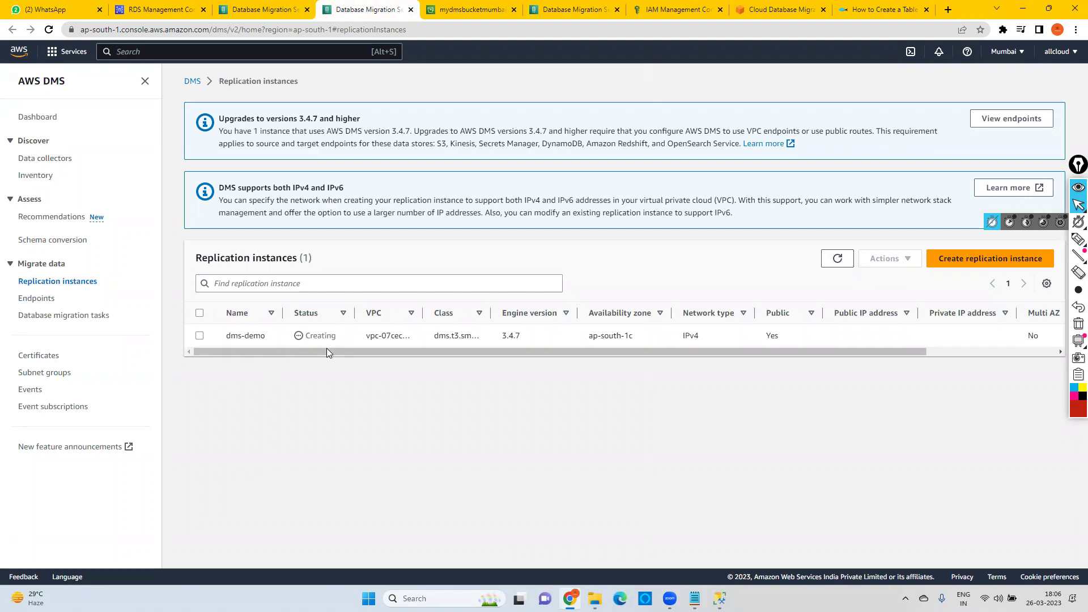
{"action": "left_click", "coordinate": [317, 312]}
{"action": "left_click", "coordinate": [575, 10]}
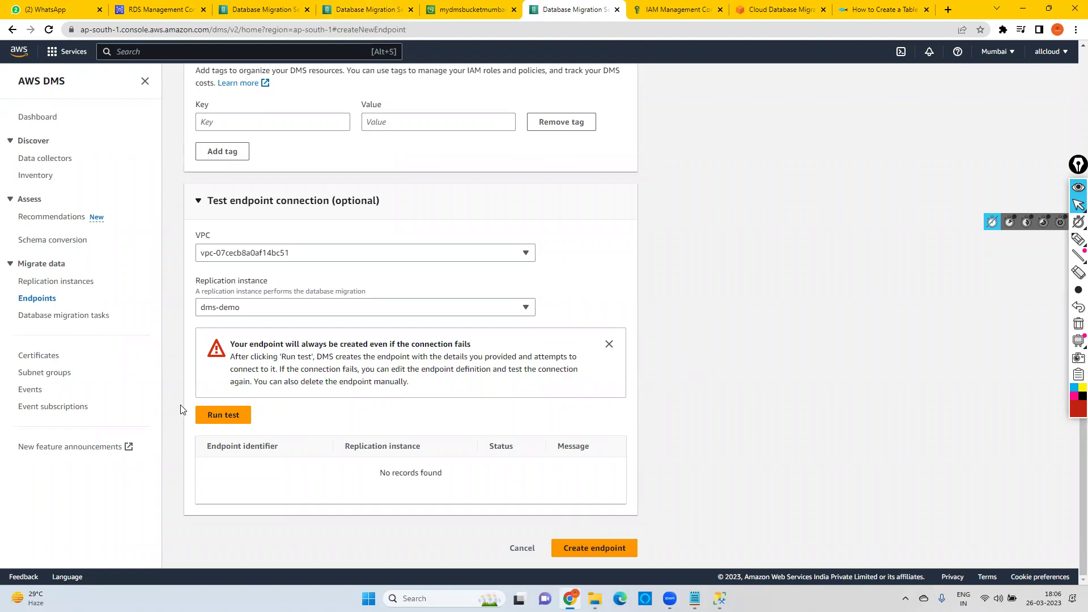
{"action": "scroll", "coordinate": [270, 380], "scroll_direction": "up", "scroll_amount": 15}
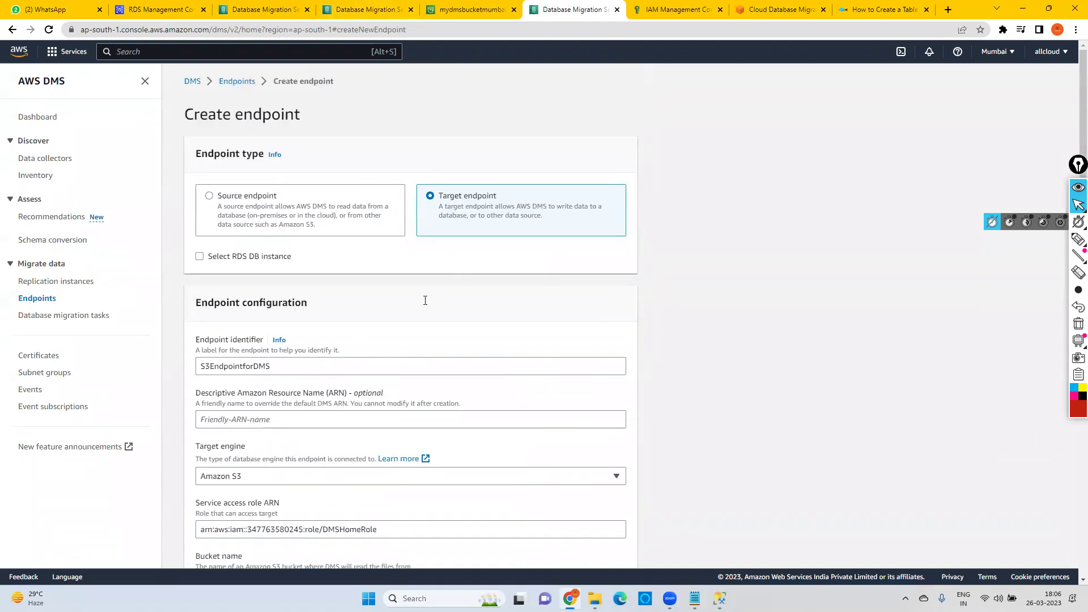
{"action": "scroll", "coordinate": [425, 299], "scroll_direction": "down", "scroll_amount": 15}
Run the S3 endpoint connection test, which reports the replication instance as not active.
{"action": "left_click", "coordinate": [223, 415]}
{"action": "left_click_drag", "start_coordinate": [243, 434], "coordinate": [350, 427]}
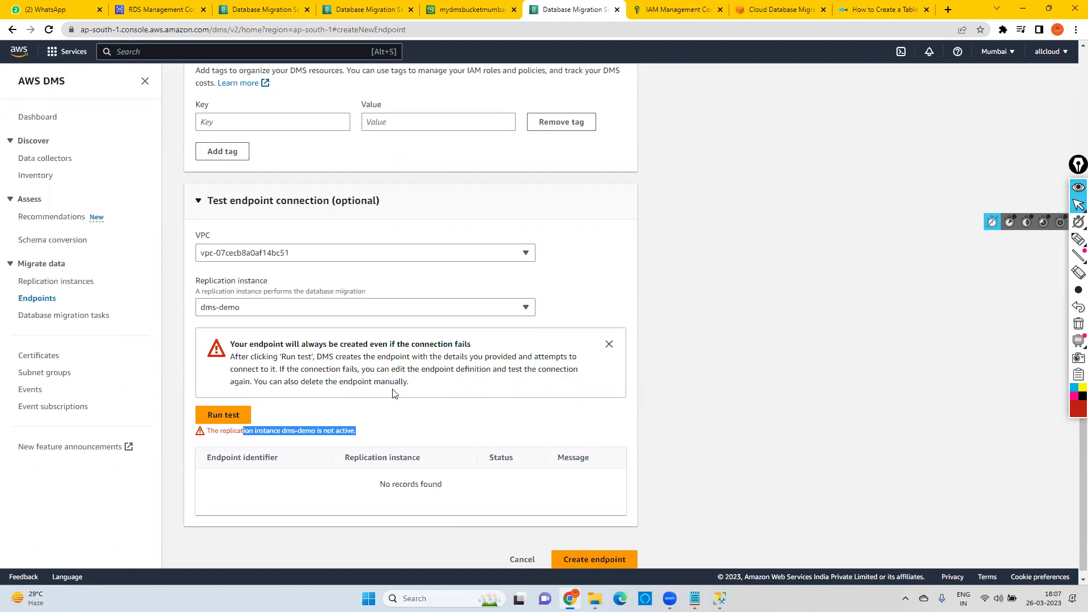
{"action": "left_click", "coordinate": [460, 6]}
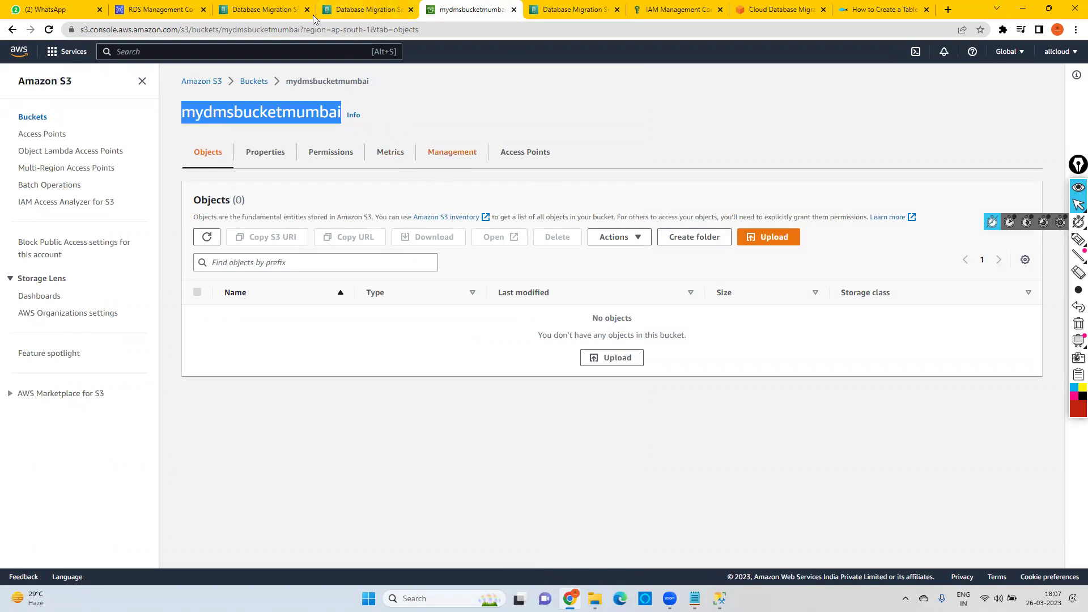
Refresh the Replication instances list repeatedly until dms-demo shows Available.
{"action": "left_click", "coordinate": [334, 9]}
{"action": "left_click", "coordinate": [836, 259]}
{"action": "left_click", "coordinate": [836, 259]}
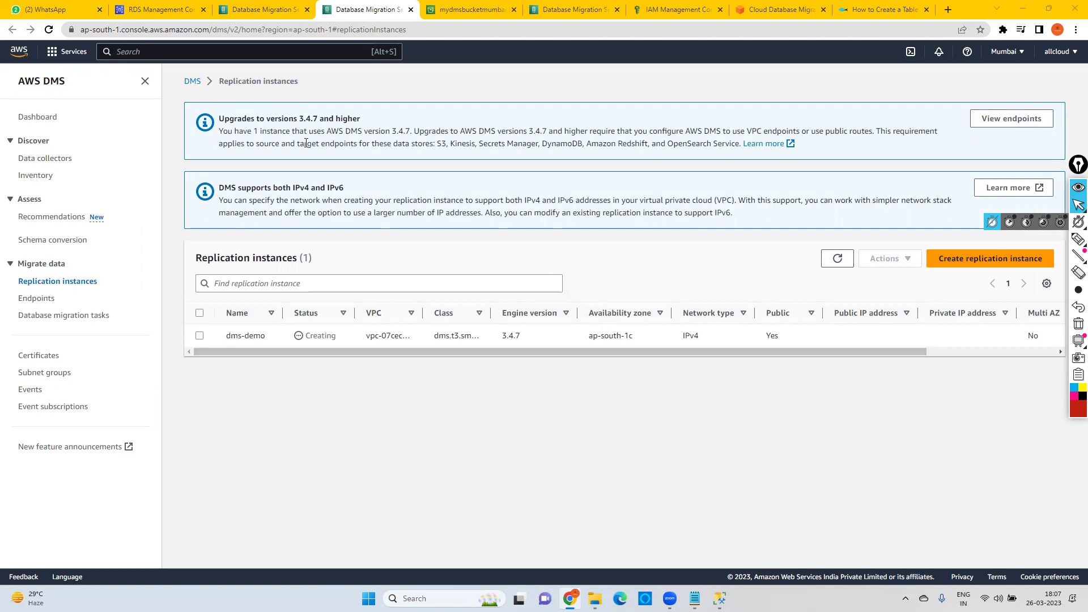
{"action": "left_click", "coordinate": [838, 258]}
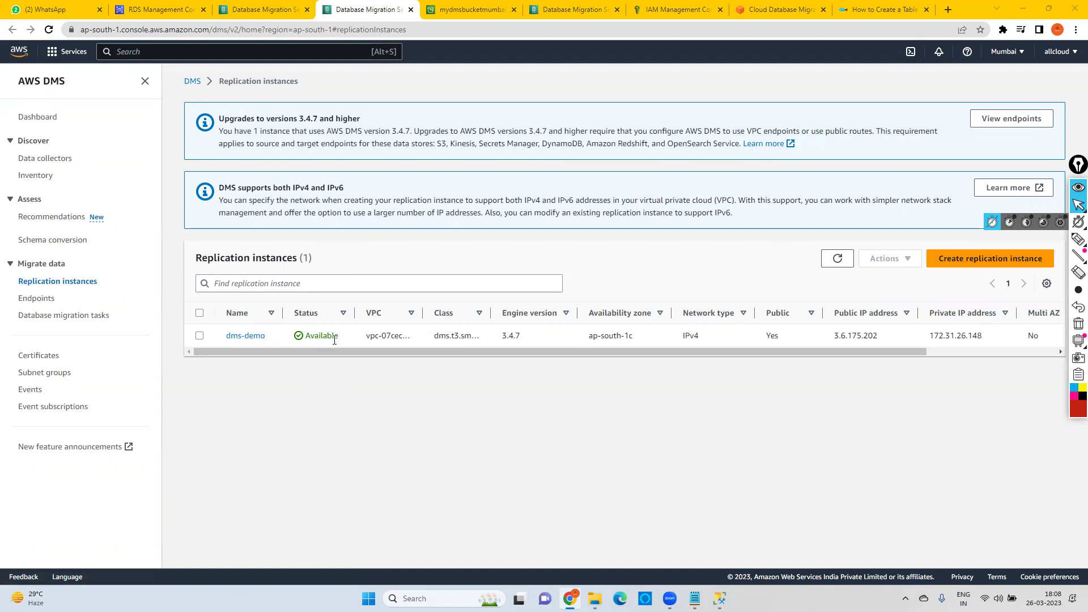
Run the connection test for the database-1 SQL Server source endpoint through dms-demo.
{"action": "left_click", "coordinate": [470, 10]}
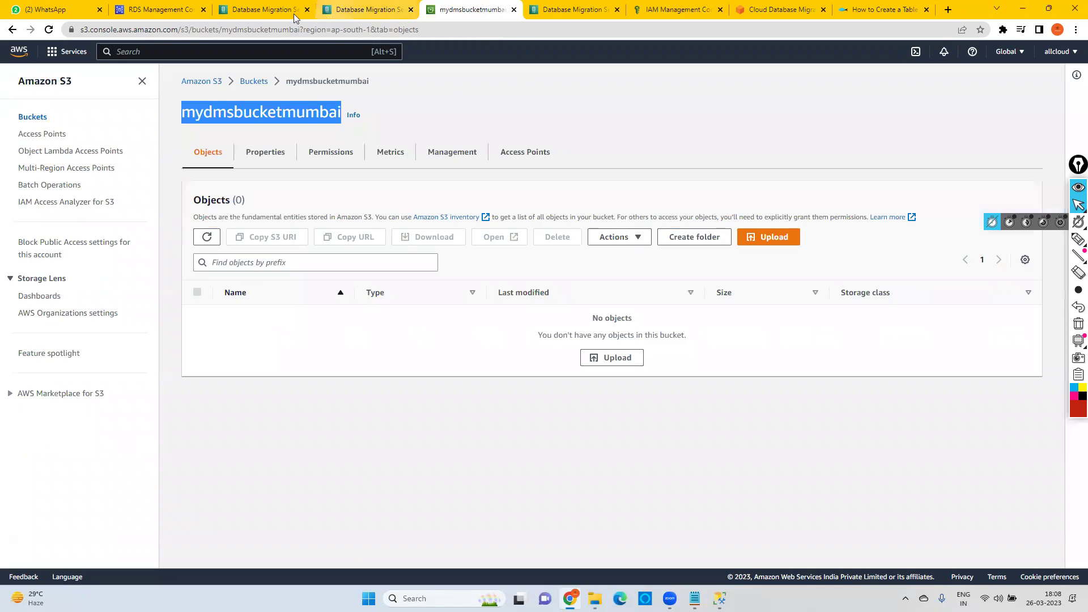
{"action": "left_click", "coordinate": [267, 18]}
{"action": "scroll", "coordinate": [333, 432], "scroll_direction": "down", "scroll_amount": 15}
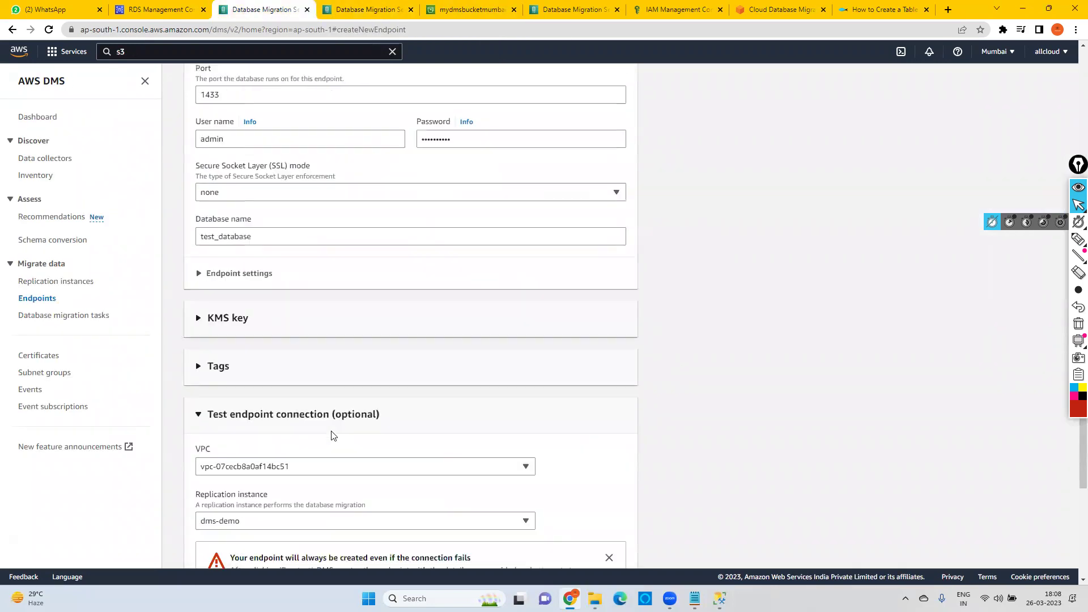
{"action": "left_click", "coordinate": [225, 404]}
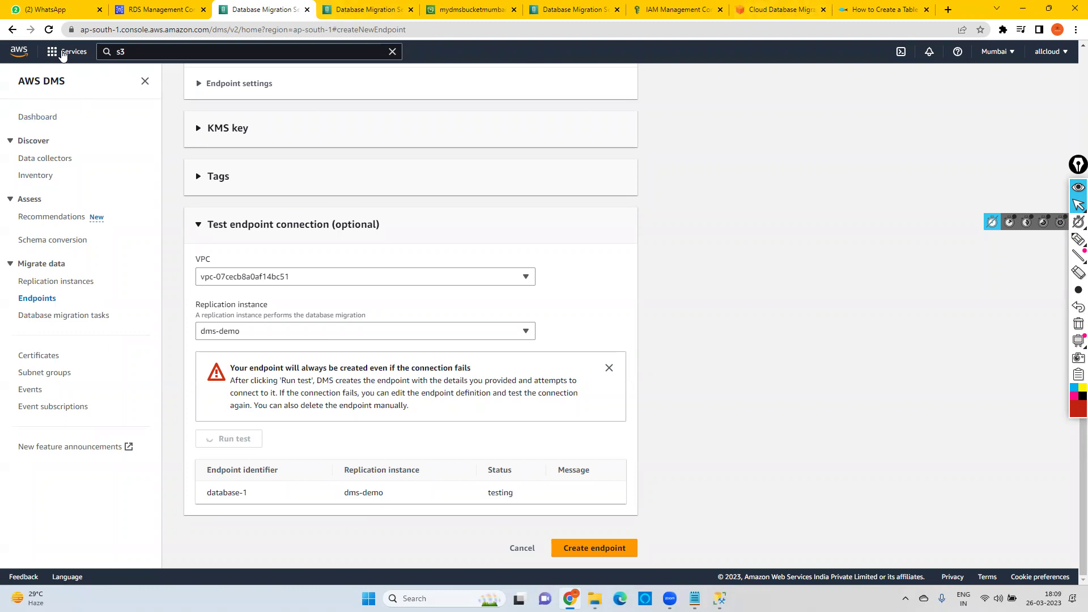
Open database-1's dms_sql_sg security group and start editing its inbound rules.
{"action": "left_click", "coordinate": [166, 7]}
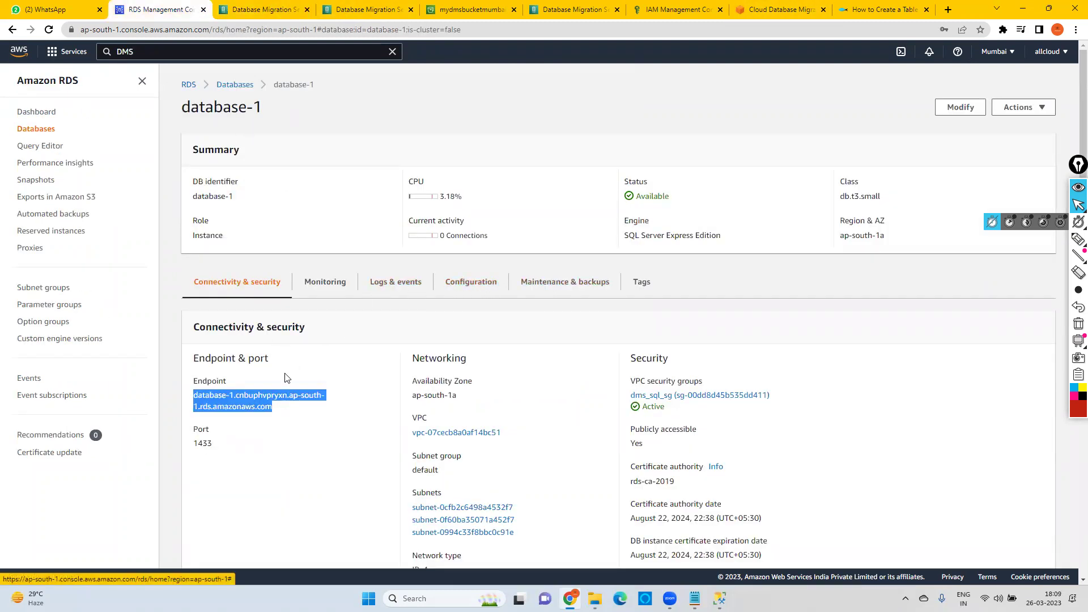
{"action": "left_click", "coordinate": [300, 455]}
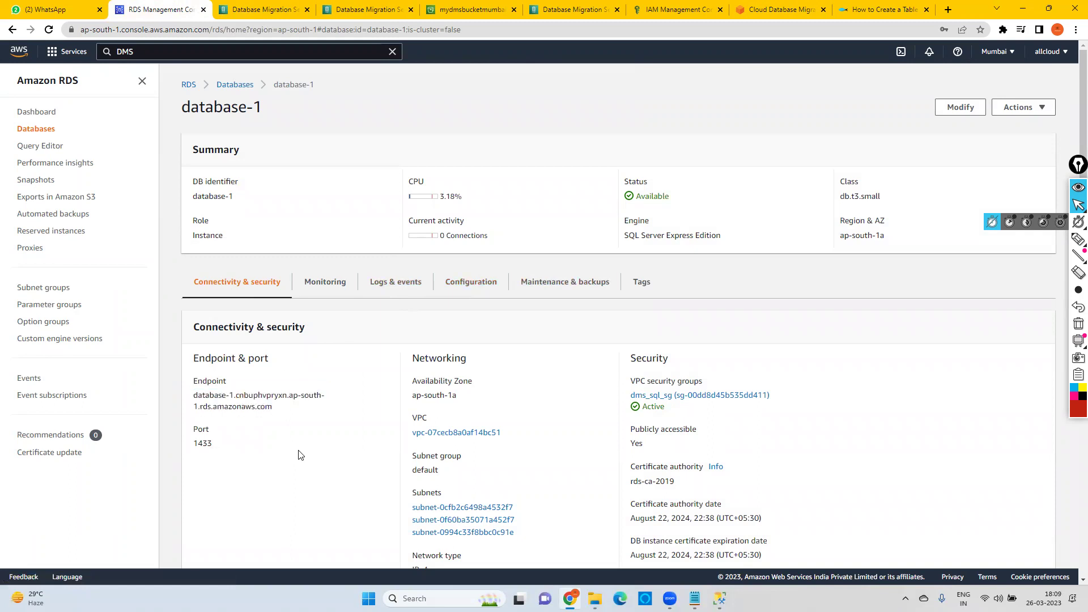
{"action": "left_click", "coordinate": [701, 397]}
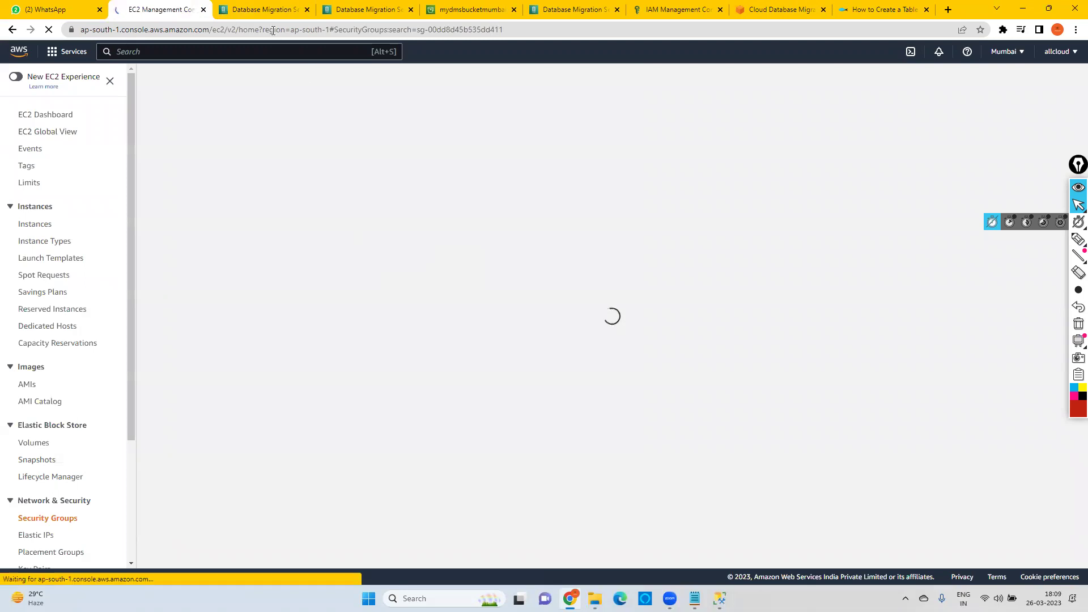
{"action": "left_click", "coordinate": [263, 6]}
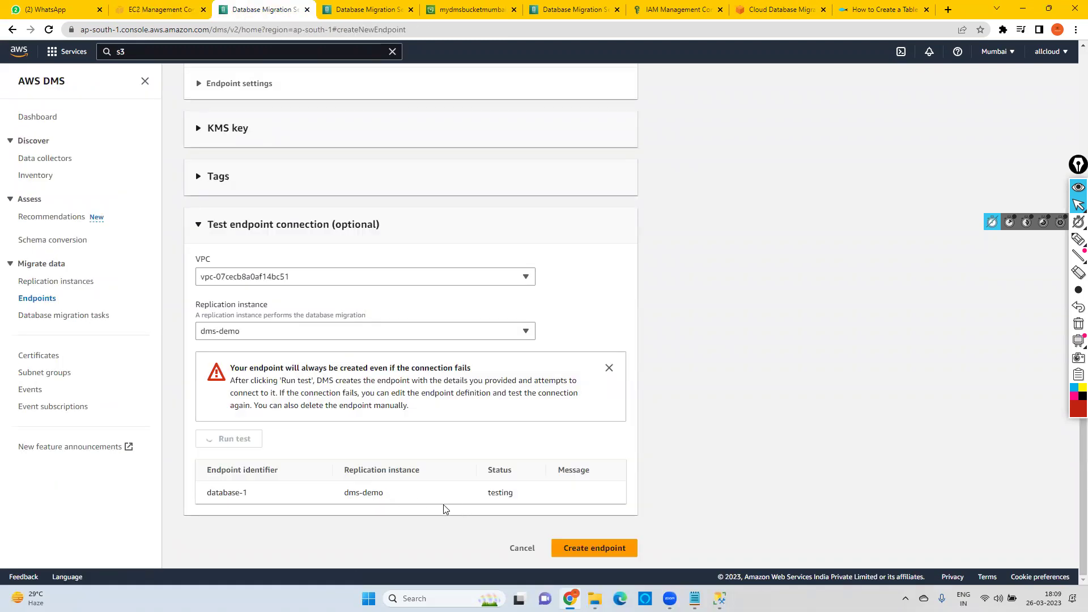
{"action": "left_click", "coordinate": [176, 6]}
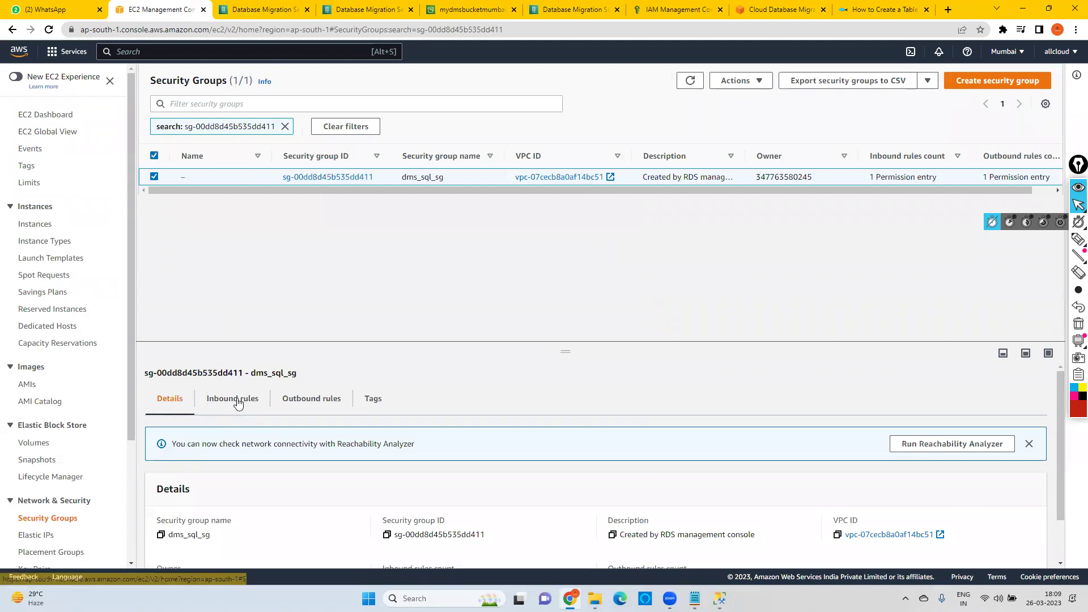
{"action": "left_click", "coordinate": [234, 403]}
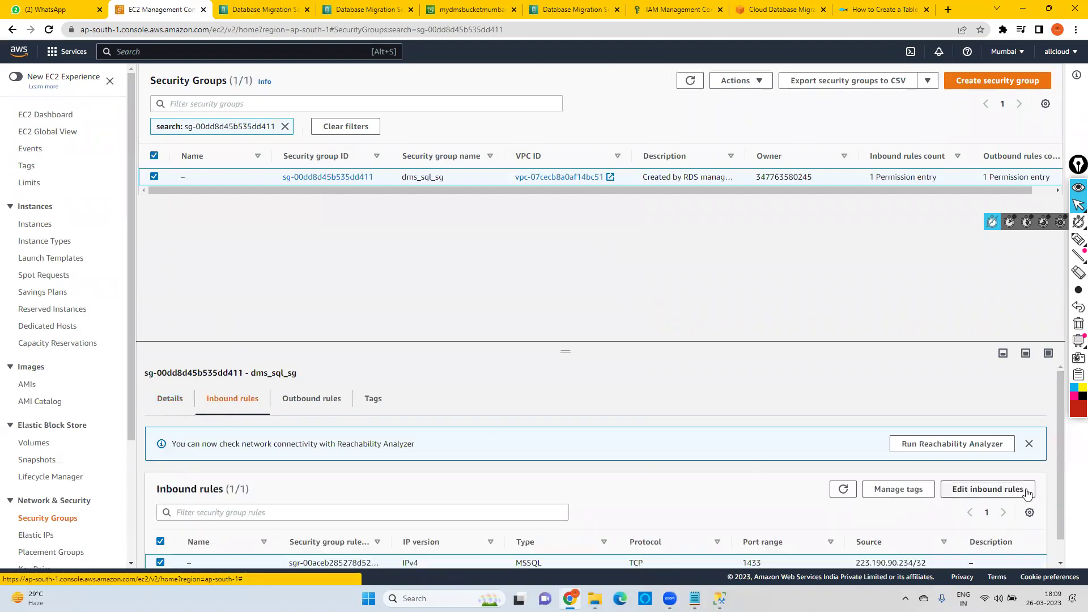
{"action": "scroll", "coordinate": [1025, 492], "scroll_direction": "down", "scroll_amount": 1}
{"action": "left_click", "coordinate": [953, 465]}
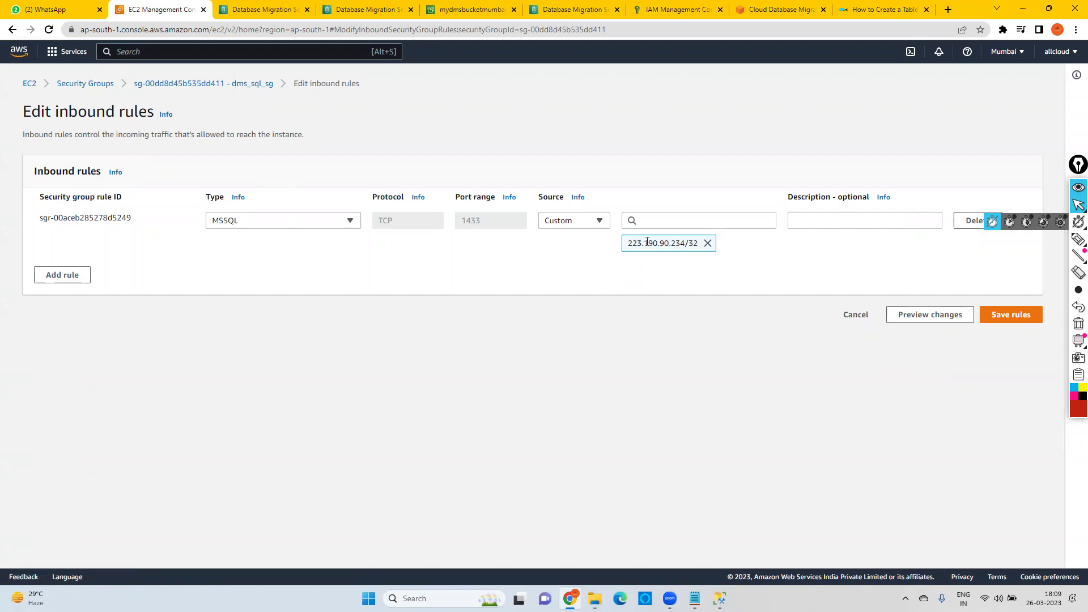
Inspect the source endpoint test's network failure message.
{"action": "left_click", "coordinate": [265, 9]}
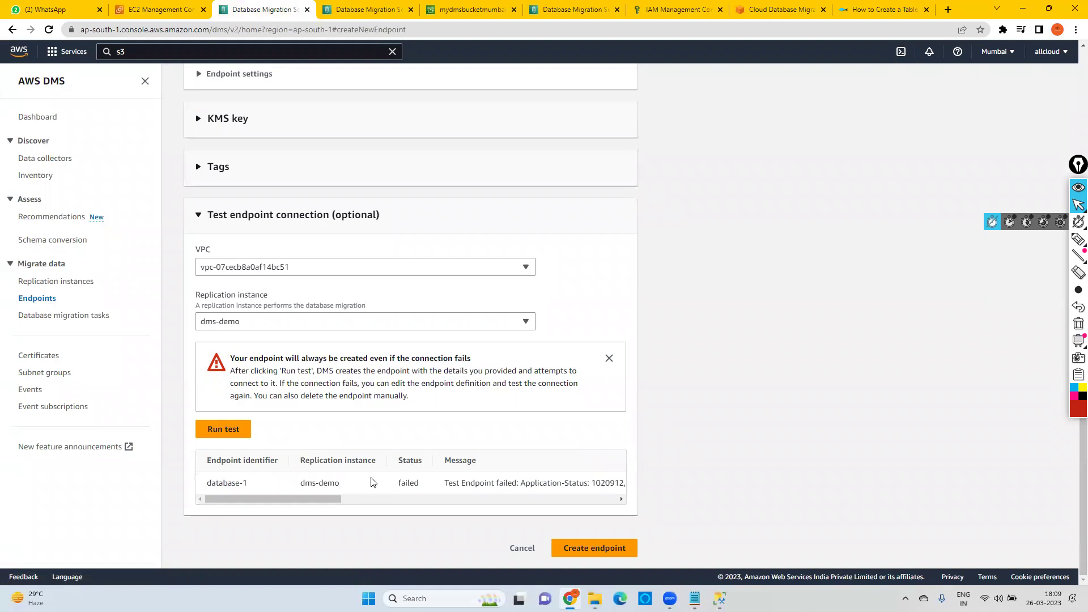
{"action": "left_click_drag", "start_coordinate": [298, 499], "coordinate": [361, 500]}
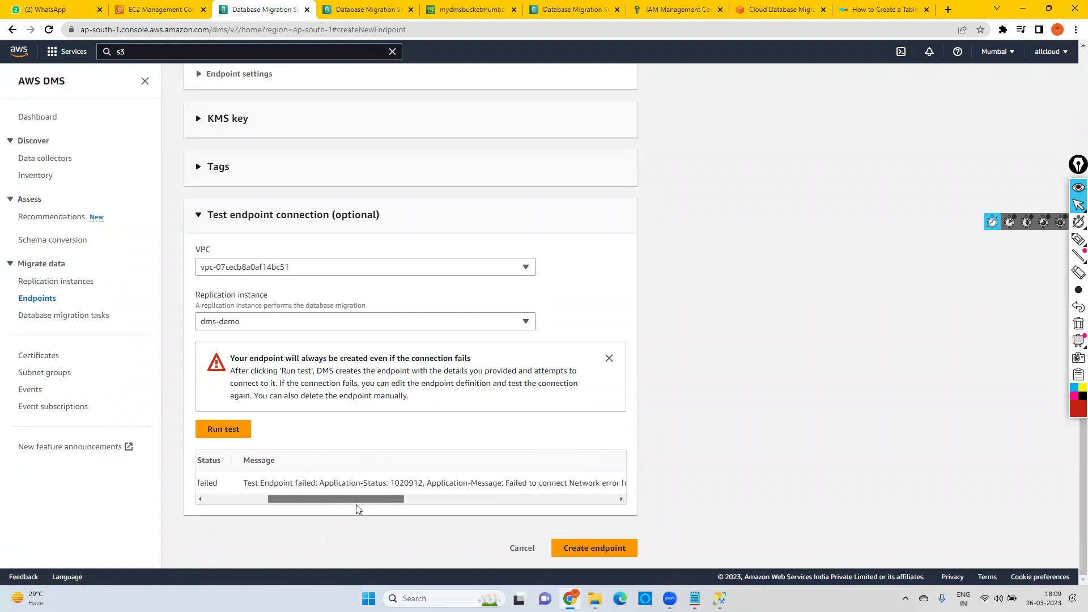
{"action": "left_click_drag", "start_coordinate": [272, 483], "coordinate": [419, 483]}
{"action": "left_click_drag", "start_coordinate": [348, 501], "coordinate": [525, 483]}
{"action": "left_click", "coordinate": [393, 481]}
{"action": "left_click", "coordinate": [415, 509]}
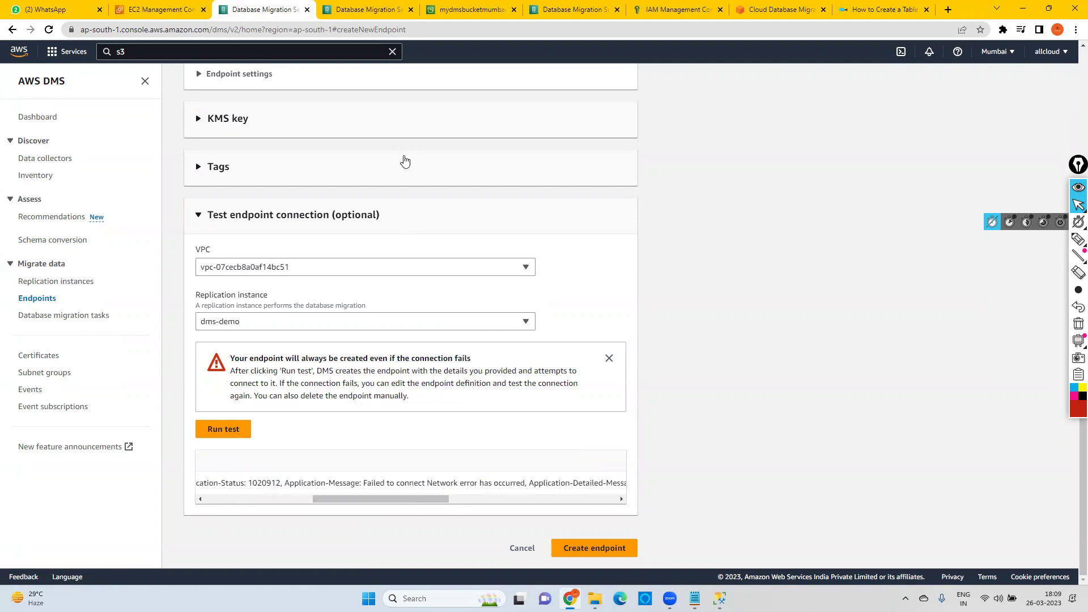
Change the MSSQL rule source to Anywhere-IPv4 (0.0.0.0/0), save, and rerun the endpoint test.
{"action": "left_click", "coordinate": [159, 6]}
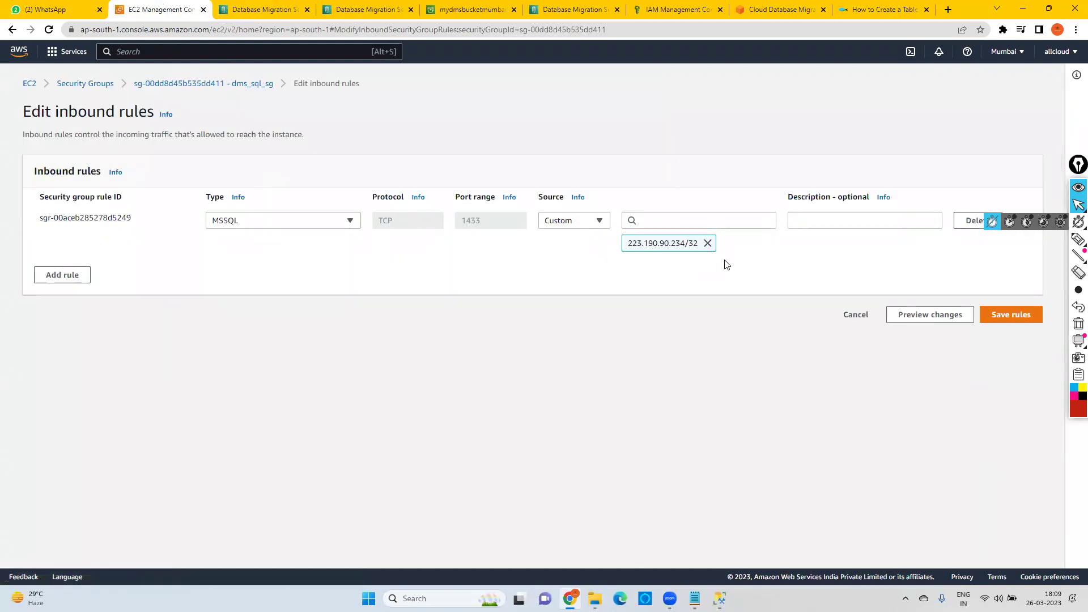
{"action": "left_click", "coordinate": [707, 243]}
{"action": "left_click", "coordinate": [639, 220]}
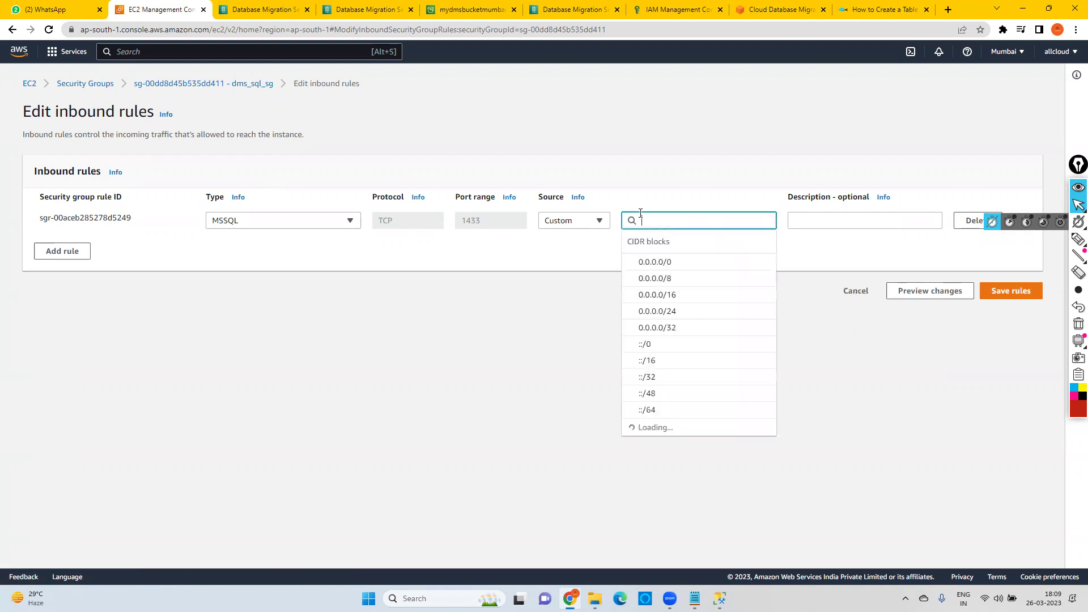
{"action": "left_click", "coordinate": [640, 264]}
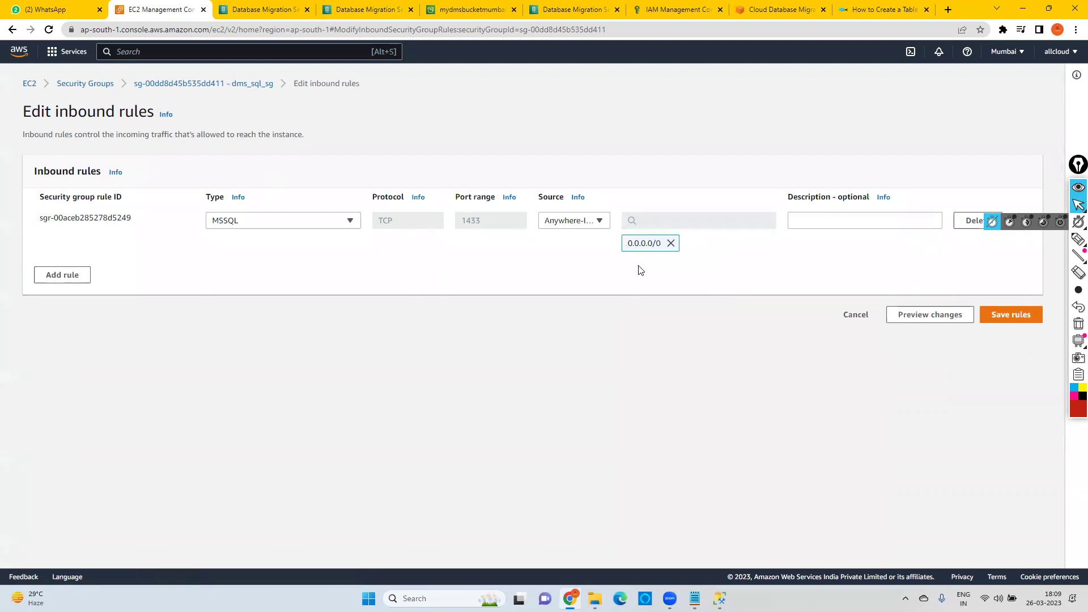
{"action": "left_click", "coordinate": [1027, 315]}
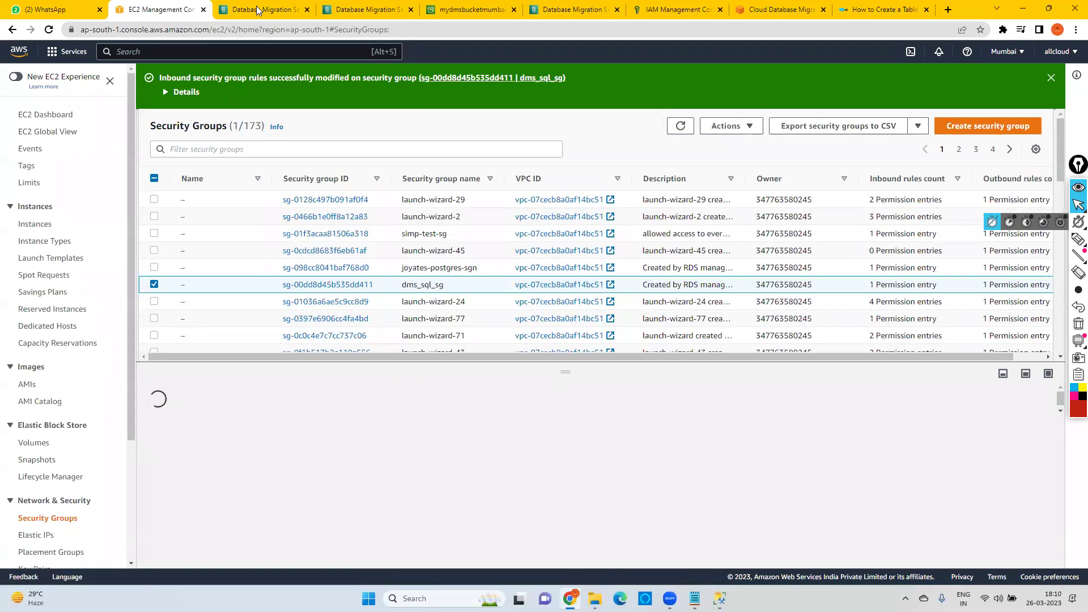
{"action": "left_click", "coordinate": [238, 7]}
{"action": "left_click", "coordinate": [226, 430]}
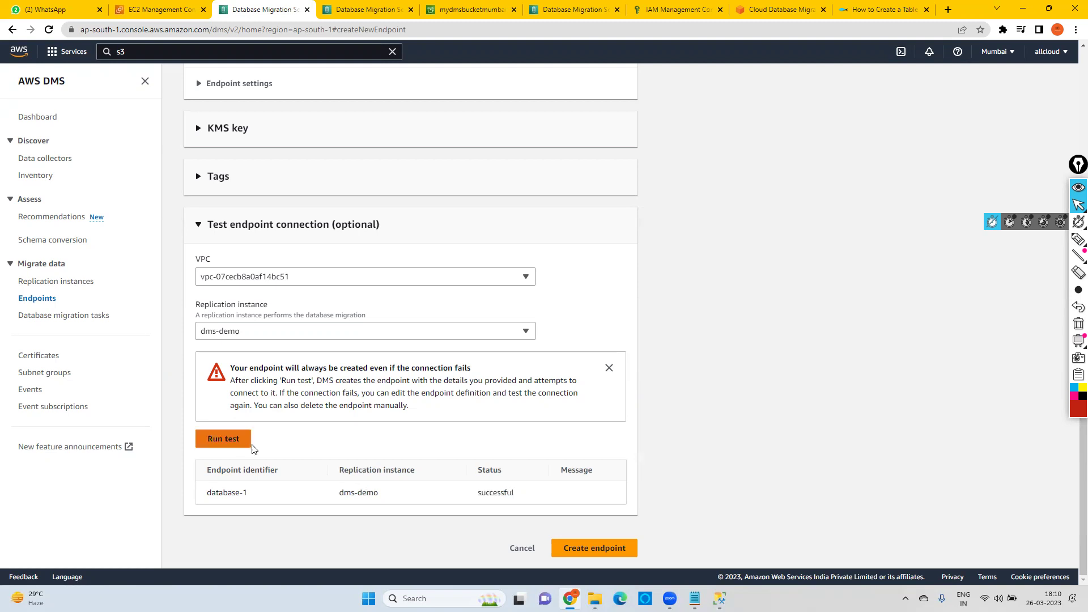
Confirm the successful test status and create the database-1 source endpoint.
{"action": "left_click_drag", "start_coordinate": [478, 493], "coordinate": [521, 497]}
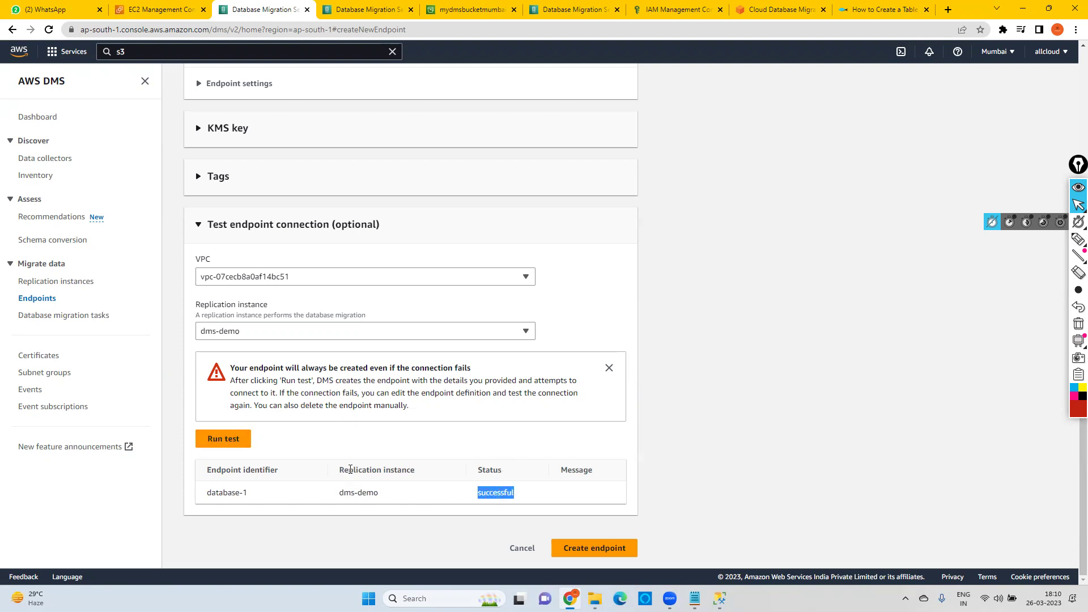
{"action": "left_click", "coordinate": [575, 550]}
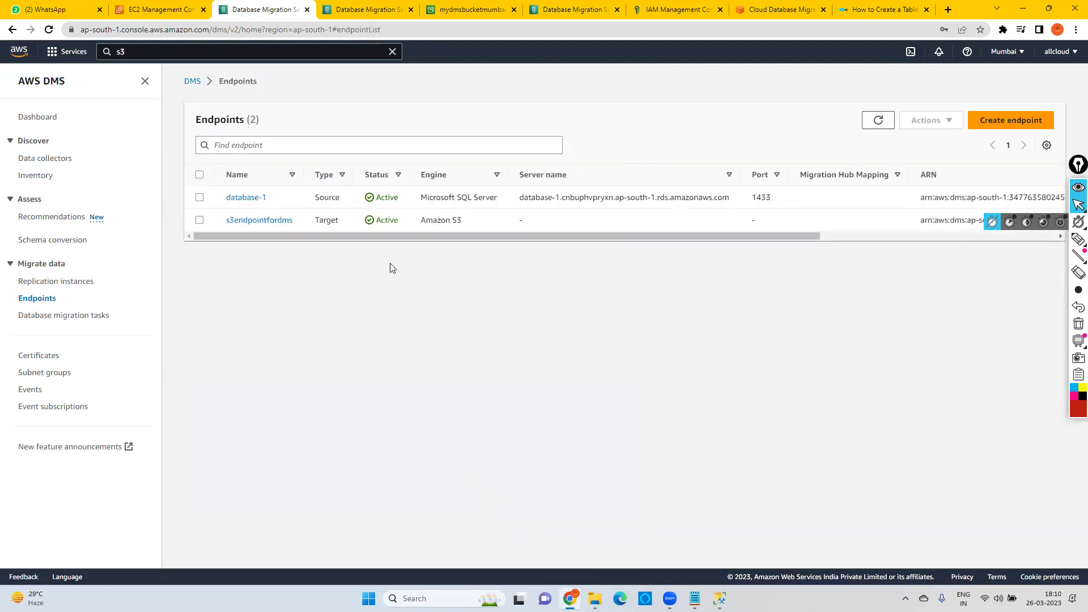
Refresh the Endpoints list, then rerun the S3 target endpoint's connection test via dms-demo.
{"action": "left_click", "coordinate": [878, 120]}
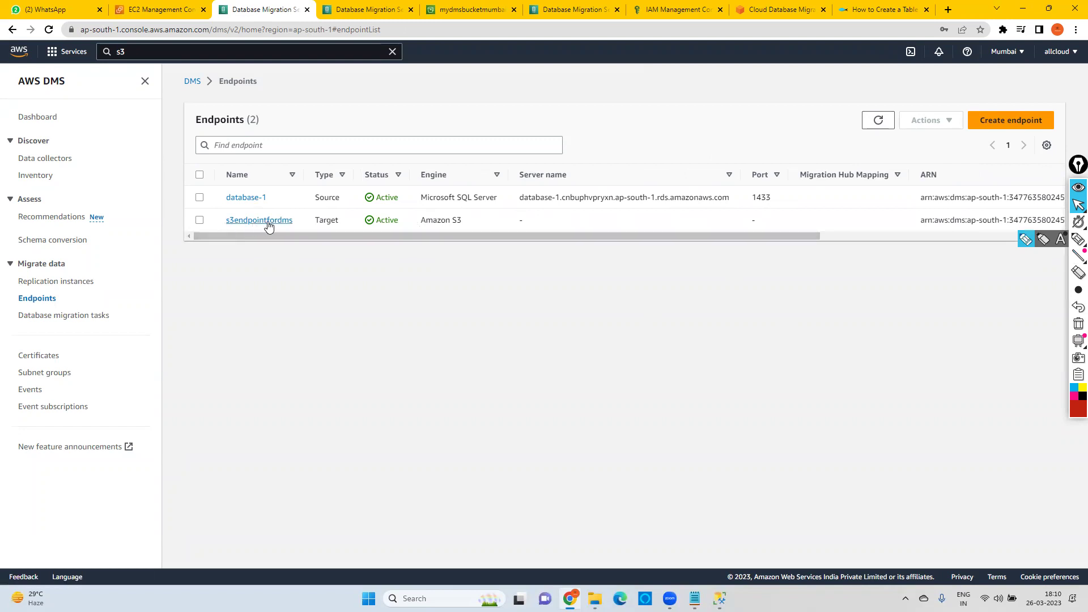
{"action": "left_click", "coordinate": [357, 7]}
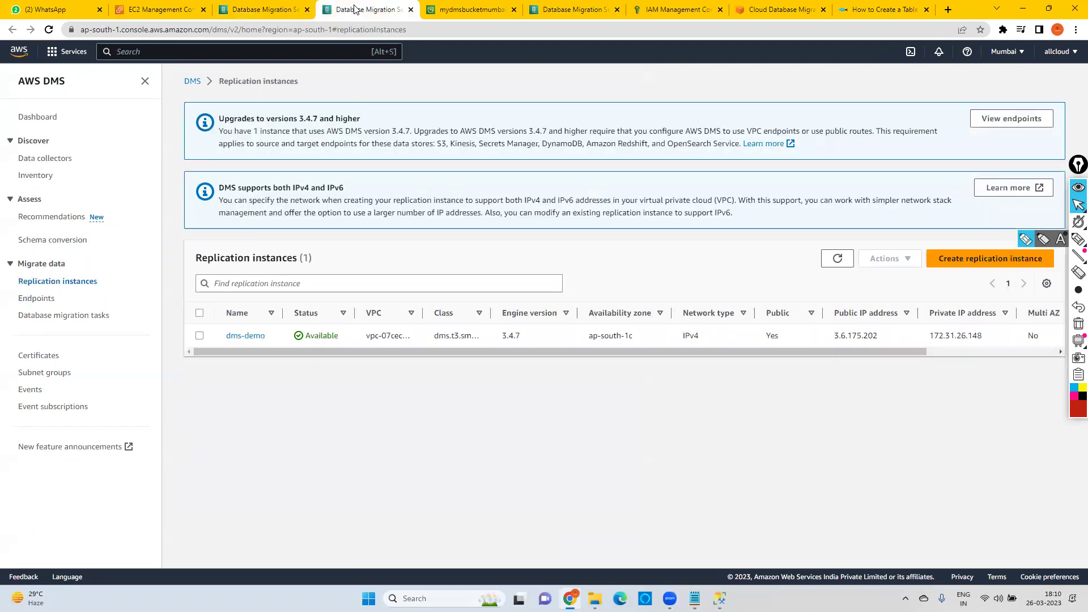
{"action": "left_click", "coordinate": [441, 10]}
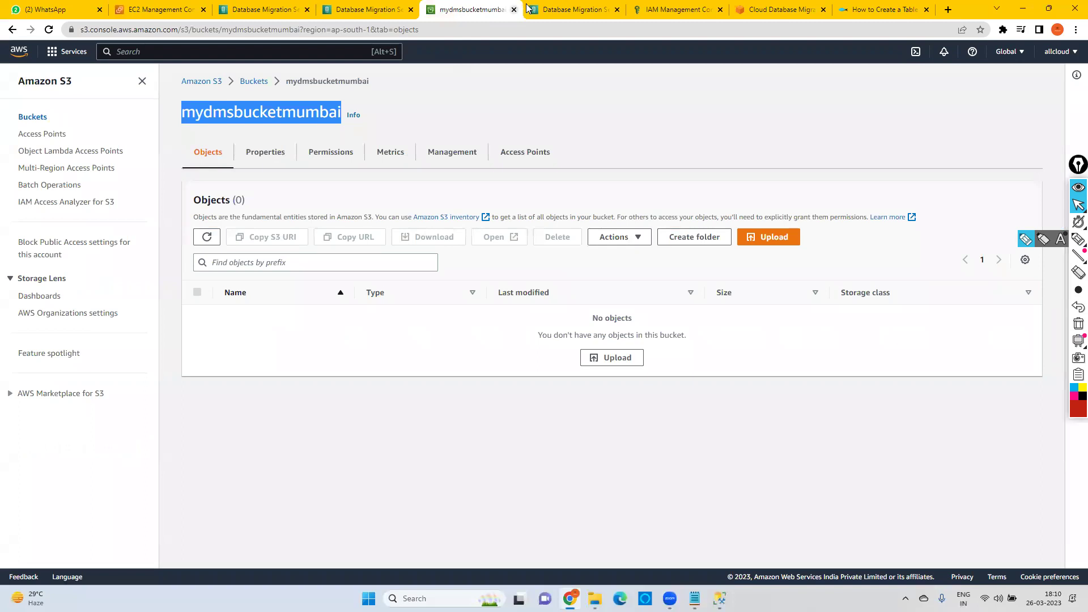
{"action": "left_click", "coordinate": [548, 16]}
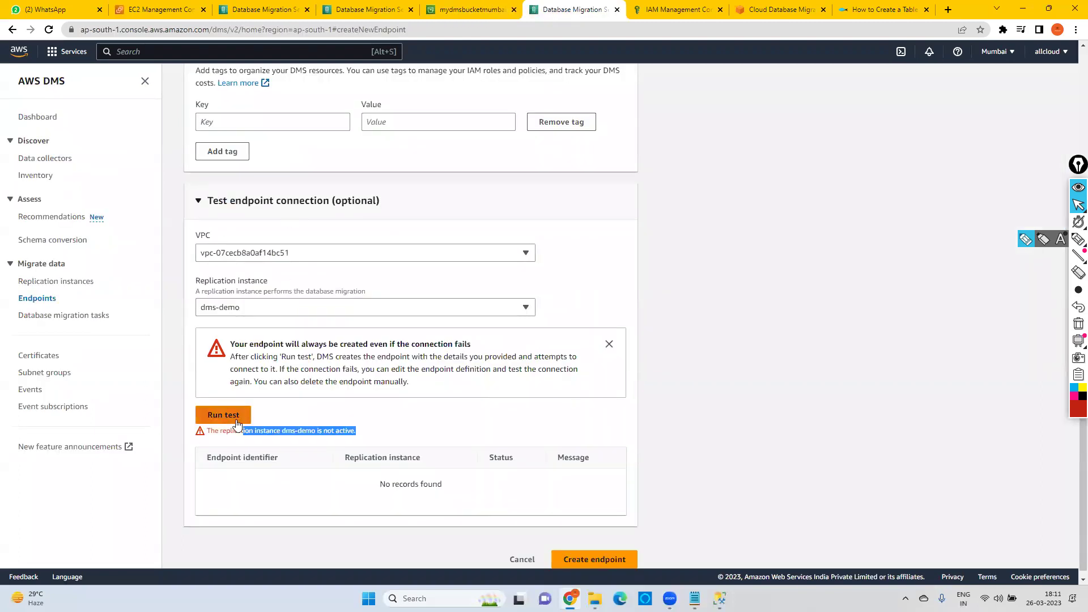
{"action": "left_click", "coordinate": [225, 415]}
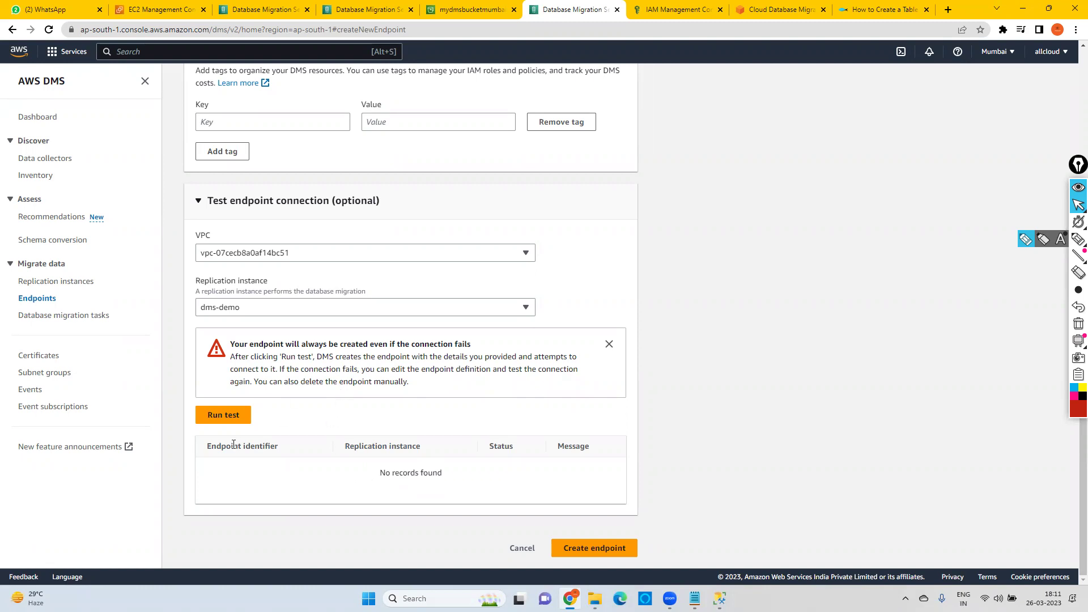
{"action": "left_click", "coordinate": [236, 418]}
Review the S3EndpointforDMS settings for bucket mydmsbucketmumbai and create the target endpoint.
{"action": "scroll", "coordinate": [350, 449], "scroll_direction": "up", "scroll_amount": 9}
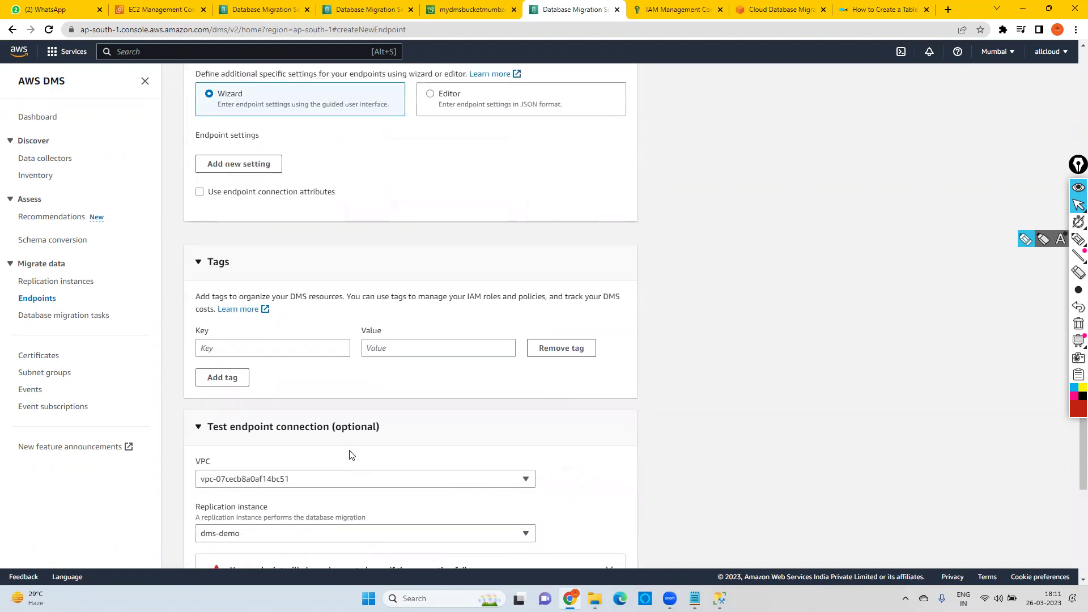
{"action": "scroll", "coordinate": [346, 451], "scroll_direction": "up", "scroll_amount": 6}
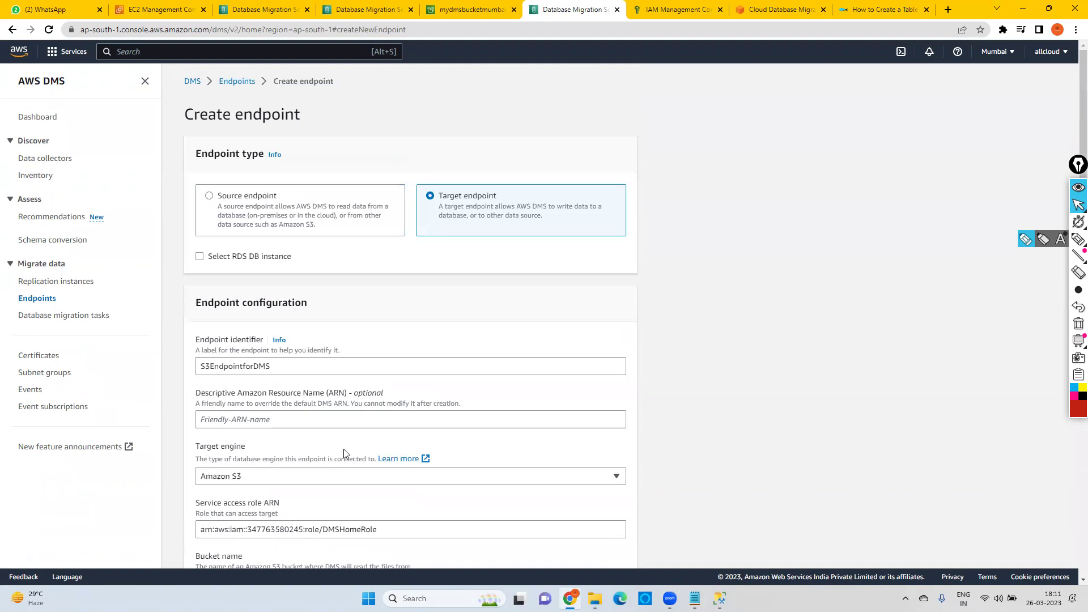
{"action": "scroll", "coordinate": [344, 454], "scroll_direction": "down", "scroll_amount": 3}
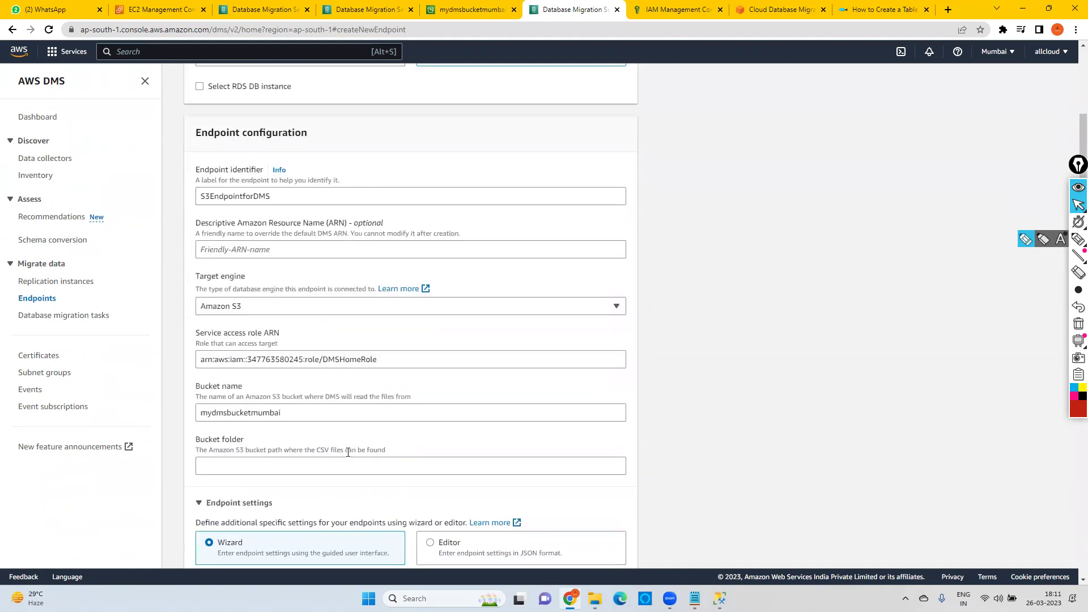
{"action": "scroll", "coordinate": [348, 451], "scroll_direction": "down", "scroll_amount": 2}
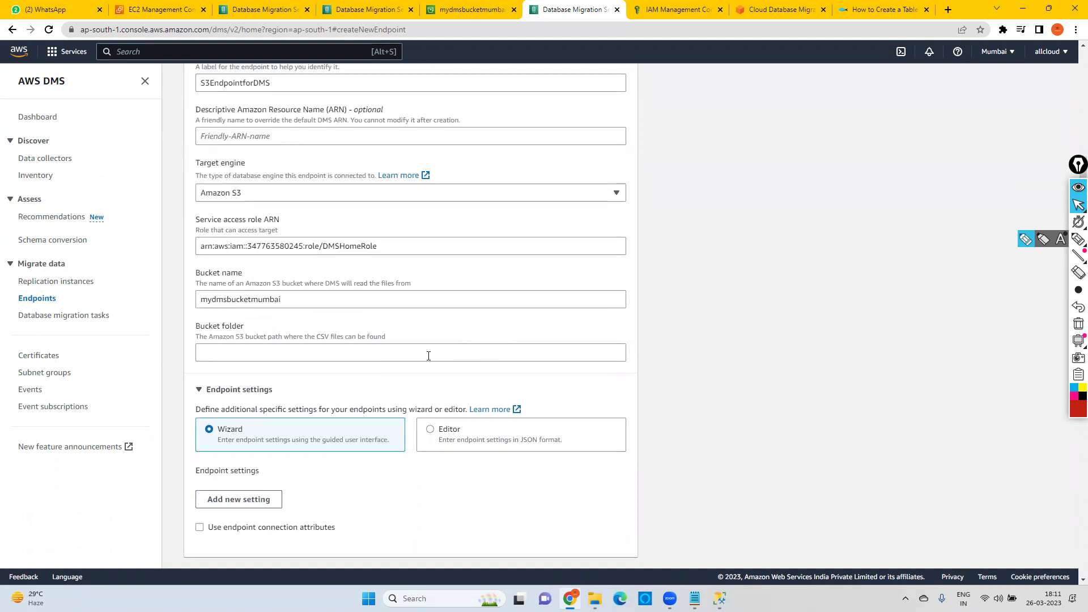
{"action": "scroll", "coordinate": [421, 370], "scroll_direction": "down", "scroll_amount": 10}
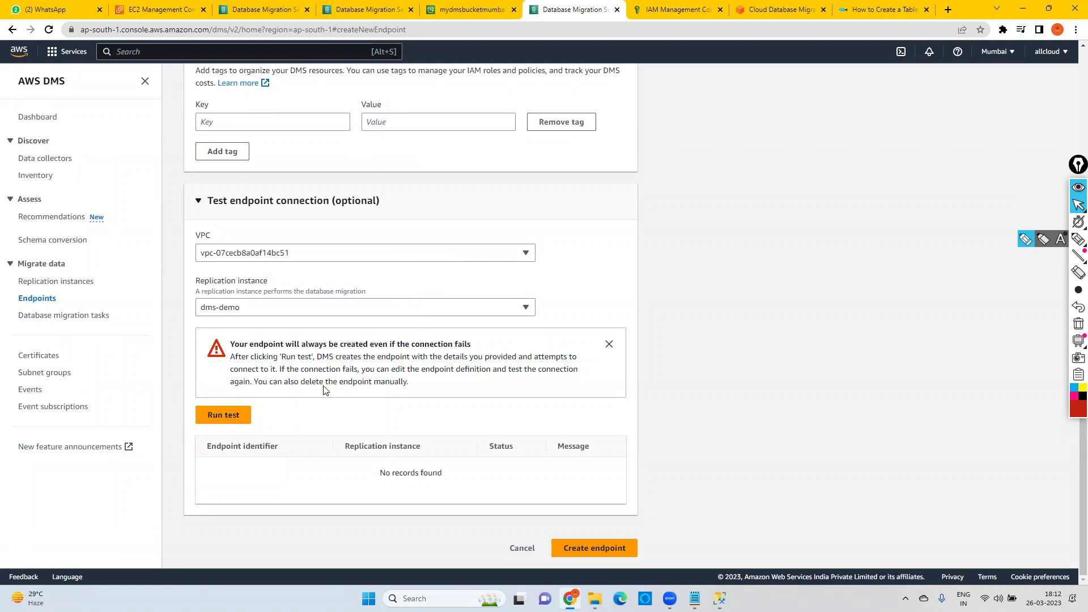
{"action": "left_click", "coordinate": [601, 548]}
{"action": "left_click_drag", "start_coordinate": [537, 235], "coordinate": [338, 248]}
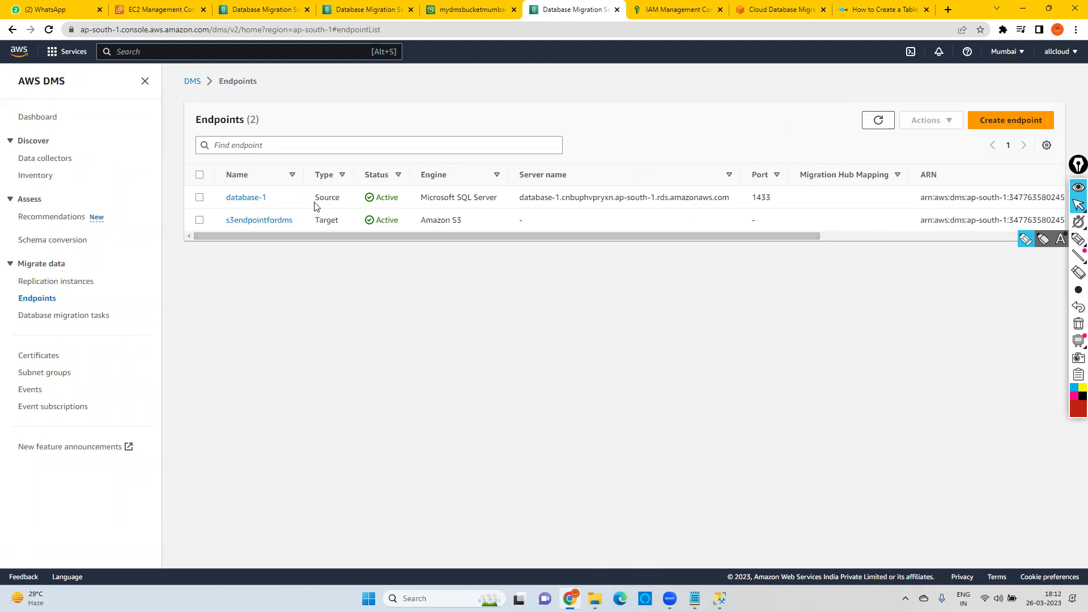
Mark the source and target endpoints with red annotations, then open Database migration tasks.
{"action": "left_click_drag", "start_coordinate": [320, 196], "coordinate": [347, 223]}
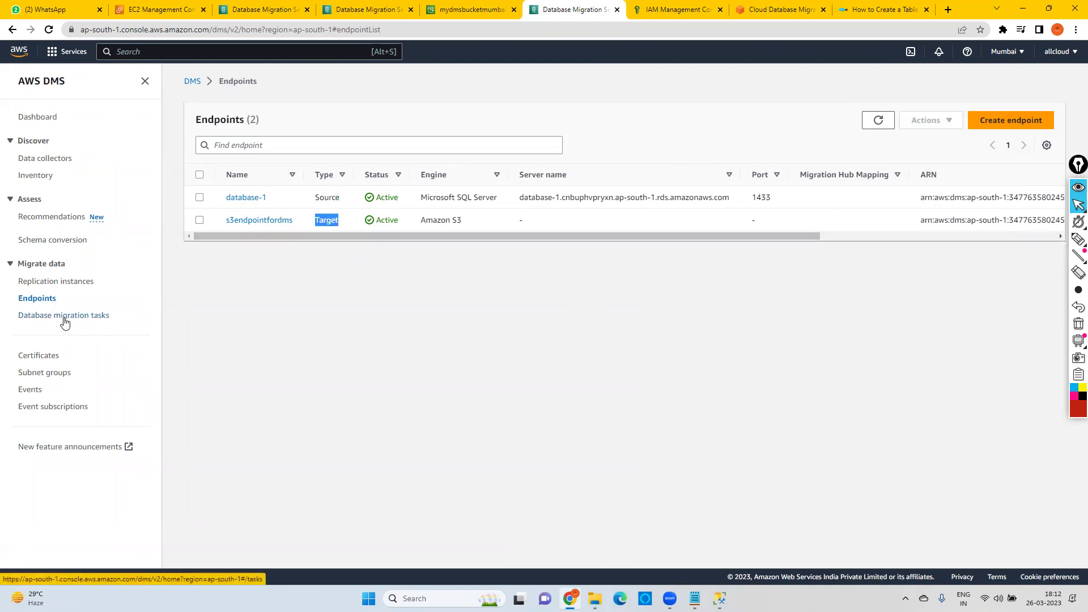
{"action": "left_click", "coordinate": [1078, 239]}
{"action": "left_click_drag", "start_coordinate": [116, 311], "coordinate": [189, 310]}
{"action": "mouse_move", "coordinate": [7, 329]}
{"action": "left_mouse_down"}
{"action": "mouse_move", "coordinate": [190, 333]}
{"action": "mouse_move", "coordinate": [158, 301]}
{"action": "mouse_move", "coordinate": [10, 318]}
{"action": "mouse_move", "coordinate": [25, 331]}
{"action": "left_mouse_up"}
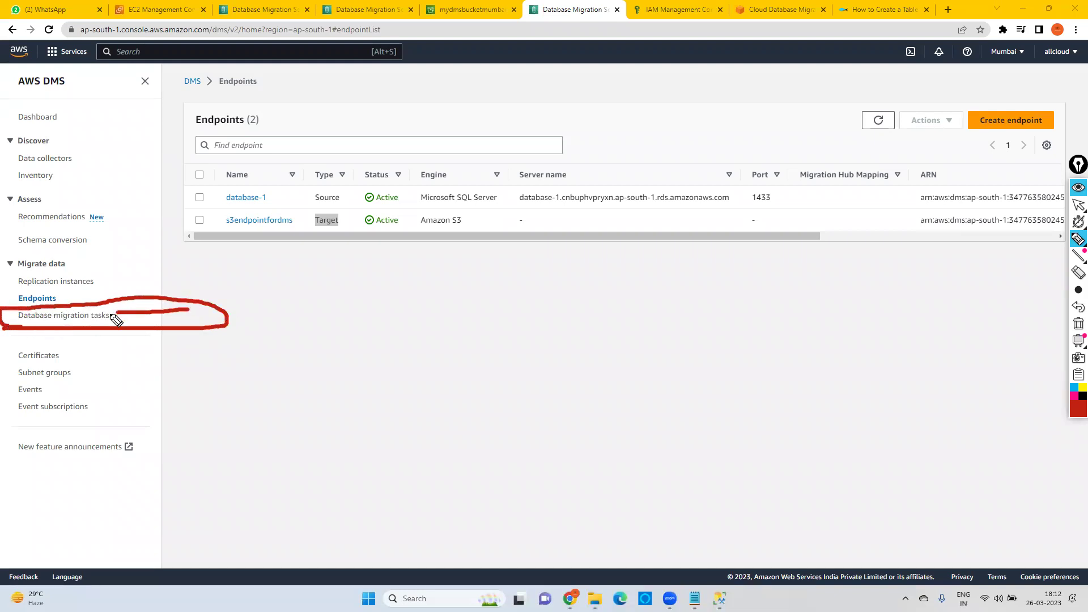
{"action": "mouse_move", "coordinate": [111, 315]}
{"action": "left_mouse_down"}
{"action": "mouse_move", "coordinate": [309, 205]}
{"action": "mouse_move", "coordinate": [299, 200]}
{"action": "mouse_move", "coordinate": [308, 211]}
{"action": "left_mouse_up"}
{"action": "mouse_move", "coordinate": [179, 296]}
{"action": "left_mouse_down"}
{"action": "mouse_move", "coordinate": [309, 221]}
{"action": "mouse_move", "coordinate": [303, 239]}
{"action": "left_mouse_up"}
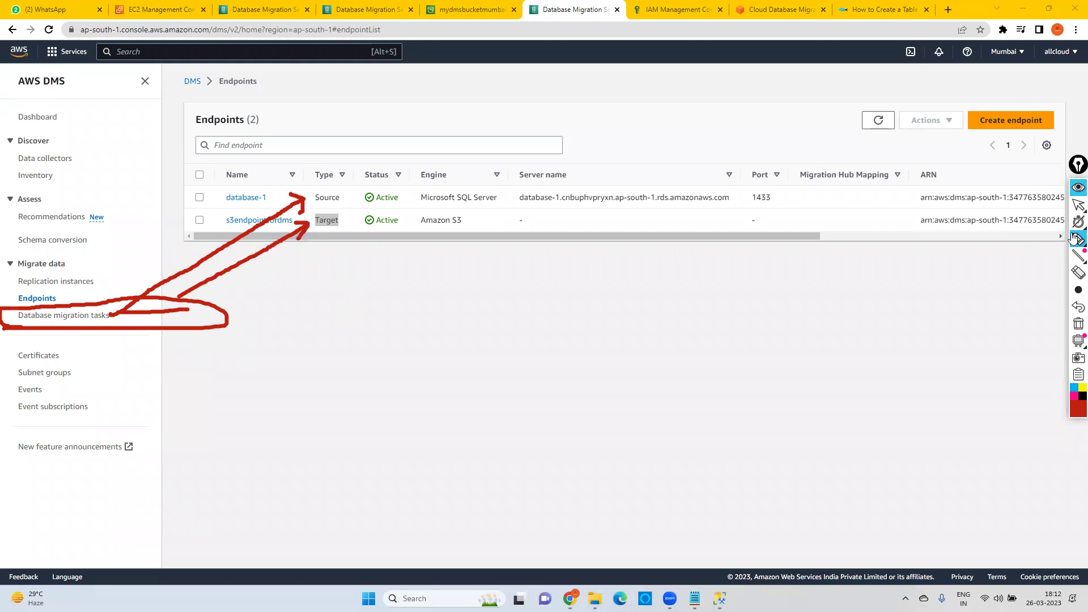
{"action": "left_click", "coordinate": [1076, 204]}
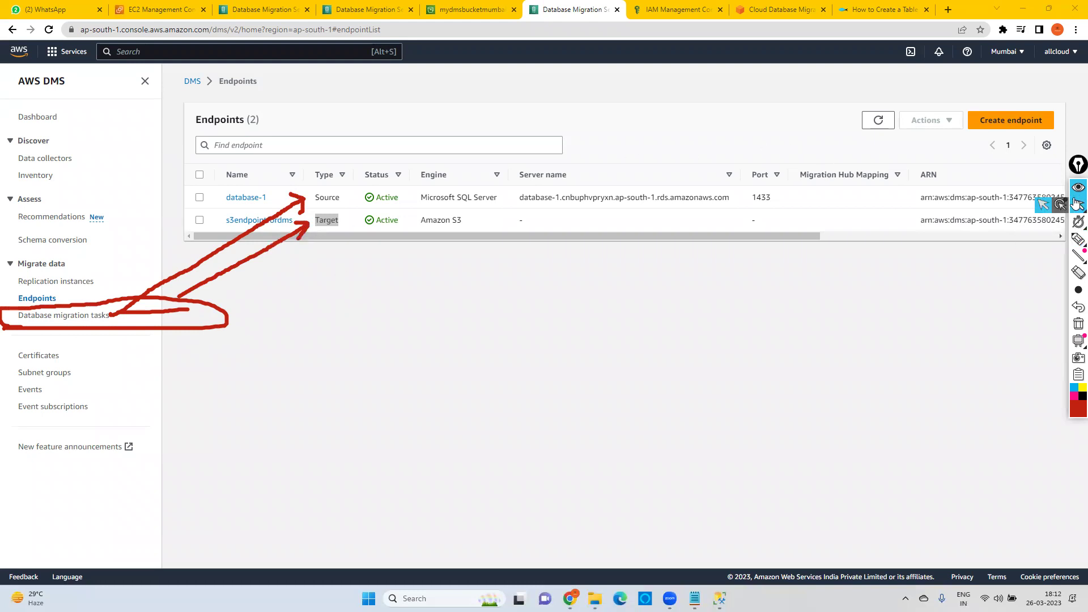
{"action": "left_click", "coordinate": [56, 316]}
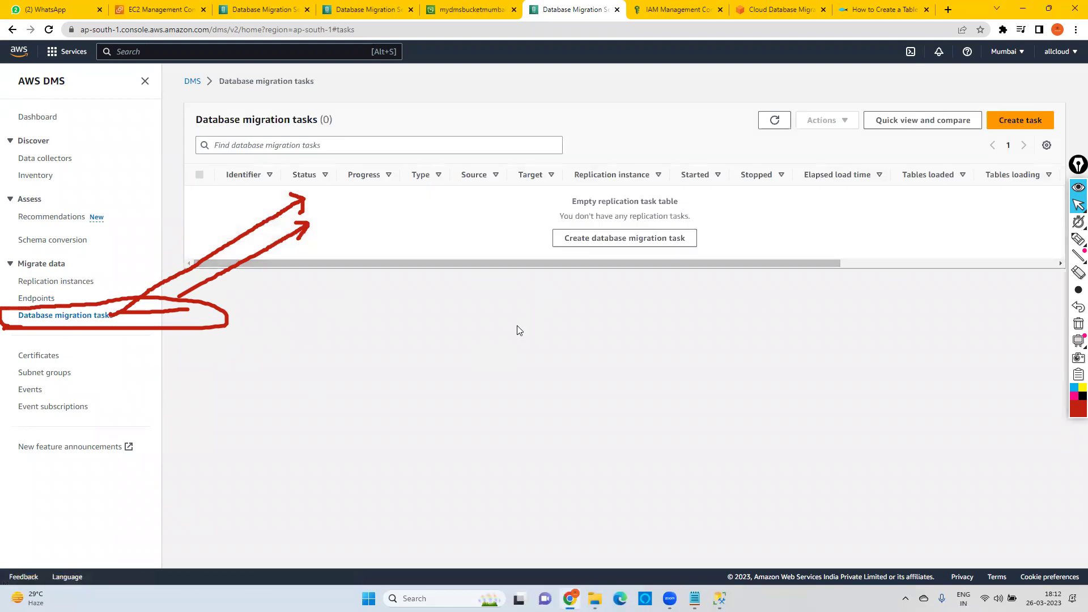
Start a new database migration task with identifier copytask.
{"action": "left_click", "coordinate": [1031, 122]}
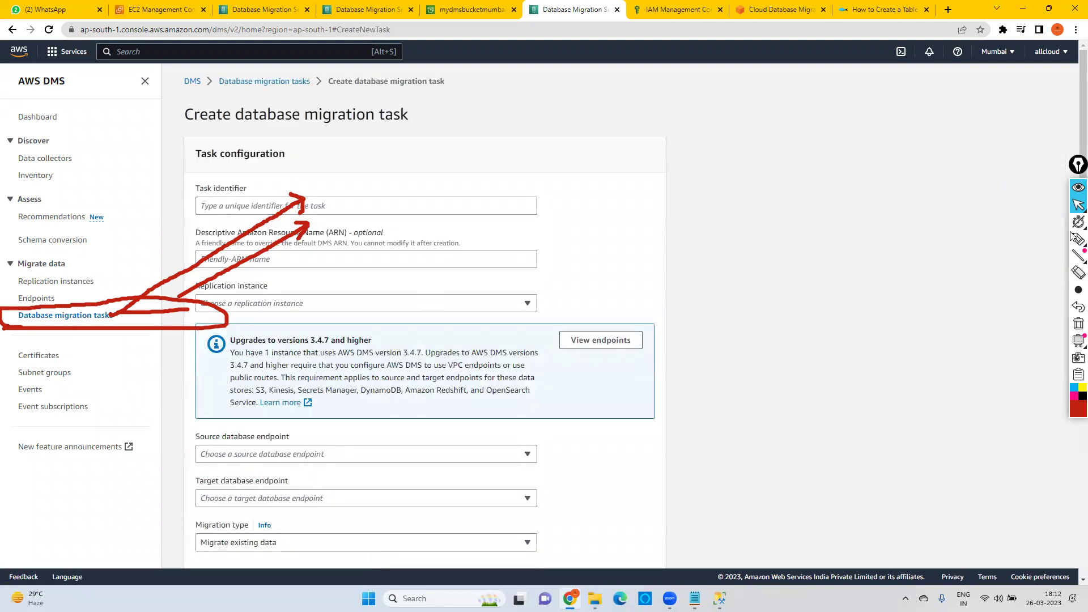
{"action": "left_click", "coordinate": [1078, 323]}
{"action": "left_click", "coordinate": [218, 207]}
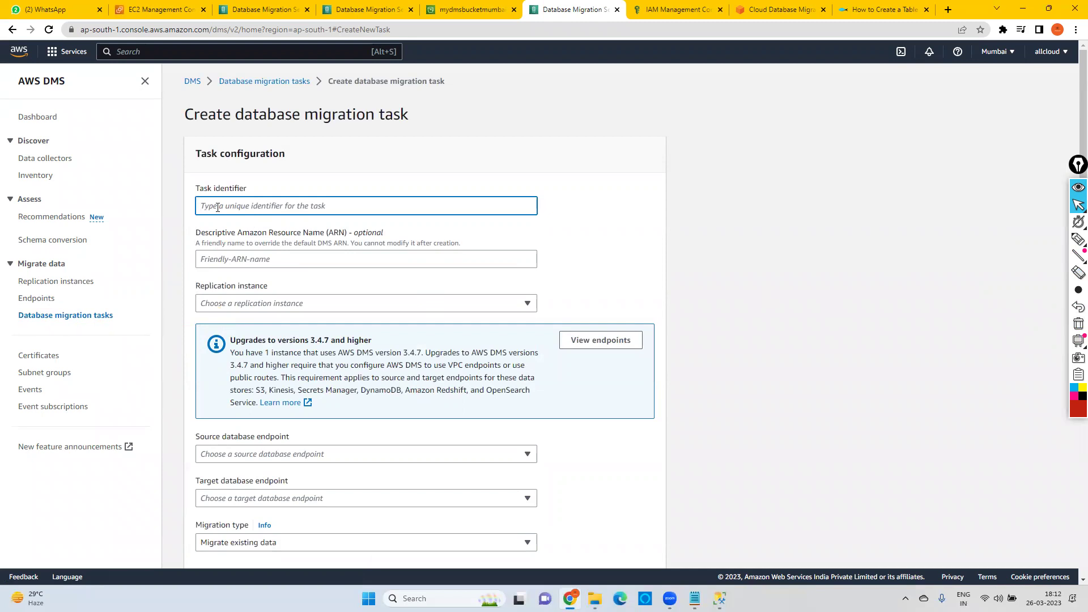
{"action": "type", "text": "copytask"}
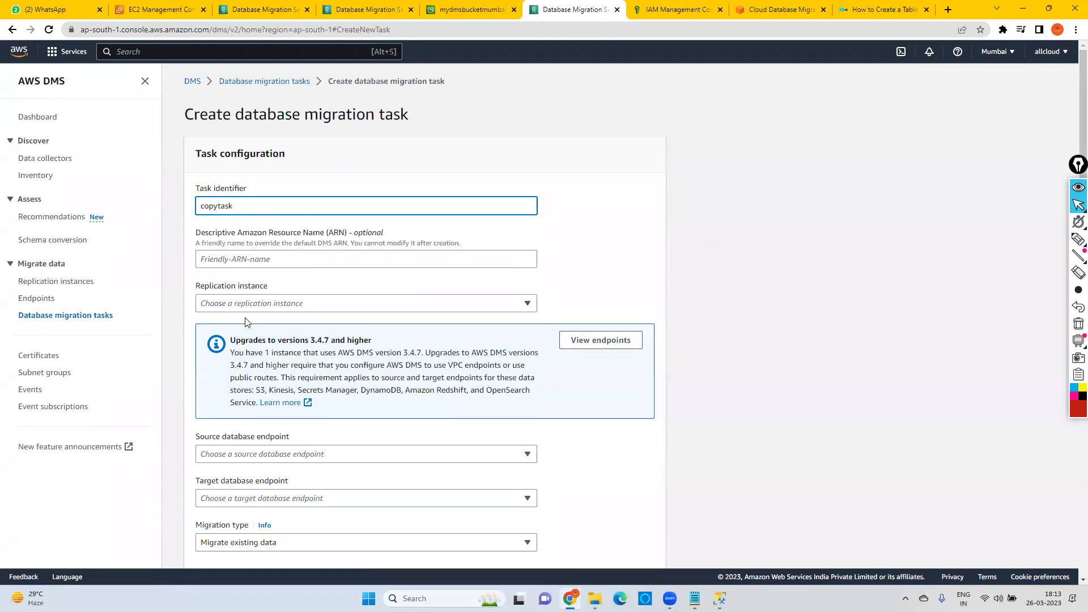
{"action": "scroll", "coordinate": [364, 323], "scroll_direction": "down", "scroll_amount": 2}
{"action": "scroll", "coordinate": [285, 347], "scroll_direction": "down", "scroll_amount": 2}
{"action": "scroll", "coordinate": [284, 345], "scroll_direction": "up", "scroll_amount": 4}
Select replication instance dms-demo, source endpoint database-1 and target endpoint s3endpointfordms.
{"action": "left_click", "coordinate": [292, 304]}
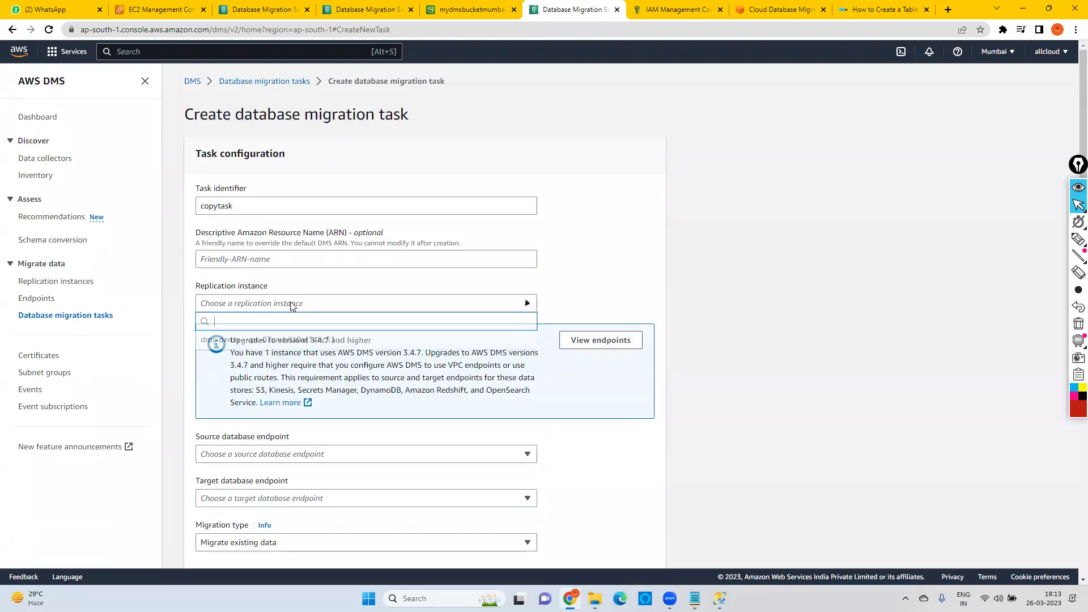
{"action": "left_click", "coordinate": [254, 341]}
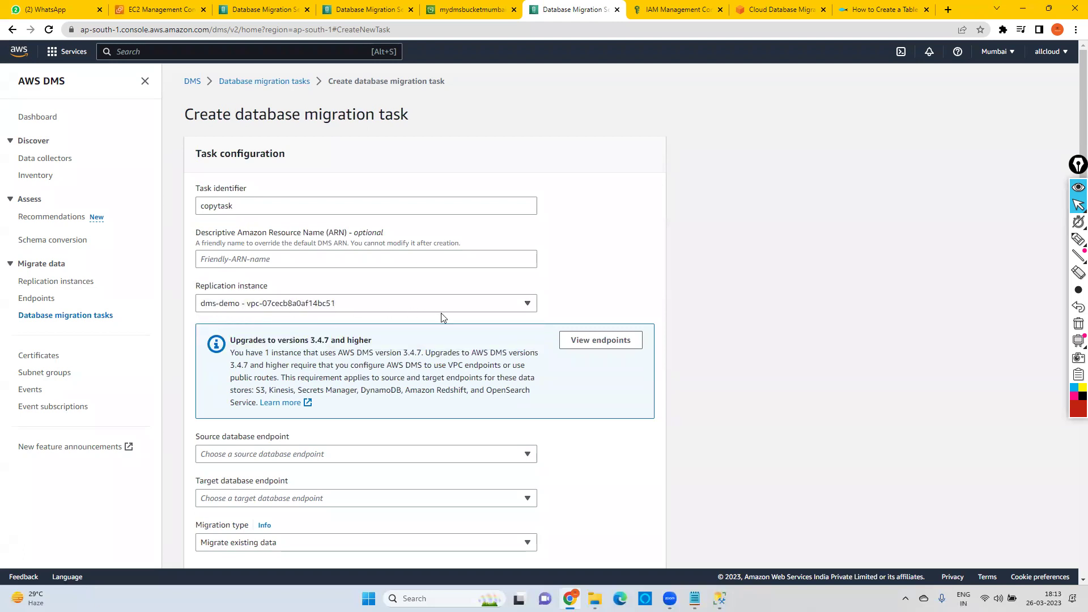
{"action": "scroll", "coordinate": [442, 317], "scroll_direction": "down", "scroll_amount": 3}
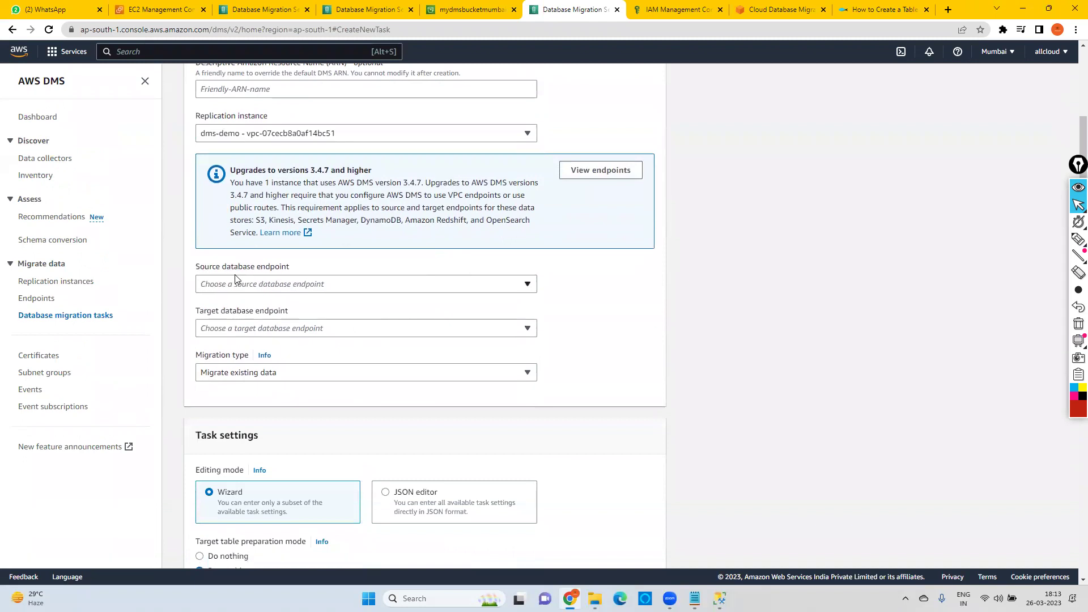
{"action": "left_click", "coordinate": [253, 289]}
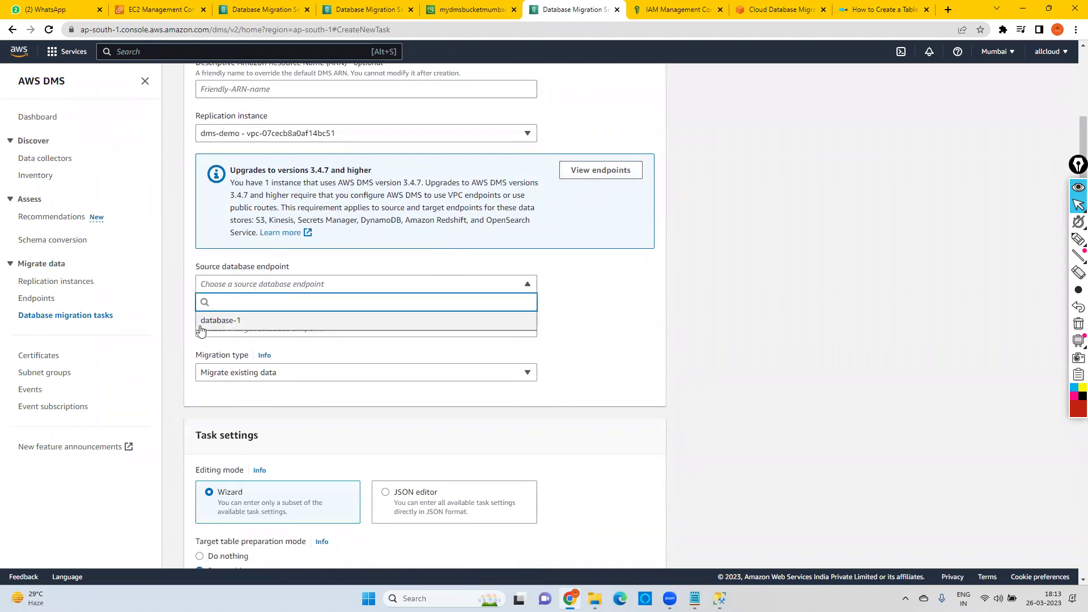
{"action": "left_click", "coordinate": [230, 320]}
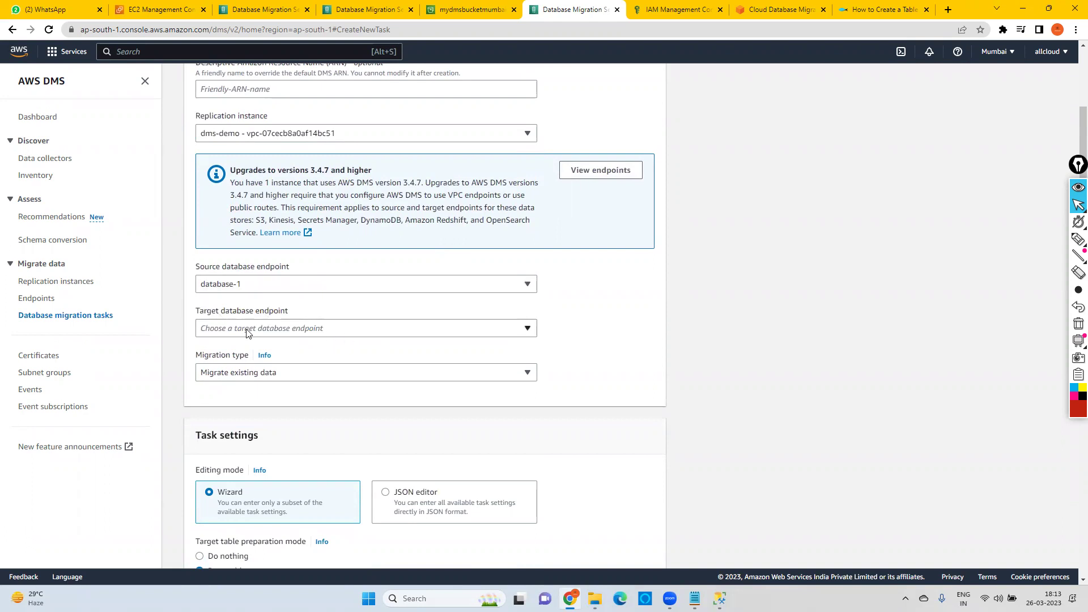
{"action": "left_click", "coordinate": [271, 329]}
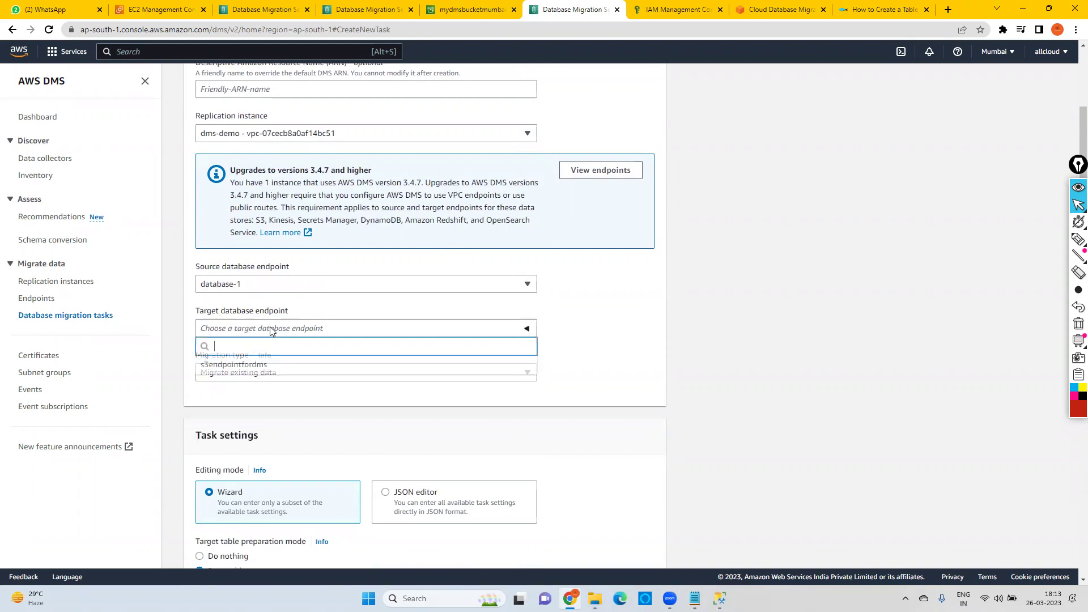
{"action": "left_click", "coordinate": [237, 366]}
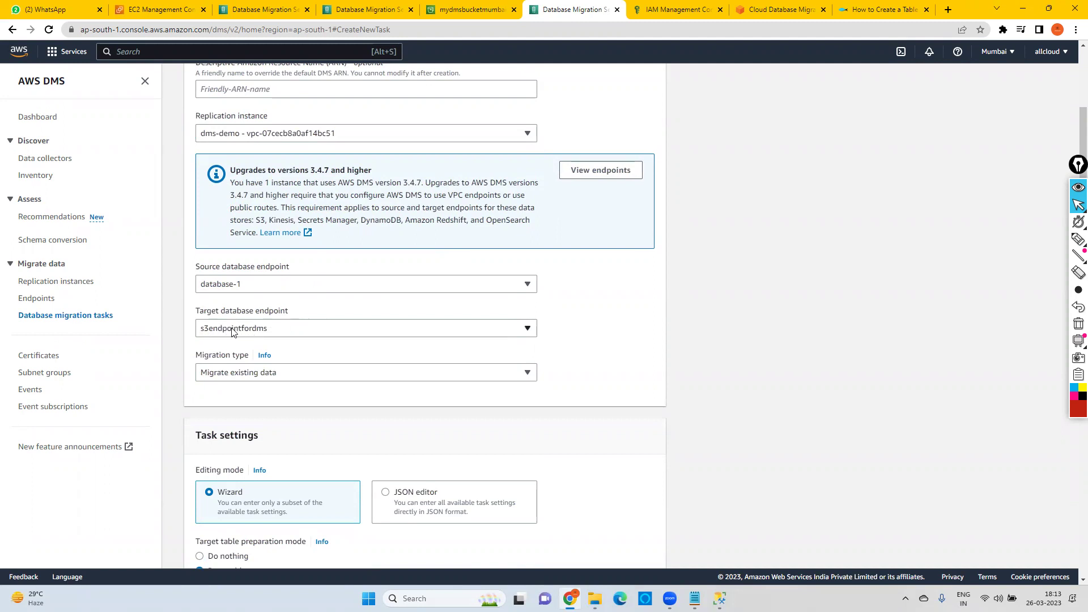
{"action": "scroll", "coordinate": [363, 323], "scroll_direction": "down", "scroll_amount": 2}
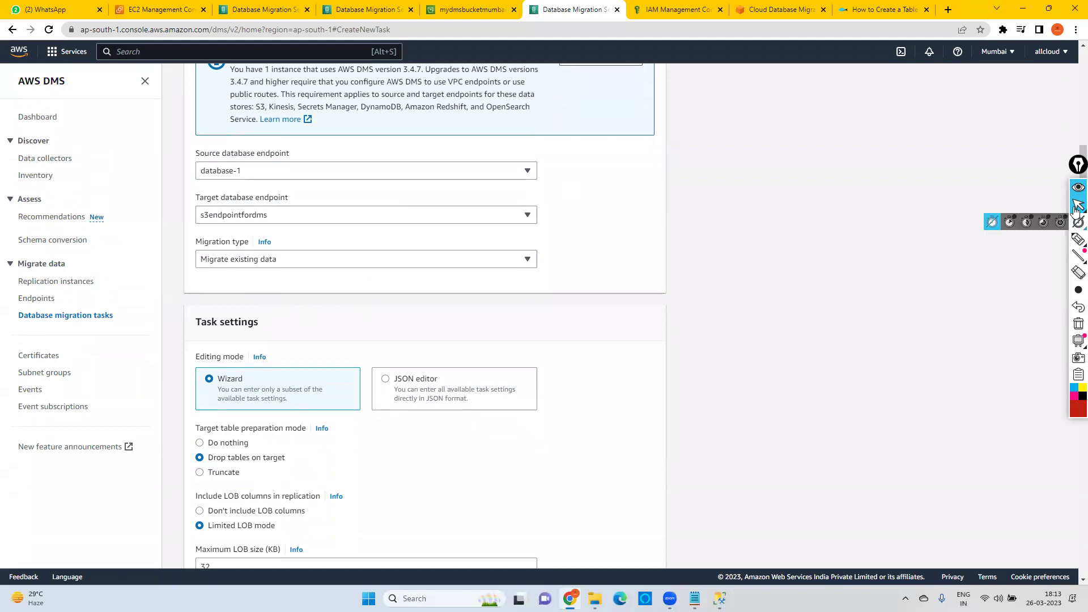
{"action": "left_click", "coordinate": [1078, 239]}
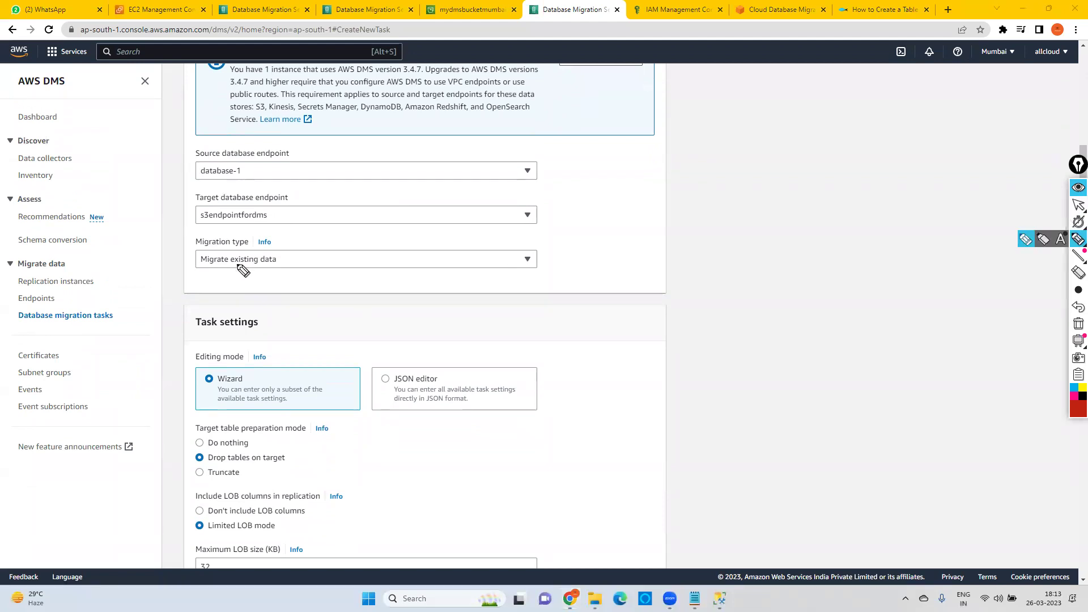
{"action": "left_click_drag", "start_coordinate": [183, 276], "coordinate": [473, 275]}
{"action": "mouse_move", "coordinate": [548, 278]}
{"action": "left_mouse_down"}
{"action": "mouse_move", "coordinate": [529, 245]}
{"action": "mouse_move", "coordinate": [272, 240]}
{"action": "mouse_move", "coordinate": [175, 272]}
{"action": "mouse_move", "coordinate": [198, 274]}
{"action": "left_mouse_up"}
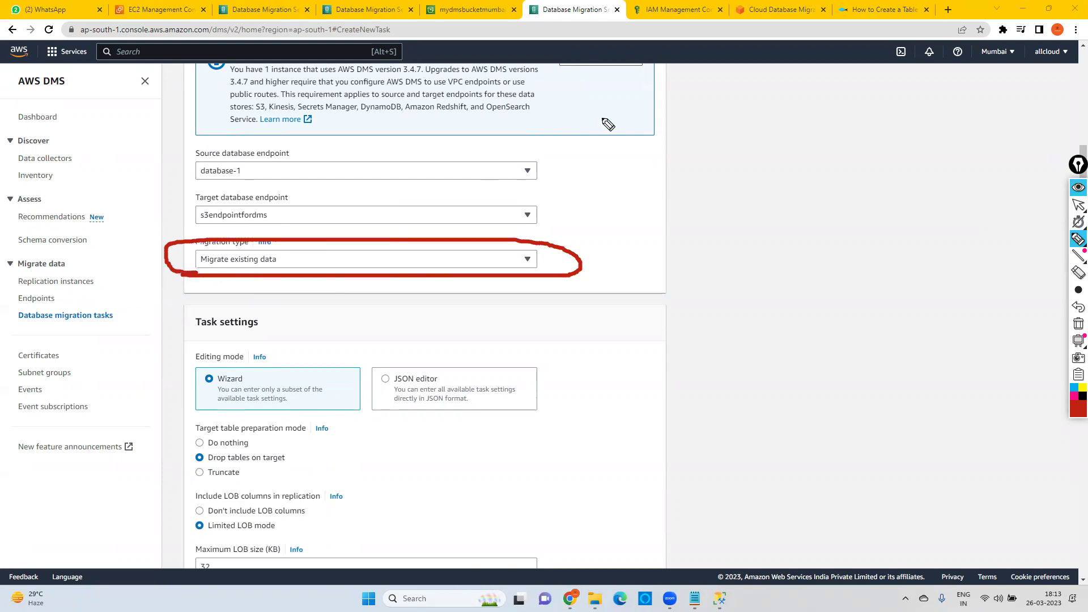
{"action": "left_click", "coordinate": [1078, 204]}
{"action": "left_click", "coordinate": [405, 261]}
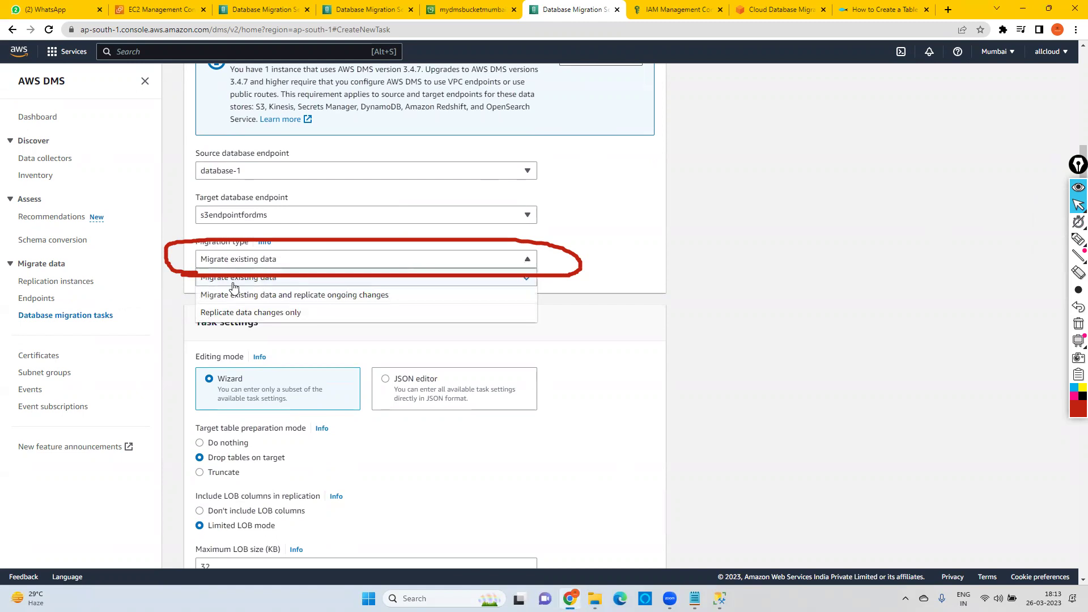
{"action": "scroll", "coordinate": [234, 286], "scroll_direction": "up", "scroll_amount": 1}
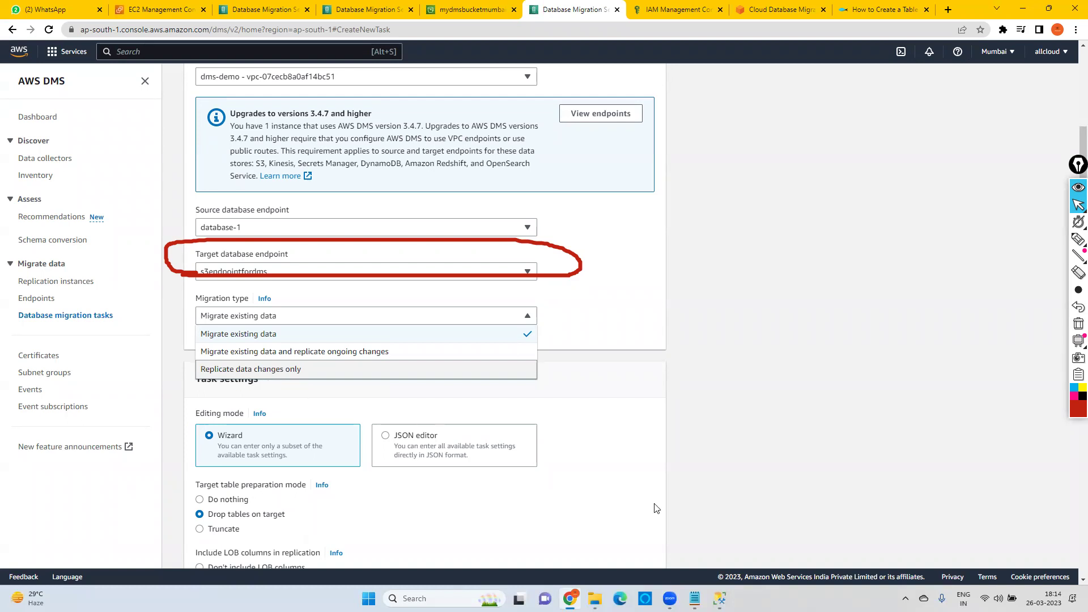
{"action": "left_click", "coordinate": [719, 599]}
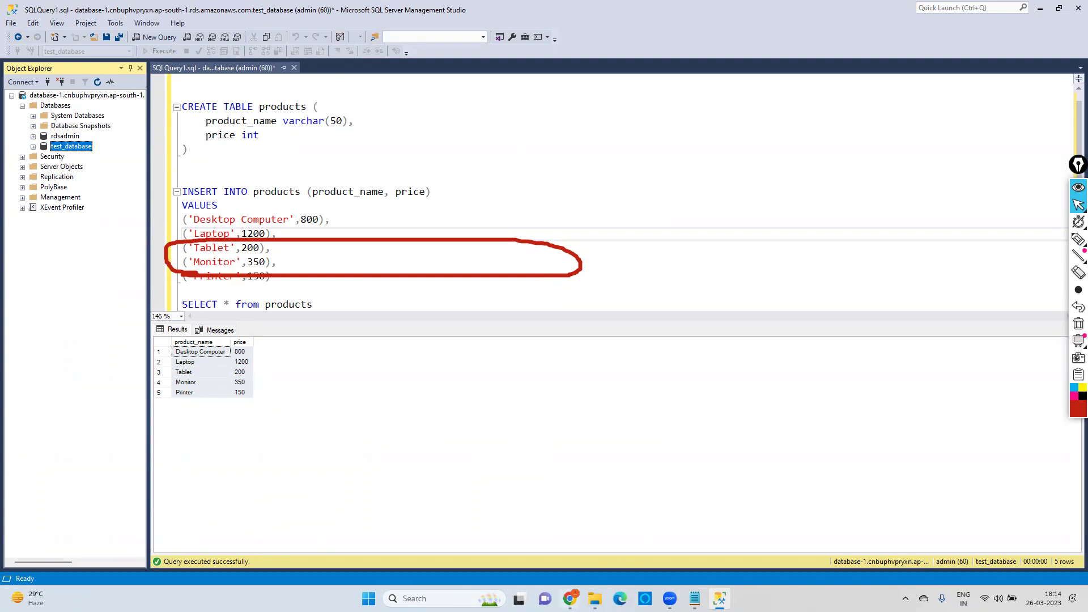
{"action": "mouse_move", "coordinate": [569, 599]}
{"action": "left_click", "coordinate": [569, 539]}
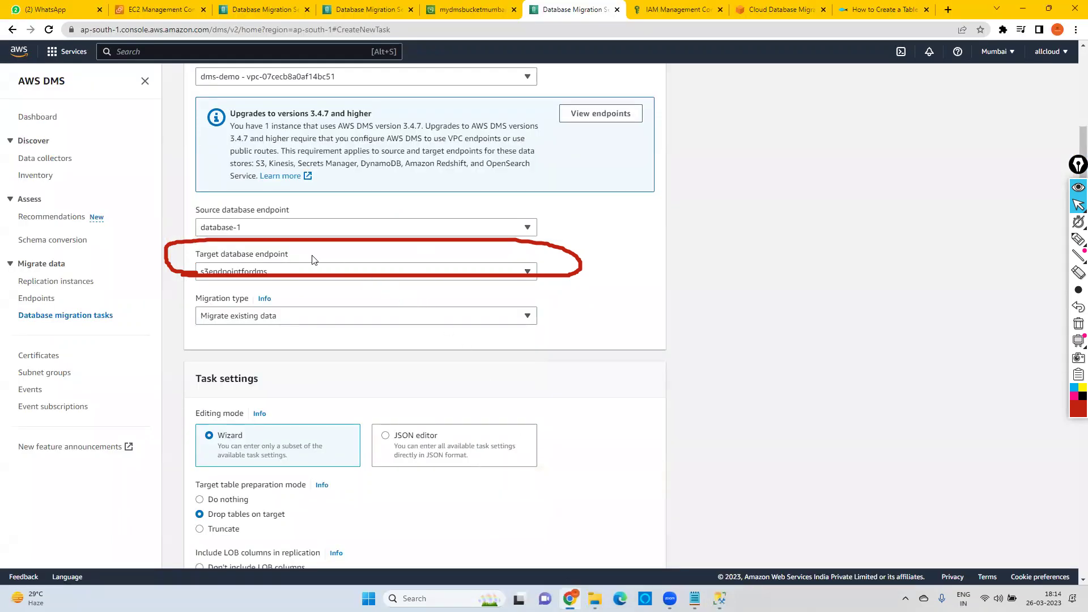
{"action": "scroll", "coordinate": [317, 261], "scroll_direction": "up", "scroll_amount": 1}
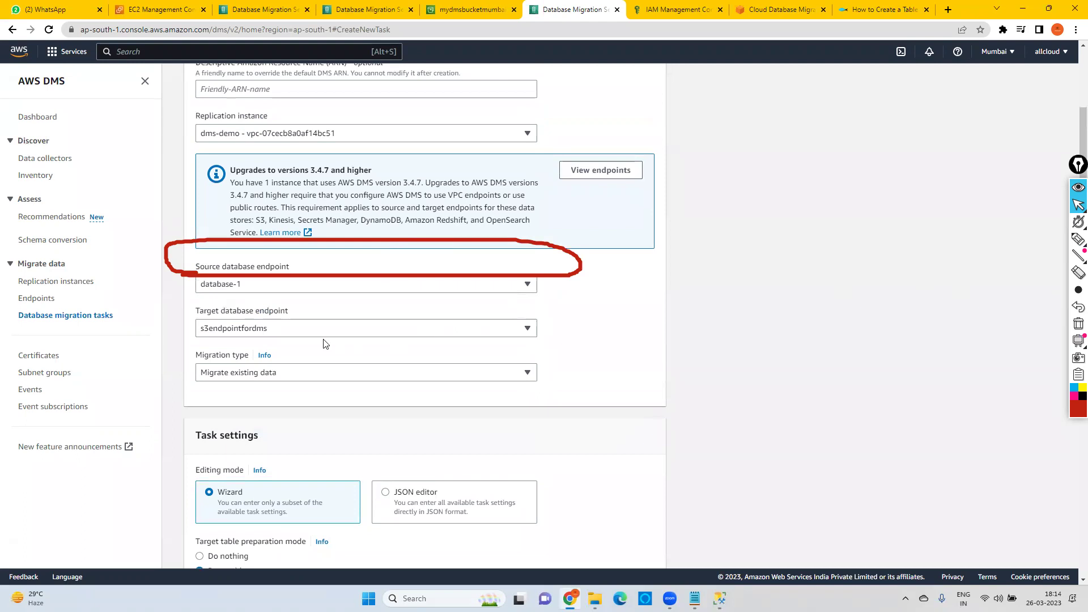
{"action": "scroll", "coordinate": [311, 326], "scroll_direction": "up", "scroll_amount": 1}
{"action": "scroll", "coordinate": [299, 315], "scroll_direction": "down", "scroll_amount": 1}
{"action": "scroll", "coordinate": [300, 316], "scroll_direction": "down", "scroll_amount": 3}
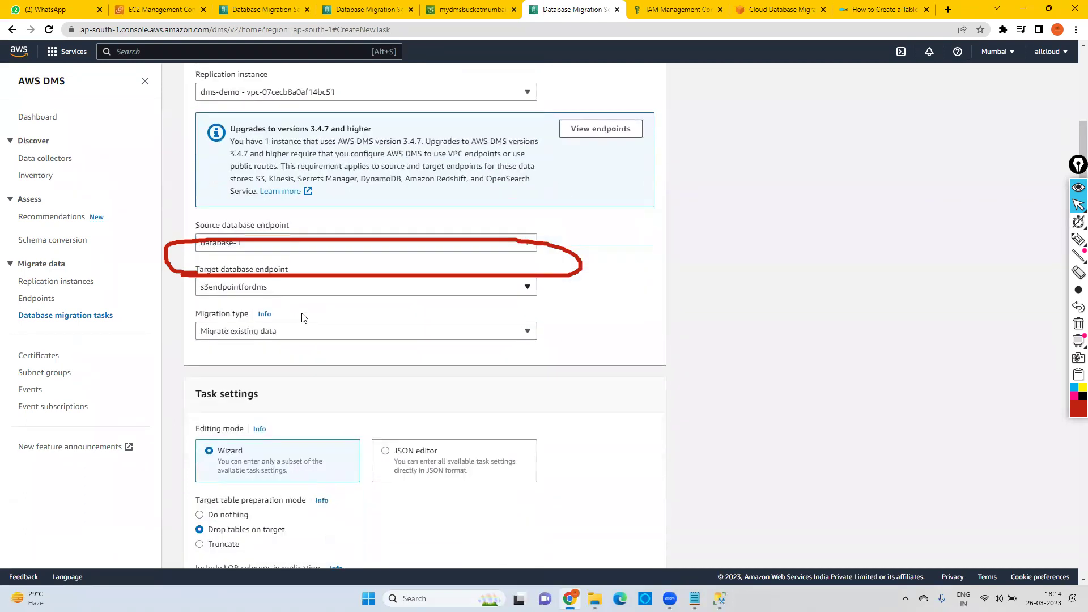
{"action": "scroll", "coordinate": [302, 315], "scroll_direction": "up", "scroll_amount": 2}
{"action": "left_click", "coordinate": [261, 321]}
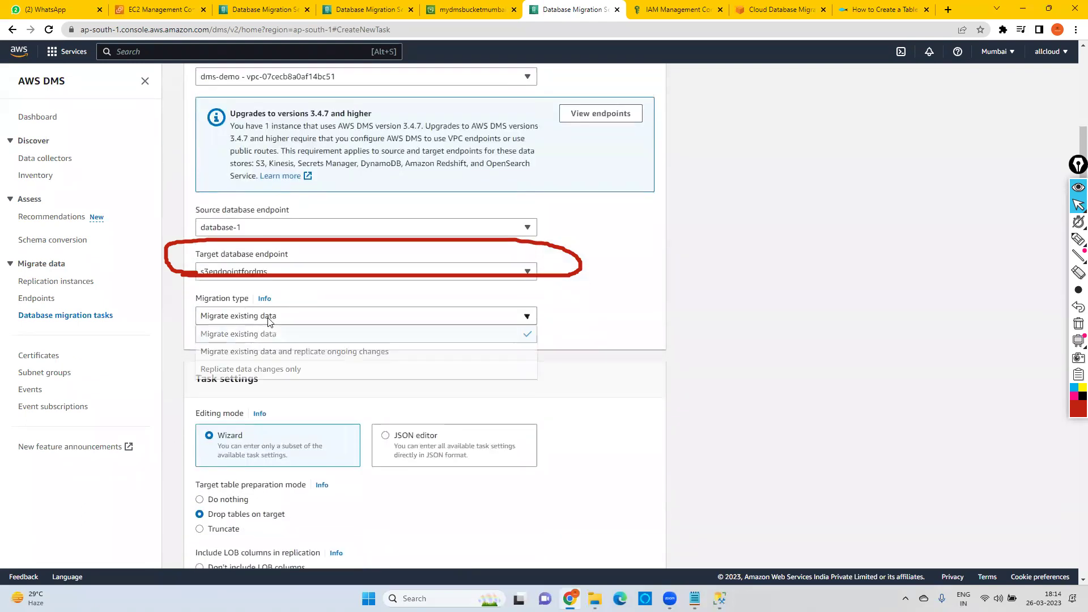
{"action": "left_click", "coordinate": [272, 340]}
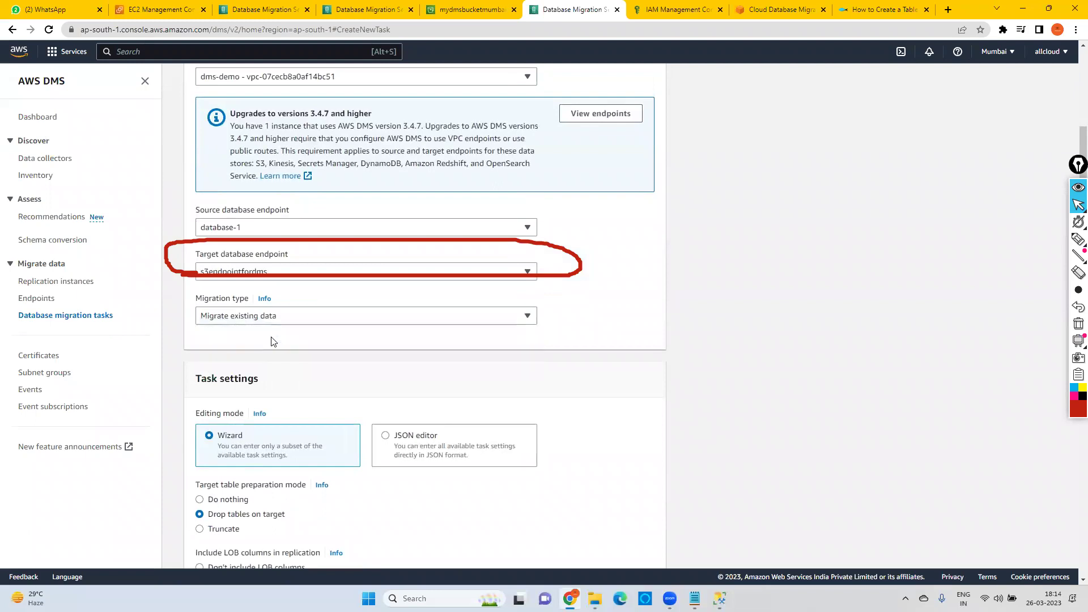
{"action": "scroll", "coordinate": [418, 344], "scroll_direction": "down", "scroll_amount": 2}
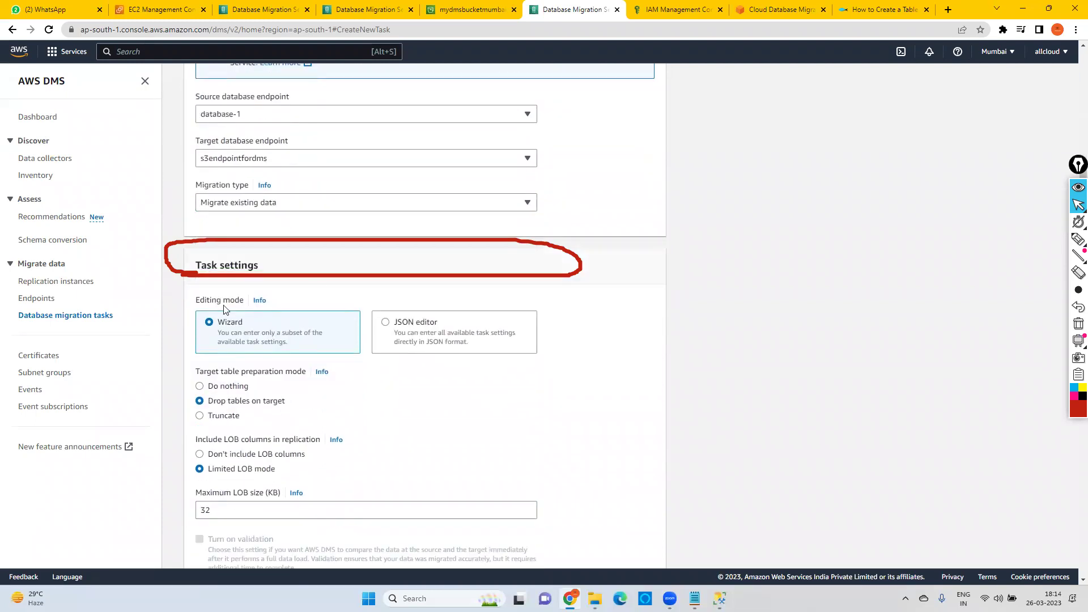
{"action": "left_click", "coordinate": [1077, 324]}
{"action": "scroll", "coordinate": [338, 323], "scroll_direction": "down", "scroll_amount": 1}
{"action": "scroll", "coordinate": [338, 323], "scroll_direction": "down", "scroll_amount": 2}
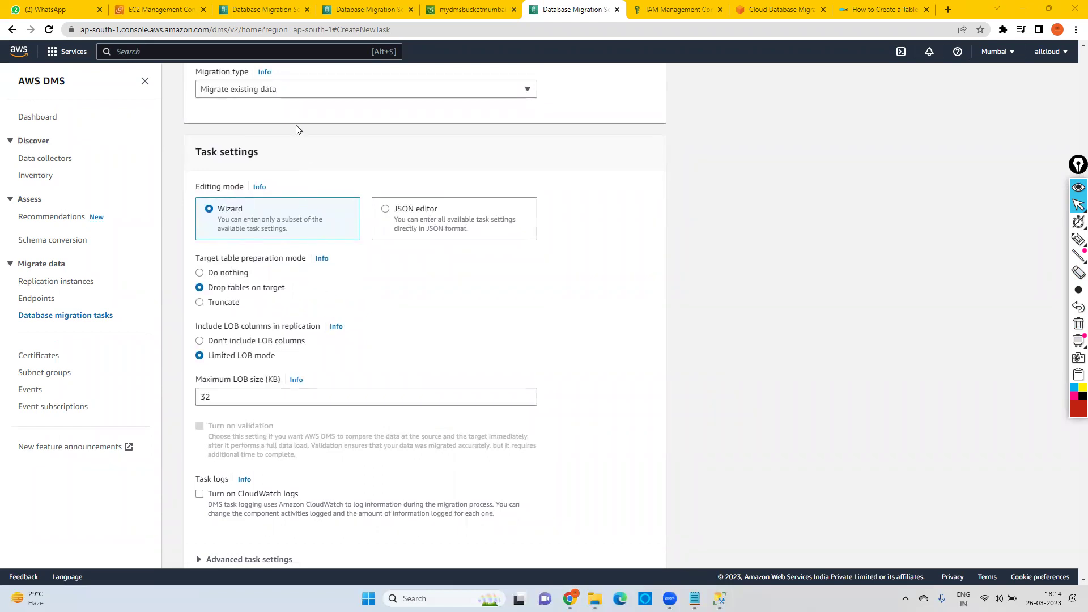
{"action": "left_click", "coordinate": [285, 91]}
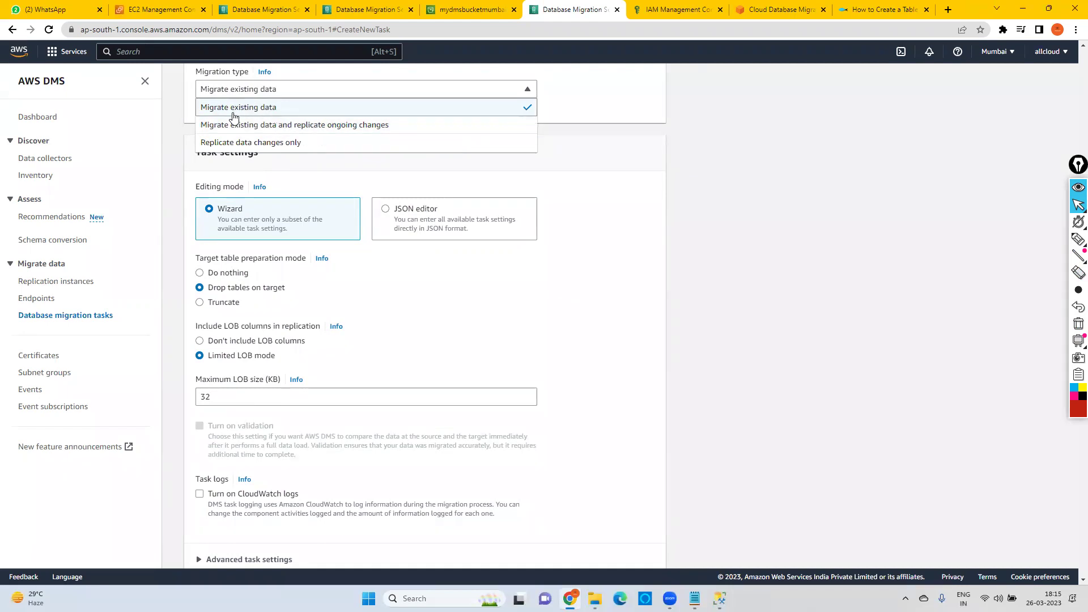
{"action": "left_click", "coordinate": [259, 113]}
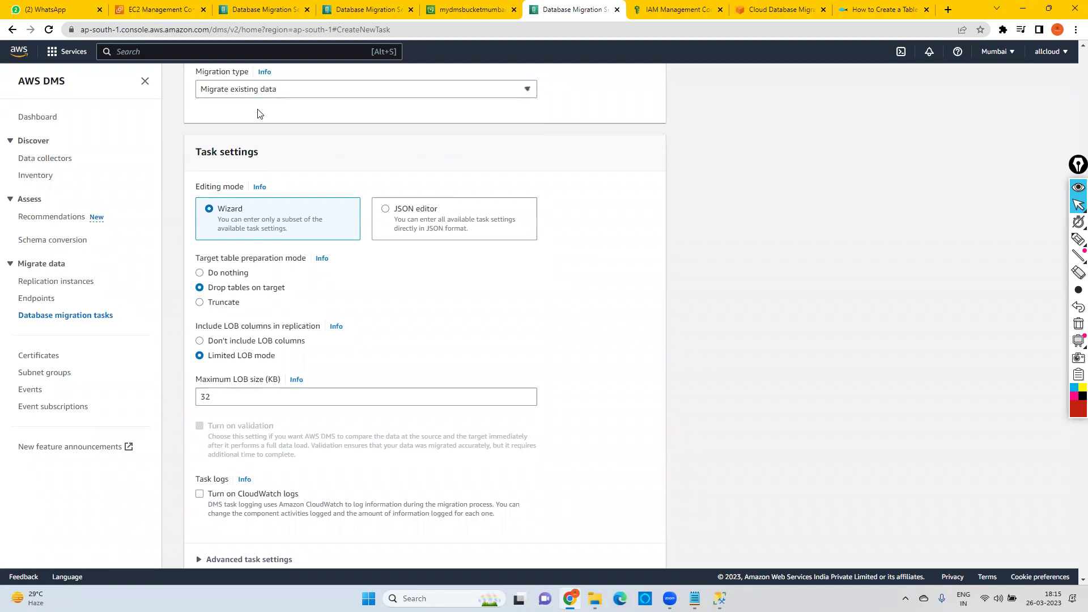
{"action": "scroll", "coordinate": [390, 272], "scroll_direction": "down", "scroll_amount": 1}
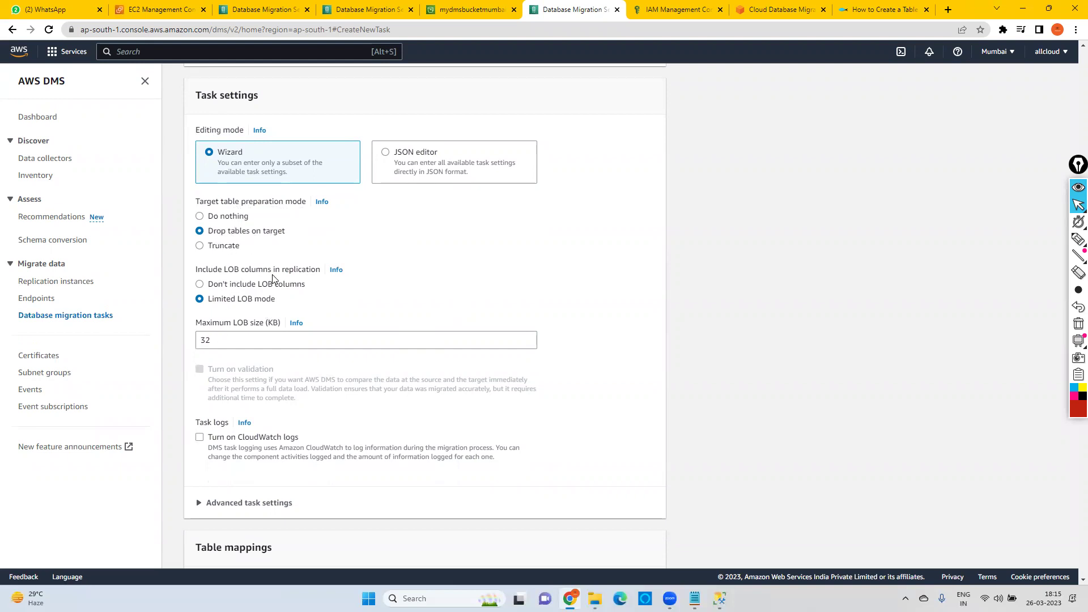
Add a table selection rule using 'Enter a schema', then bring up SQL Server Management Studio.
{"action": "scroll", "coordinate": [356, 306], "scroll_direction": "down", "scroll_amount": 5}
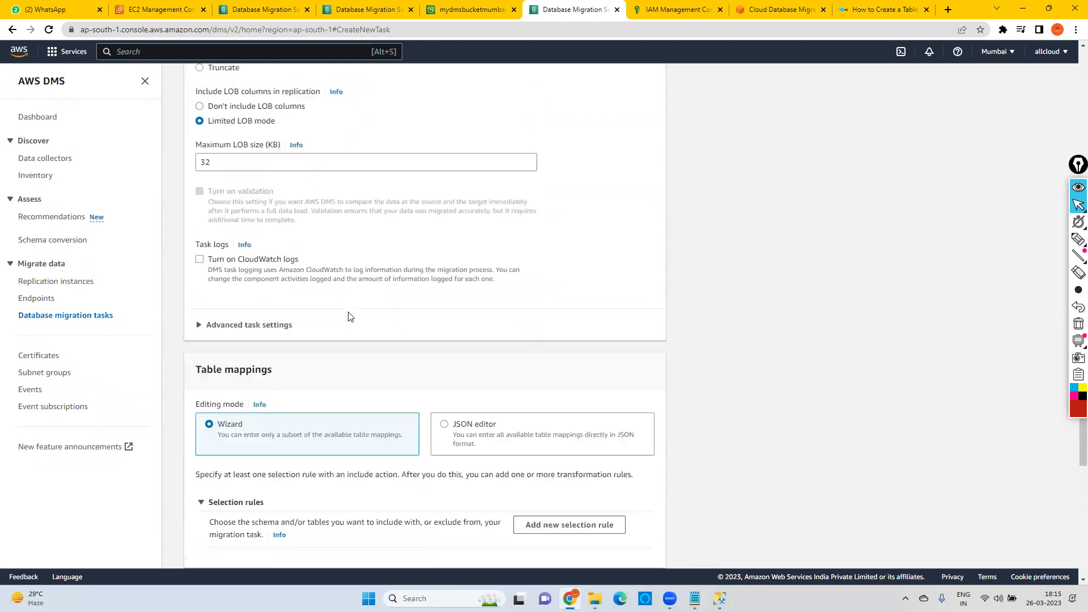
{"action": "scroll", "coordinate": [345, 311], "scroll_direction": "down", "scroll_amount": 1}
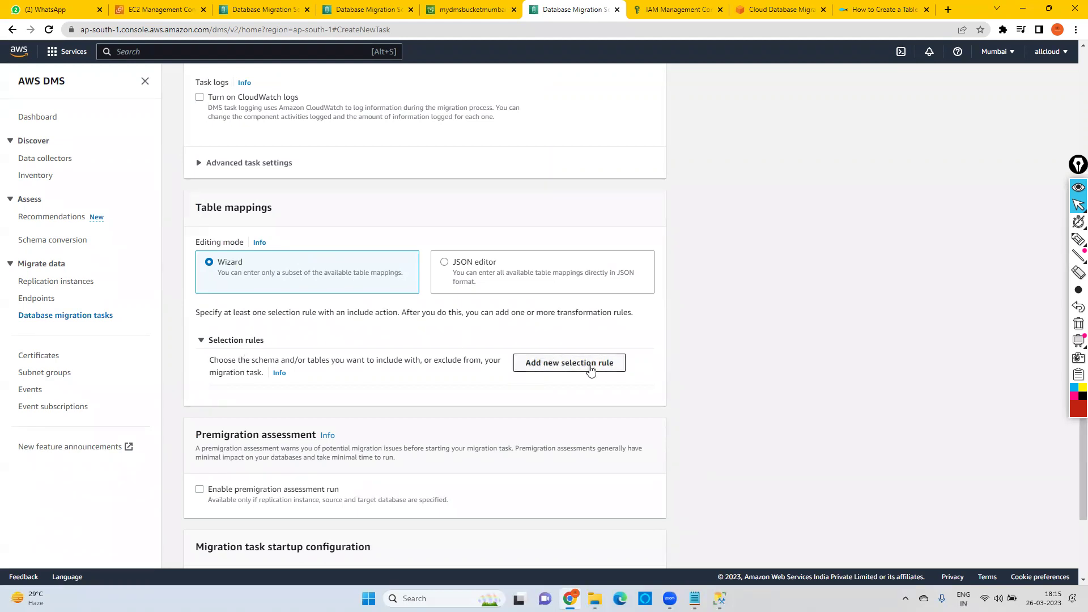
{"action": "scroll", "coordinate": [596, 369], "scroll_direction": "down", "scroll_amount": 1}
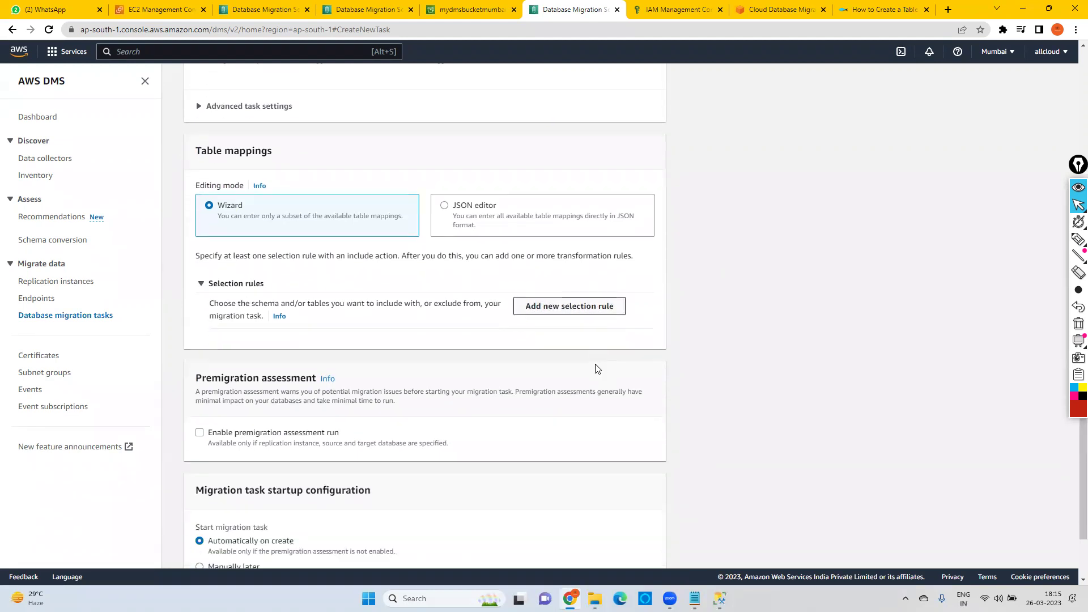
{"action": "left_click", "coordinate": [578, 310]}
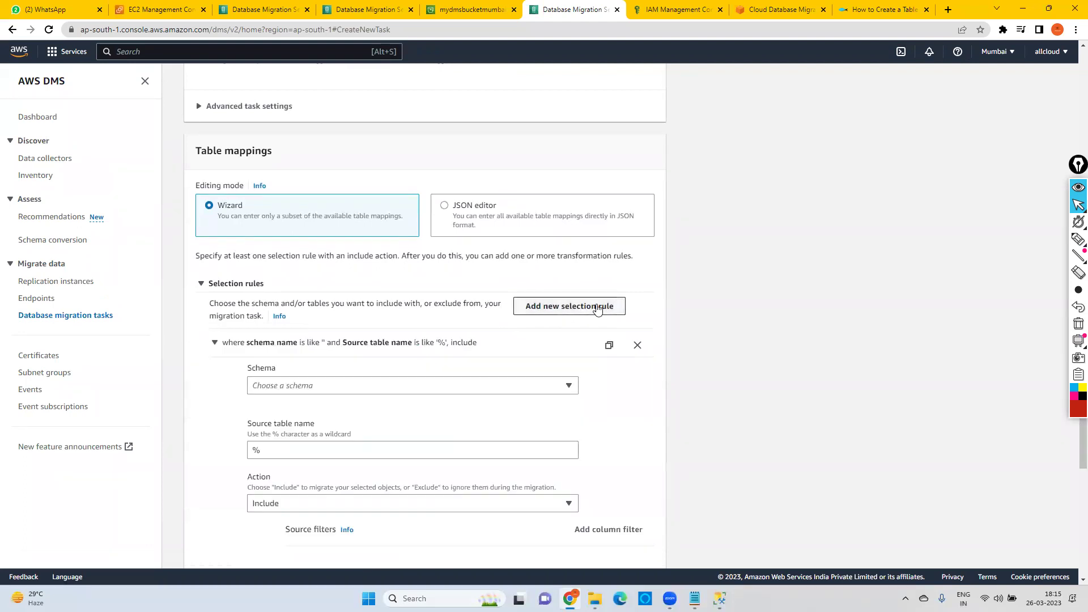
{"action": "left_click", "coordinate": [315, 391]}
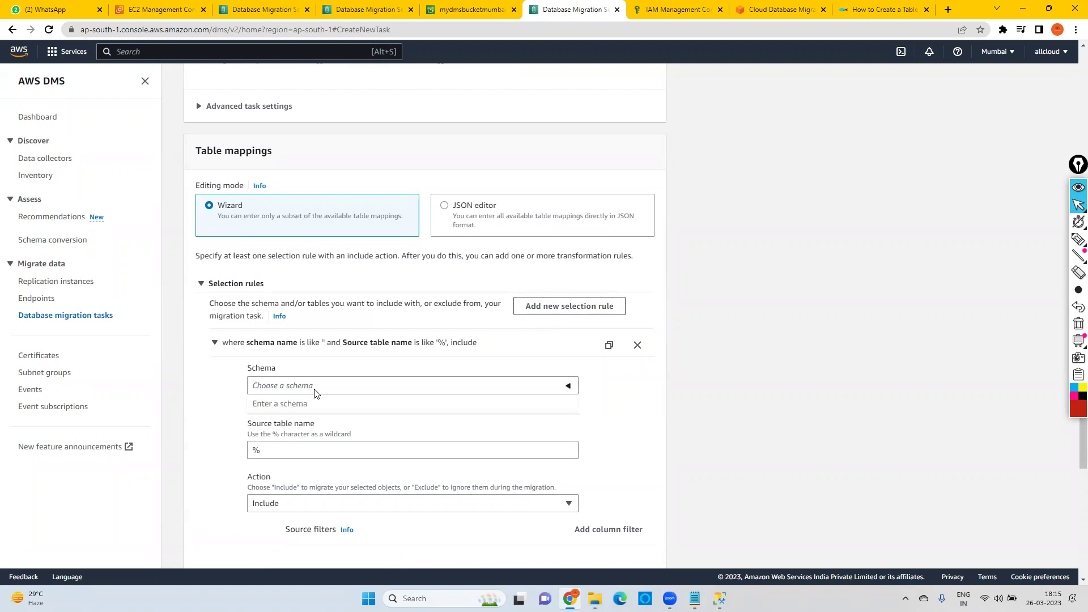
{"action": "left_click", "coordinate": [275, 407]}
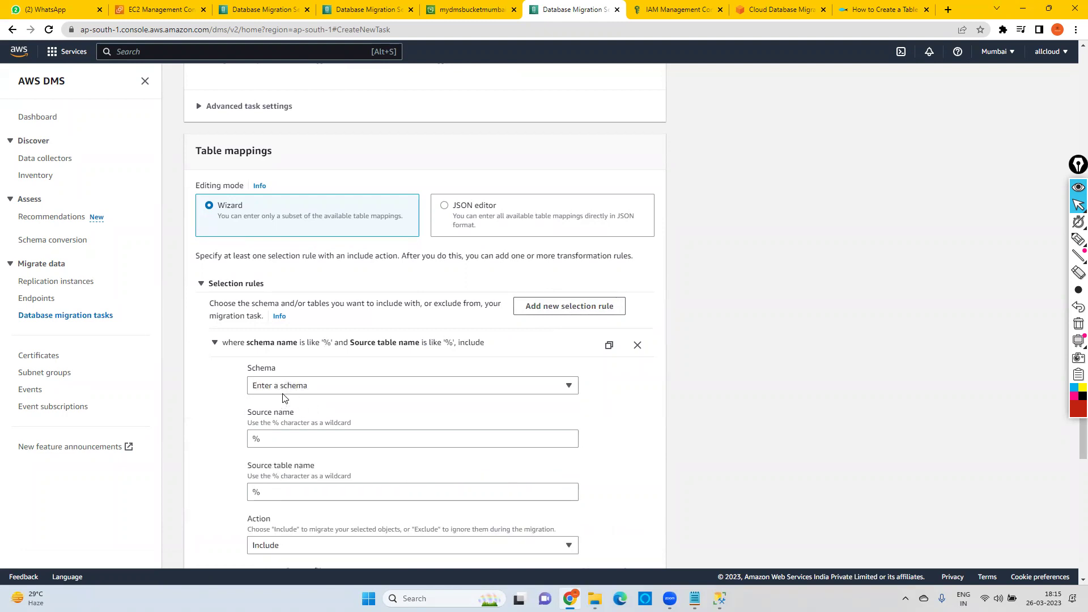
{"action": "left_click", "coordinate": [276, 439]}
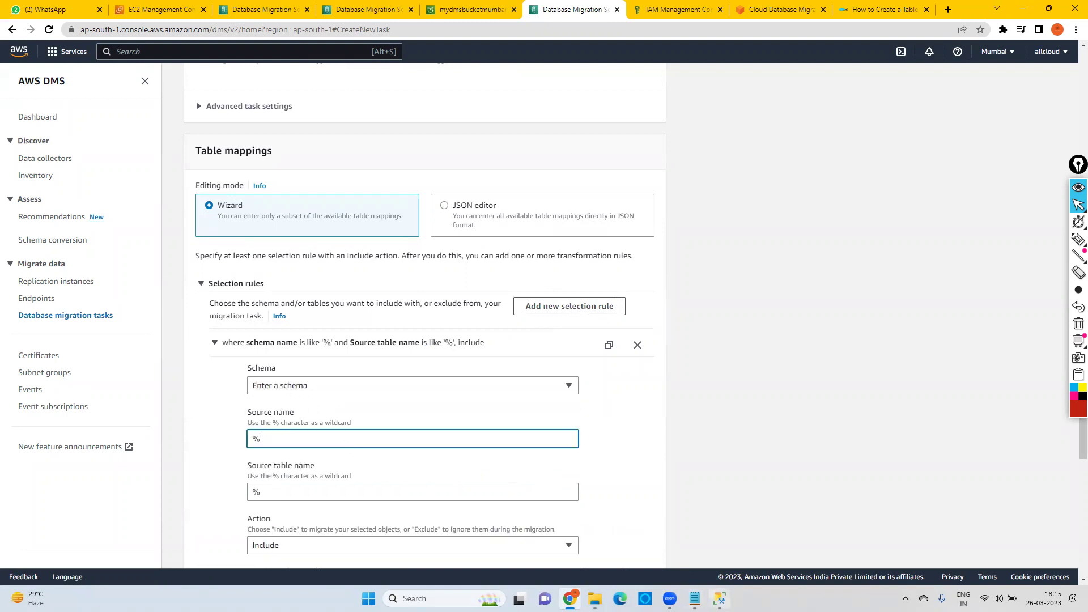
{"action": "left_click", "coordinate": [720, 598]}
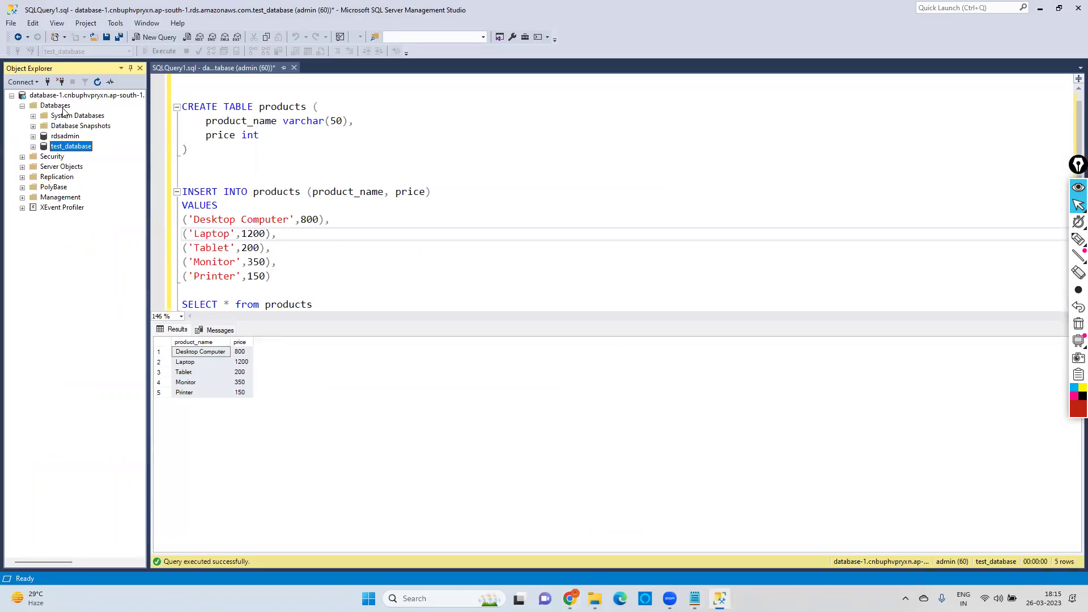
Expand test_database and its Tables in Object Explorer to find dbo.products, then go back to the DMS selection rule.
{"action": "left_click", "coordinate": [33, 147]}
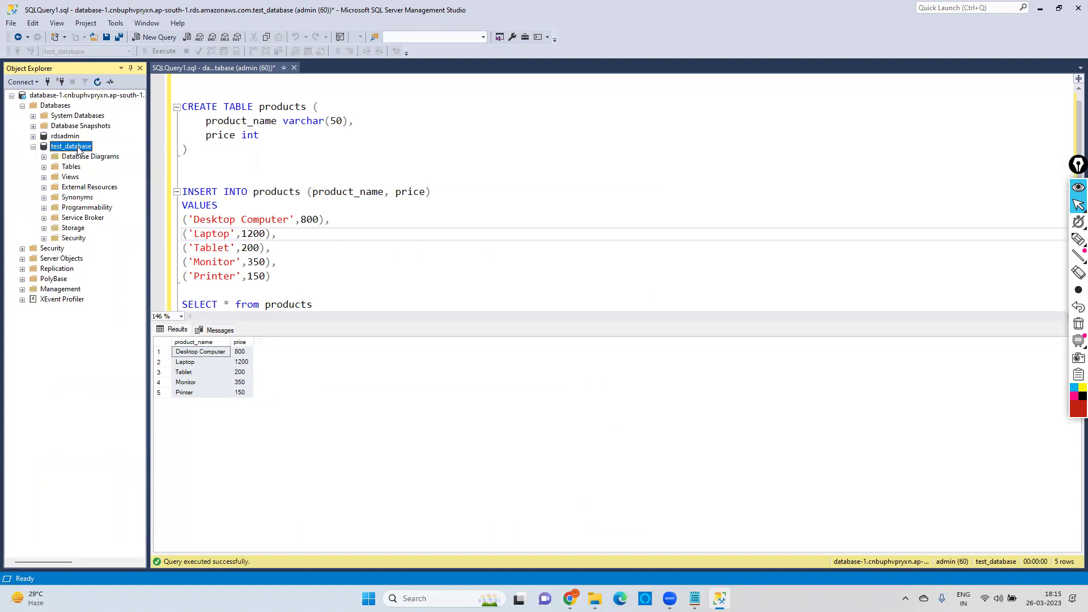
{"action": "left_click", "coordinate": [44, 167]}
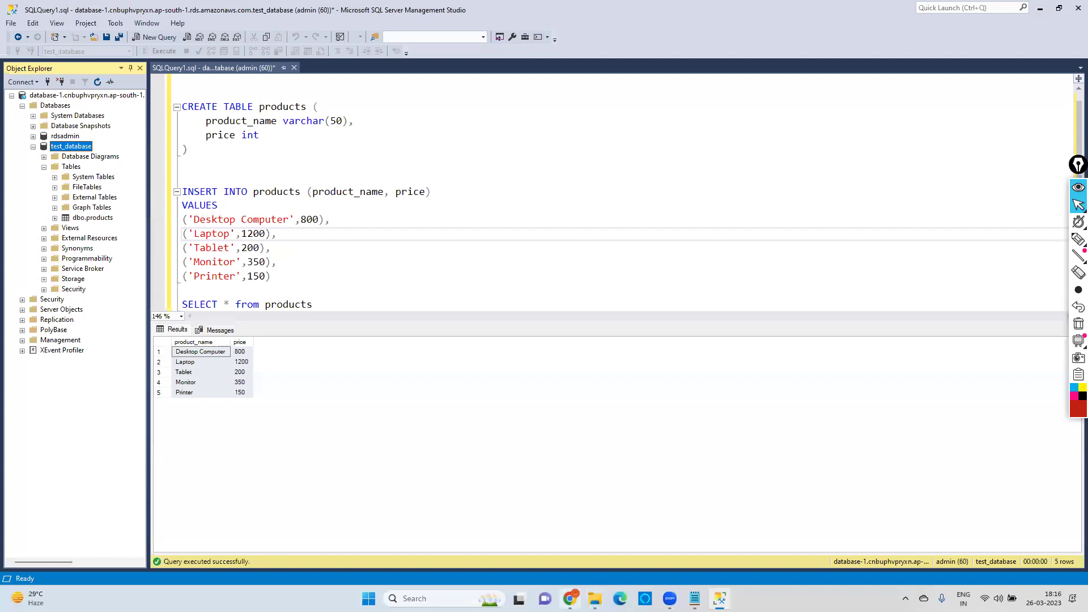
{"action": "left_click", "coordinate": [570, 598]}
{"action": "left_click", "coordinate": [296, 440]}
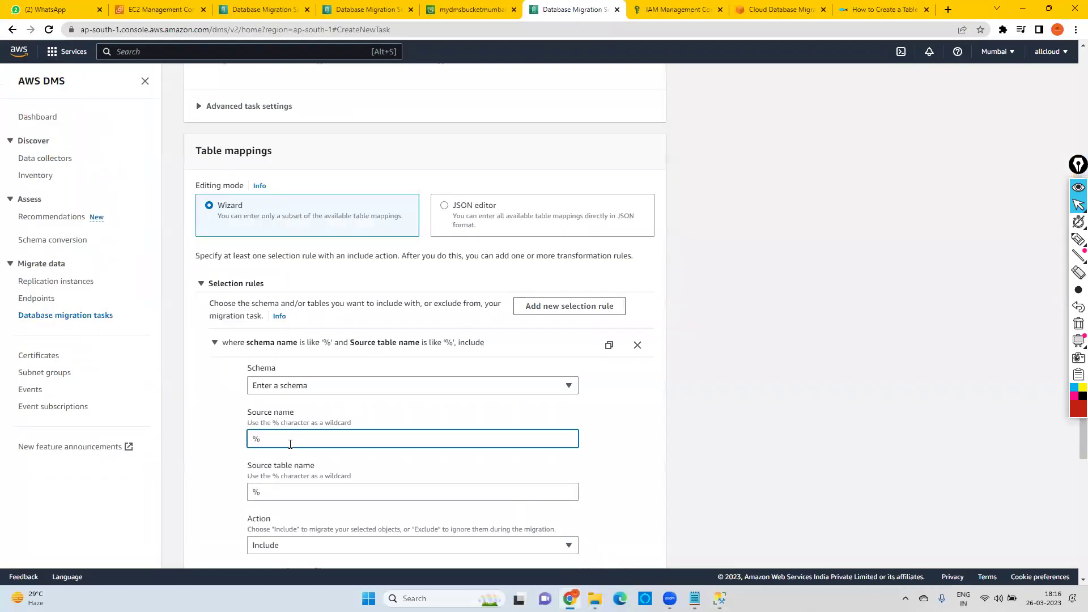
Enter dbo as the source name and paste 'products' from the SSMS script into Source table name.
{"action": "type", "text": "dbo"}
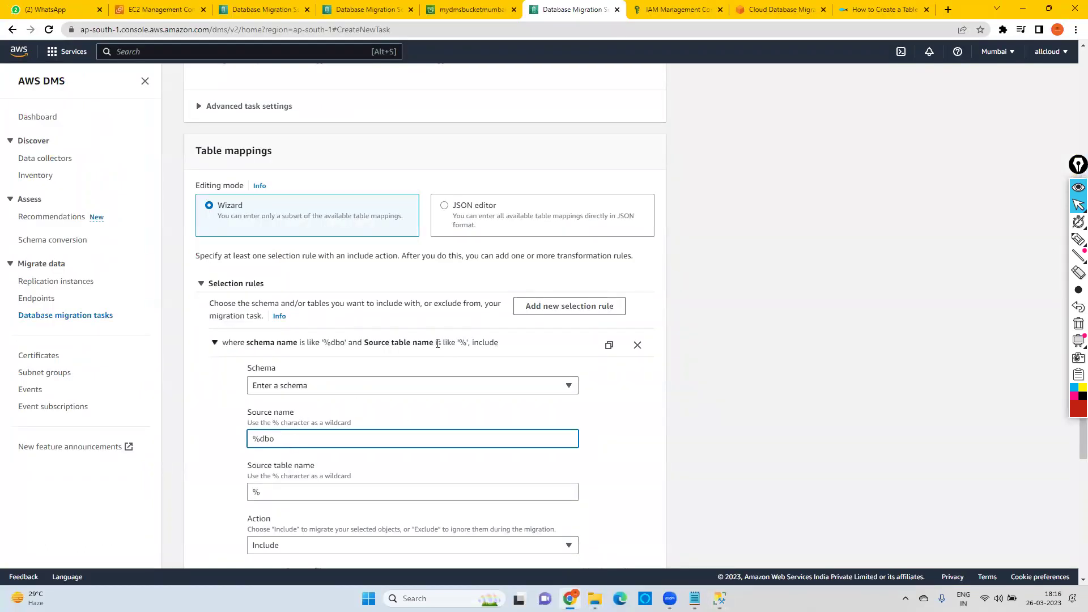
{"action": "scroll", "coordinate": [434, 342], "scroll_direction": "down", "scroll_amount": 2}
{"action": "scroll", "coordinate": [417, 340], "scroll_direction": "down", "scroll_amount": 1}
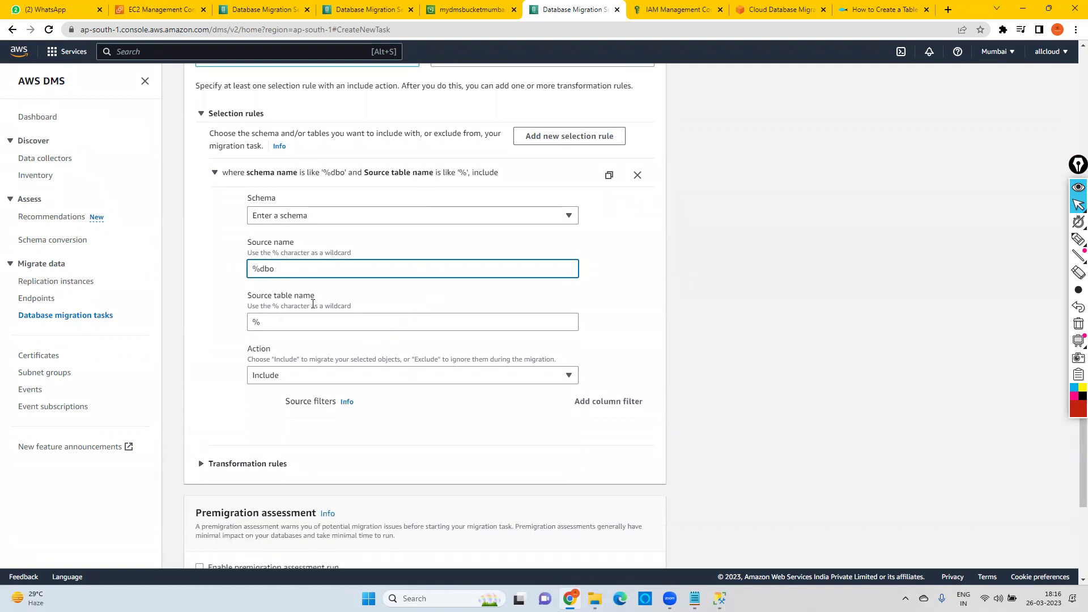
{"action": "key", "text": "alt+Tab"}
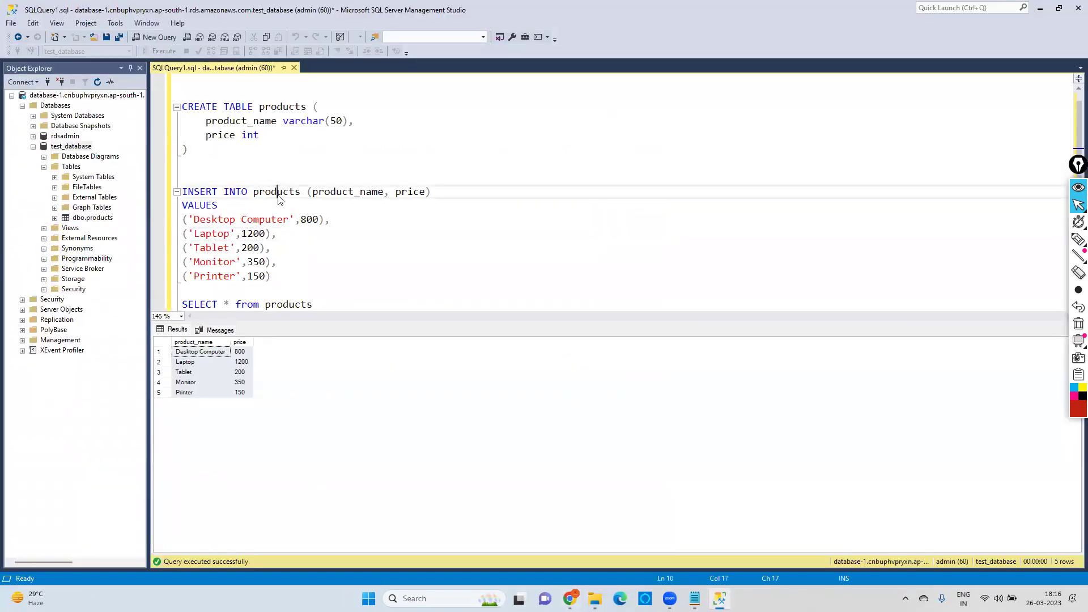
{"action": "double_click", "coordinate": [278, 192]}
{"action": "key", "text": "ctrl+c"}
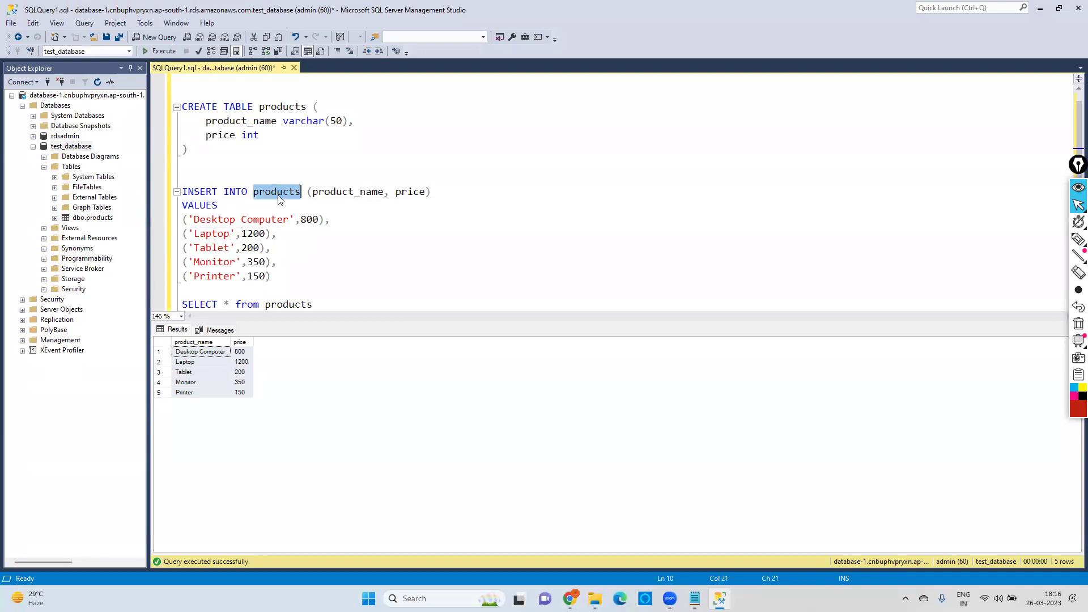
{"action": "key", "text": "alt+Tab"}
{"action": "left_click", "coordinate": [287, 324]}
{"action": "key", "text": "ctrl+v"}
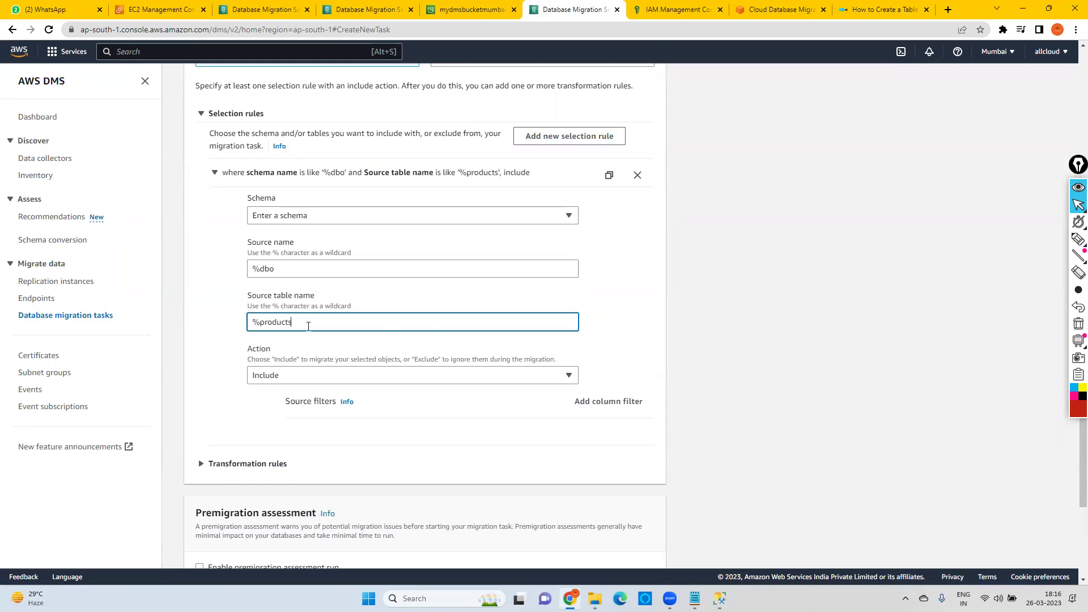
Finalize the source name as %dbo% and review the Include rule for %products%.
{"action": "left_click", "coordinate": [329, 266]}
{"action": "left_click", "coordinate": [709, 349]}
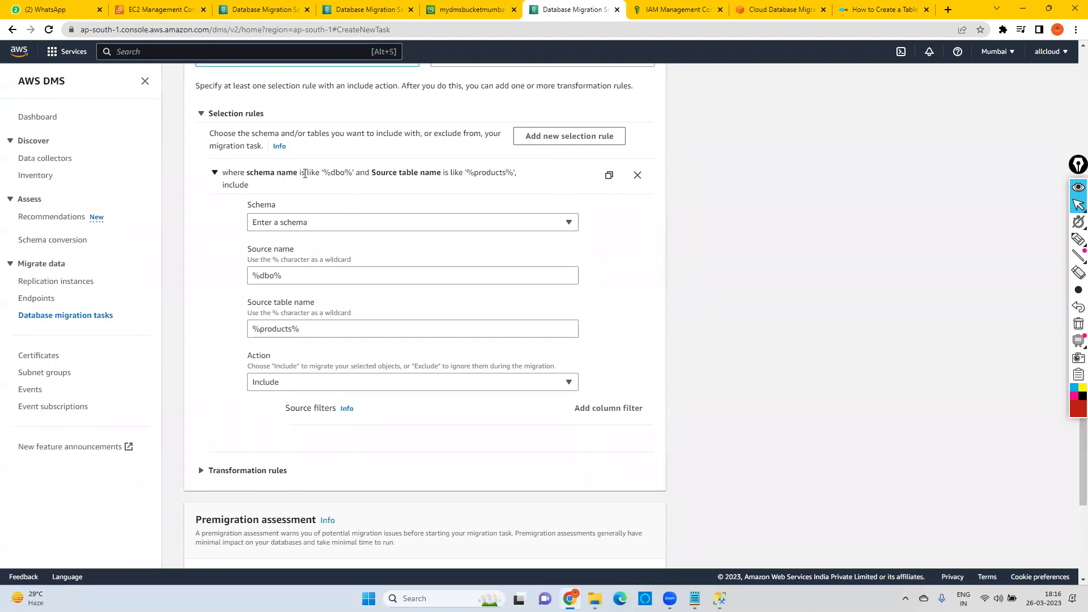
{"action": "left_click_drag", "start_coordinate": [334, 170], "coordinate": [377, 172]}
{"action": "left_click", "coordinate": [418, 179]}
{"action": "left_click", "coordinate": [487, 189]}
{"action": "left_click", "coordinate": [487, 188]}
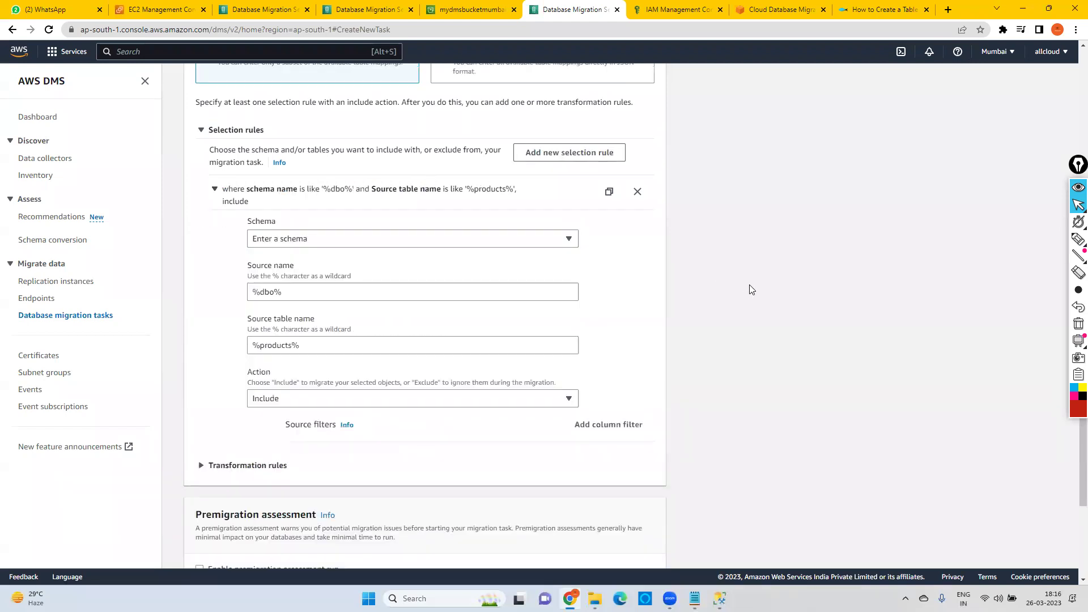
{"action": "scroll", "coordinate": [759, 285], "scroll_direction": "down", "scroll_amount": 2}
{"action": "scroll", "coordinate": [760, 286], "scroll_direction": "down", "scroll_amount": 2}
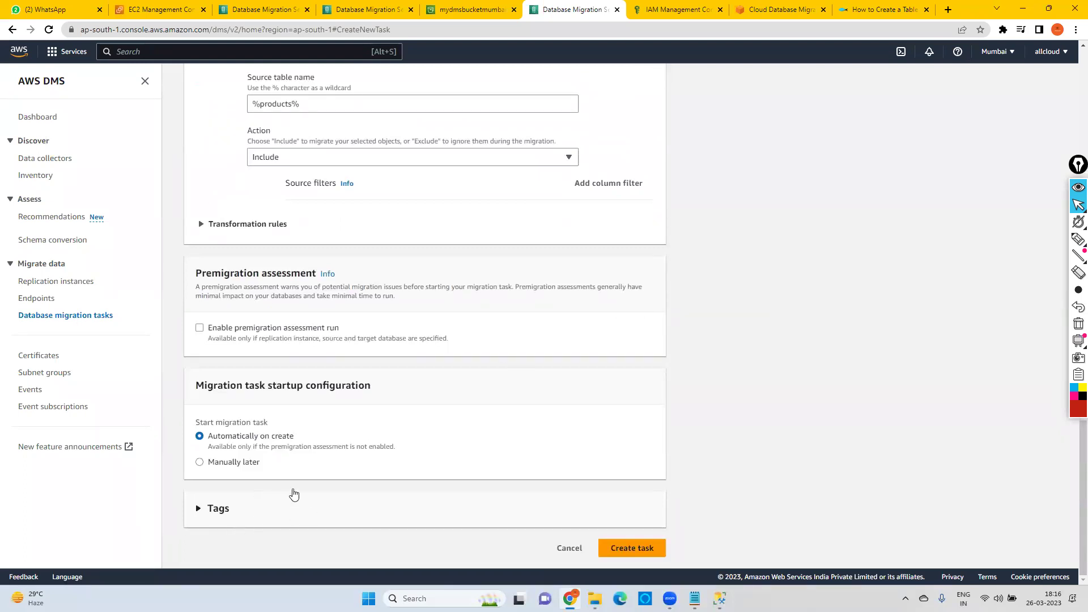
Create the copytask migration task so it is listed with status Creating.
{"action": "left_click", "coordinate": [621, 547]}
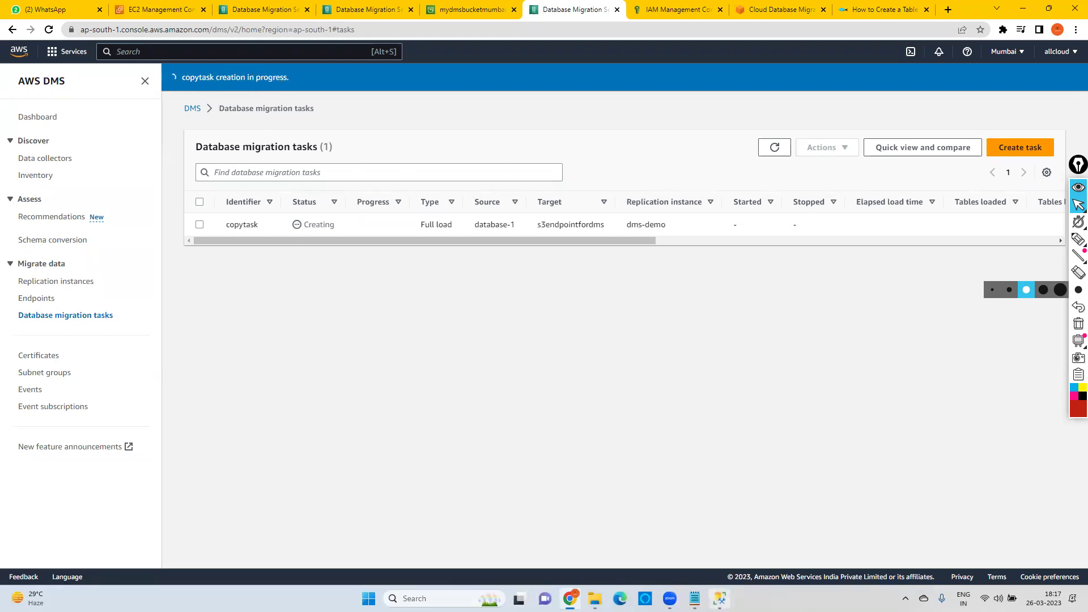
{"action": "mouse_move", "coordinate": [720, 598]}
{"action": "left_click", "coordinate": [692, 496]}
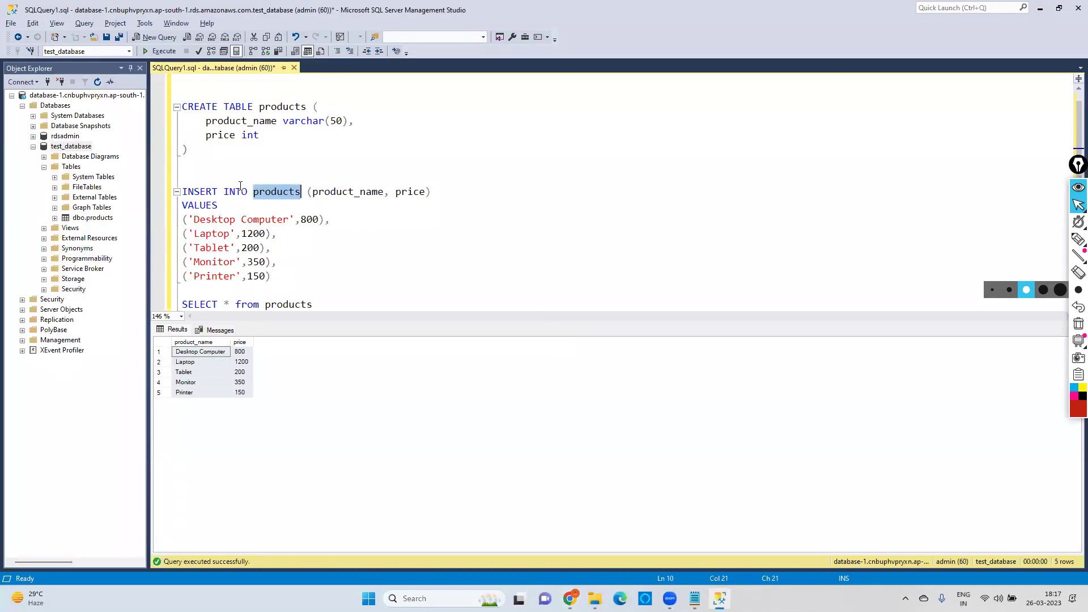
{"action": "left_click", "coordinate": [256, 270]}
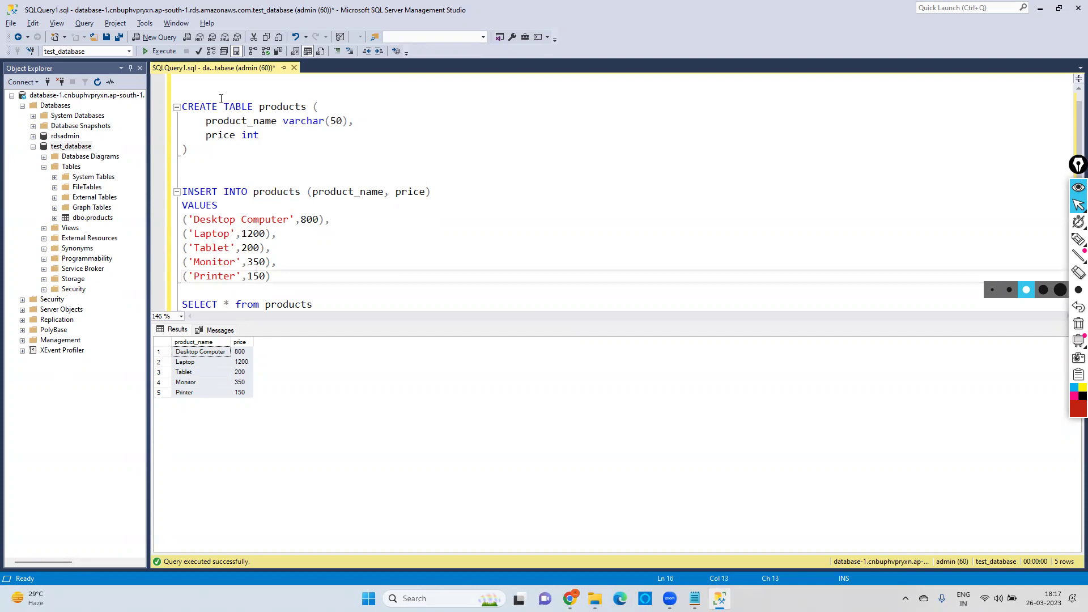
{"action": "left_click", "coordinate": [212, 236]}
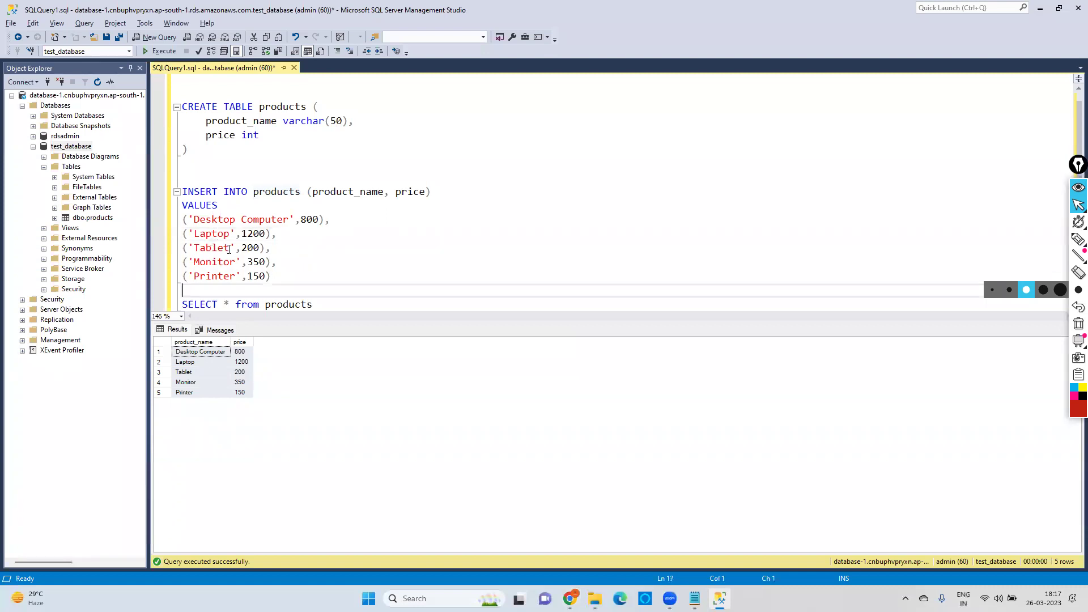
{"action": "left_click_drag", "start_coordinate": [280, 277], "coordinate": [180, 193]}
{"action": "double_click", "coordinate": [274, 195]}
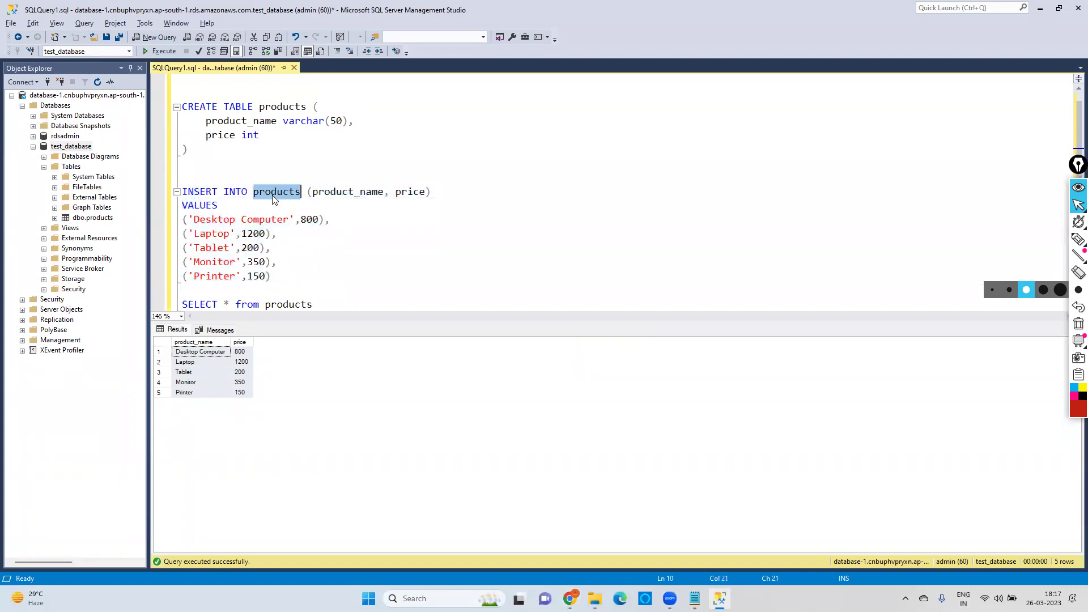
{"action": "left_click", "coordinate": [570, 598]}
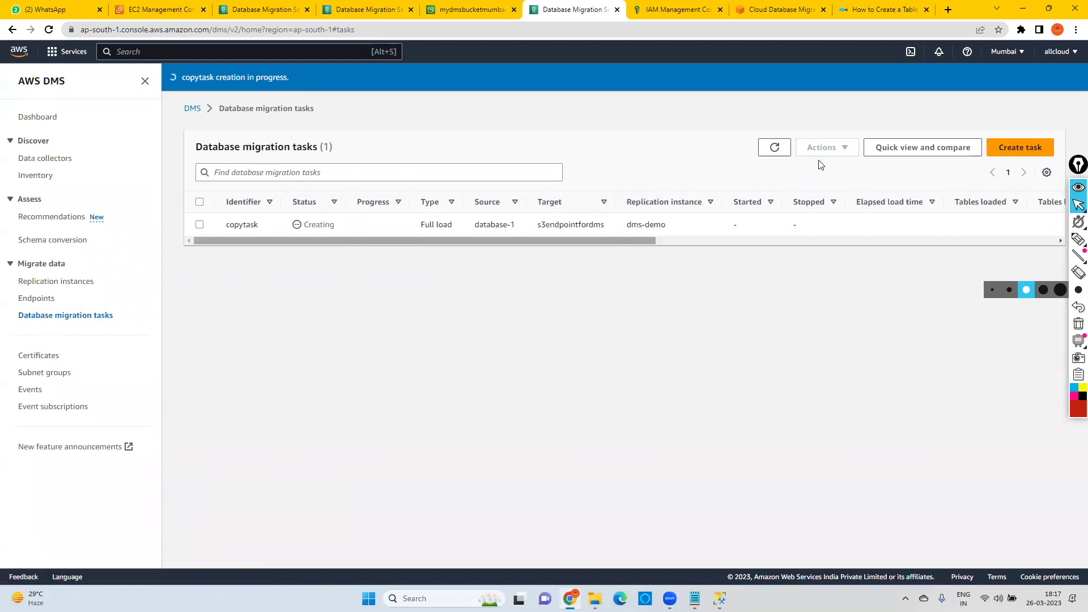
Refresh until copytask is Ready, select it and check its Actions while the full load starts.
{"action": "left_click", "coordinate": [775, 148]}
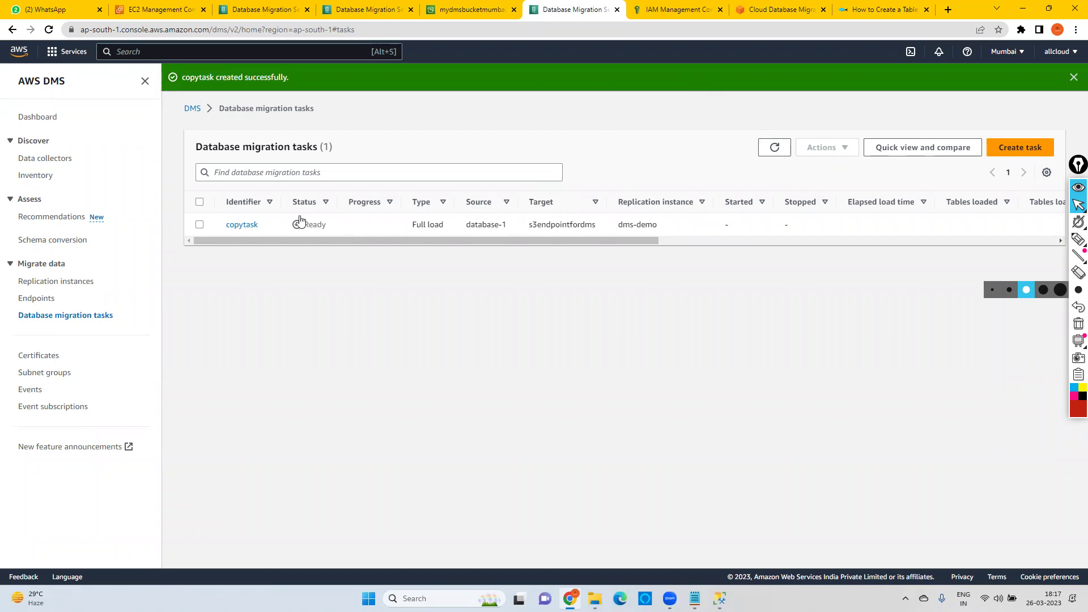
{"action": "left_click", "coordinate": [199, 227]}
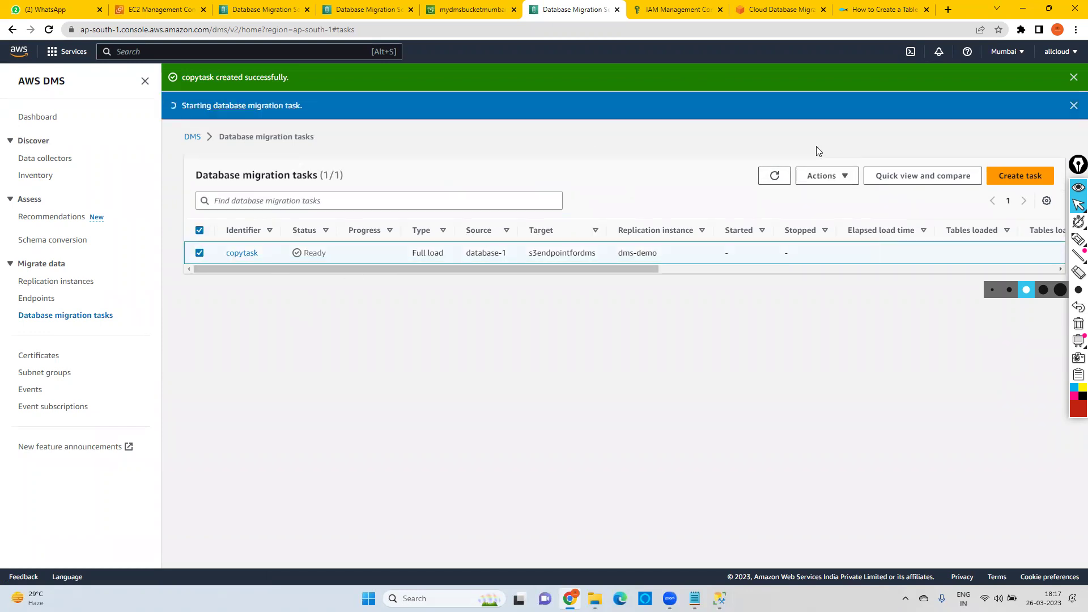
{"action": "left_click", "coordinate": [825, 178]}
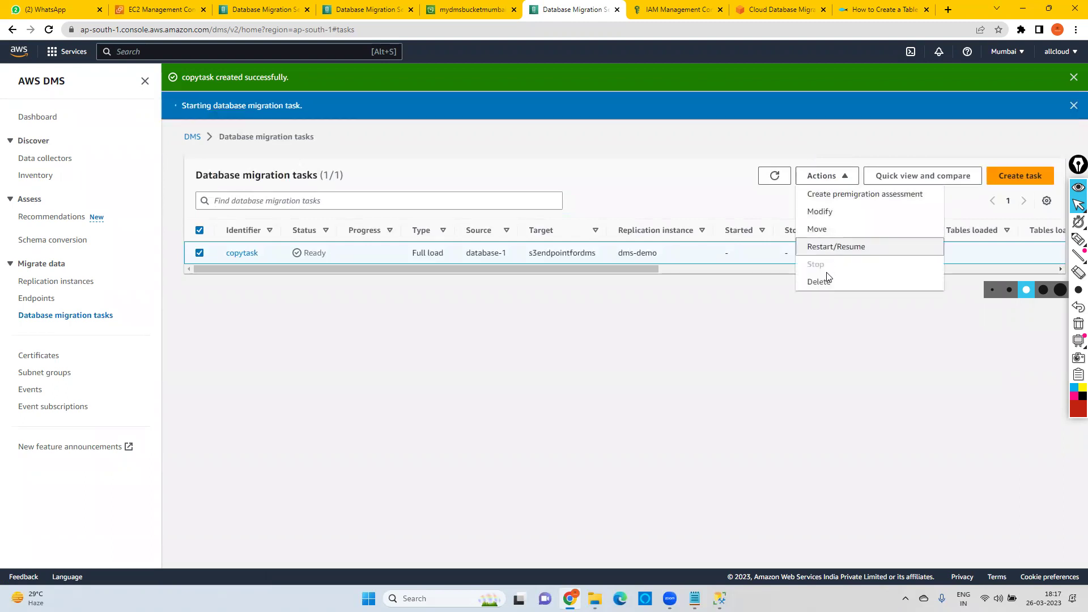
{"action": "left_click", "coordinate": [713, 326]}
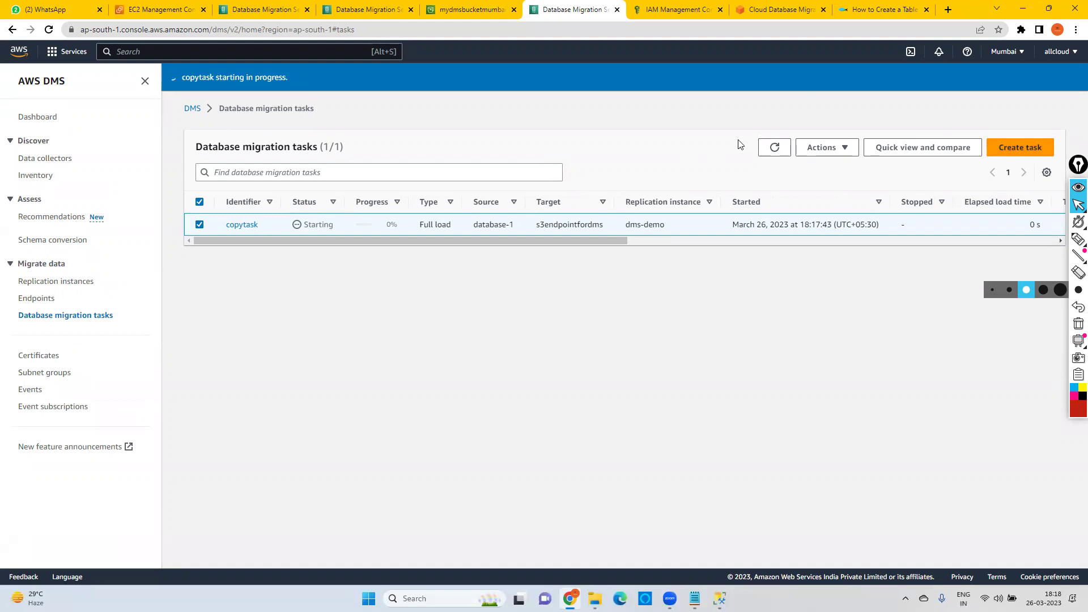
Refresh copytask until it shows Load complete at 100%, with 1 table loaded and 0 errored.
{"action": "left_click", "coordinate": [780, 149]}
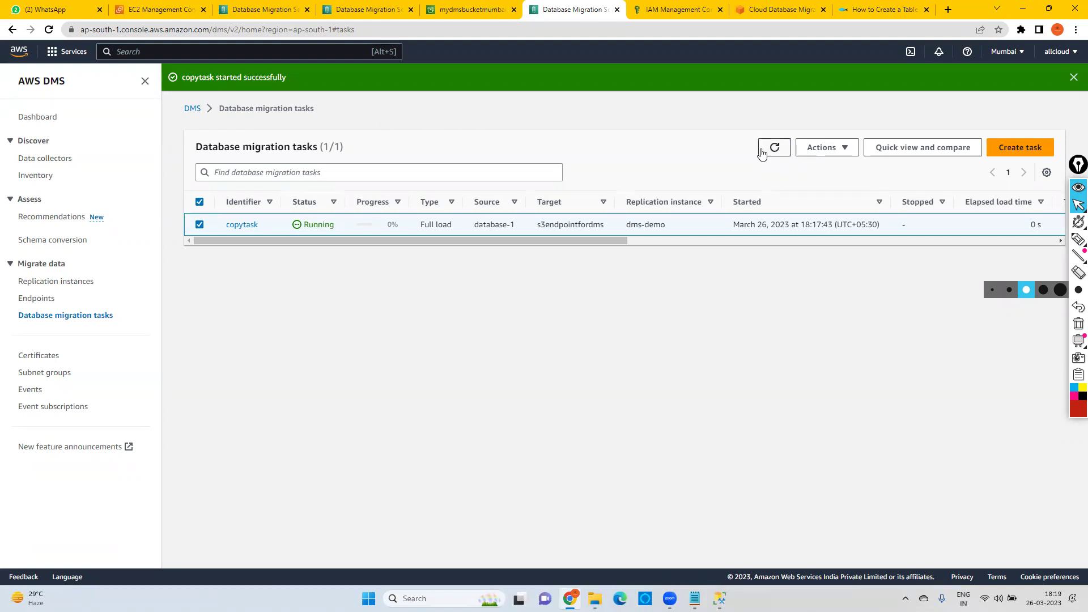
{"action": "left_click", "coordinate": [771, 149]}
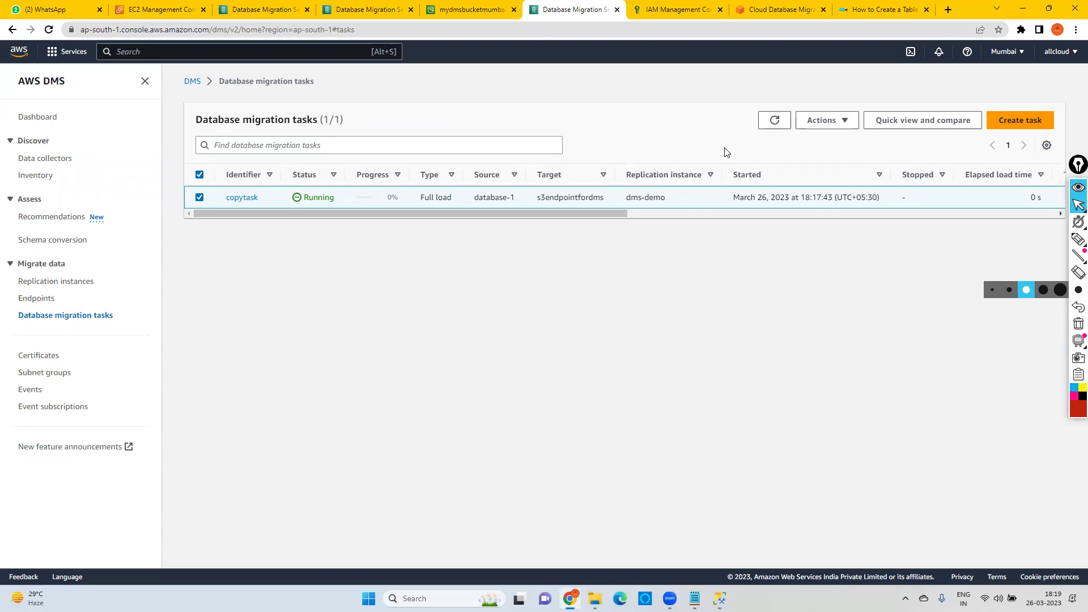
{"action": "left_click", "coordinate": [773, 120]}
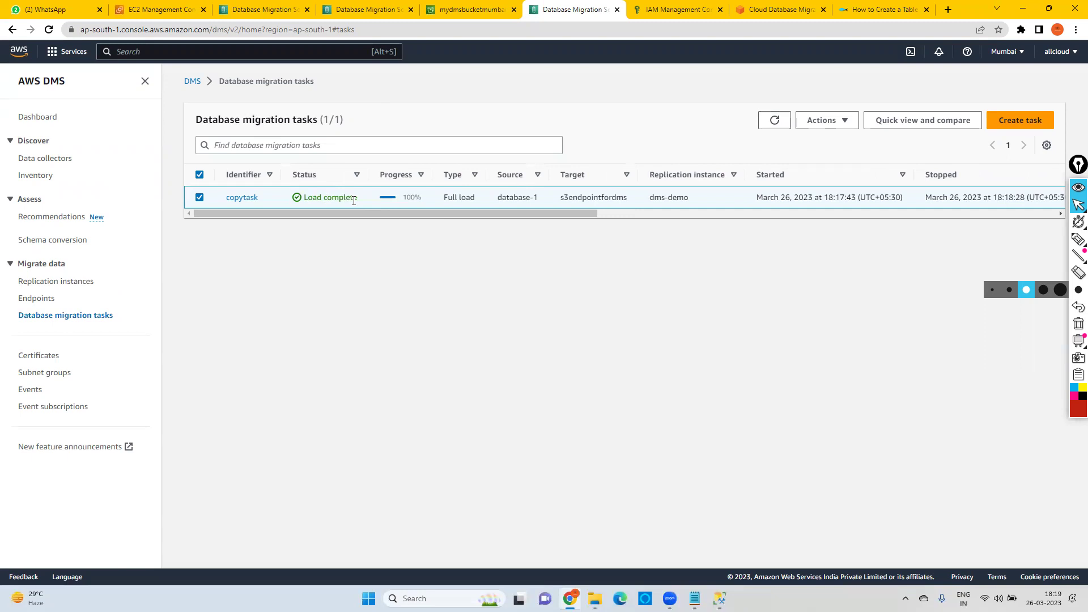
{"action": "left_click_drag", "start_coordinate": [586, 214], "coordinate": [706, 219]}
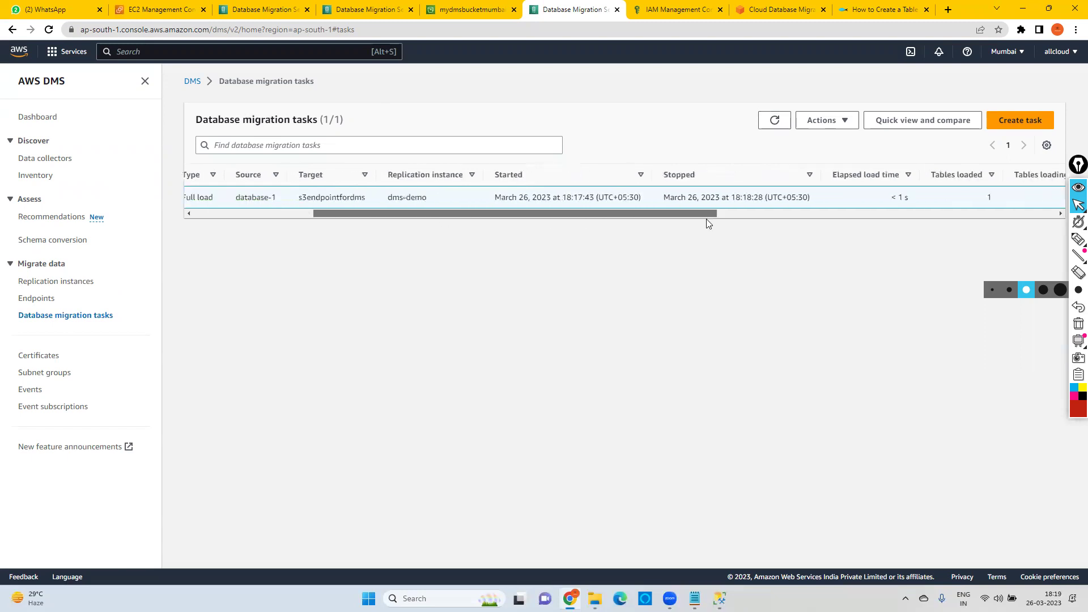
{"action": "scroll", "coordinate": [707, 221], "scroll_direction": "right", "scroll_amount": 5}
{"action": "scroll", "coordinate": [757, 219], "scroll_direction": "left", "scroll_amount": 3}
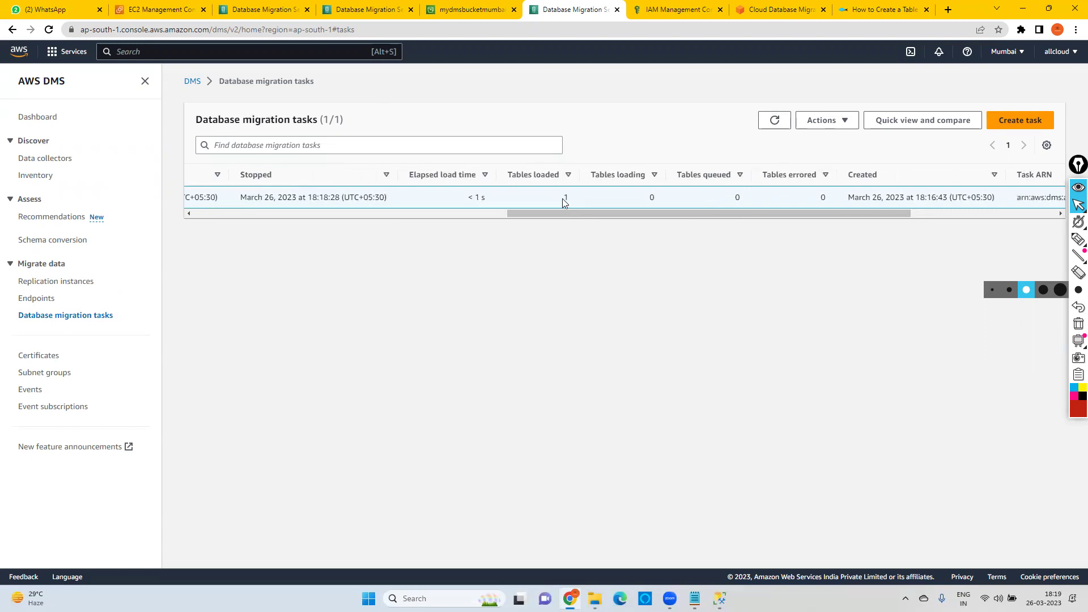
{"action": "left_click_drag", "start_coordinate": [644, 215], "coordinate": [238, 202]}
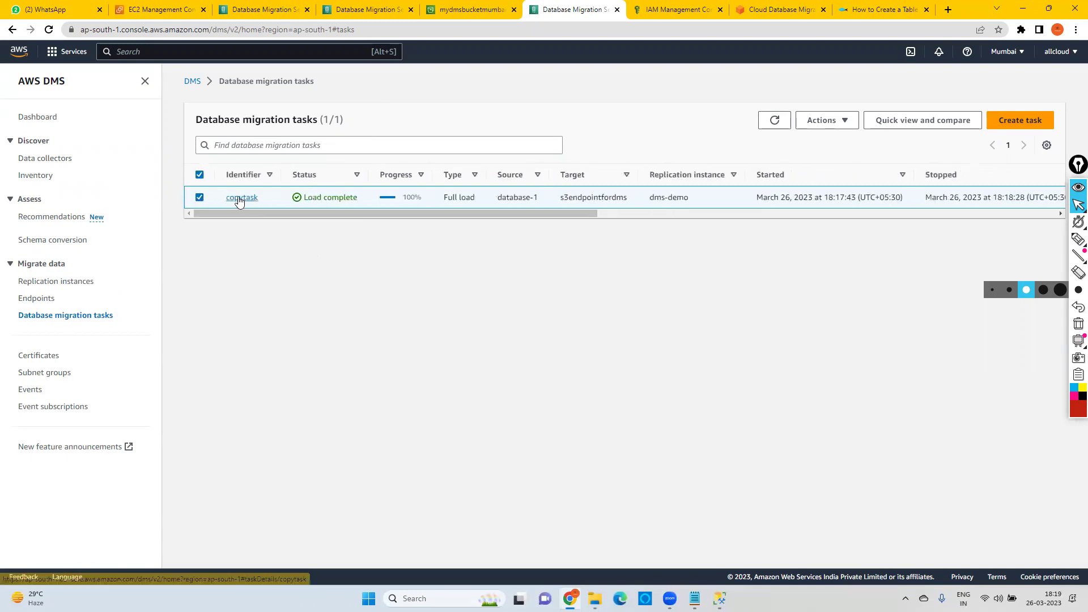
{"action": "left_click", "coordinate": [239, 198]}
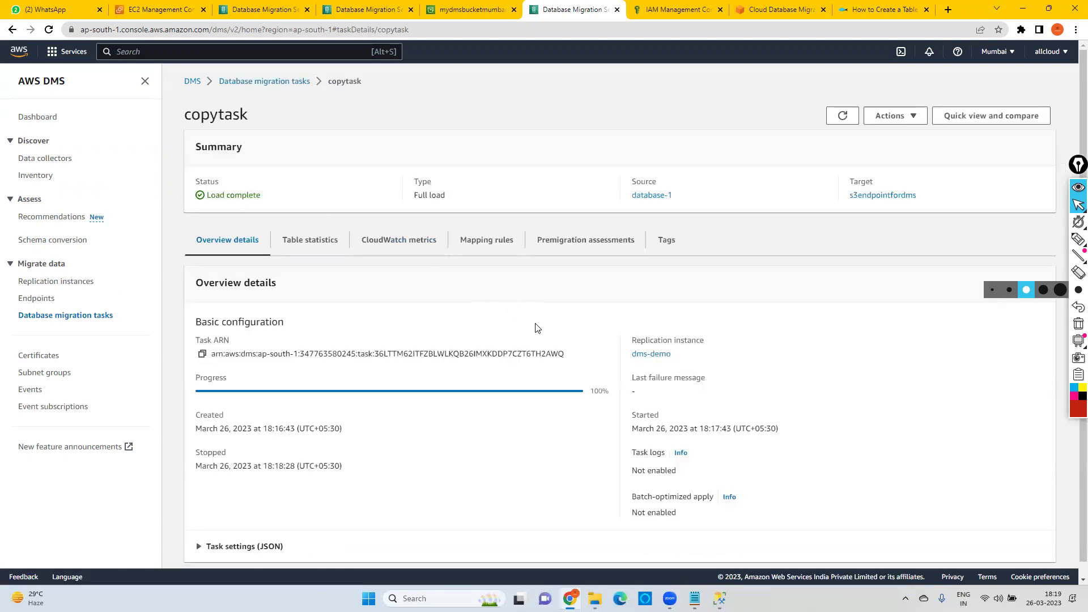
View copytask's Table statistics showing dbo.products completed with 5 total rows, then switch to SSMS.
{"action": "left_click", "coordinate": [317, 246]}
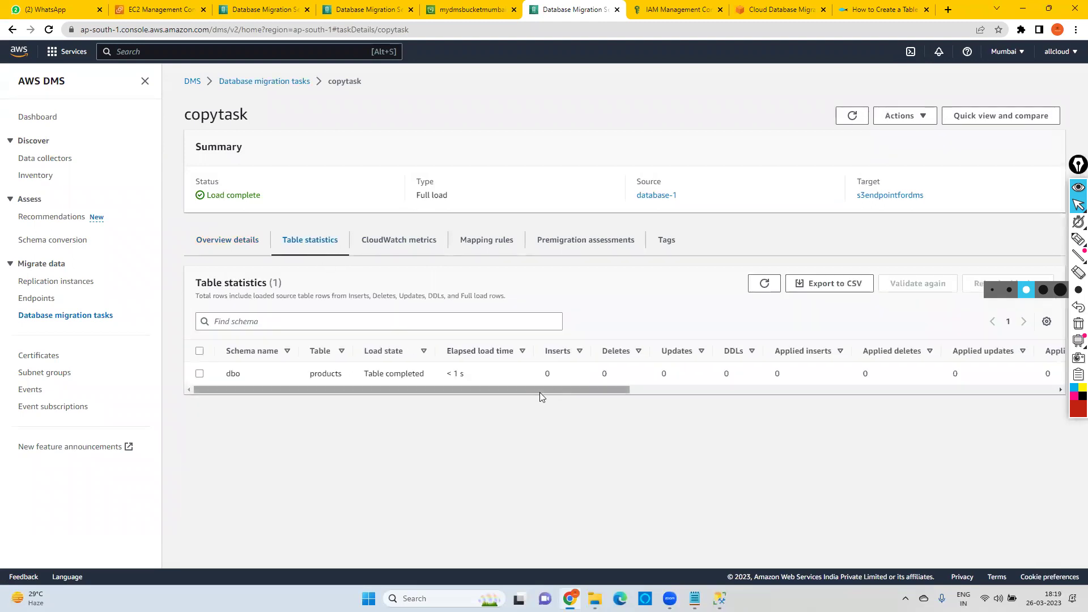
{"action": "left_click", "coordinate": [764, 283]}
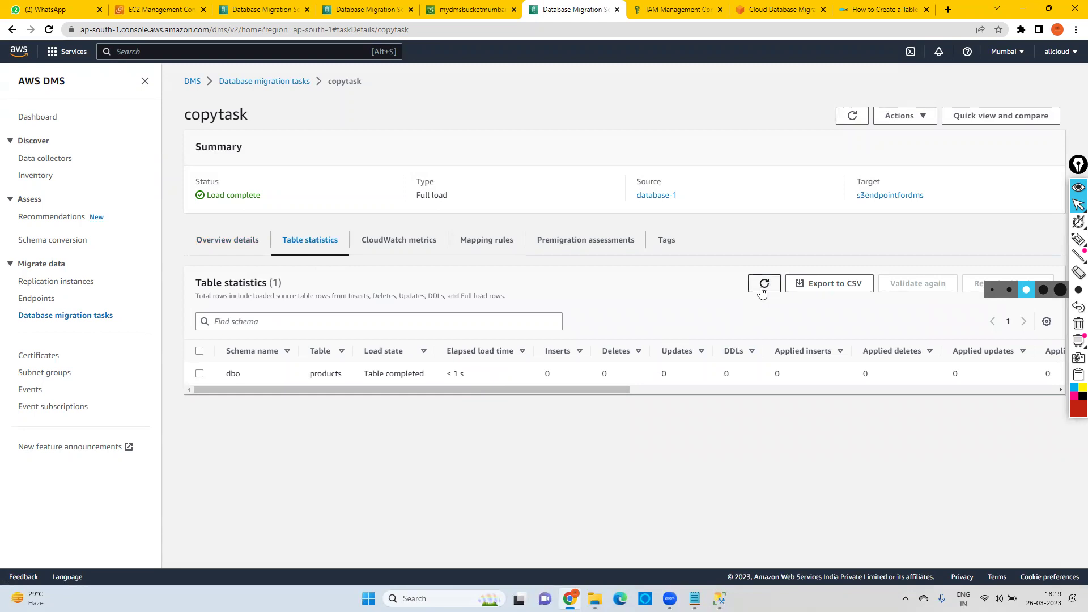
{"action": "left_click_drag", "start_coordinate": [498, 388], "coordinate": [675, 401]}
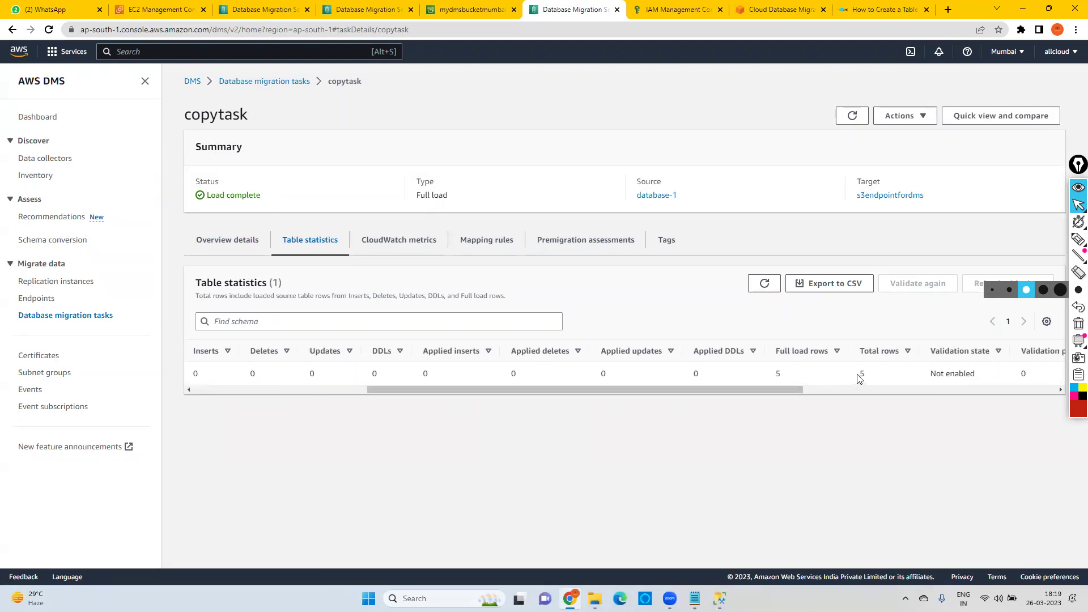
{"action": "double_click", "coordinate": [864, 374]}
{"action": "left_click", "coordinate": [720, 598]}
Rerun SELECT * from products and compare its five rows with the DMS statistics.
{"action": "scroll", "coordinate": [369, 262], "scroll_direction": "down", "scroll_amount": 2}
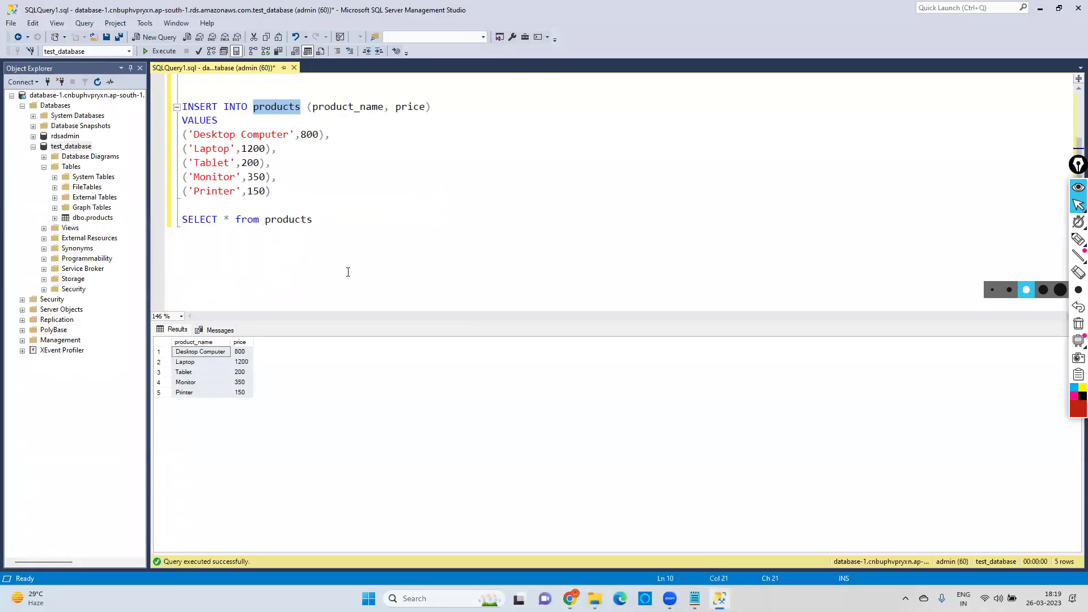
{"action": "left_click_drag", "start_coordinate": [340, 222], "coordinate": [181, 221]}
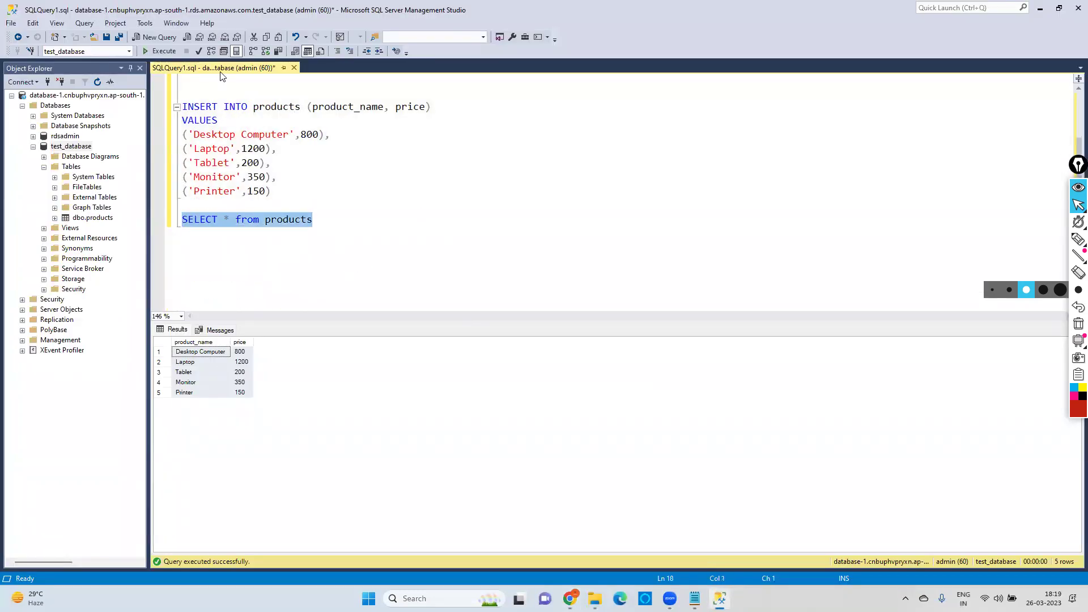
{"action": "left_click", "coordinate": [160, 51]}
{"action": "left_click_drag", "start_coordinate": [176, 392], "coordinate": [243, 373]}
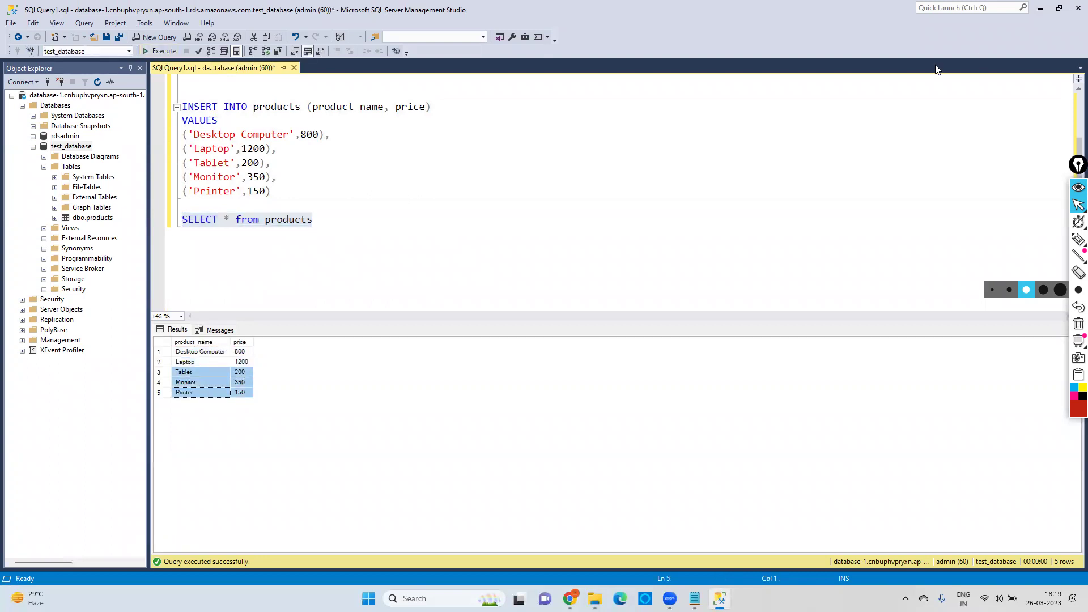
{"action": "key", "text": "alt+Tab"}
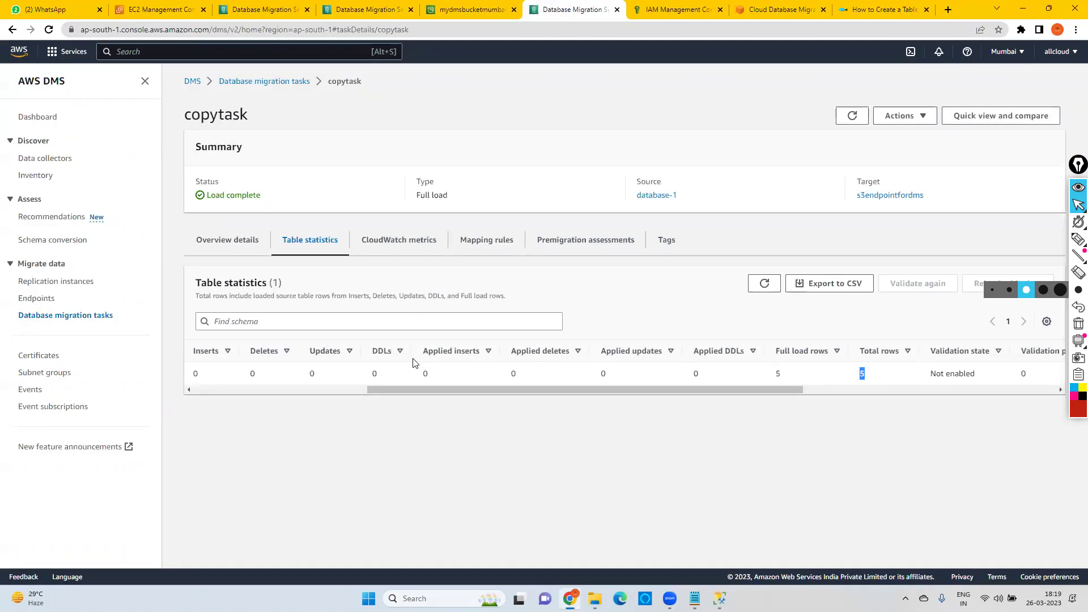
Browse mydmsbucketmumbai to dbo/products, download LOAD00000001.csv and open it.
{"action": "left_click", "coordinate": [475, 10]}
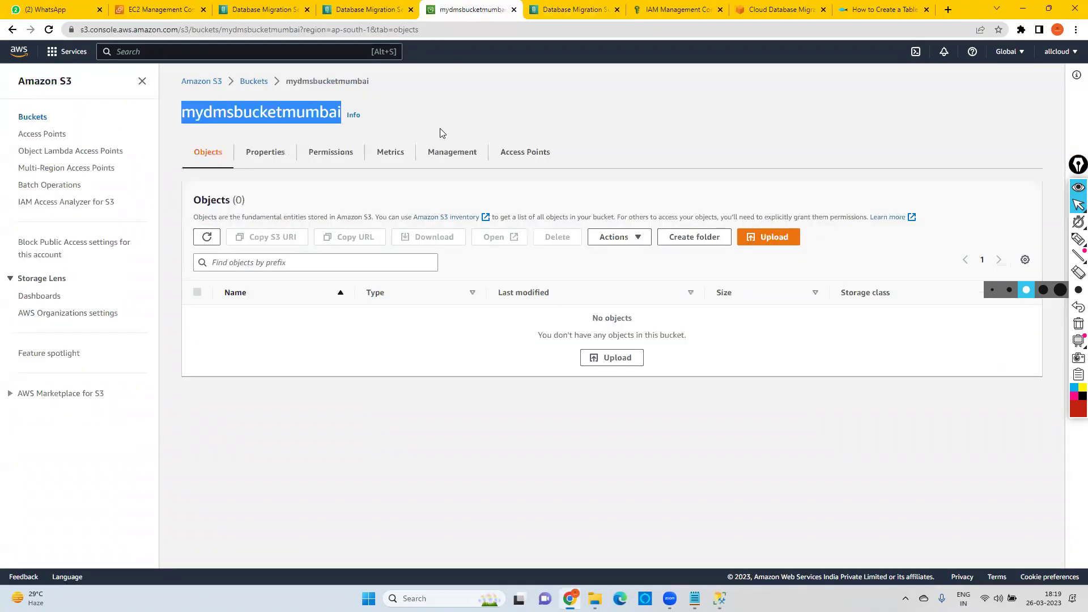
{"action": "left_click", "coordinate": [218, 237]}
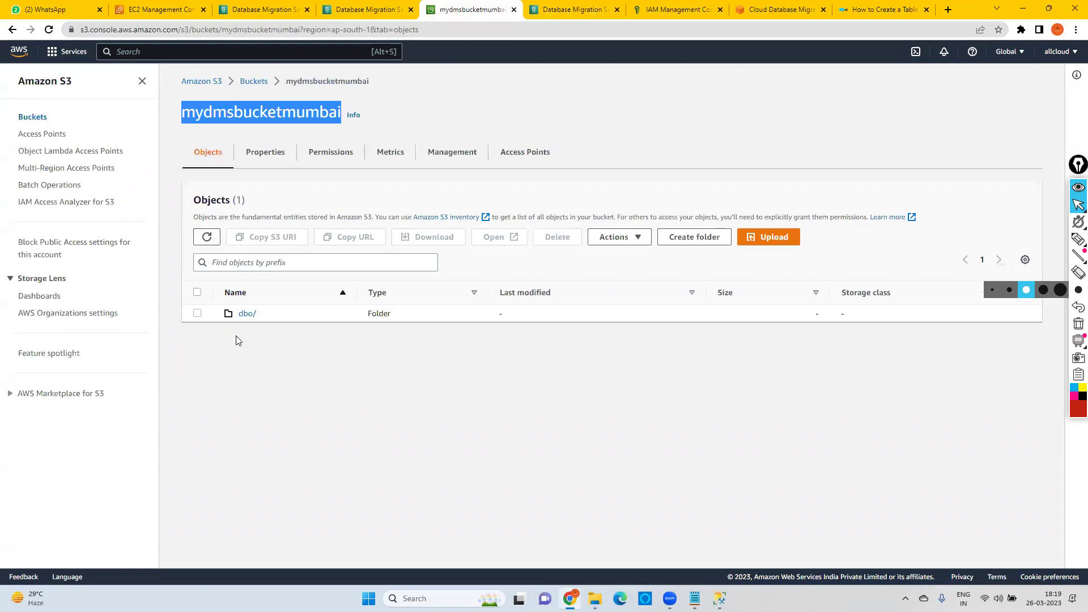
{"action": "left_click", "coordinate": [248, 315]}
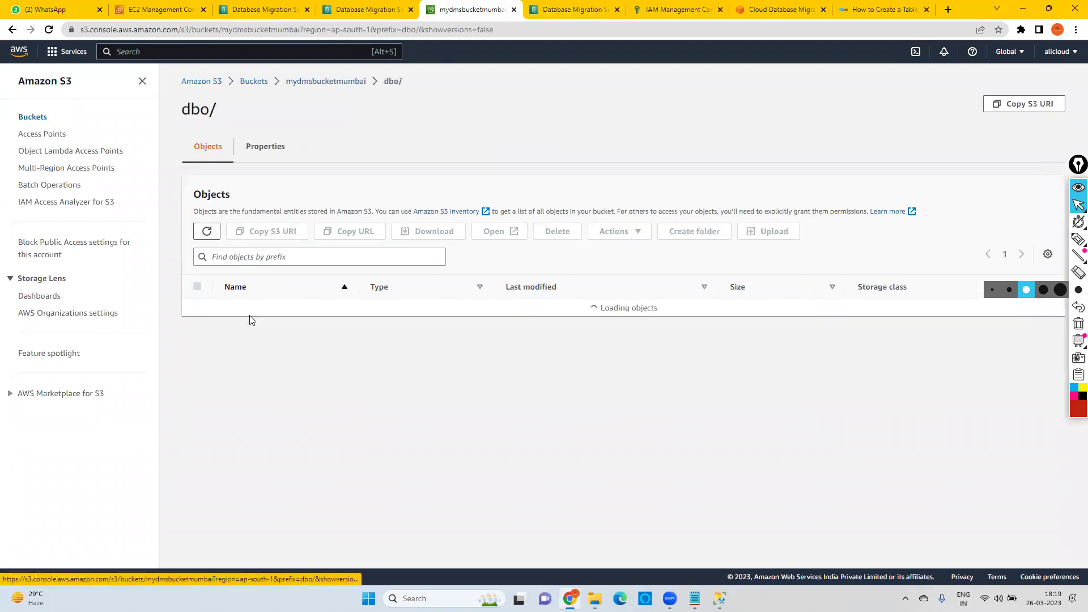
{"action": "left_click", "coordinate": [257, 310]}
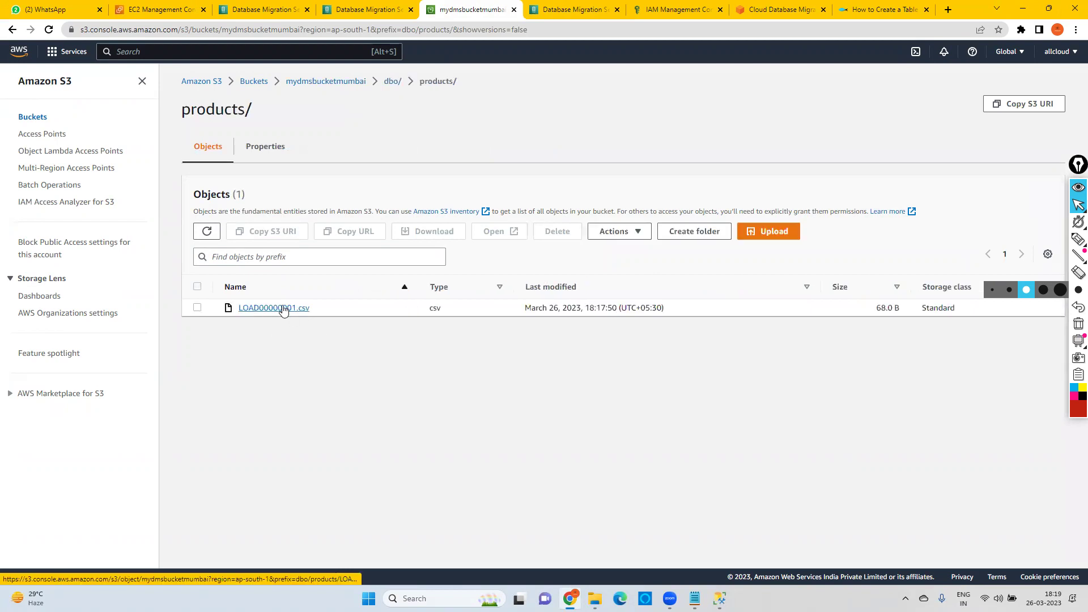
{"action": "left_click", "coordinate": [283, 308]}
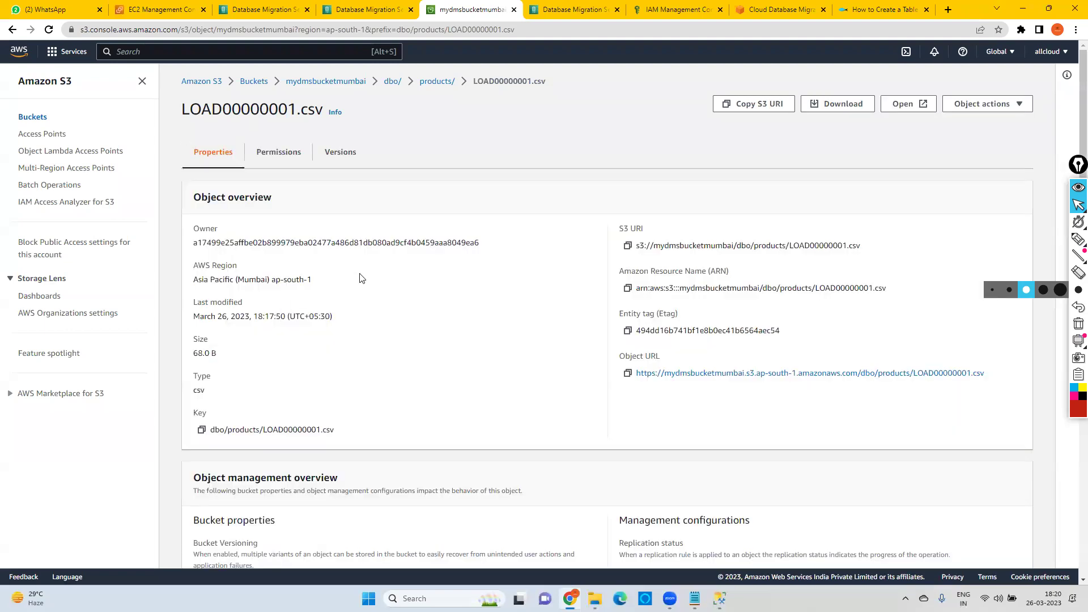
{"action": "left_click", "coordinate": [843, 104]}
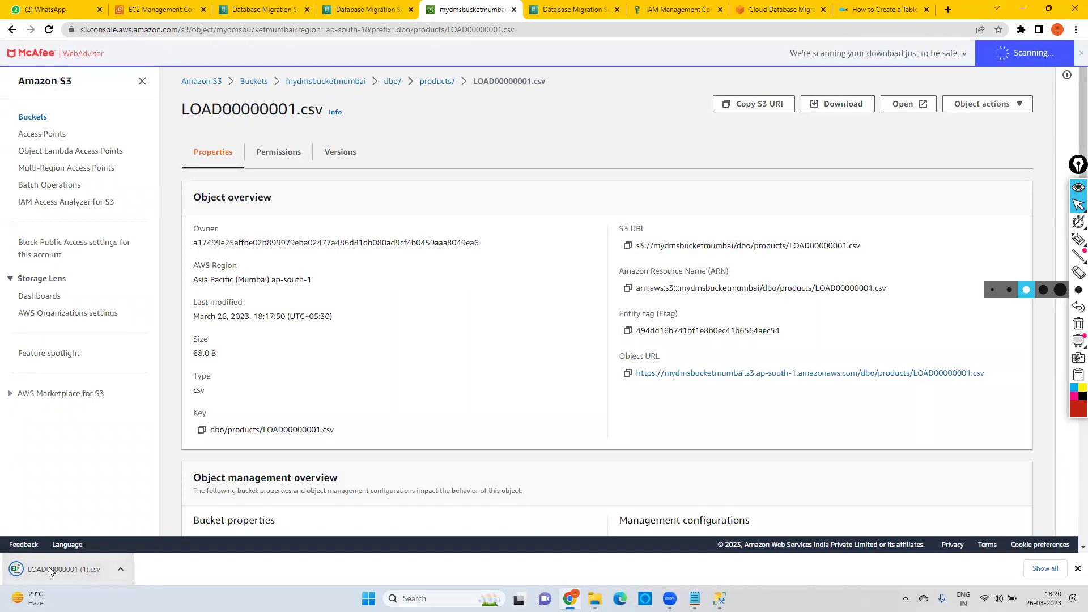
{"action": "left_click", "coordinate": [80, 572]}
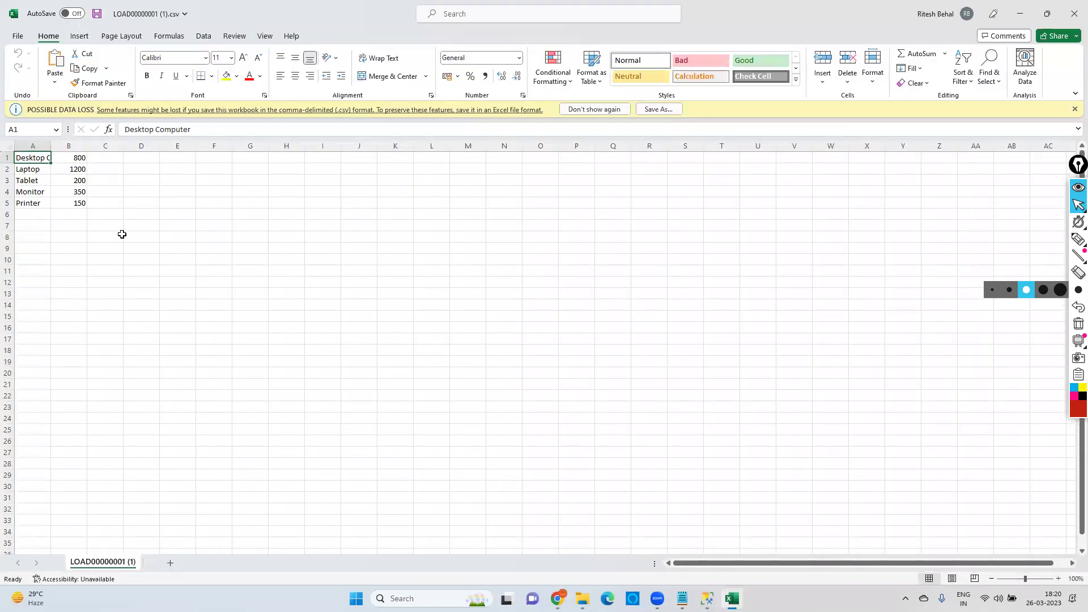
Autofit column A so names like Desktop Computer fit, then go back to the S3 page.
{"action": "double_click", "coordinate": [49, 141]}
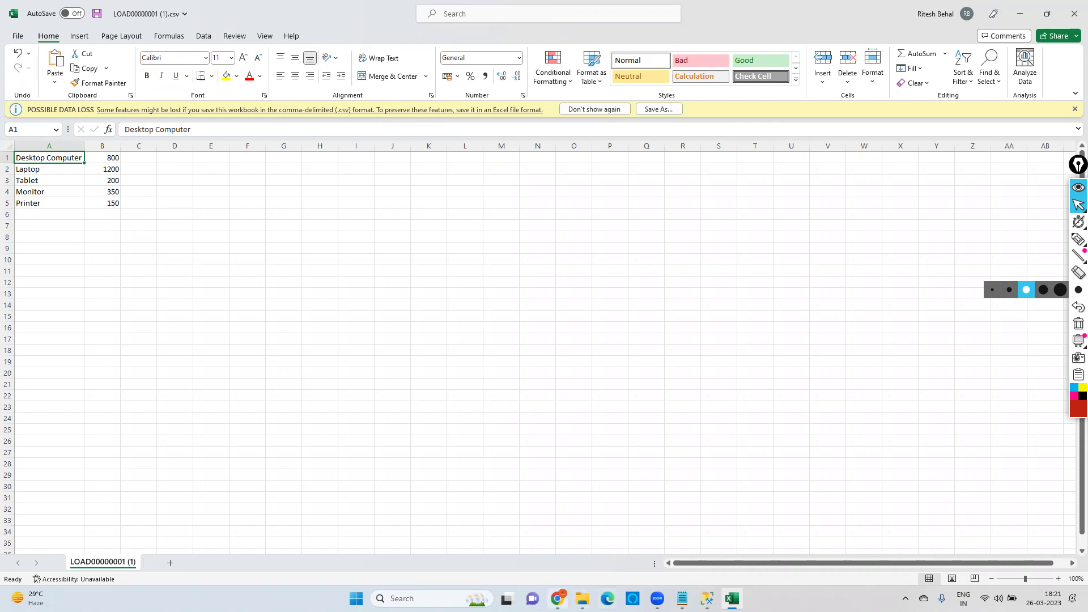
{"action": "left_click", "coordinate": [557, 598]}
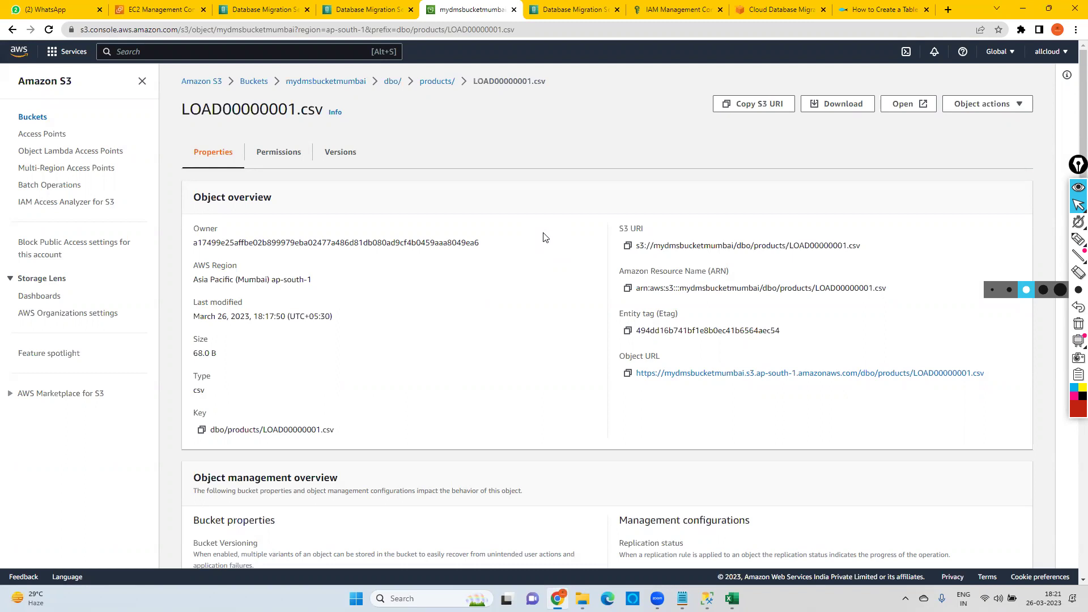
Add 'MSSQL - > S3' and 'MSSQL - > MSSQL' lines below the steps in the notes.
{"action": "left_click", "coordinate": [682, 598]}
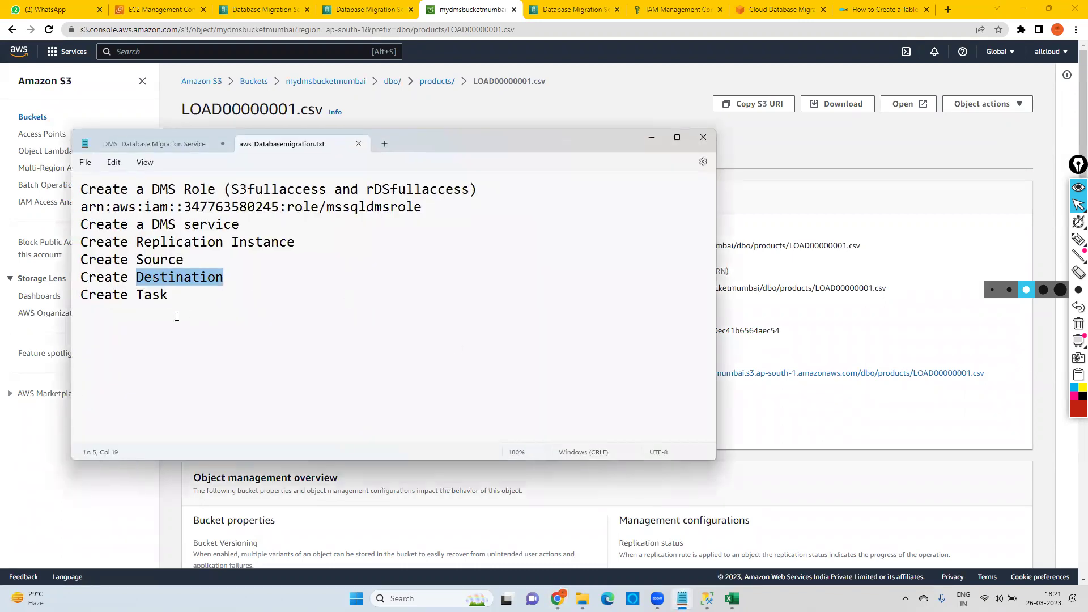
{"action": "left_click", "coordinate": [177, 316]}
{"action": "key", "text": "Return"}
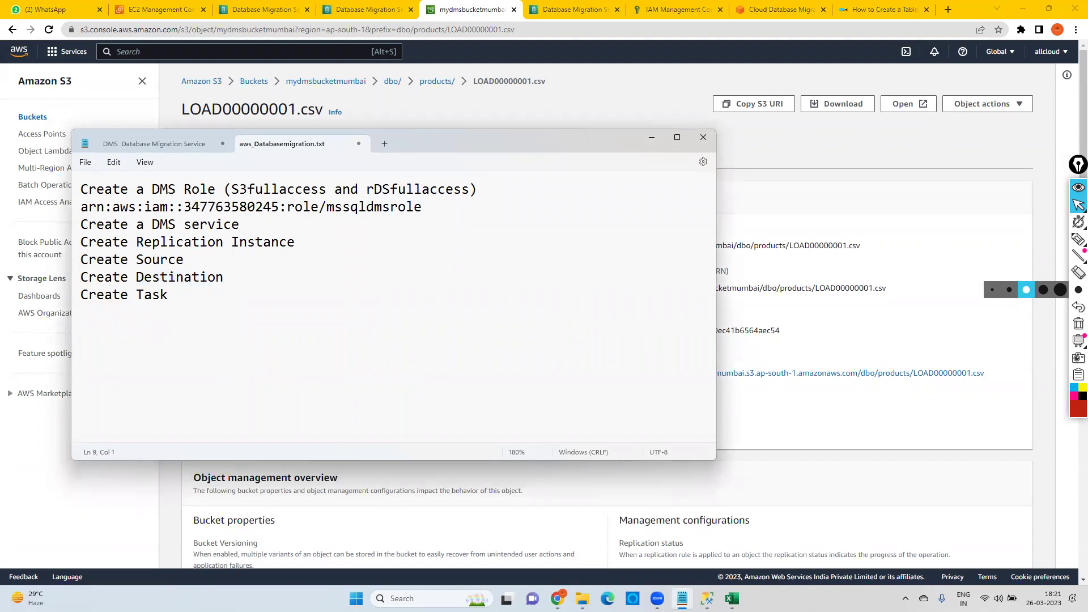
{"action": "type", "text": "MSSQL - > S3"}
{"action": "key", "text": "Return"}
{"action": "type", "text": "MSSQL - > MSSQL"}
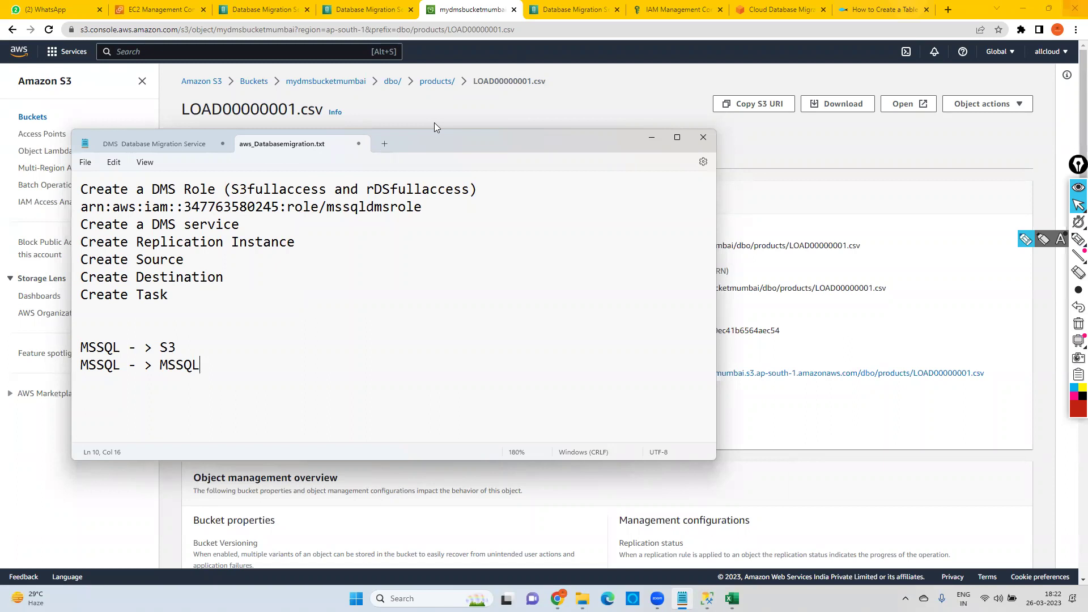
{"action": "left_click_drag", "start_coordinate": [89, 347], "coordinate": [181, 341]}
{"action": "key", "text": "Home"}
{"action": "left_click", "coordinate": [94, 382]}
{"action": "left_click_drag", "start_coordinate": [82, 371], "coordinate": [200, 366]}
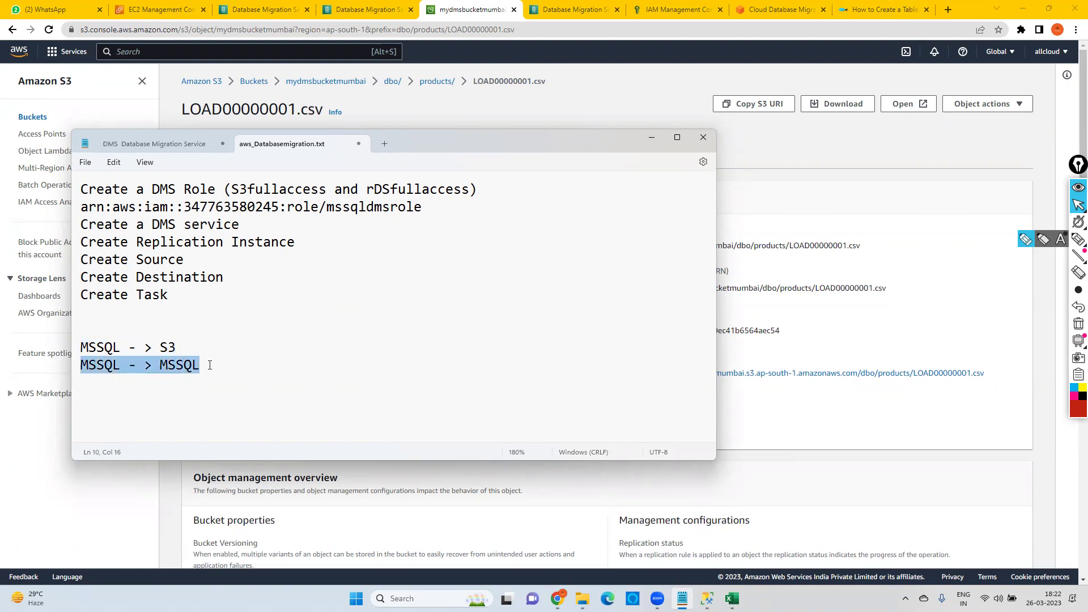
{"action": "left_click", "coordinate": [208, 365]}
Add the 'MySQL -> MSSQL' and 'MySQL - > Dynamodb' example lines.
{"action": "key", "text": "Down"}
{"action": "type", "text": "MS"}
{"action": "key", "text": "BackSpace"}
{"action": "type", "text": "ySQL -> MSSQL"}
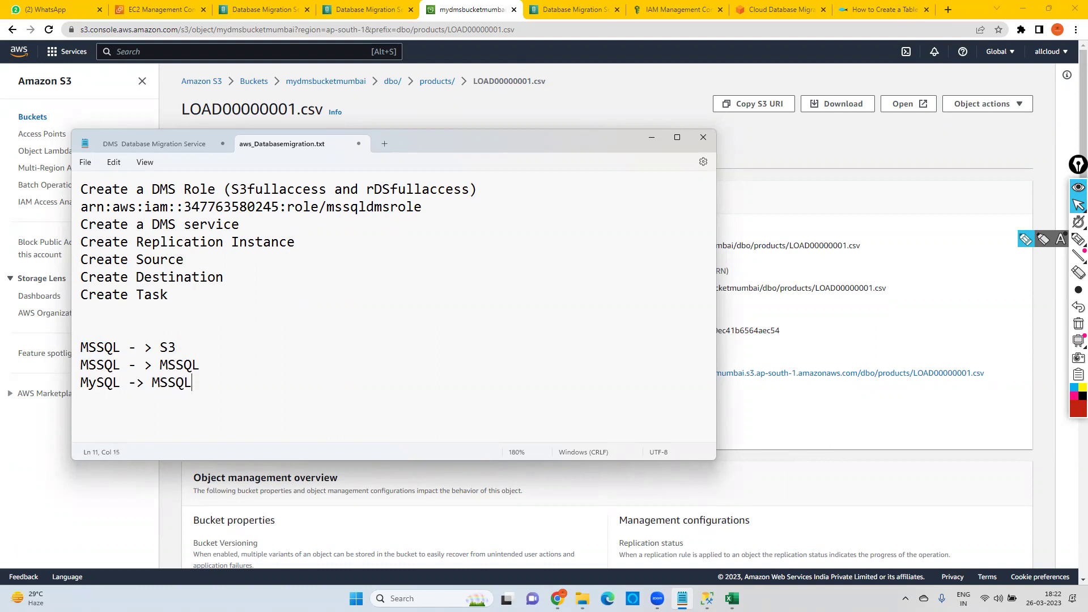
{"action": "key", "text": "Return"}
{"action": "type", "text": "MySQL - > Dynamo"}
{"action": "key", "text": "BackSpace"}
{"action": "type", "text": "modb"}
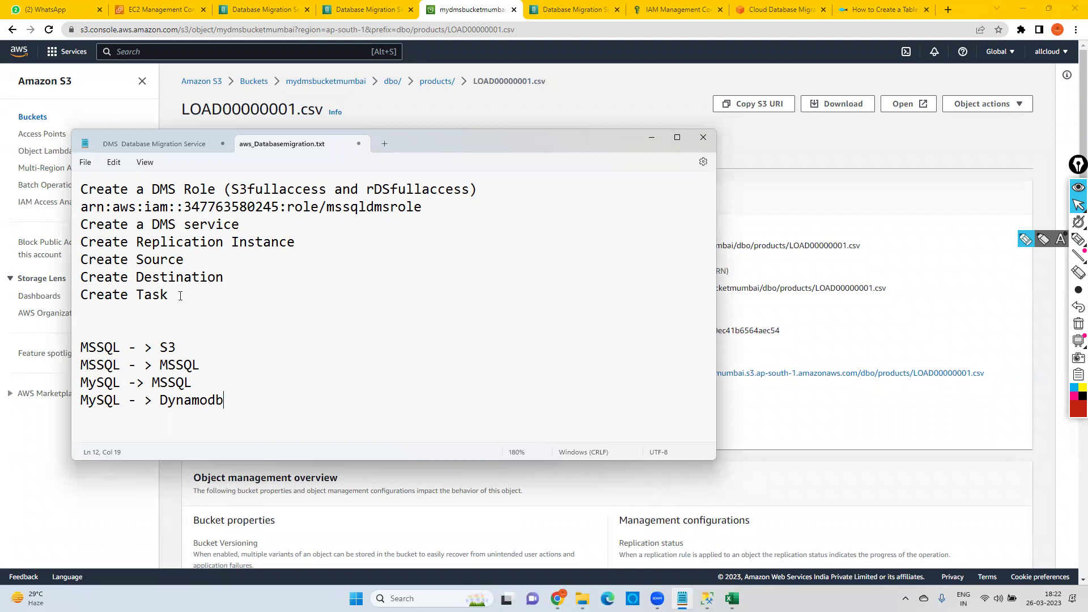
{"action": "left_click_drag", "start_coordinate": [224, 407], "coordinate": [81, 343]}
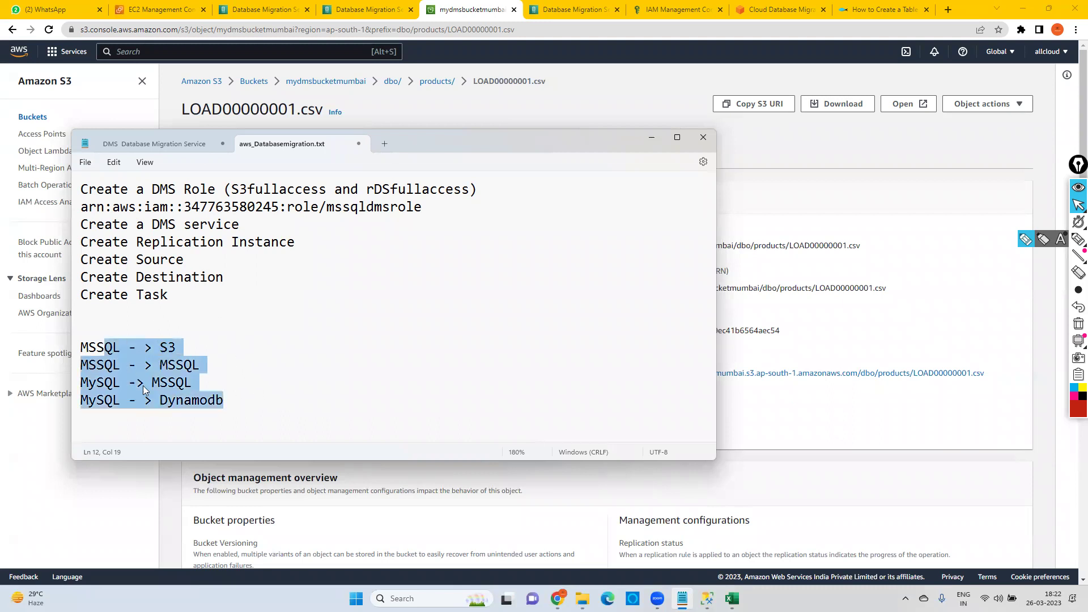
{"action": "left_click", "coordinate": [184, 380]}
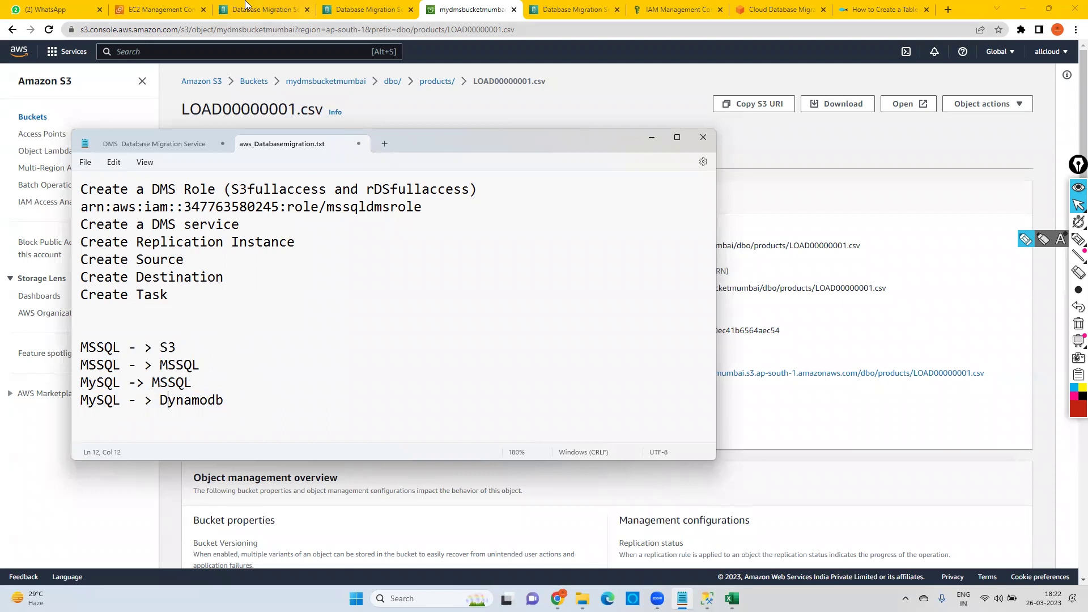
On the AWS DMS page, view the heterogeneous then homogeneous (Oracle to RDS for Oracle) diagrams, then return to the notes.
{"action": "left_click", "coordinate": [783, 9]}
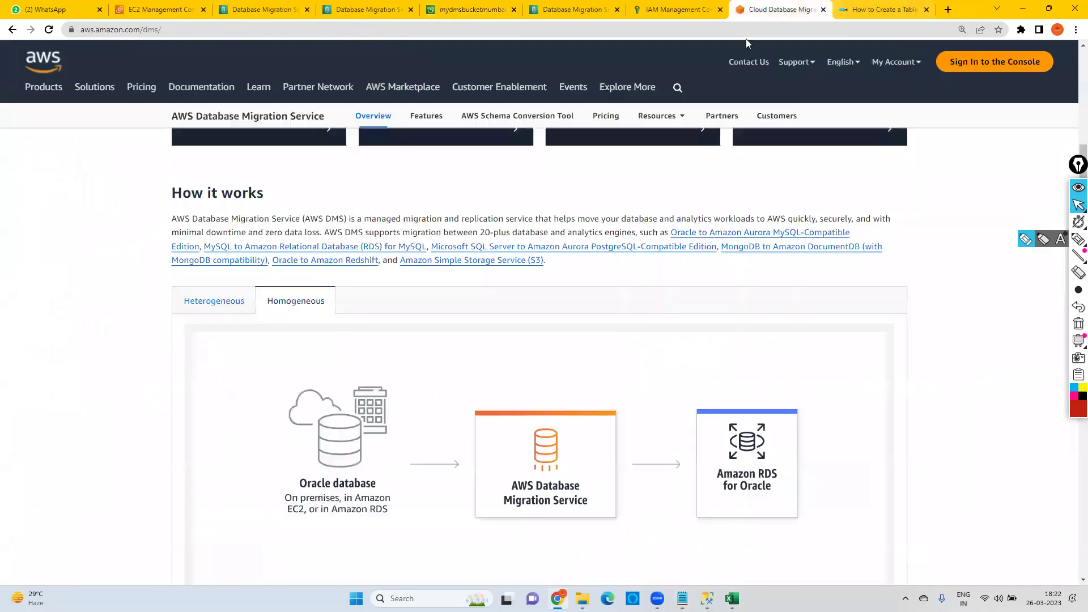
{"action": "left_click", "coordinate": [229, 305]}
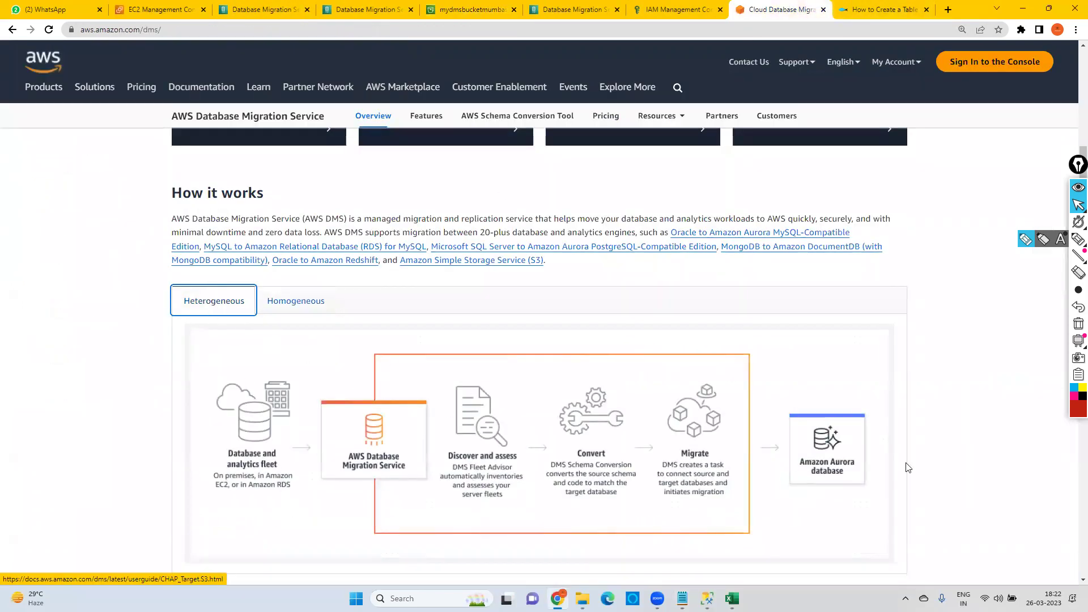
{"action": "left_click", "coordinate": [310, 298]}
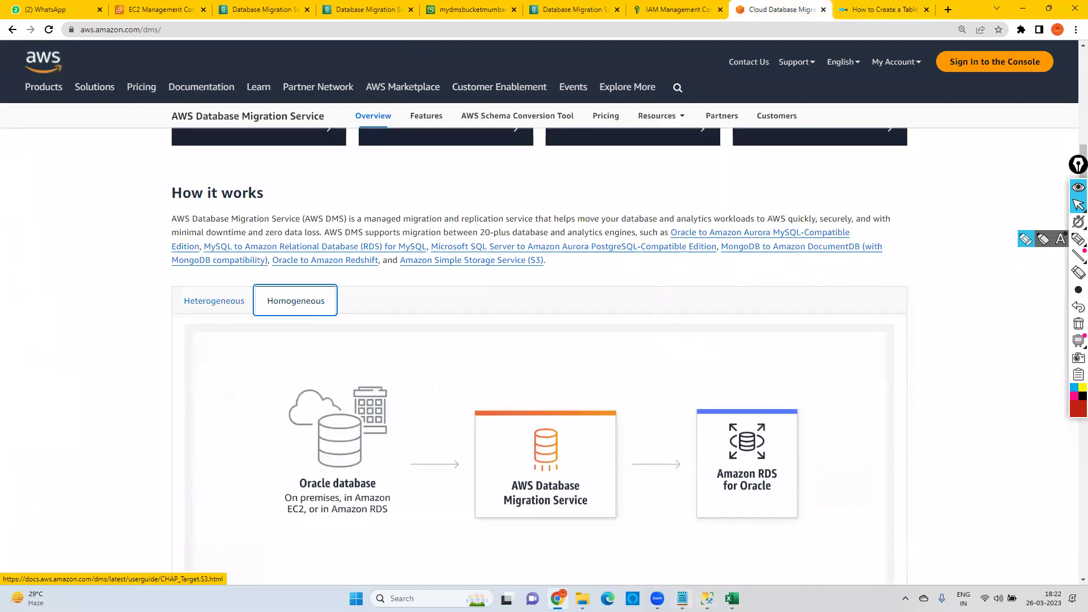
{"action": "left_click", "coordinate": [682, 598]}
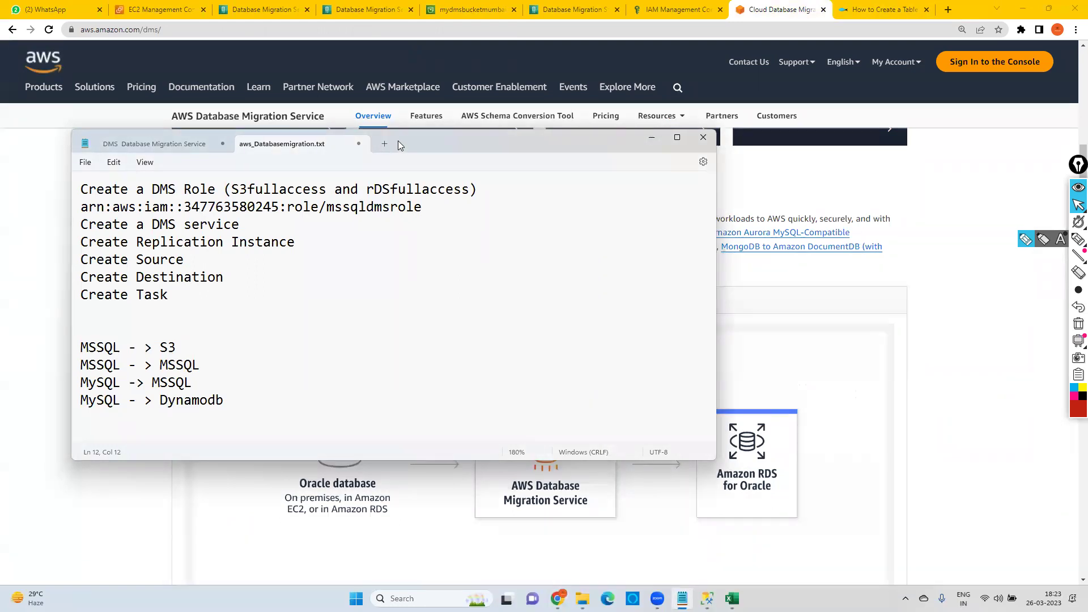
Shift the notes window up and right, and highlight the MSSQL to MSSQL example.
{"action": "left_click_drag", "start_coordinate": [399, 145], "coordinate": [775, 113]}
{"action": "left_click_drag", "start_coordinate": [577, 333], "coordinate": [413, 335]}
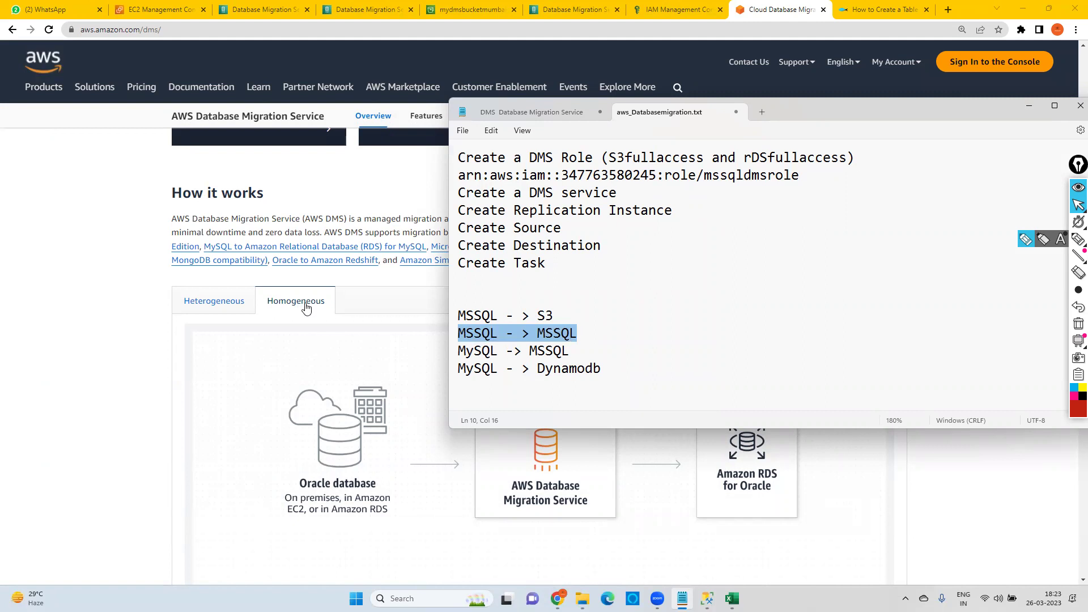
{"action": "double_click", "coordinate": [481, 334]}
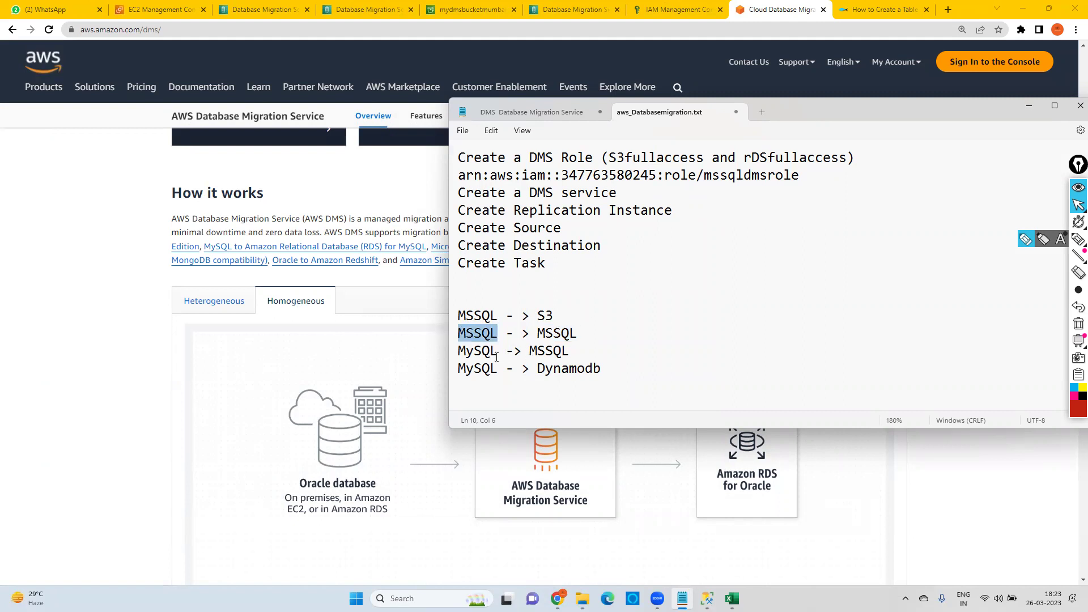
{"action": "left_click", "coordinate": [493, 343]}
Highlight the source and target MSSQL words on line 10, spanning from source to target.
{"action": "double_click", "coordinate": [497, 334]}
{"action": "double_click", "coordinate": [541, 334]}
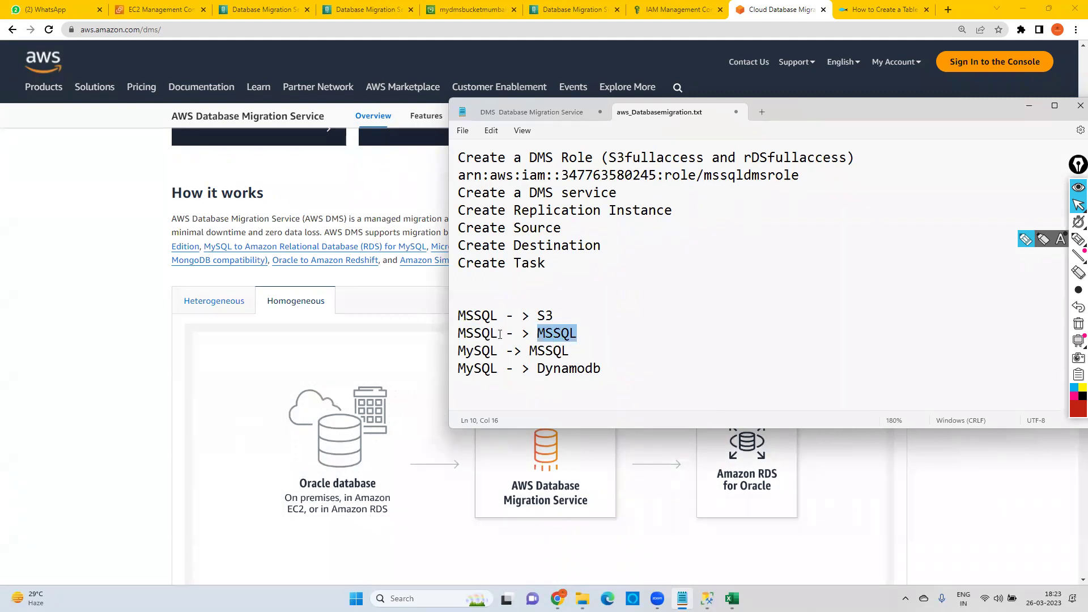
{"action": "left_click", "coordinate": [496, 335]}
{"action": "double_click", "coordinate": [484, 335]}
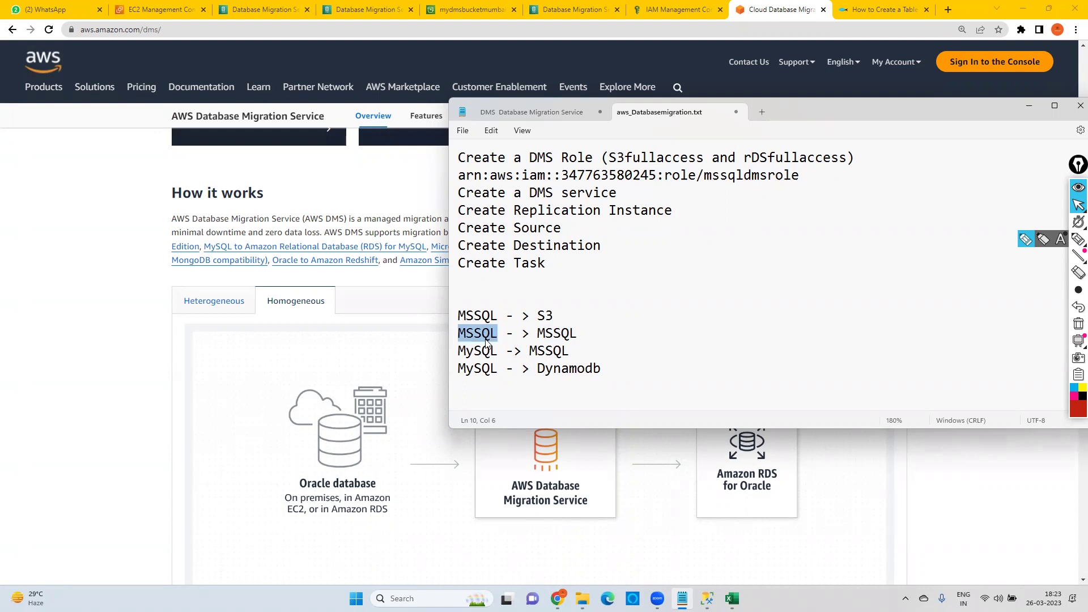
{"action": "left_click_drag", "start_coordinate": [538, 334], "coordinate": [576, 337]}
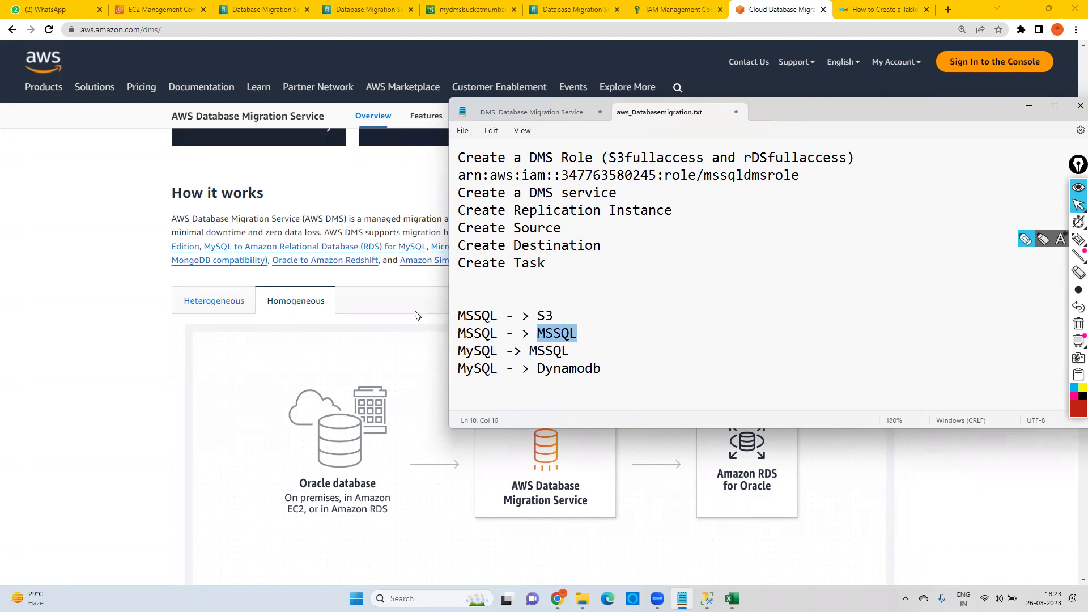
{"action": "left_click_drag", "start_coordinate": [474, 333], "coordinate": [577, 338]}
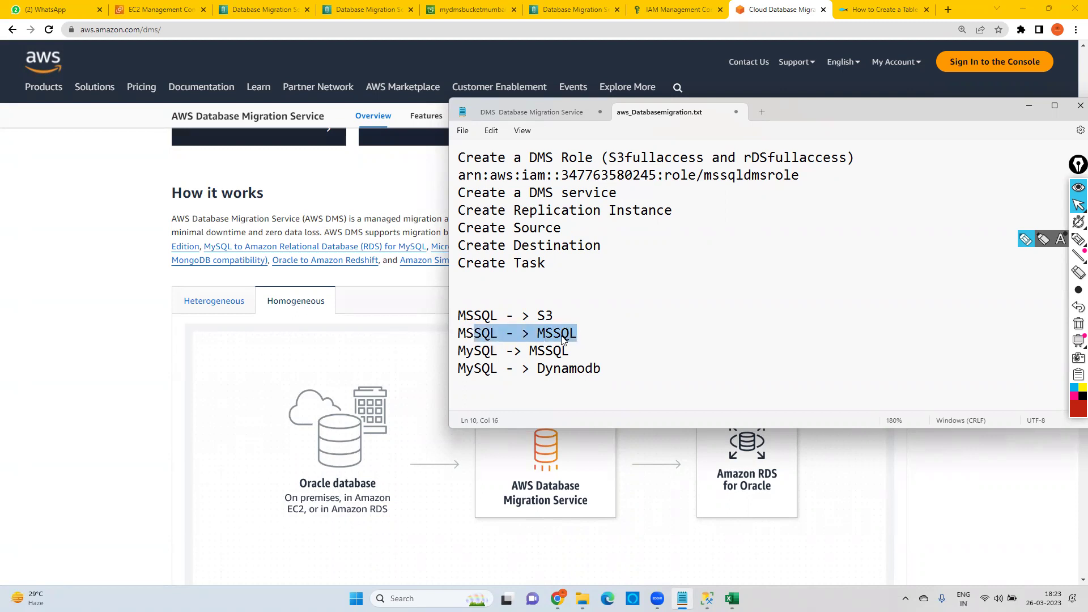